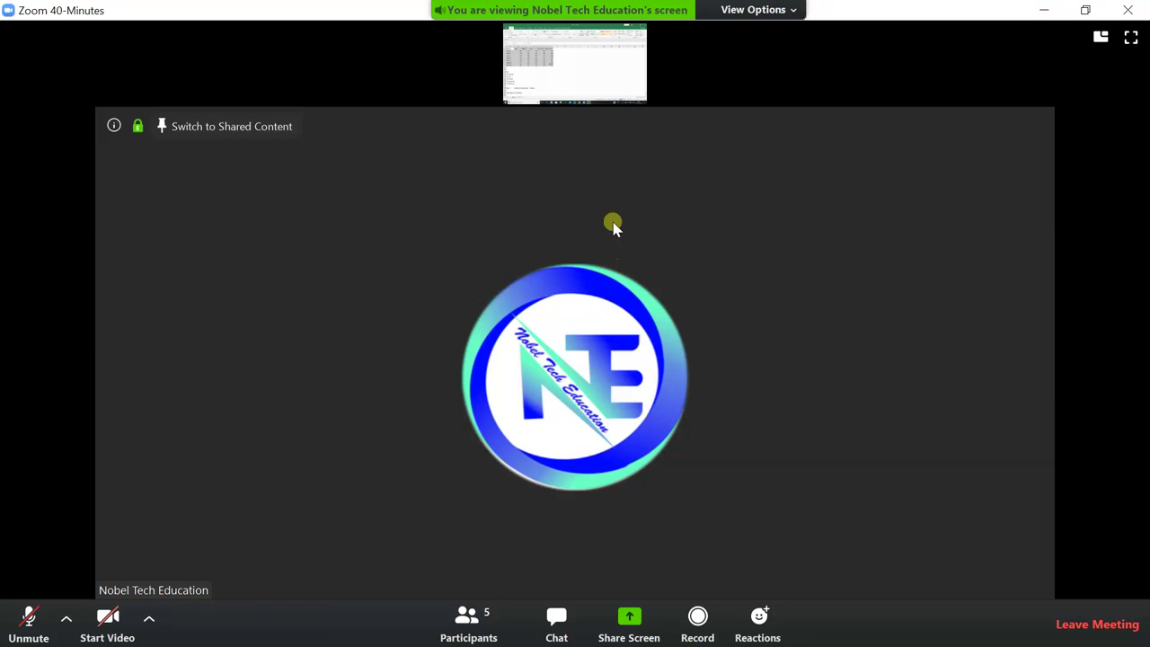
Step: Show the host's shared Excel sheet full screen in Zoom, hiding non-video participants
{"action": "left_click", "coordinate": [578, 78]}
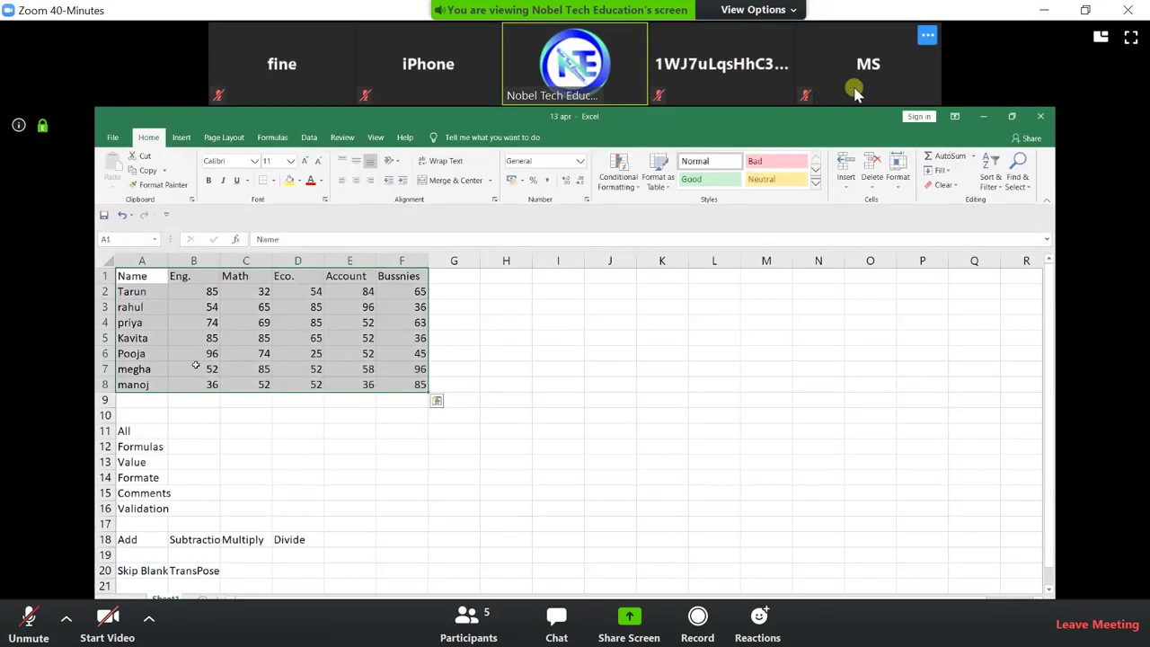
{"action": "left_click", "coordinate": [927, 34]}
{"action": "left_click", "coordinate": [951, 99]}
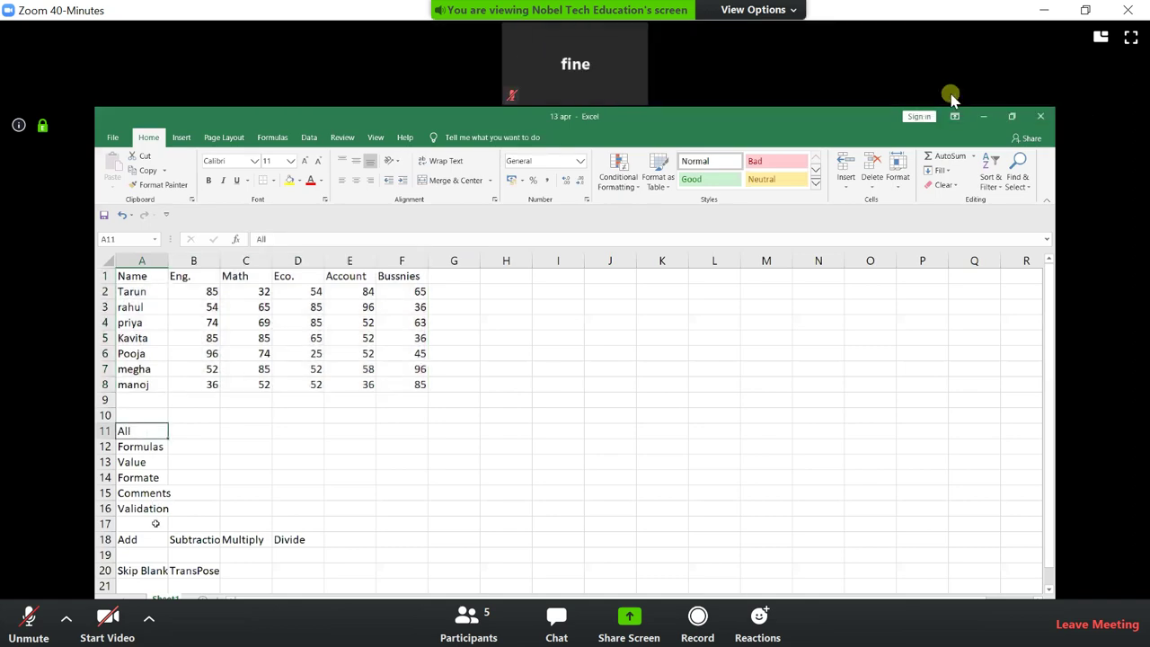
{"action": "double_click", "coordinate": [591, 218]}
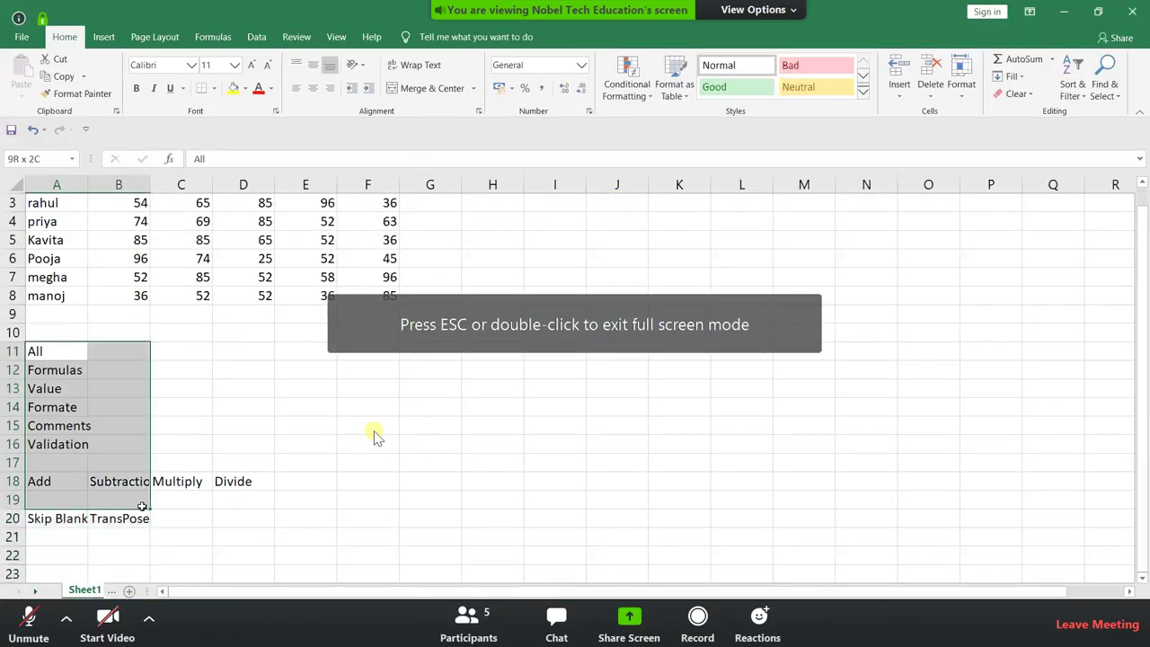
{"action": "key", "text": "alt+Tab"}
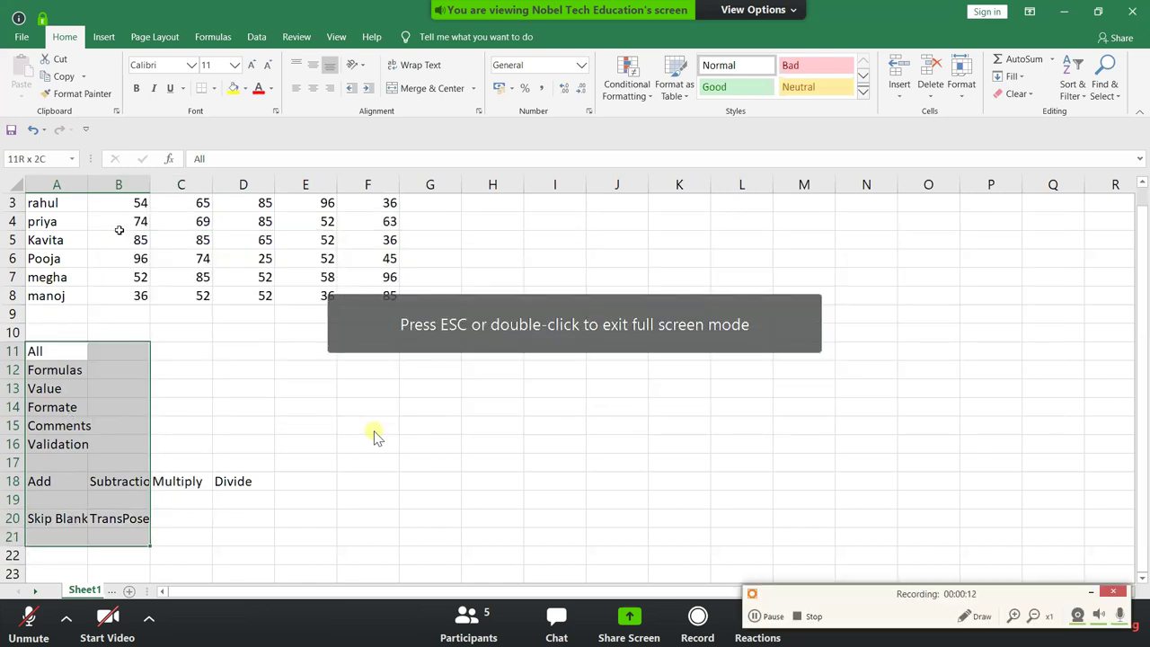
Step: Drag-select a block of cells in the Excel marks sheet
{"action": "left_click_drag", "start_coordinate": [850, 606], "coordinate": [881, 623]}
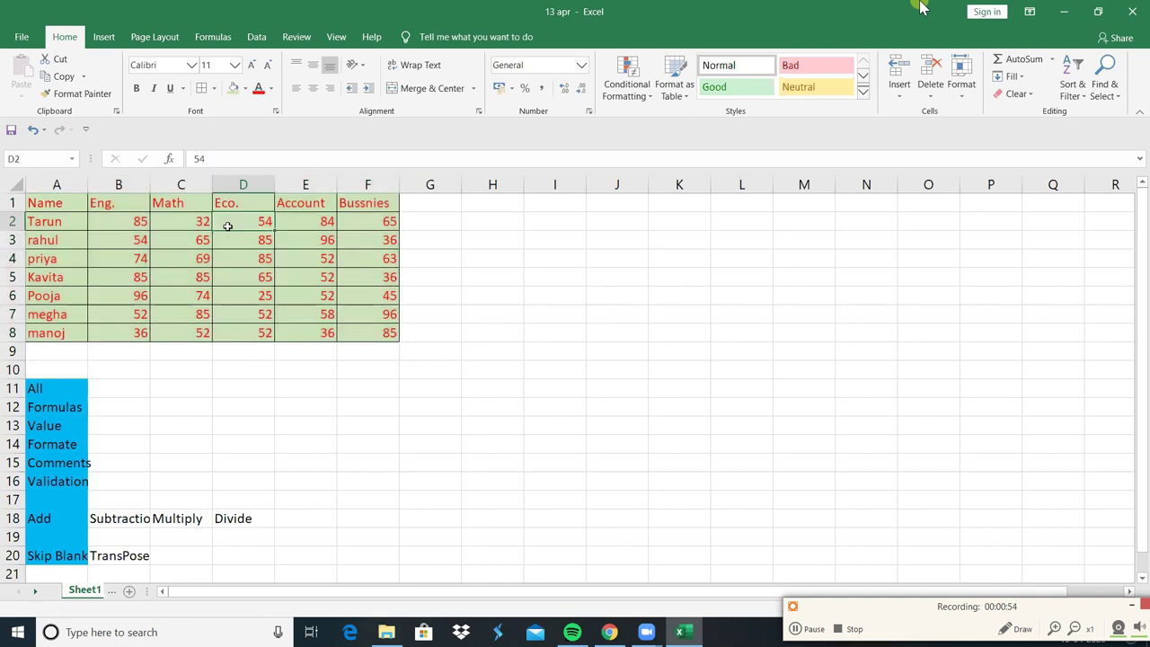
Step: Add comments reading 'hhhhh' on D2, 'kkkkk' on B2 and 'rrrr' on C8
{"action": "right_click", "coordinate": [227, 226]}
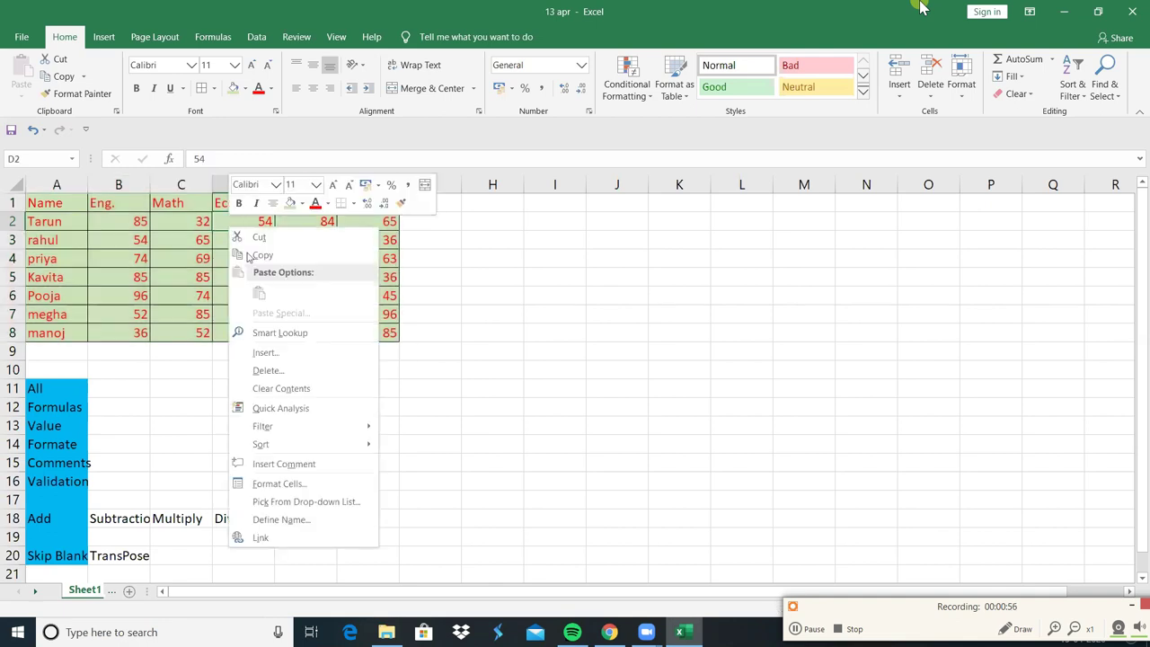
{"action": "left_click", "coordinate": [283, 460]}
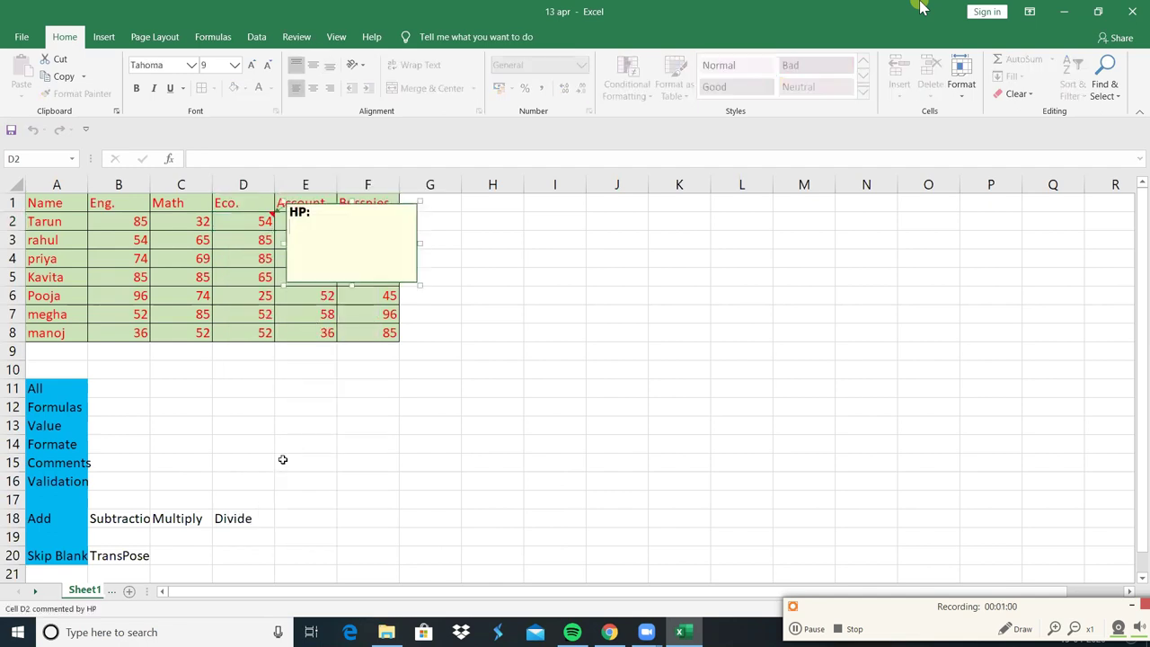
{"action": "type", "text": "hhhhh"}
{"action": "left_click", "coordinate": [125, 221]}
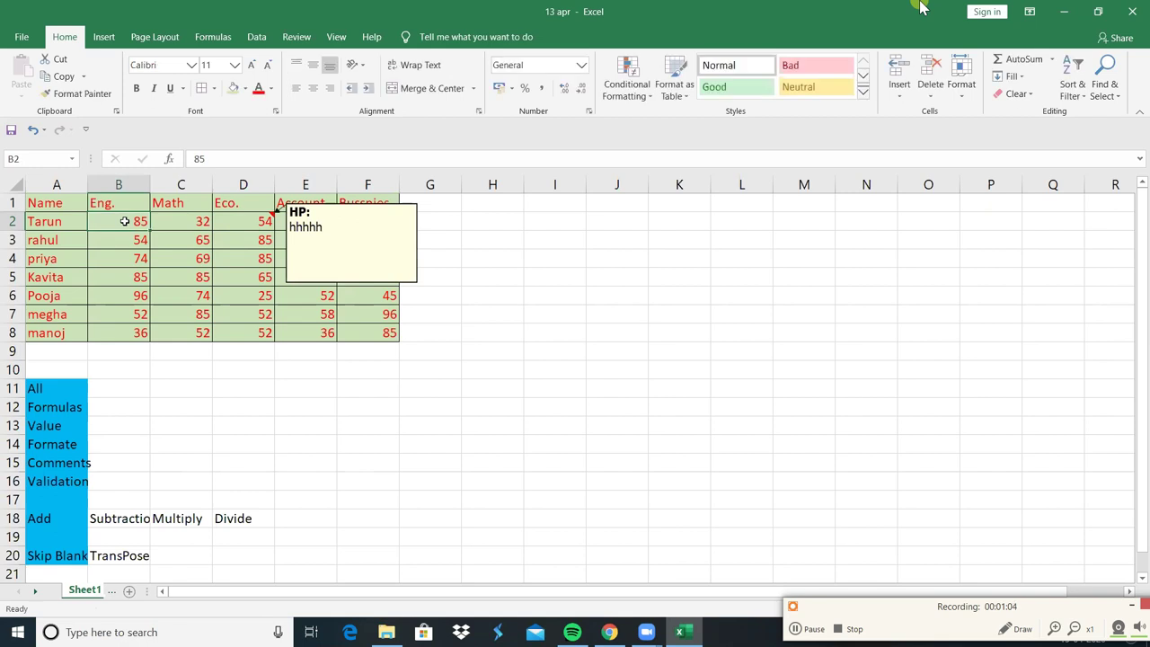
{"action": "right_click", "coordinate": [128, 226]}
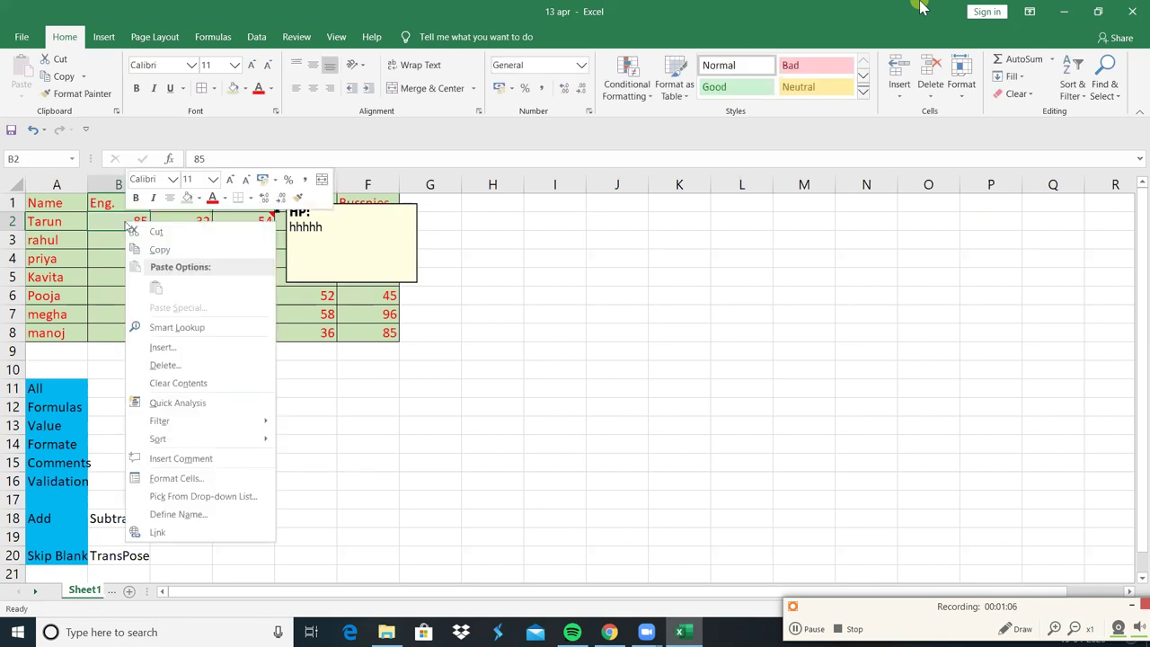
{"action": "left_click", "coordinate": [217, 459]}
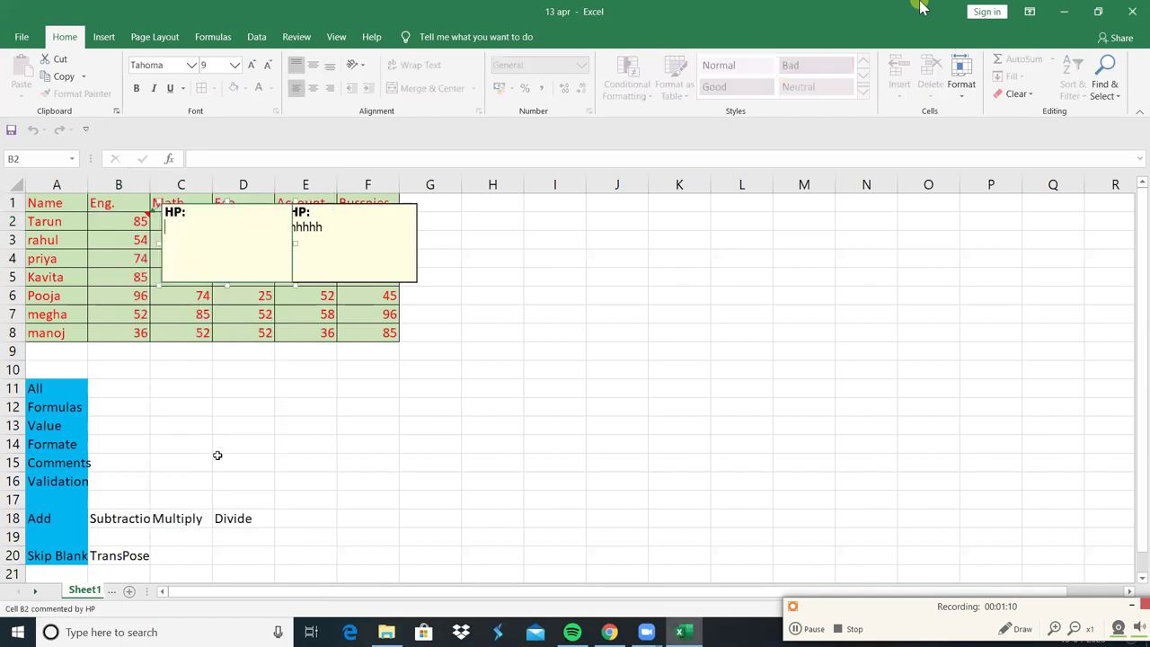
{"action": "type", "text": "kkkkk"}
{"action": "left_click", "coordinate": [181, 326]}
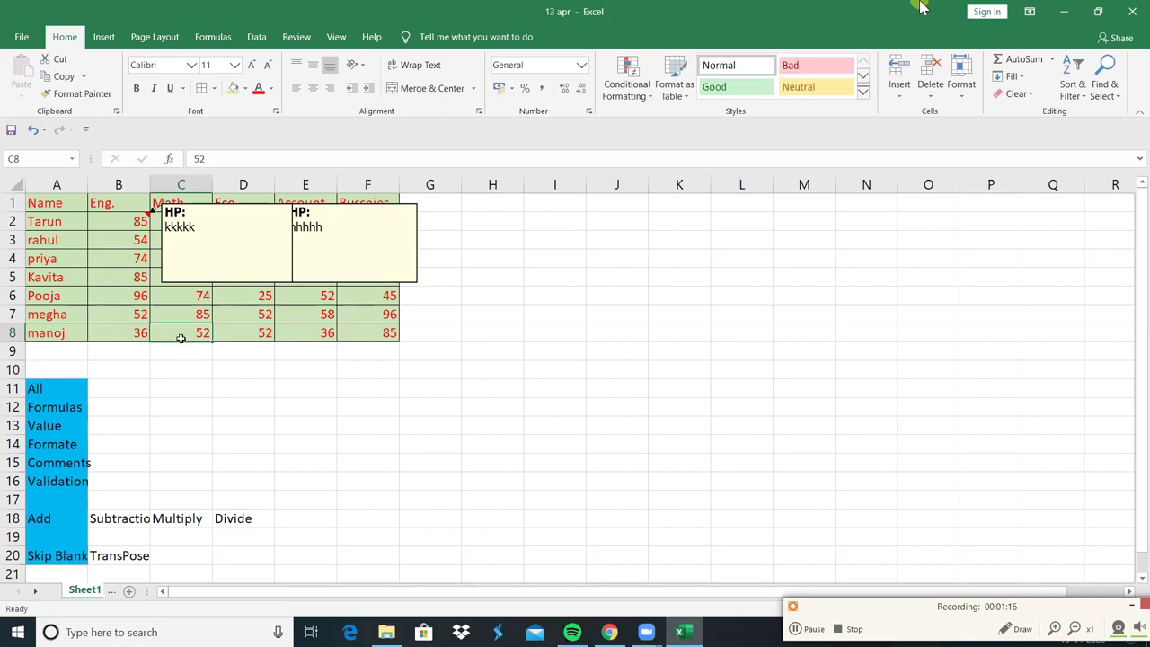
{"action": "right_click", "coordinate": [181, 337]}
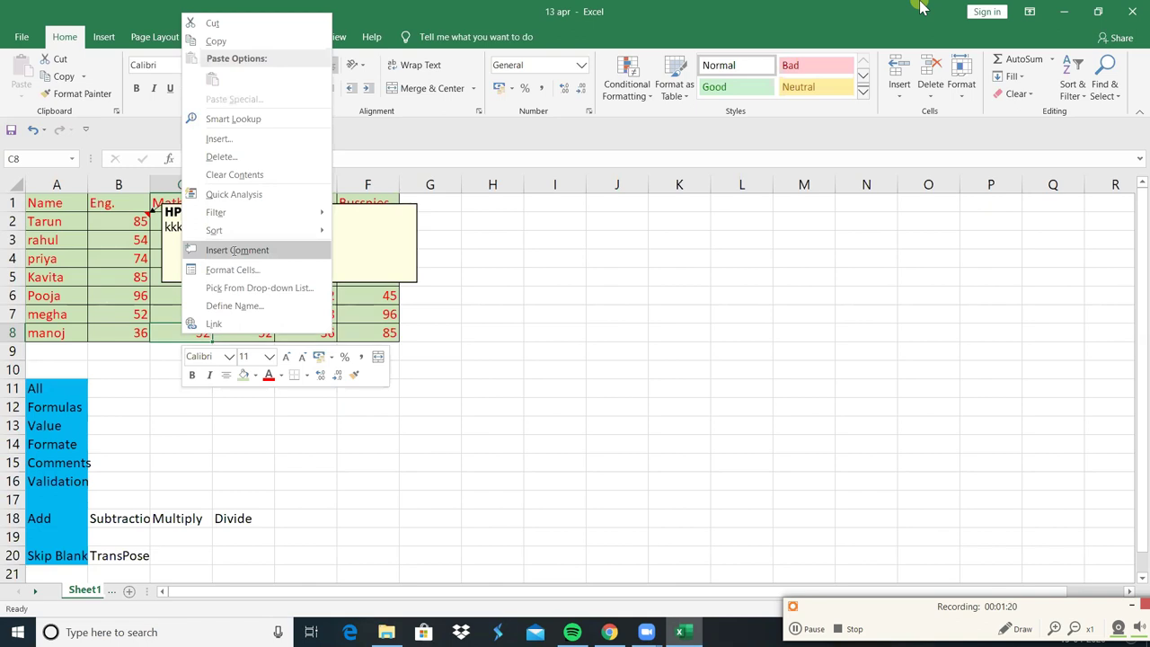
{"action": "left_click", "coordinate": [234, 250]}
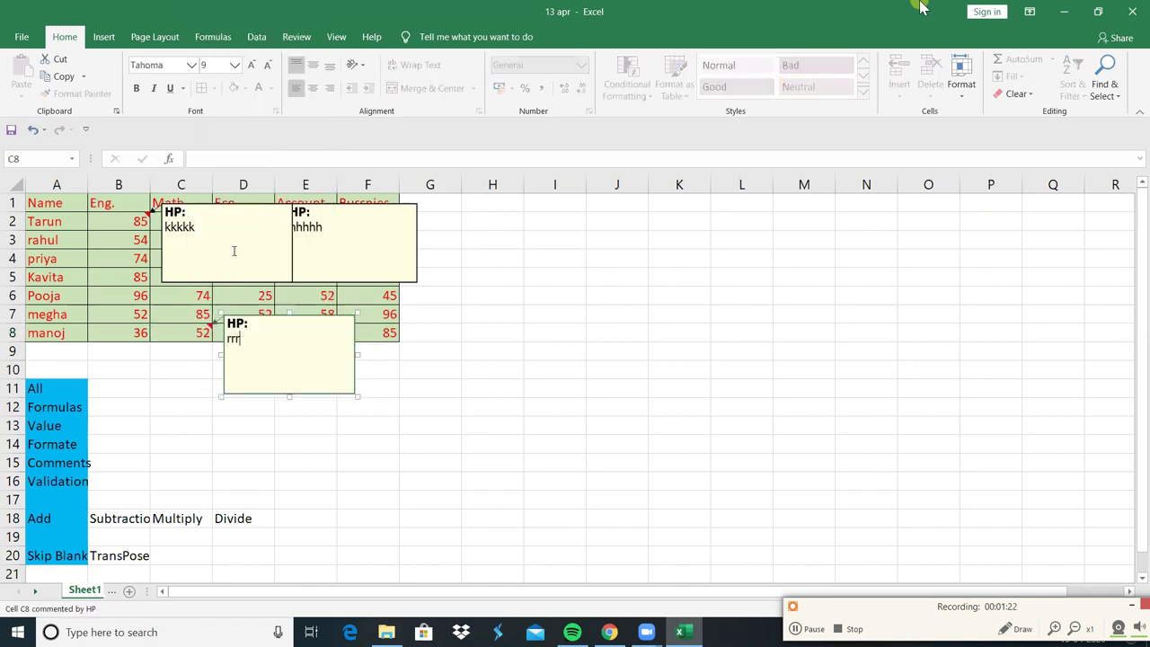
{"action": "type", "text": "rrrr"}
{"action": "left_click", "coordinate": [138, 218]}
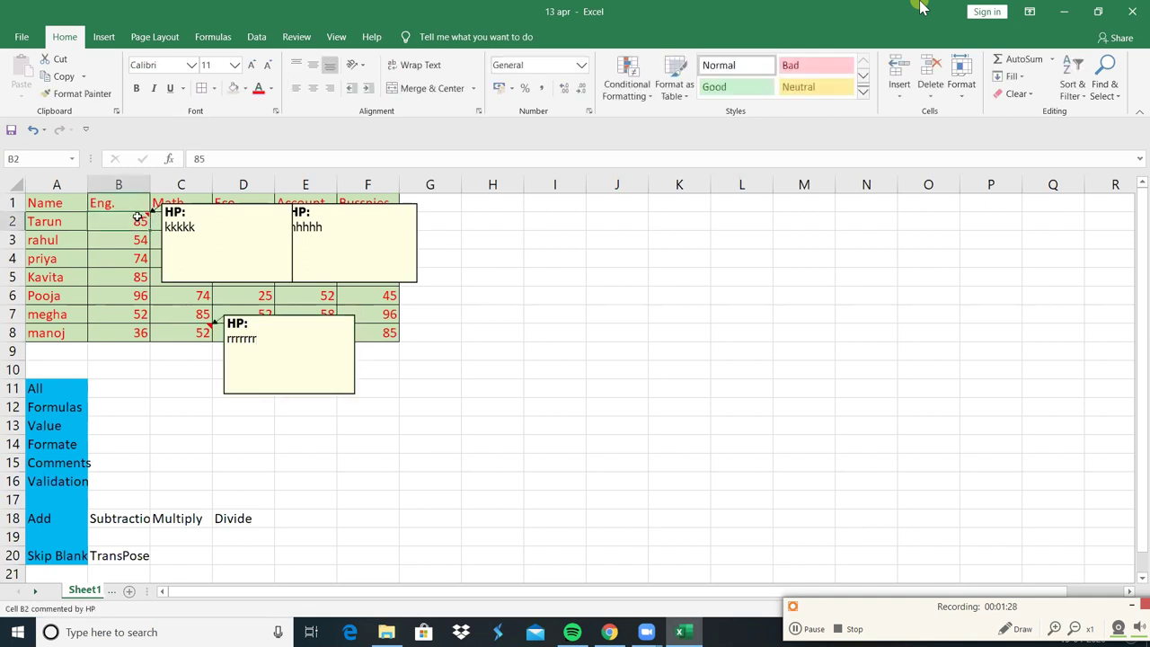
Step: Hide the comment on B2, then select the marks table and dismiss its context menu
{"action": "right_click", "coordinate": [140, 220]}
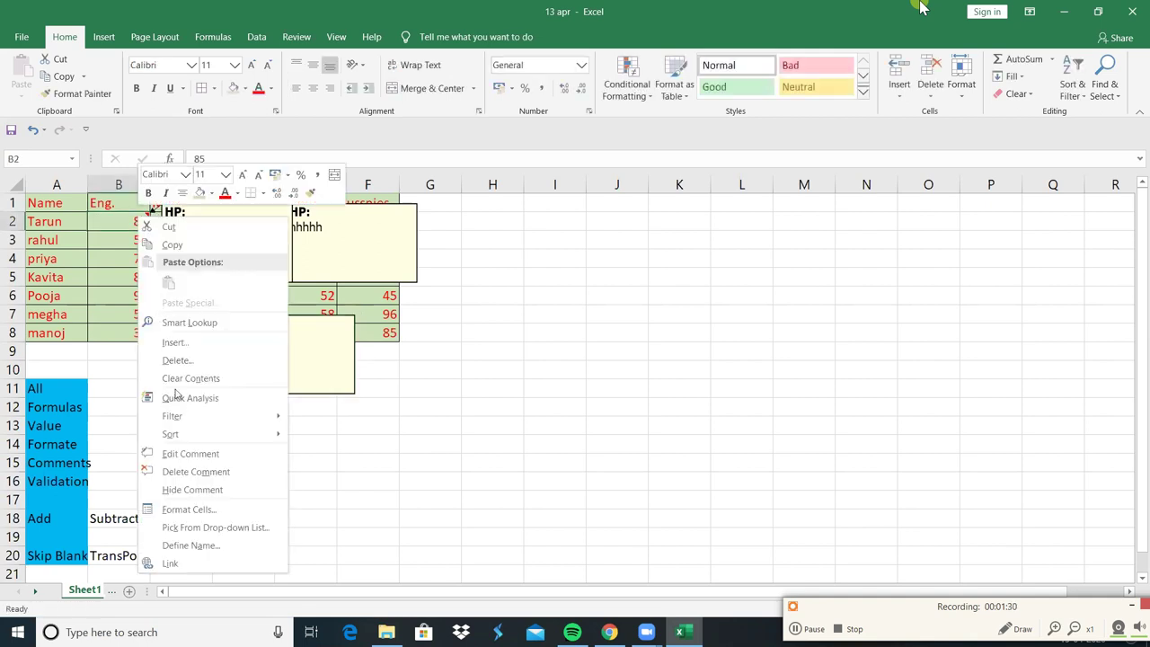
{"action": "left_click", "coordinate": [201, 491]}
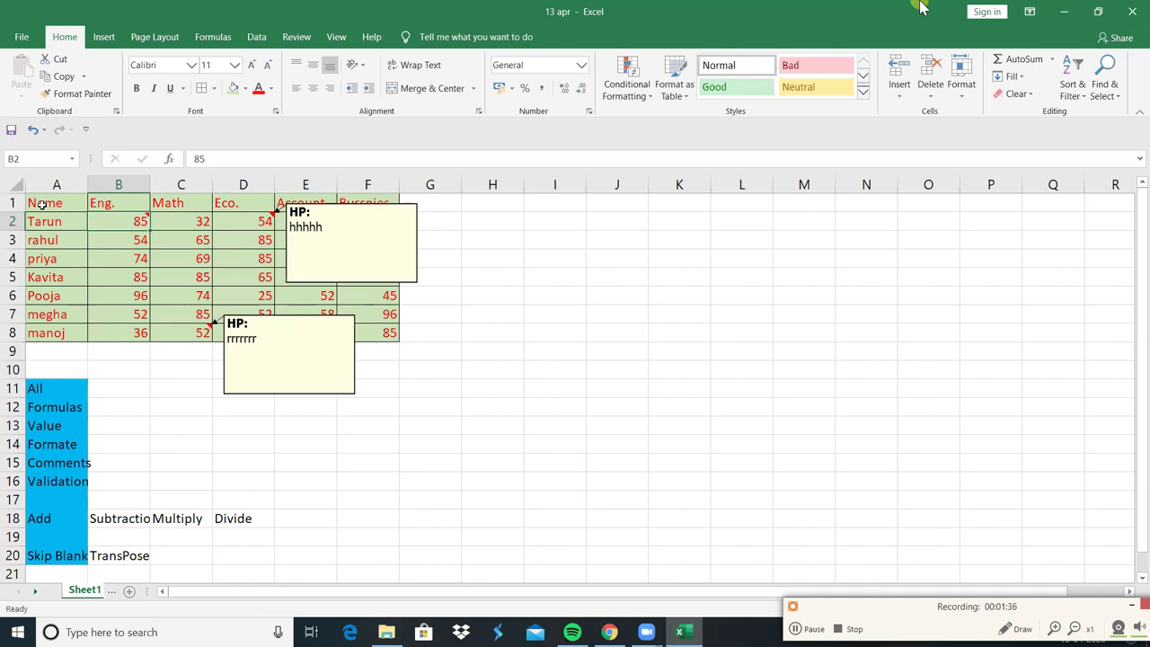
{"action": "mouse_move", "coordinate": [42, 205]}
{"action": "left_mouse_down"}
{"action": "mouse_move", "coordinate": [190, 288]}
{"action": "mouse_move", "coordinate": [374, 329]}
{"action": "left_mouse_up"}
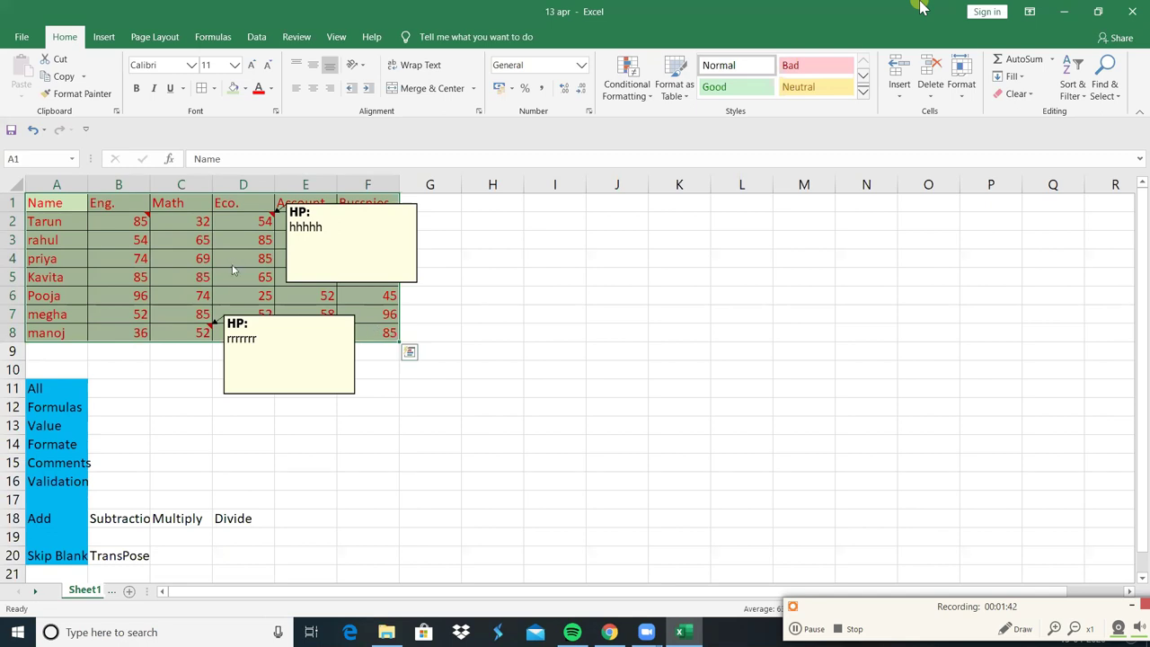
{"action": "right_click", "coordinate": [233, 261]}
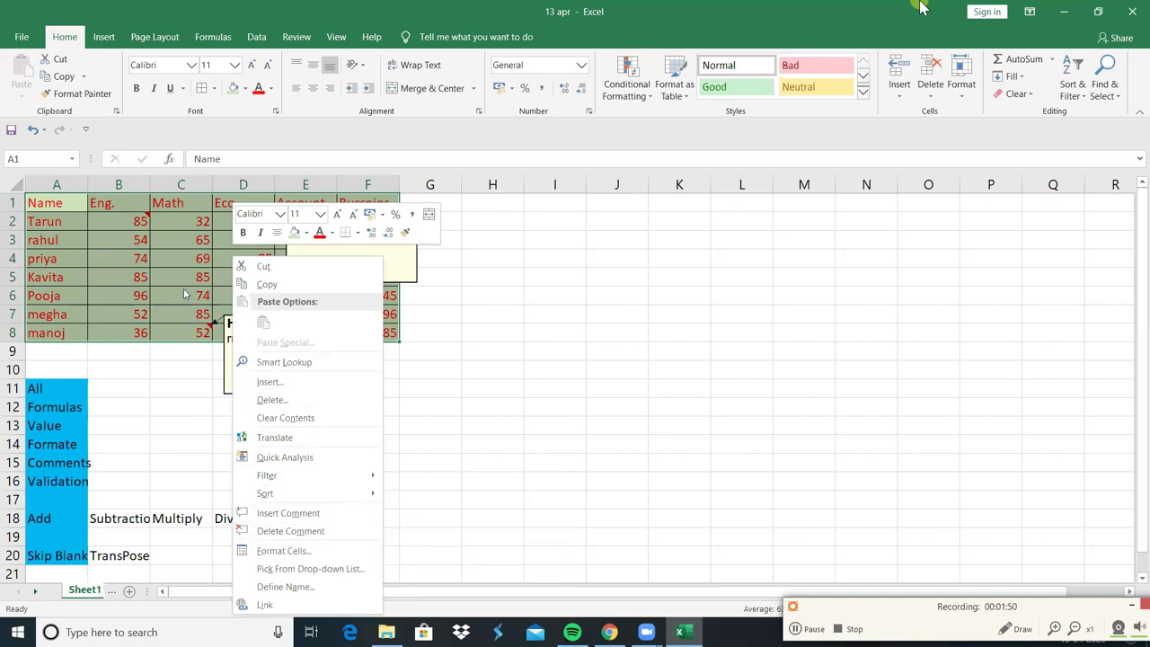
{"action": "key", "text": "Escape"}
Step: Hide the comments on C8 and D2
{"action": "left_click", "coordinate": [193, 331]}
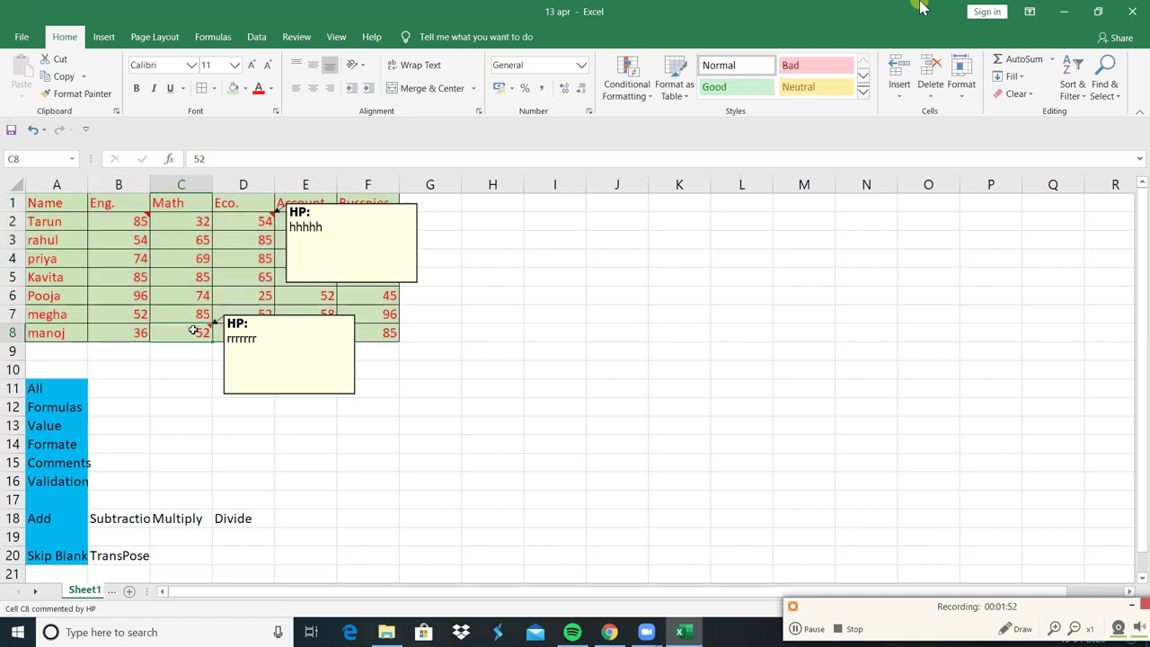
{"action": "right_click", "coordinate": [193, 332]}
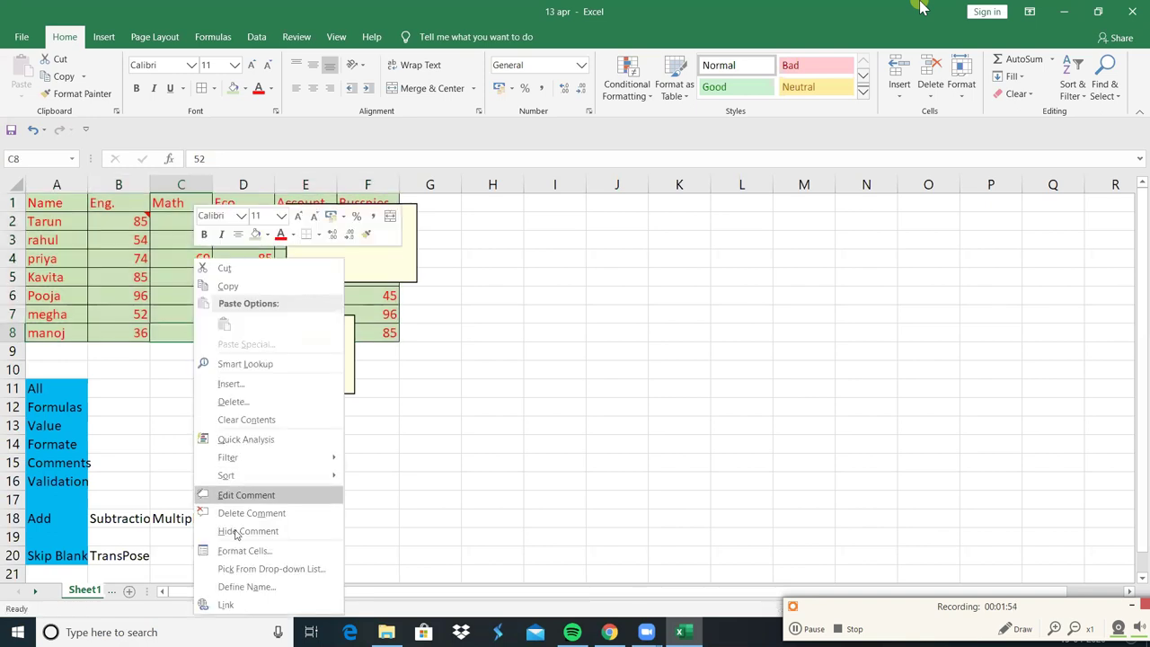
{"action": "left_click", "coordinate": [236, 533]}
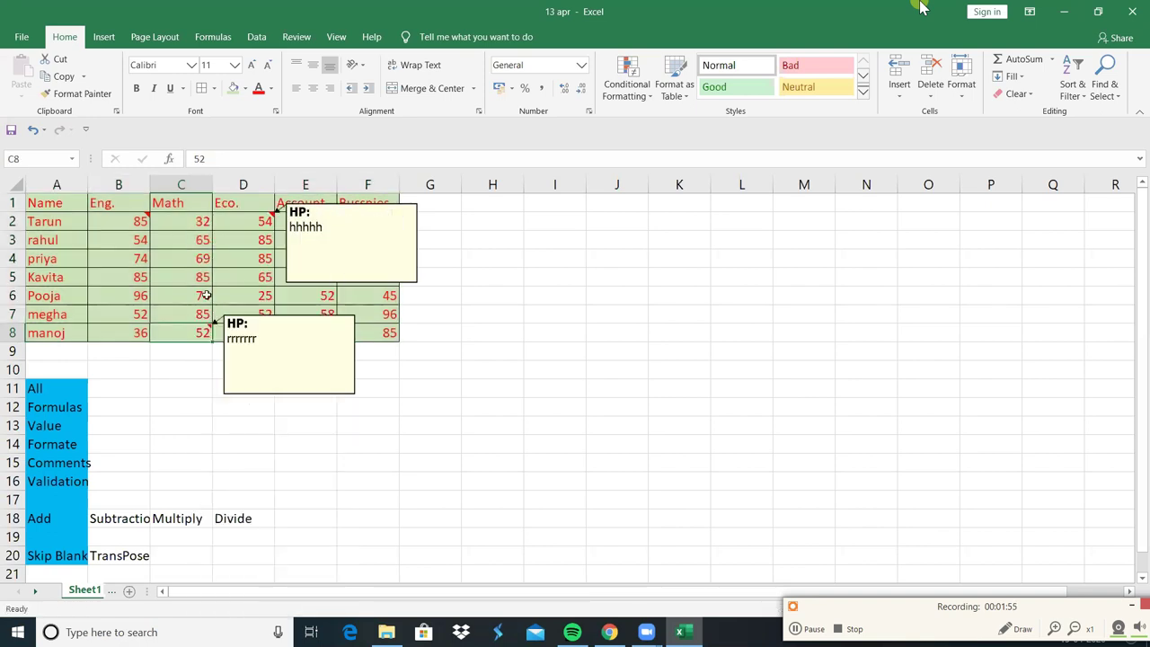
{"action": "left_click", "coordinate": [243, 222]}
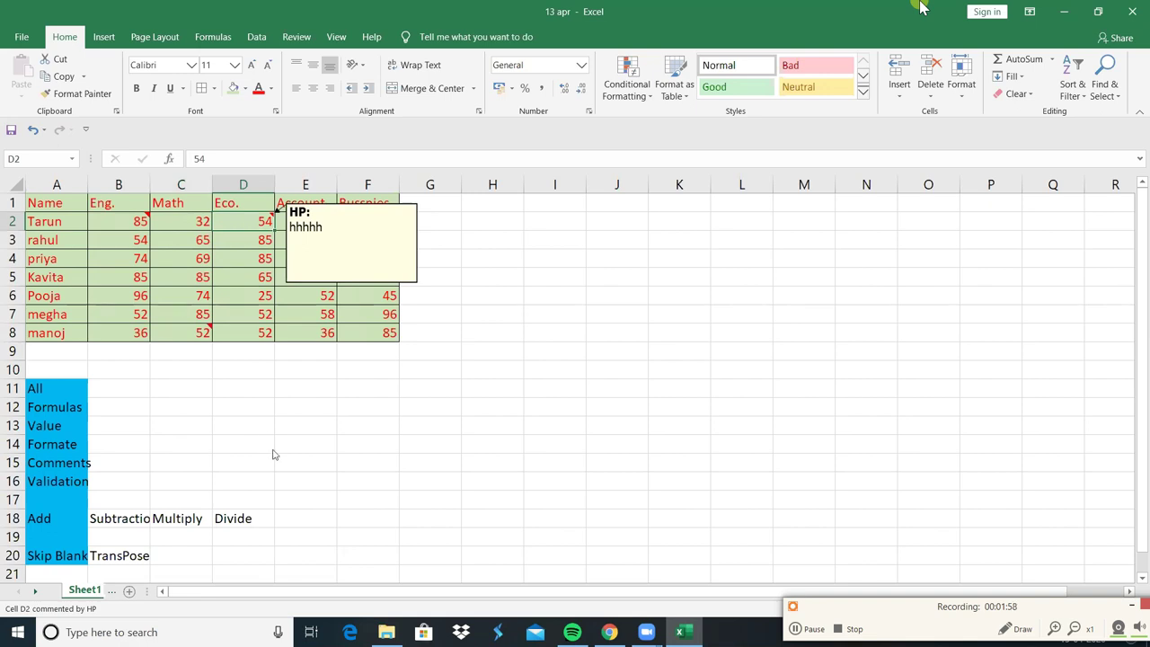
{"action": "right_click", "coordinate": [245, 223]}
{"action": "left_click", "coordinate": [289, 496]}
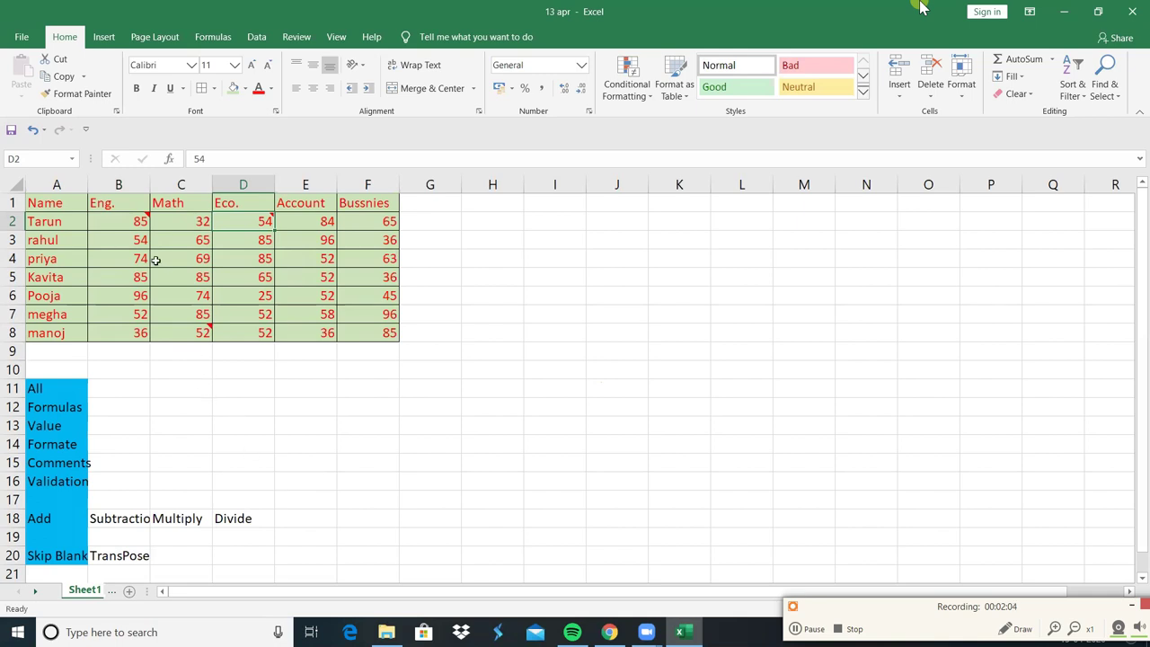
{"action": "mouse_move", "coordinate": [133, 216]}
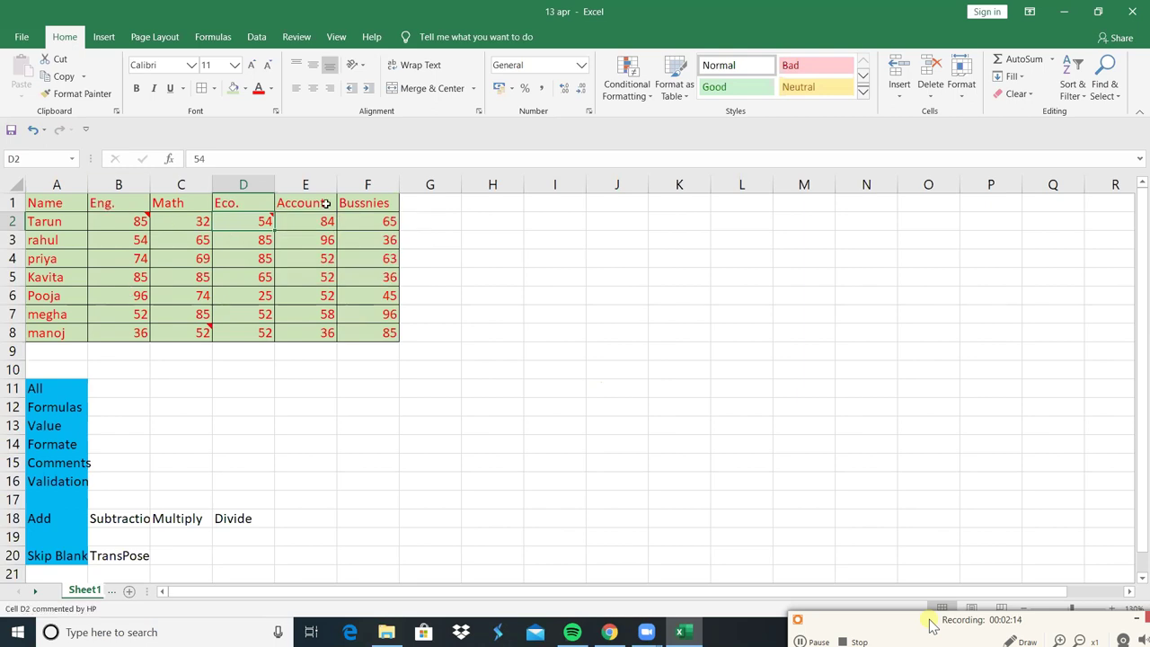
Step: Add a 'tot' heading in G1 and an AutoSum of row 2's marks in G2
{"action": "left_click", "coordinate": [432, 200]}
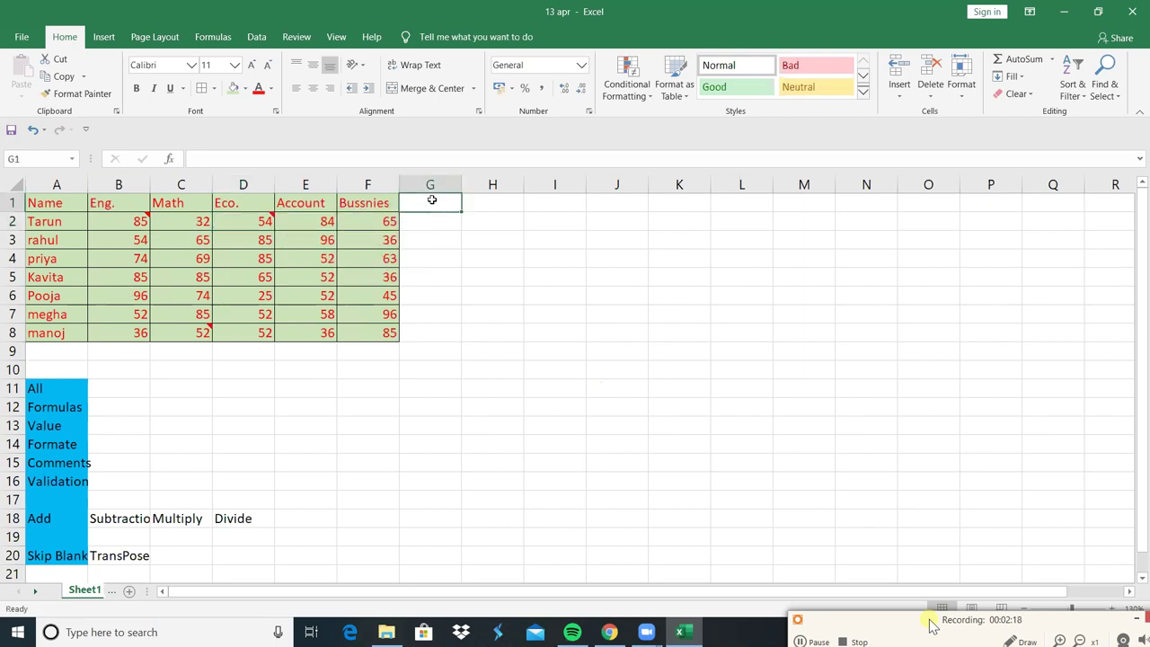
{"action": "type", "text": "to"}
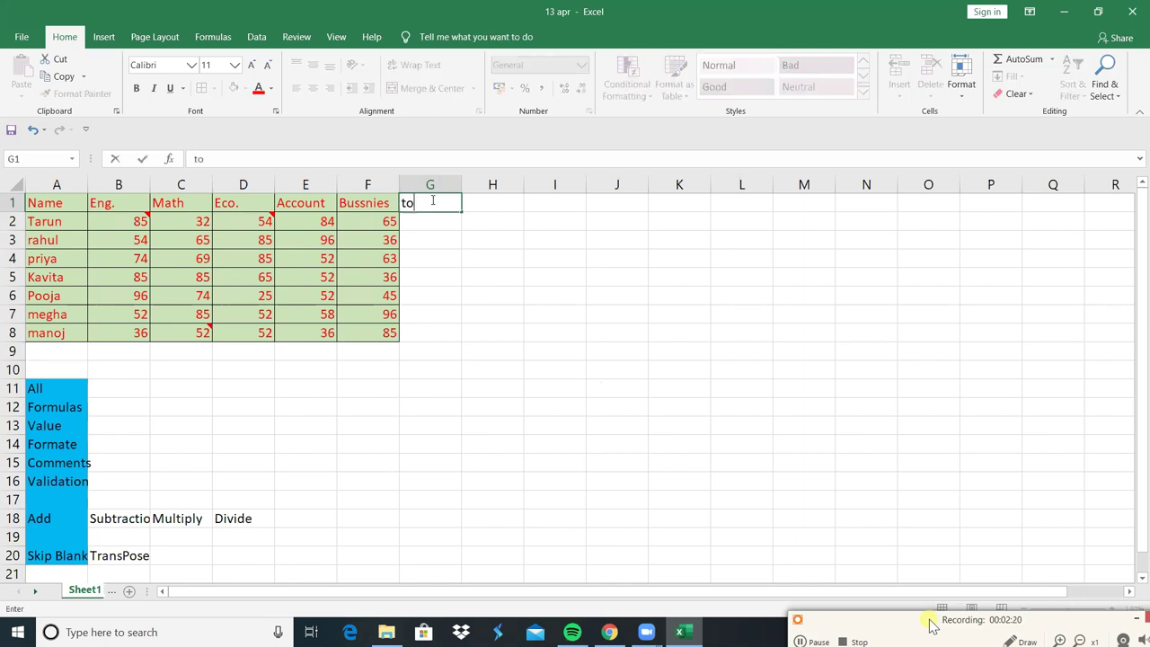
{"action": "type", "text": "tal"}
{"action": "key", "text": "Return"}
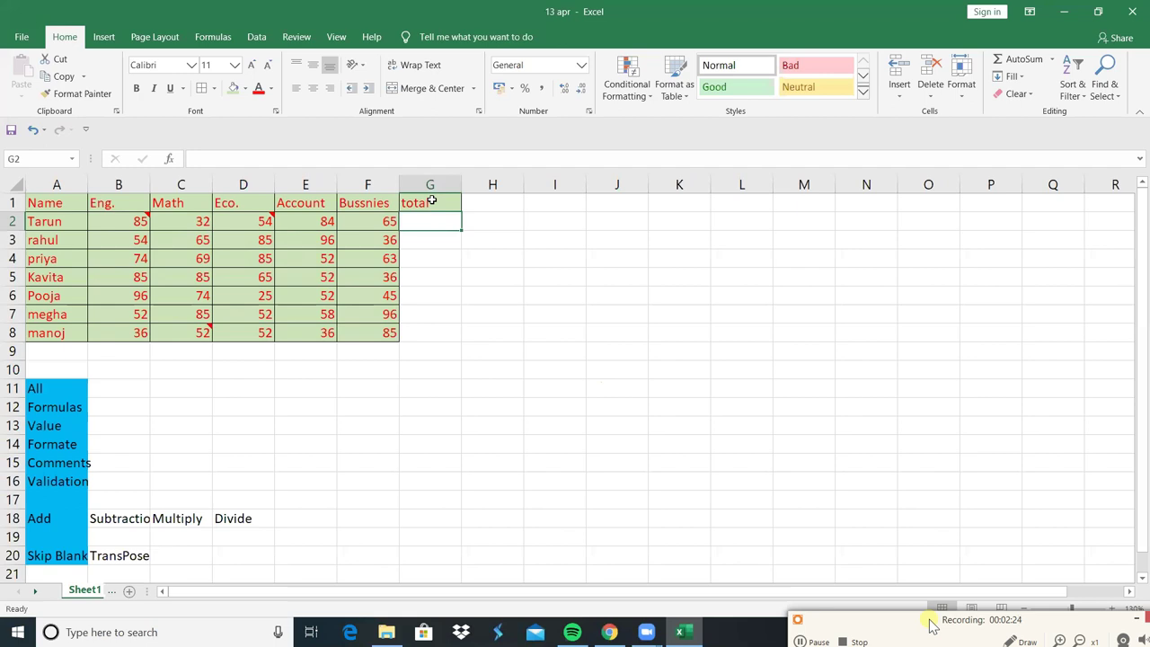
{"action": "key", "text": "alt+equal"}
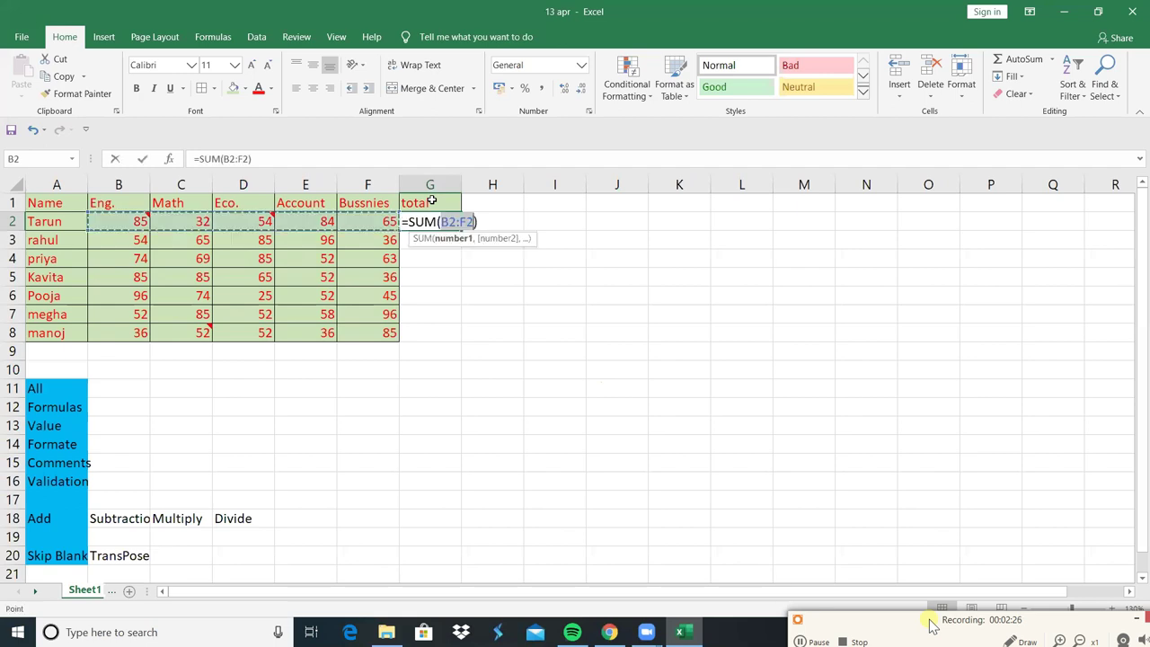
{"action": "key", "text": "Return"}
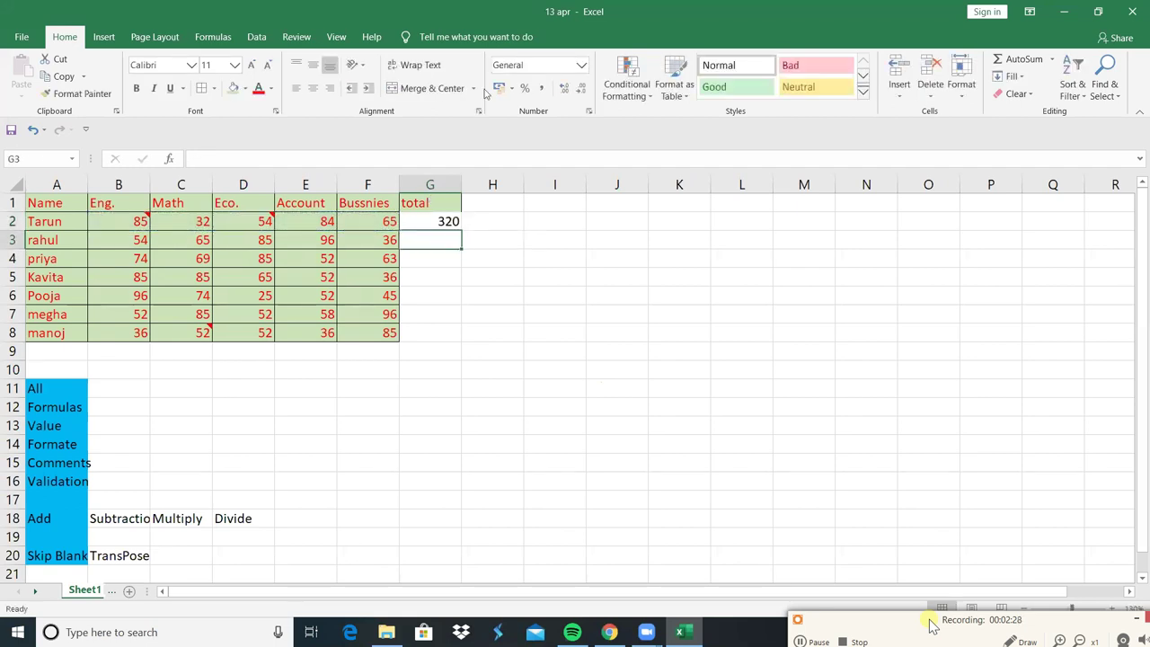
Step: Fill the G2 SUM formula down to G8, ending at manoj's row
{"action": "left_click", "coordinate": [450, 221]}
{"action": "left_click_drag", "start_coordinate": [461, 230], "coordinate": [461, 231]}
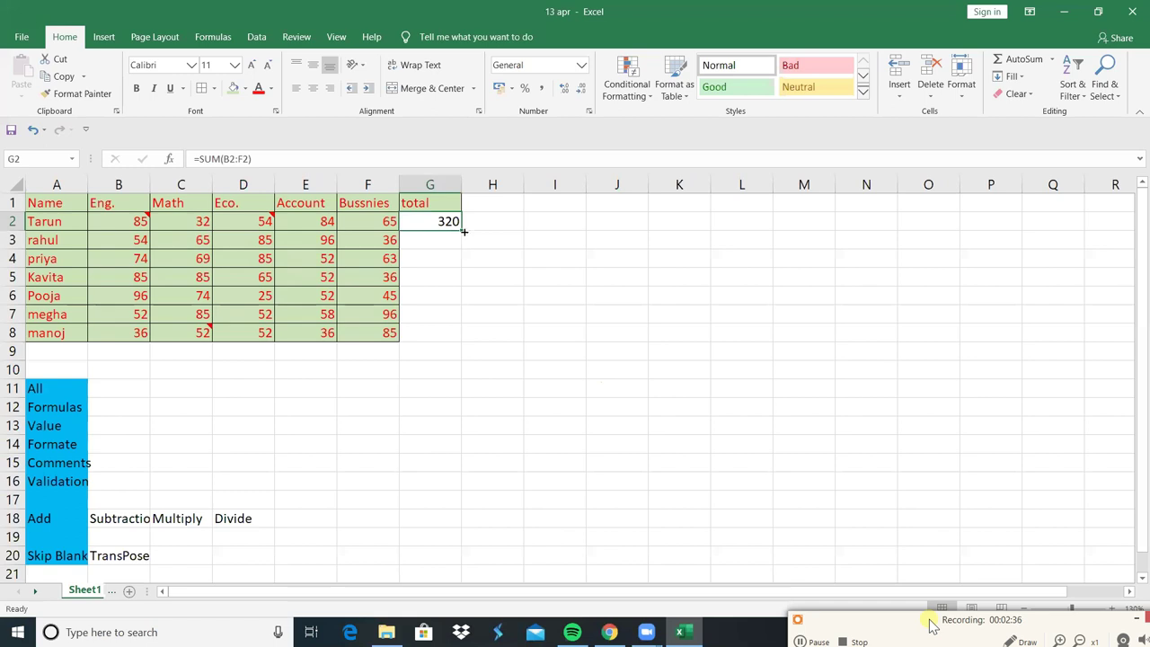
{"action": "left_click_drag", "start_coordinate": [464, 231], "coordinate": [467, 364]}
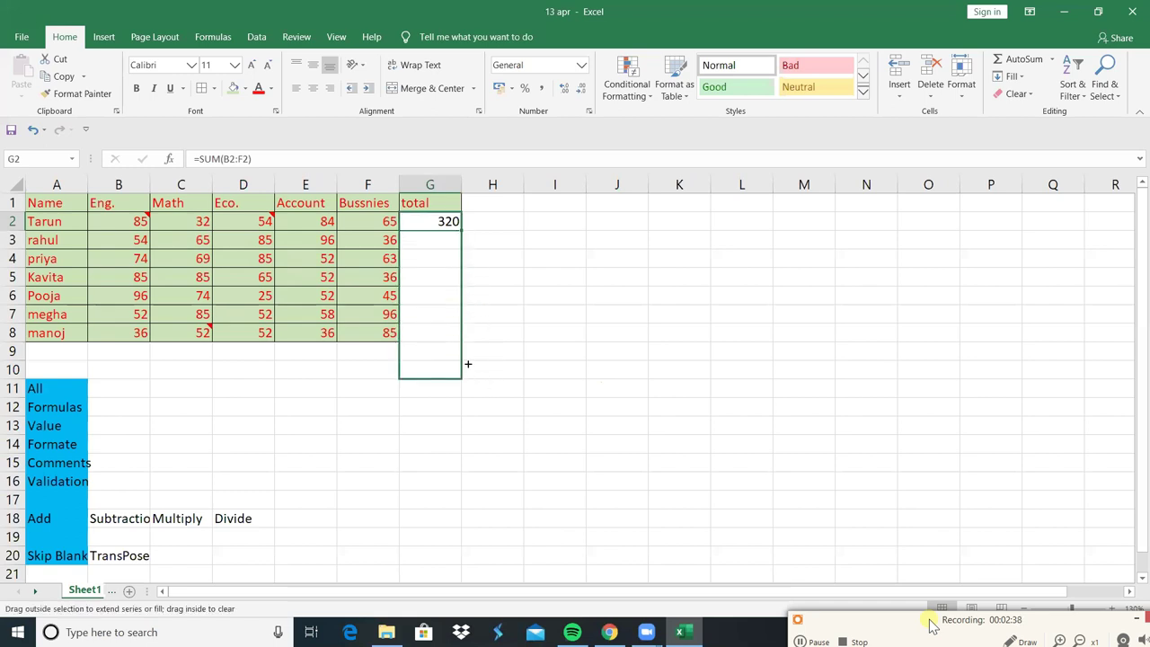
{"action": "left_click_drag", "start_coordinate": [463, 350], "coordinate": [464, 342]}
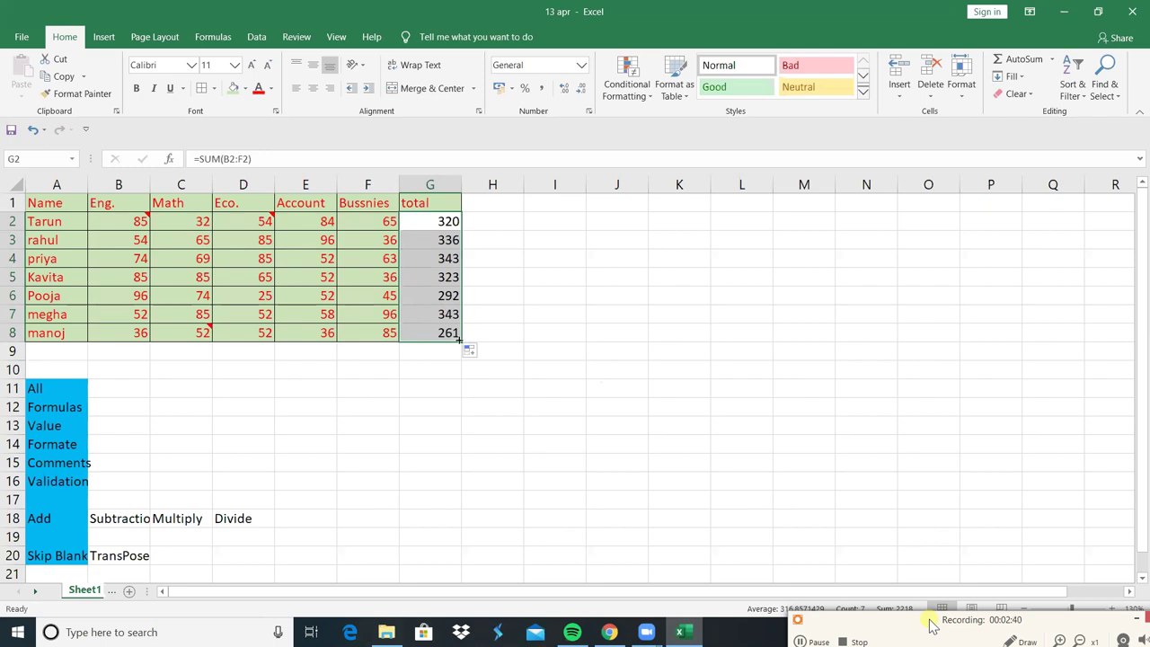
Step: Change rahul's Account mark in E3 to 98, raising his total to 338
{"action": "left_click", "coordinate": [389, 259]}
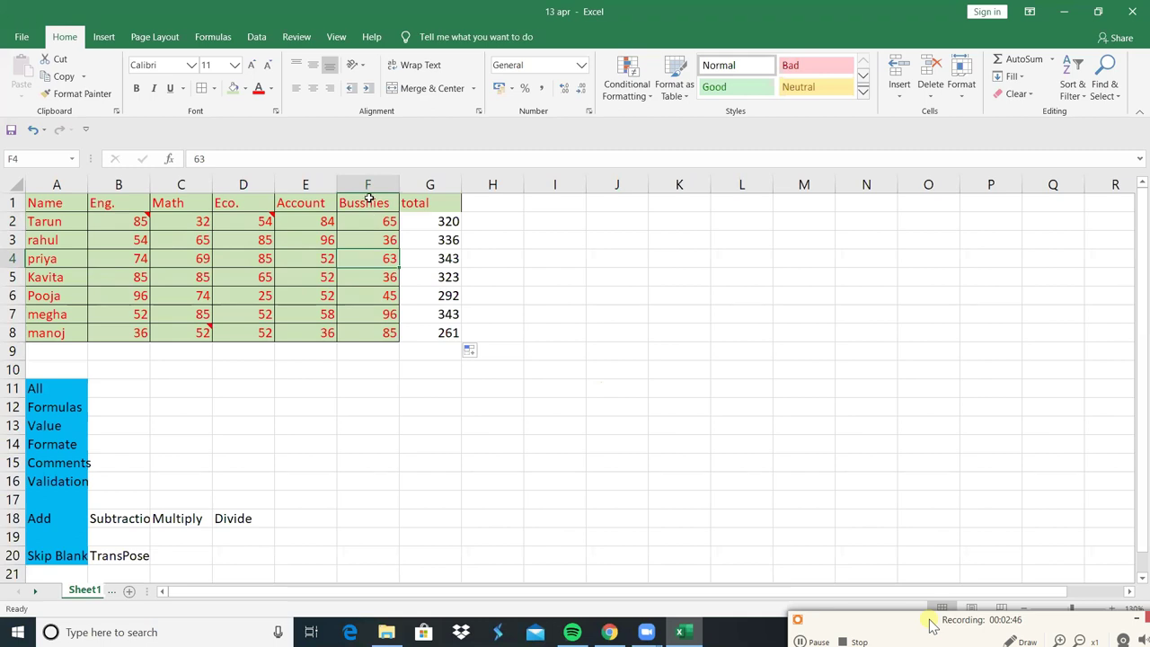
{"action": "left_click", "coordinate": [436, 241]}
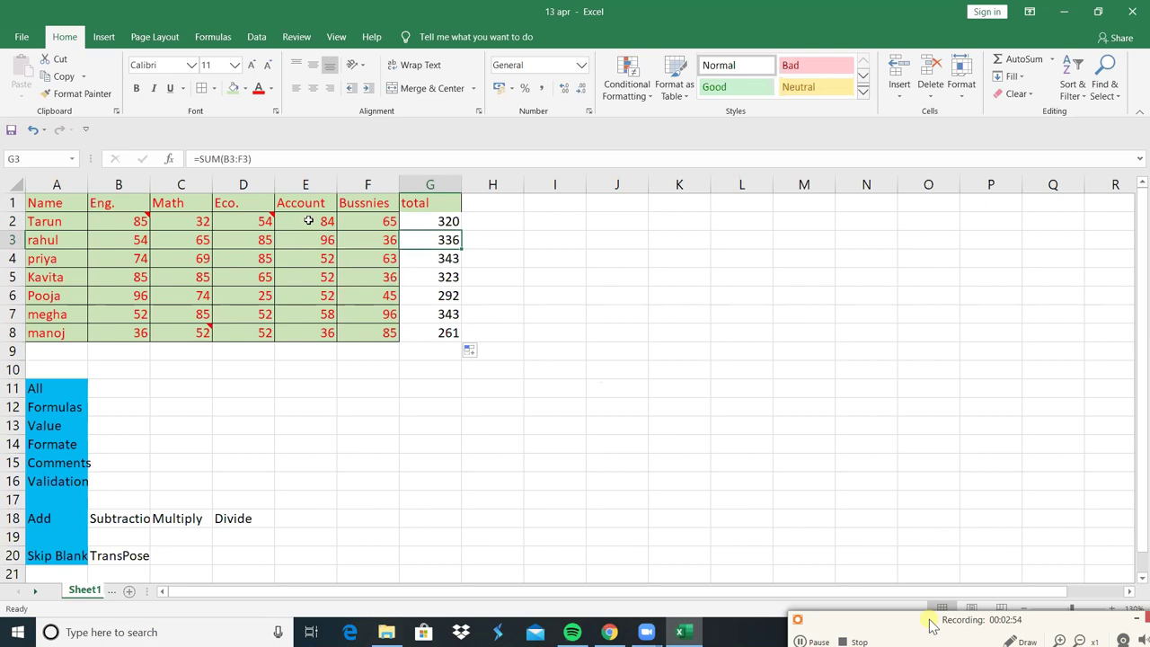
{"action": "left_click_drag", "start_coordinate": [308, 221], "coordinate": [379, 330]}
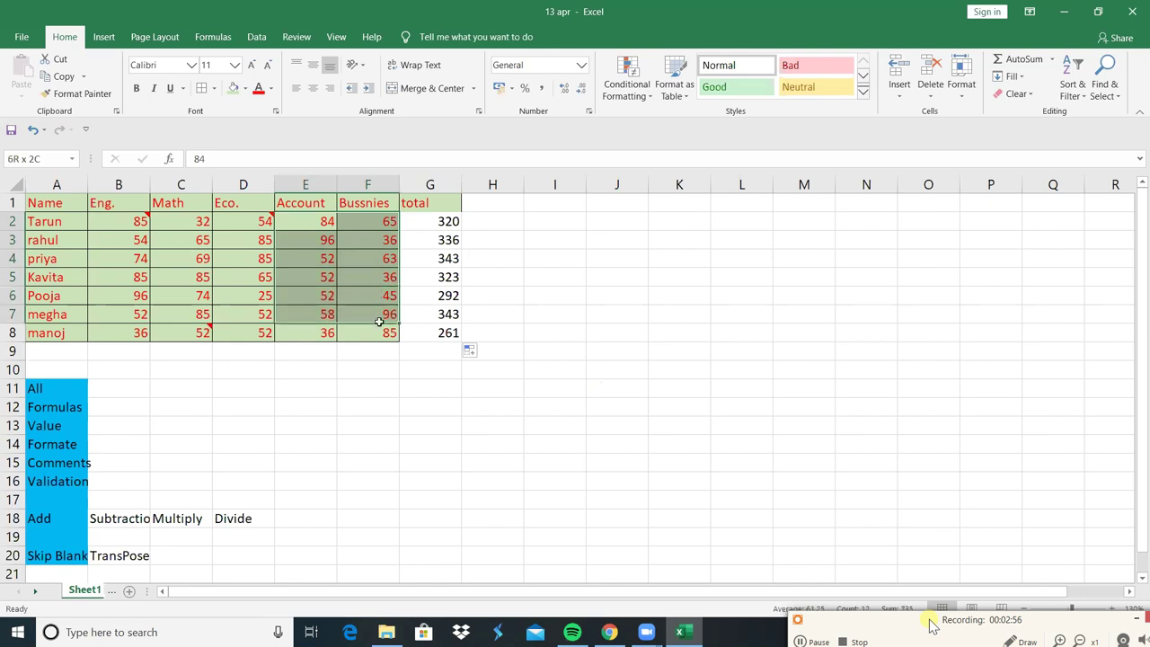
{"action": "left_click", "coordinate": [312, 240]}
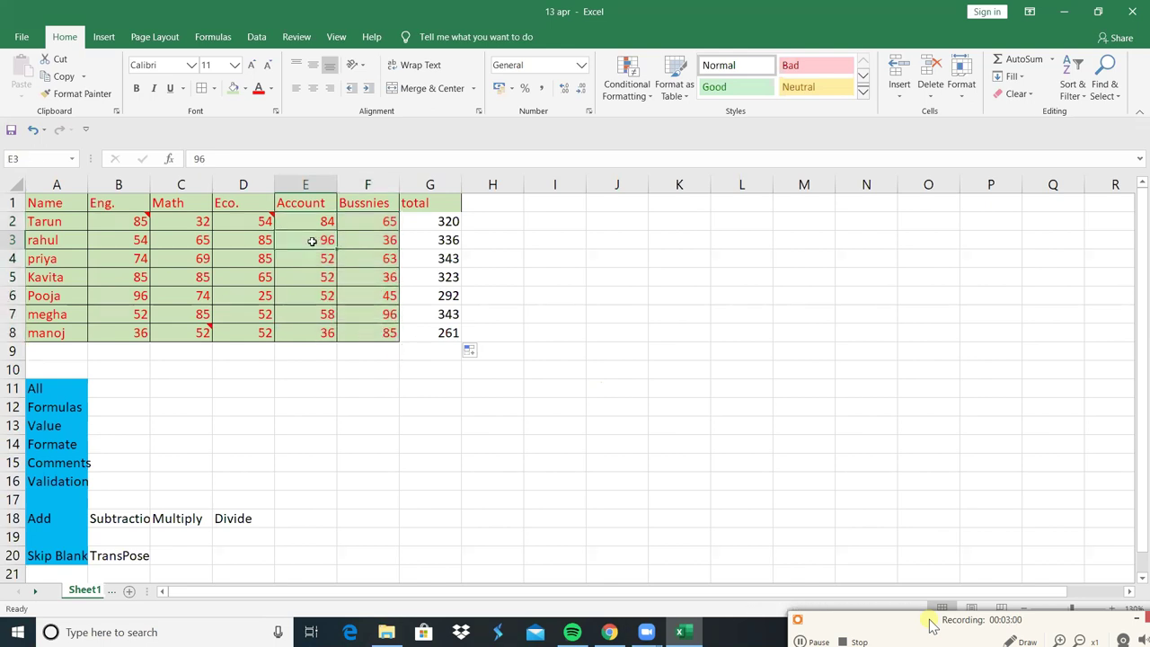
{"action": "type", "text": "98"}
{"action": "key", "text": "Return"}
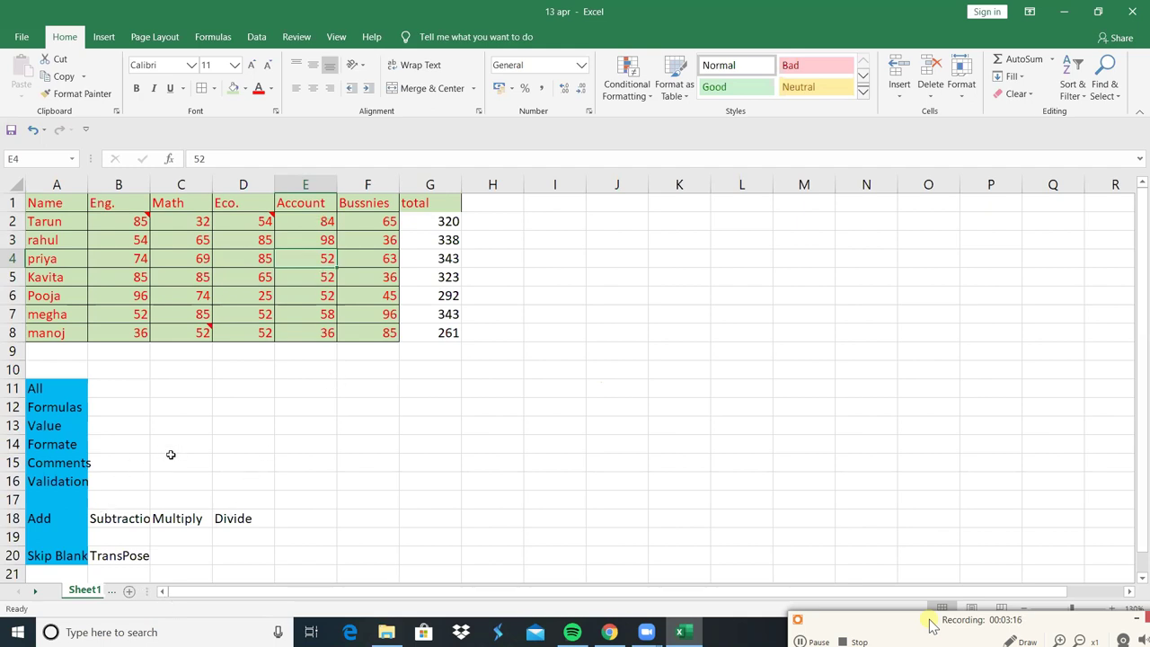
{"action": "left_click", "coordinate": [239, 407]}
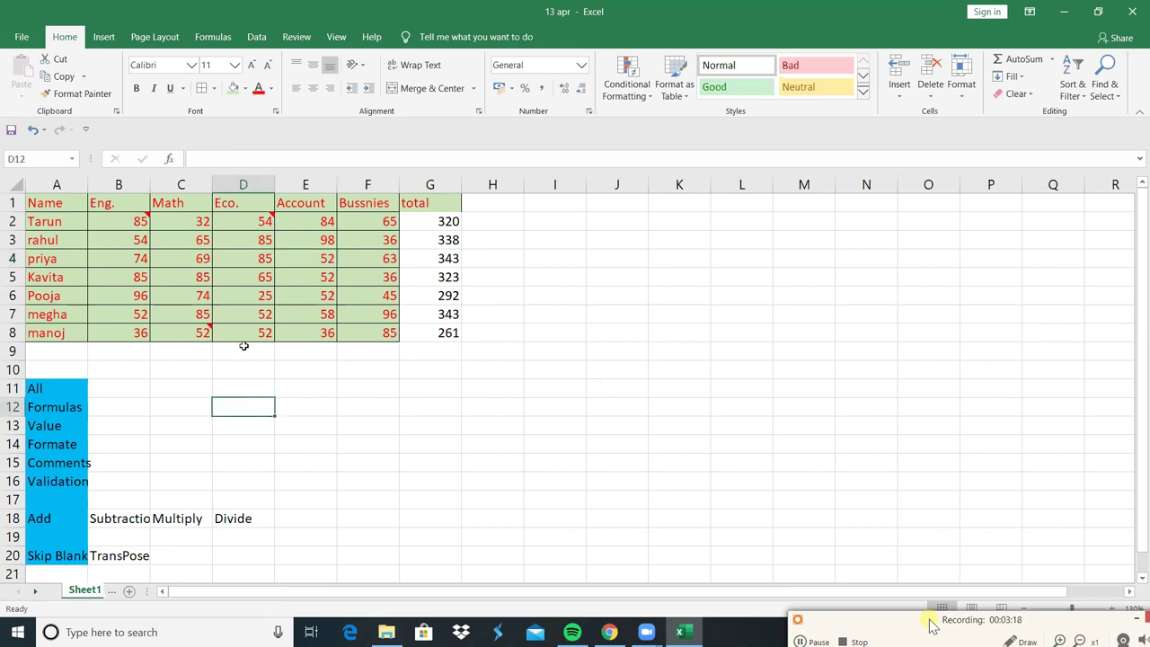
Step: Copy the marks table A1:F8 and paste it at L9
{"action": "double_click", "coordinate": [206, 240]}
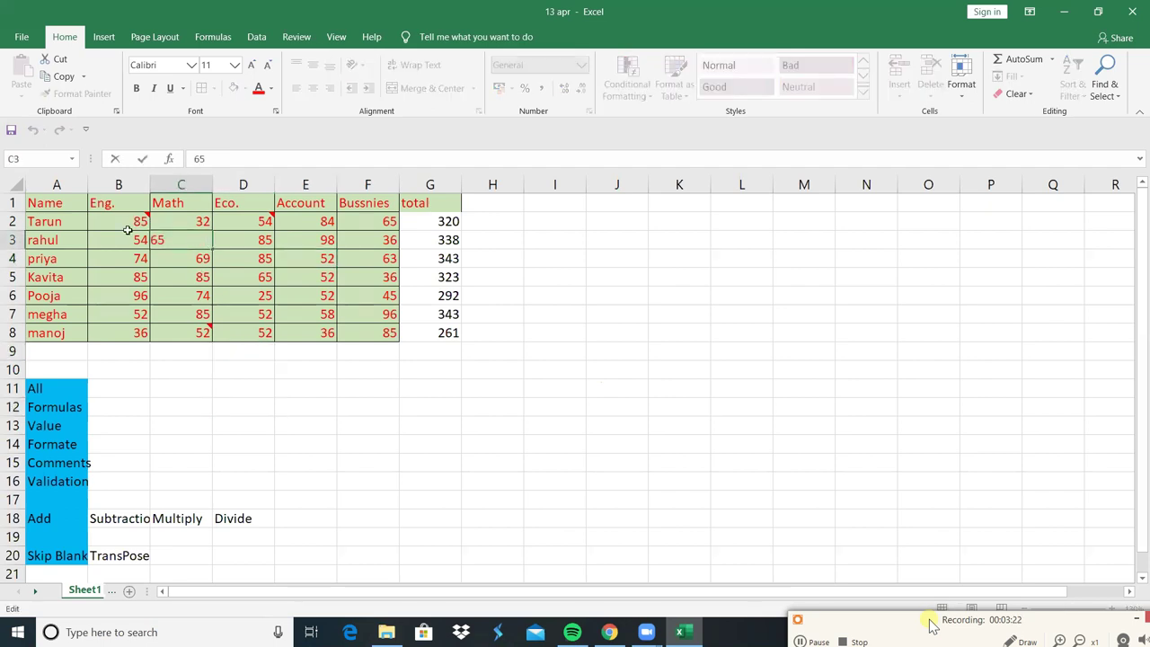
{"action": "right_click", "coordinate": [41, 207]}
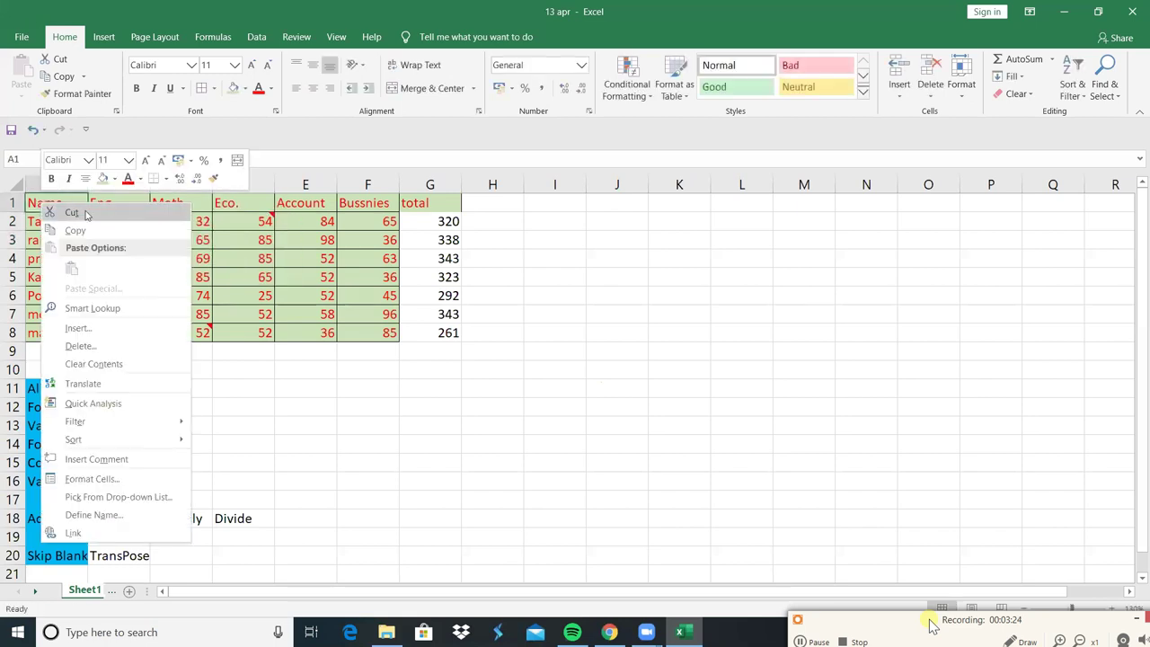
{"action": "key", "text": "Escape"}
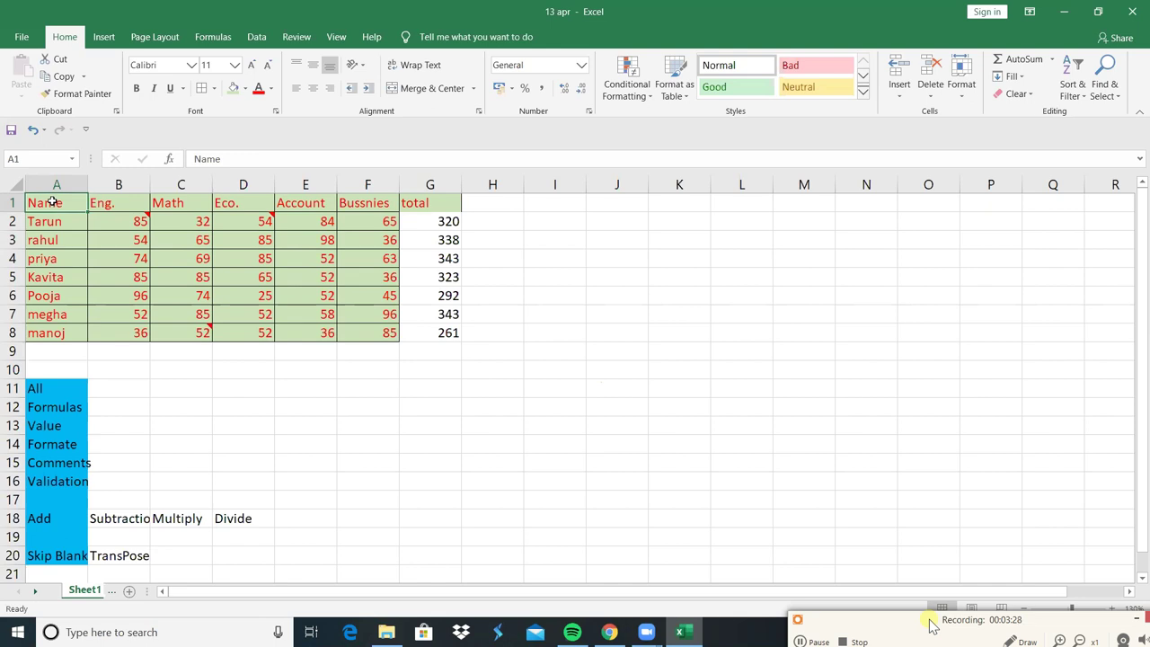
{"action": "mouse_move", "coordinate": [52, 201]}
{"action": "left_mouse_down"}
{"action": "mouse_move", "coordinate": [89, 223]}
{"action": "mouse_move", "coordinate": [345, 287]}
{"action": "mouse_move", "coordinate": [386, 331]}
{"action": "left_mouse_up"}
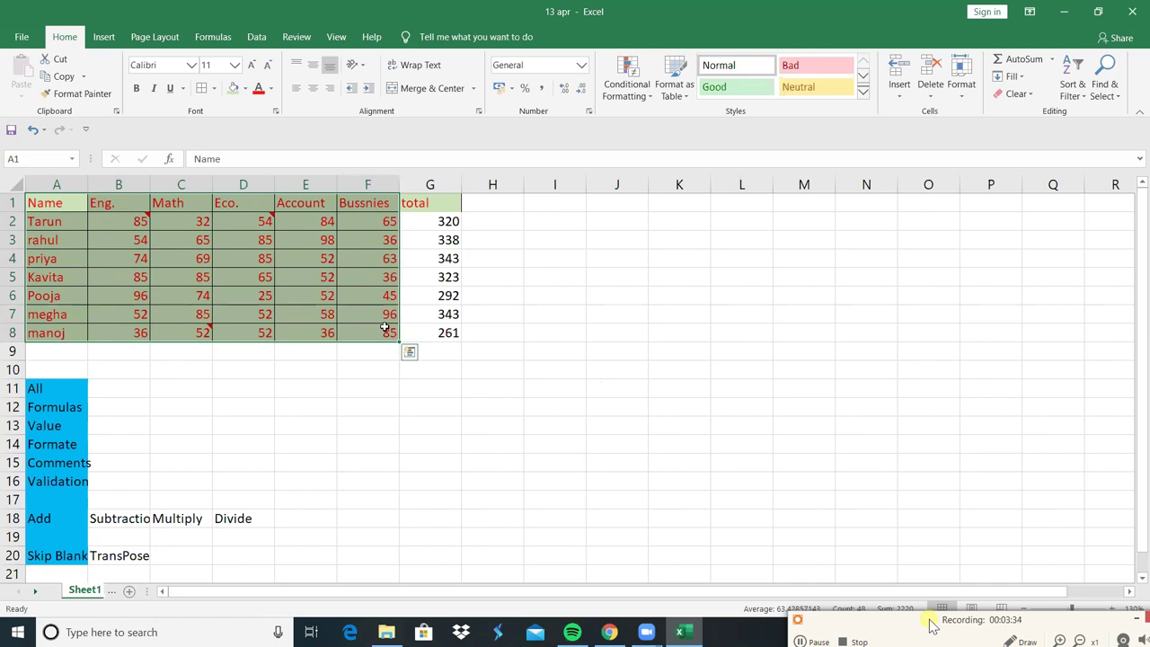
{"action": "left_click", "coordinate": [65, 77]}
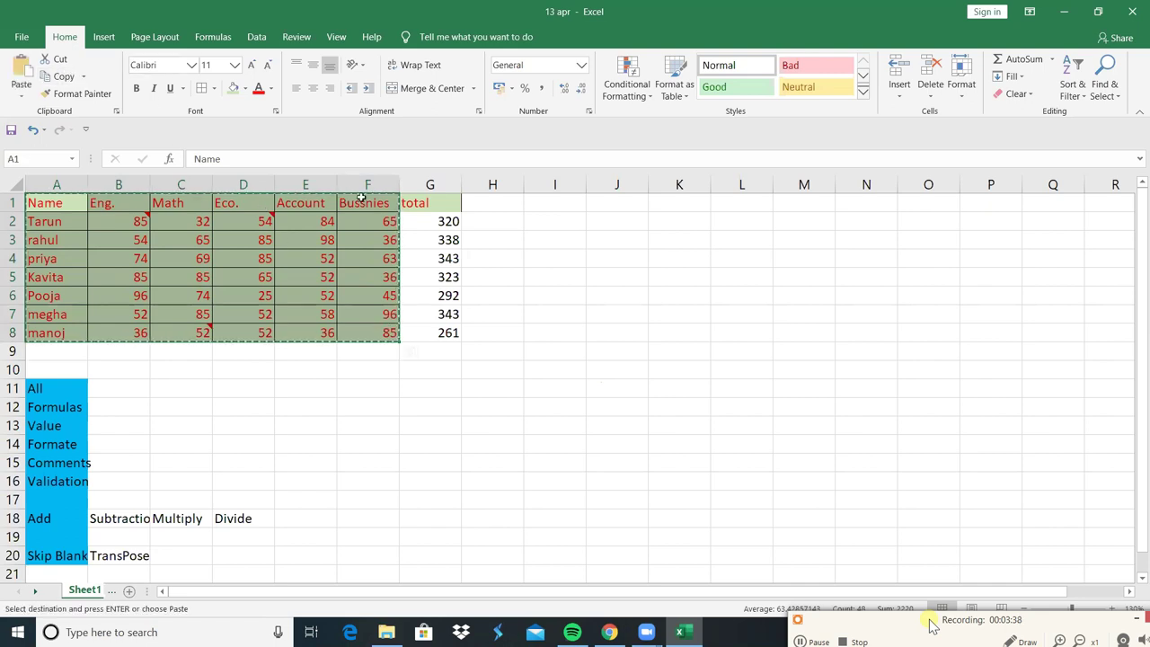
{"action": "left_click", "coordinate": [747, 345]}
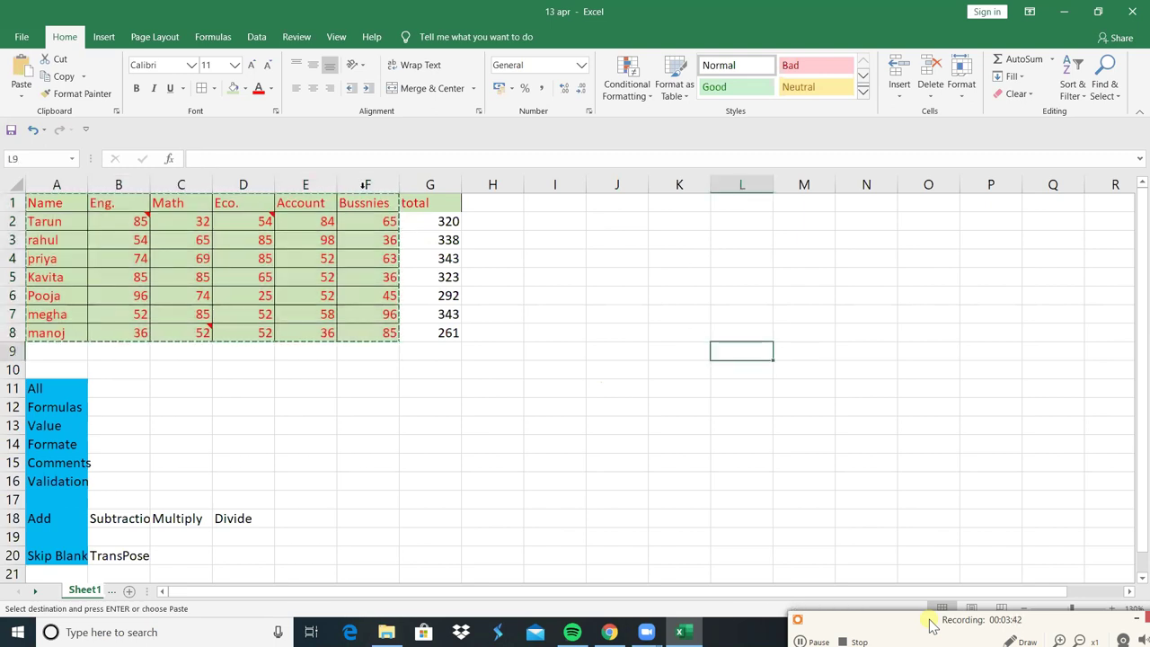
{"action": "left_click", "coordinate": [26, 68]}
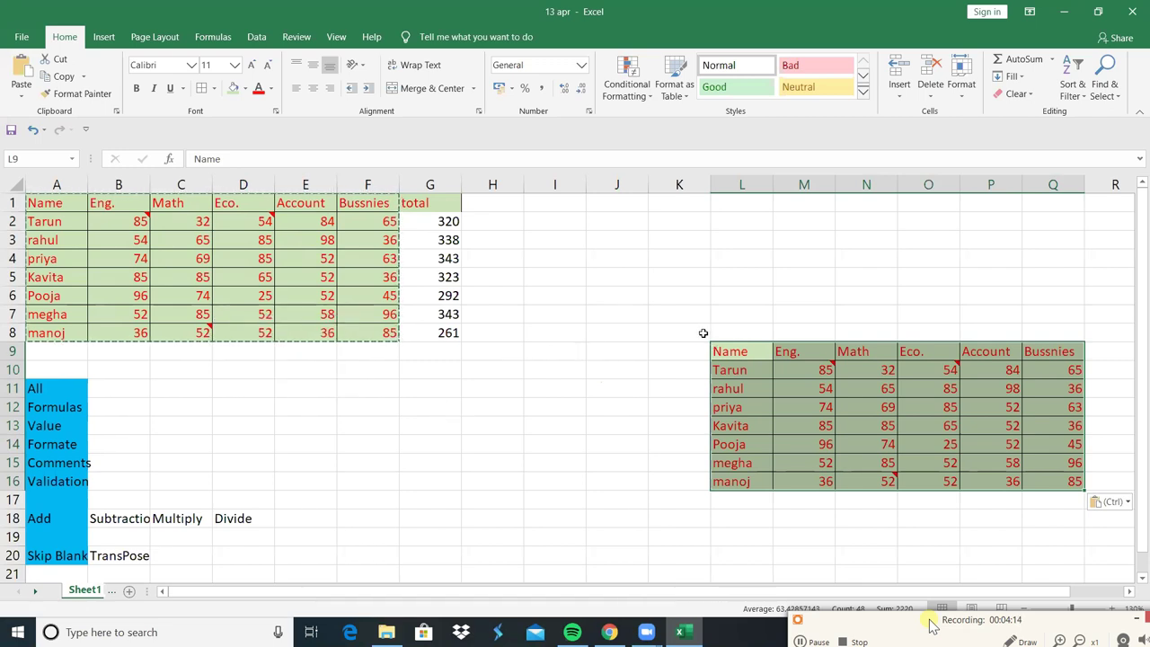
Step: Clear the pasted L9:Q16 copy, undo the paste and cancel the copy marquee
{"action": "key", "text": "Delete"}
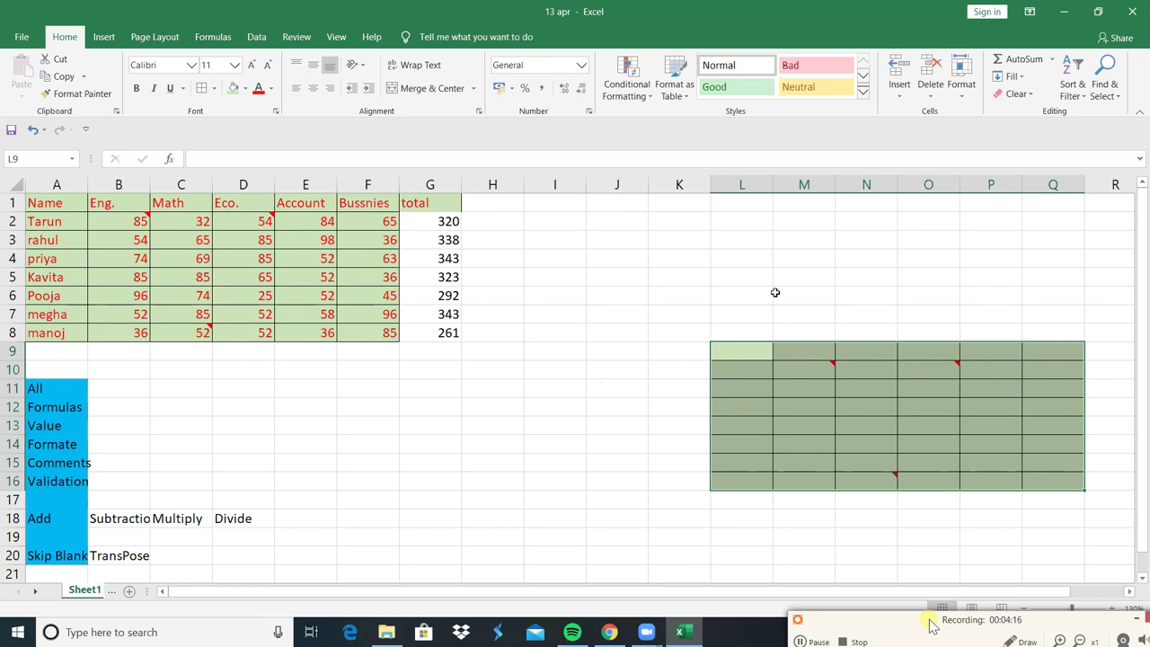
{"action": "key", "text": "ctrl+z"}
{"action": "key", "text": "ctrl+z"}
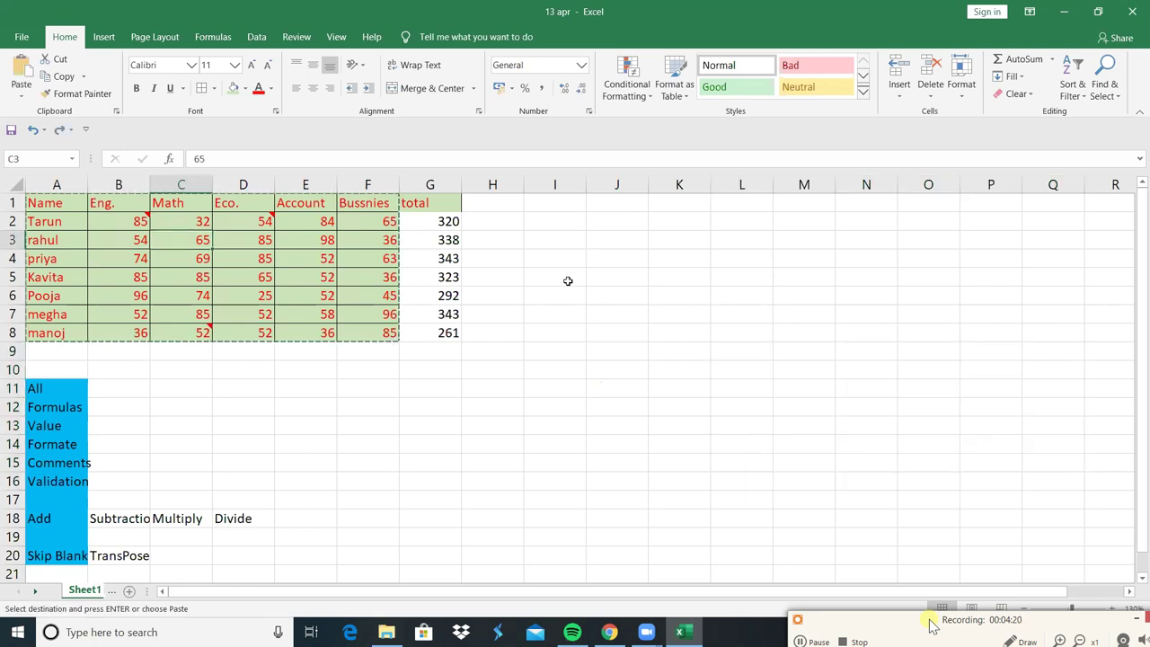
{"action": "key", "text": "Escape"}
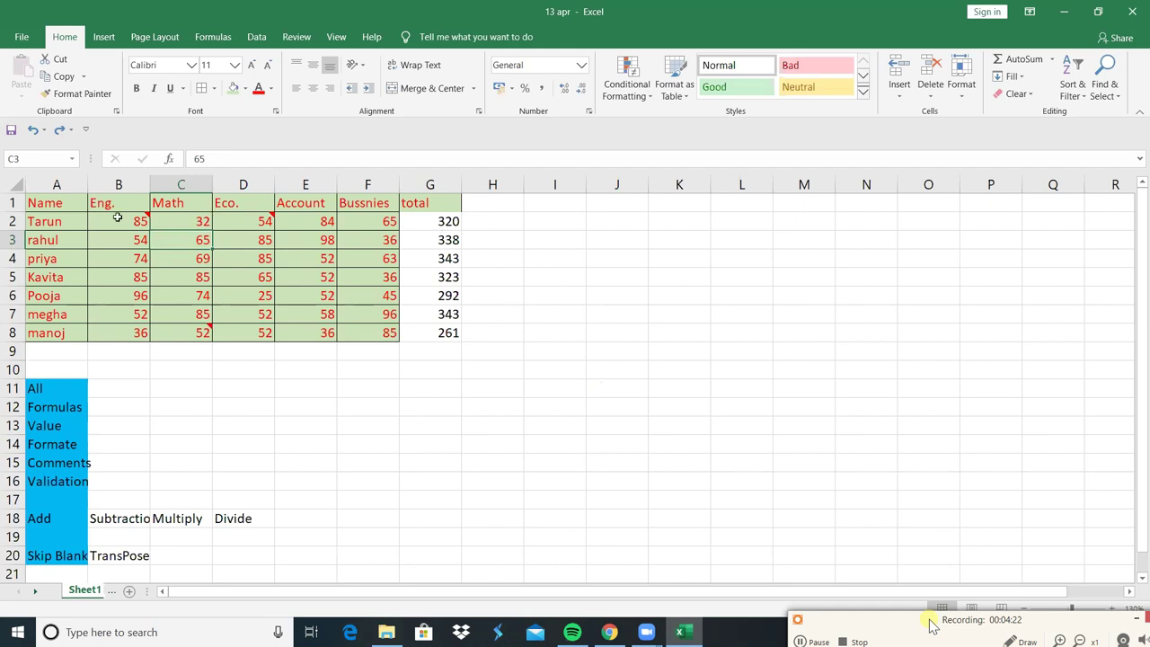
Step: Copy A1:G4 and paste it at K2 using Paste Special with Formulas only
{"action": "left_click_drag", "start_coordinate": [55, 205], "coordinate": [244, 240]}
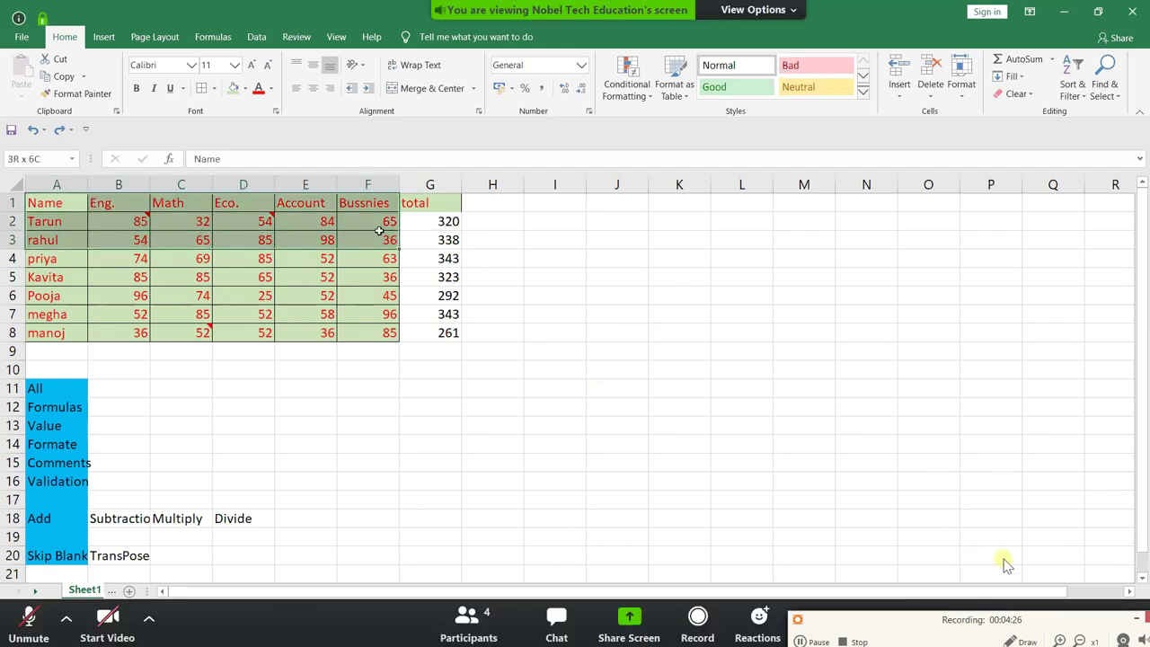
{"action": "mouse_move", "coordinate": [244, 240]}
{"action": "left_mouse_down"}
{"action": "mouse_move", "coordinate": [439, 239]}
{"action": "mouse_move", "coordinate": [438, 258]}
{"action": "left_mouse_up"}
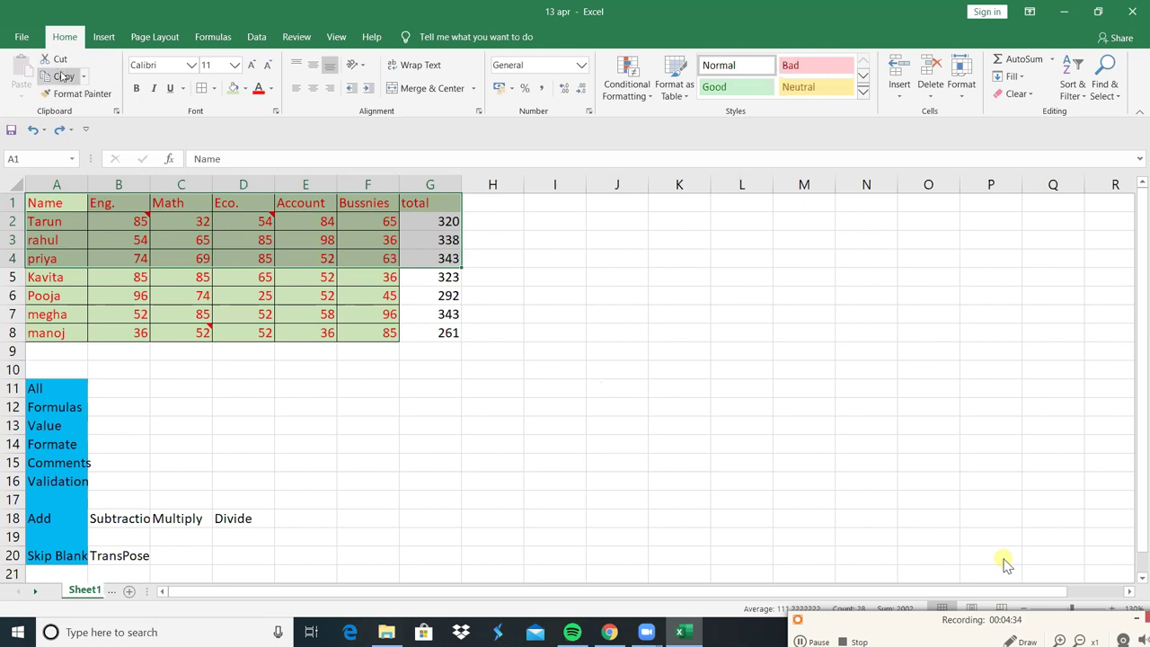
{"action": "left_click", "coordinate": [62, 76]}
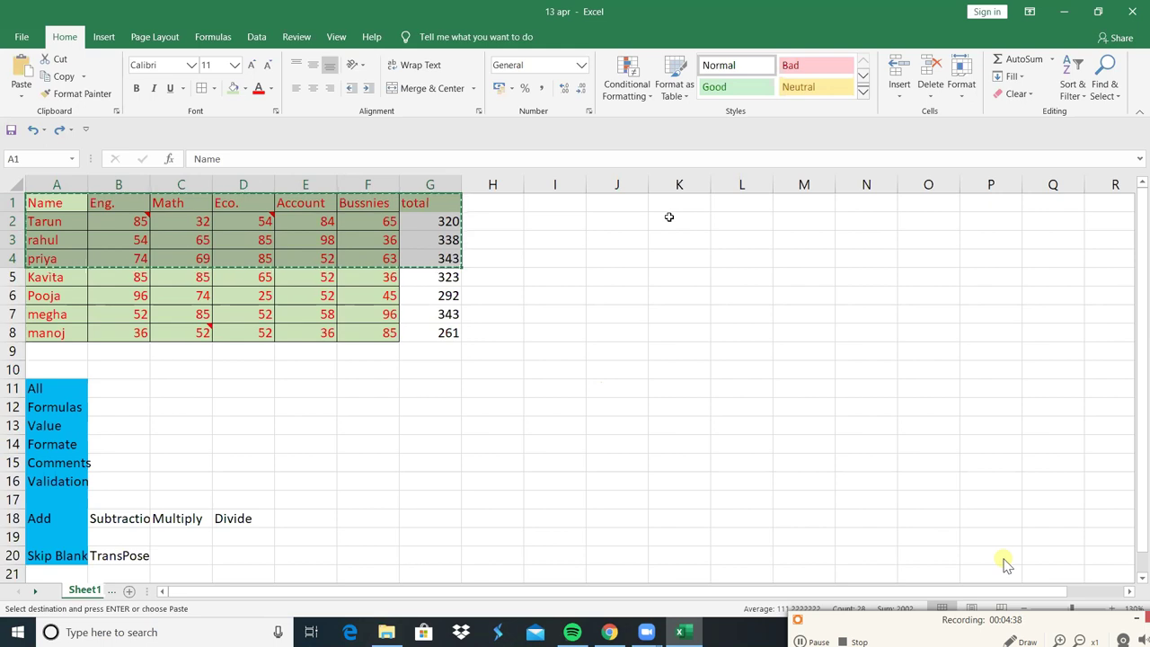
{"action": "left_click", "coordinate": [670, 217]}
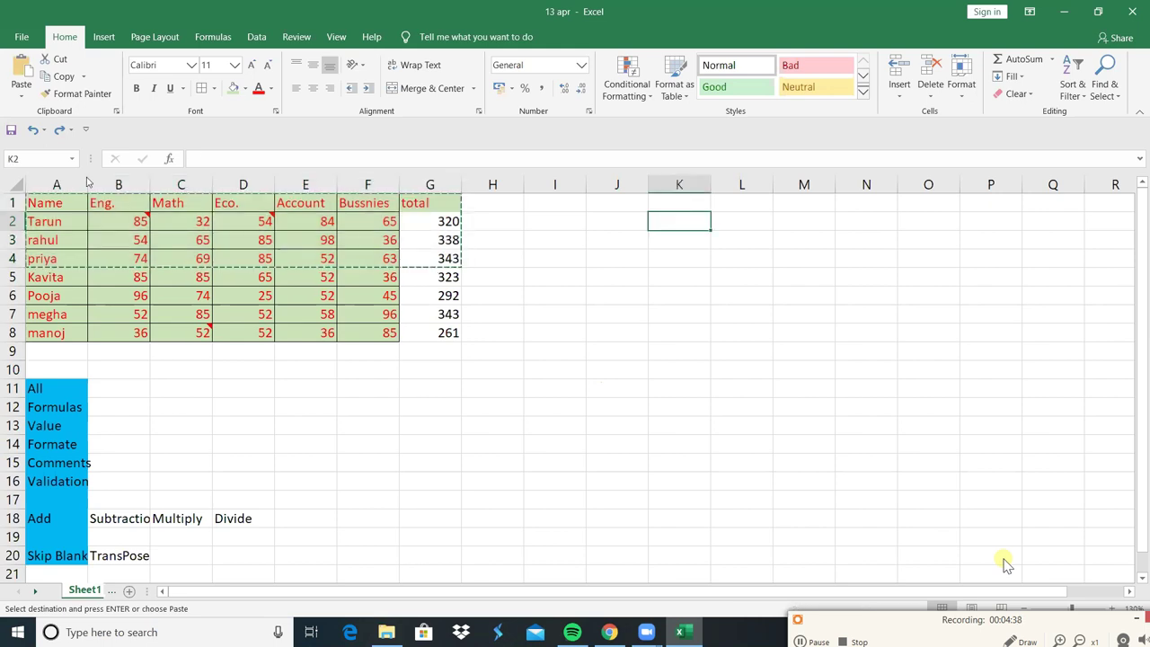
{"action": "left_click", "coordinate": [22, 97]}
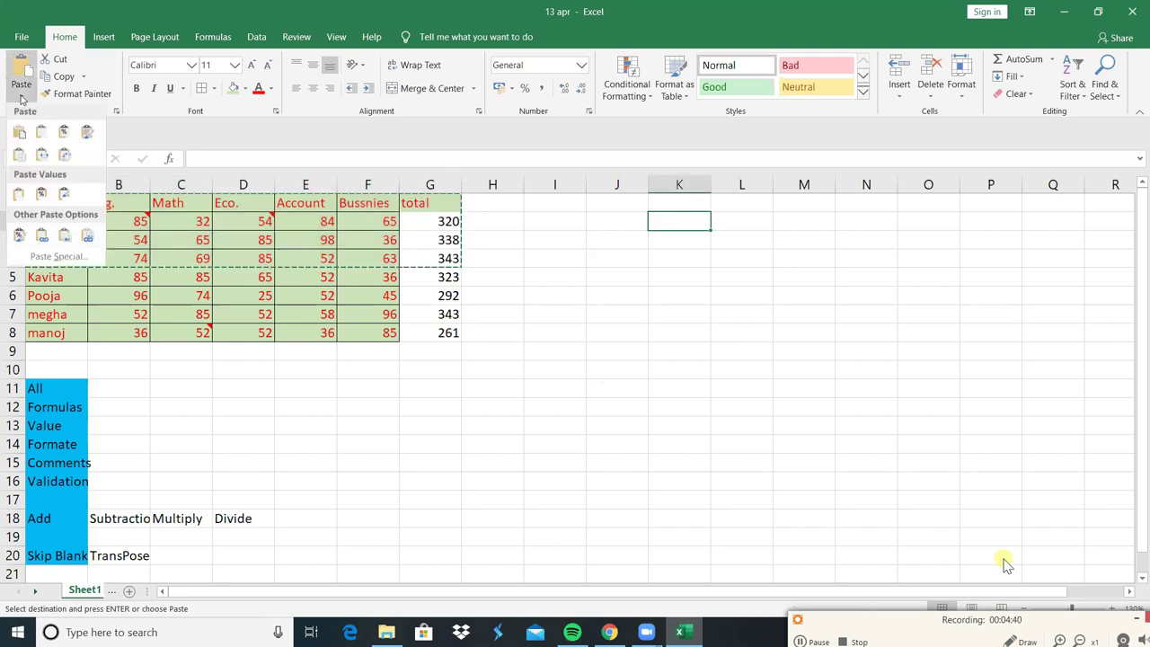
{"action": "left_click", "coordinate": [55, 257]}
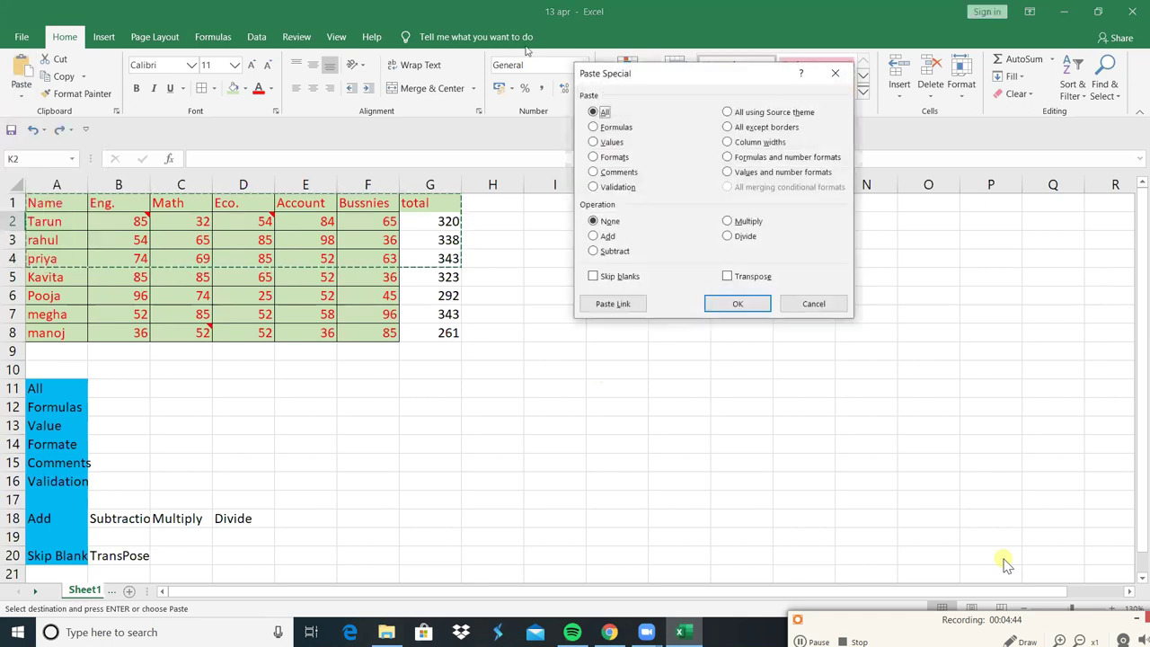
{"action": "left_click", "coordinate": [610, 130]}
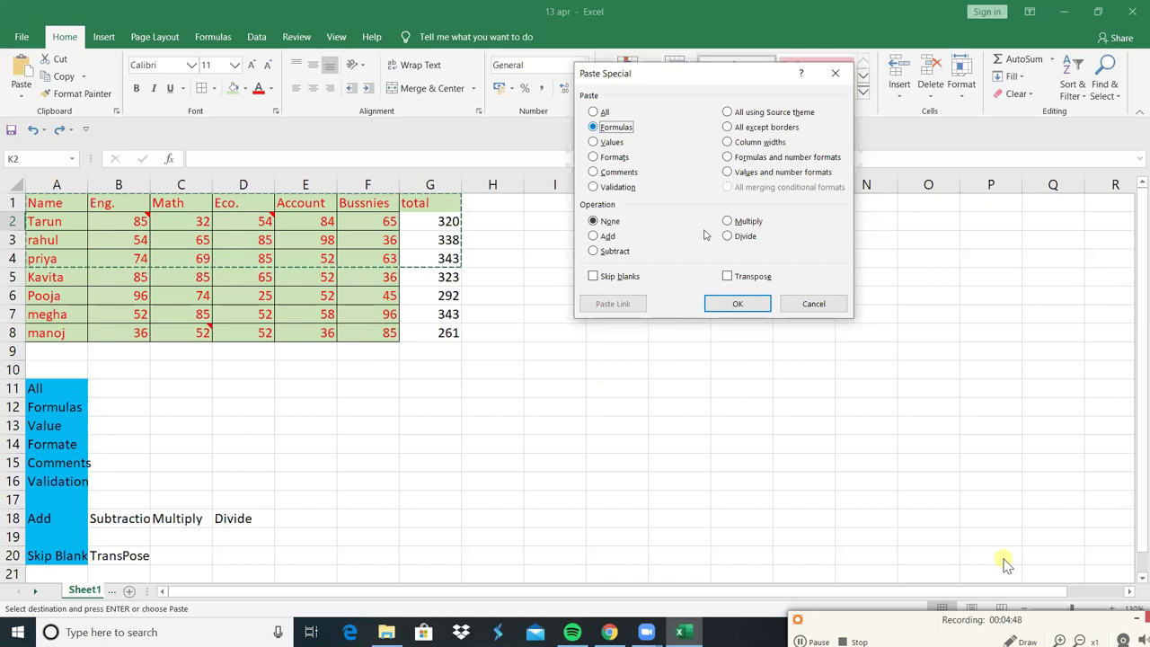
{"action": "left_click", "coordinate": [737, 304]}
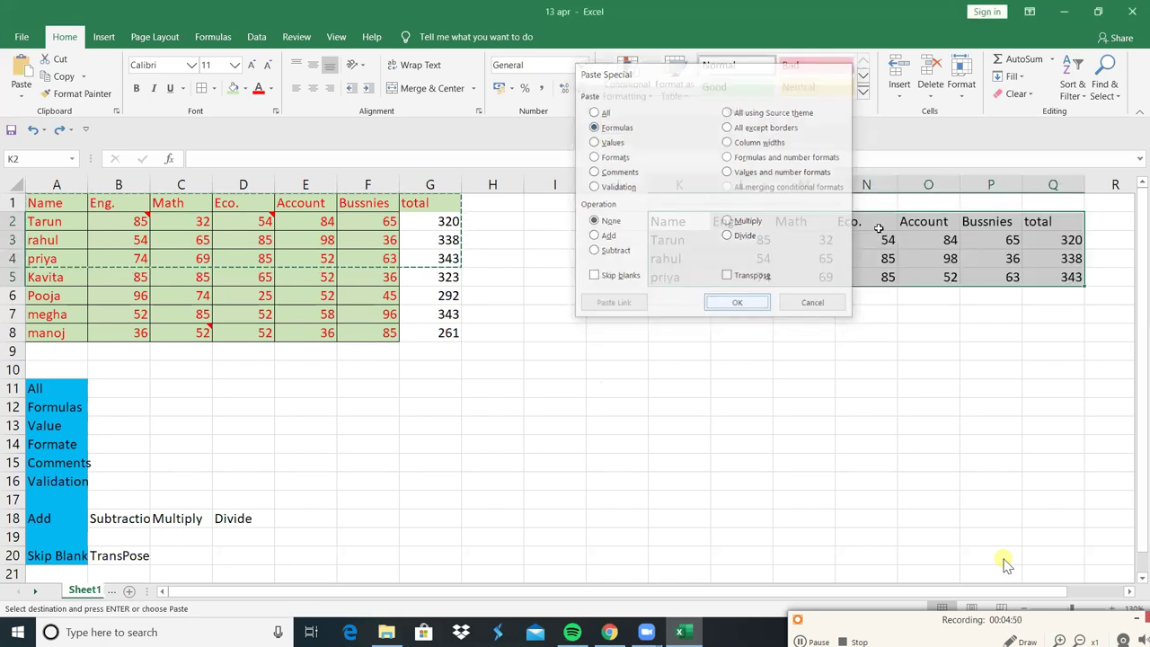
{"action": "left_click", "coordinate": [847, 254]}
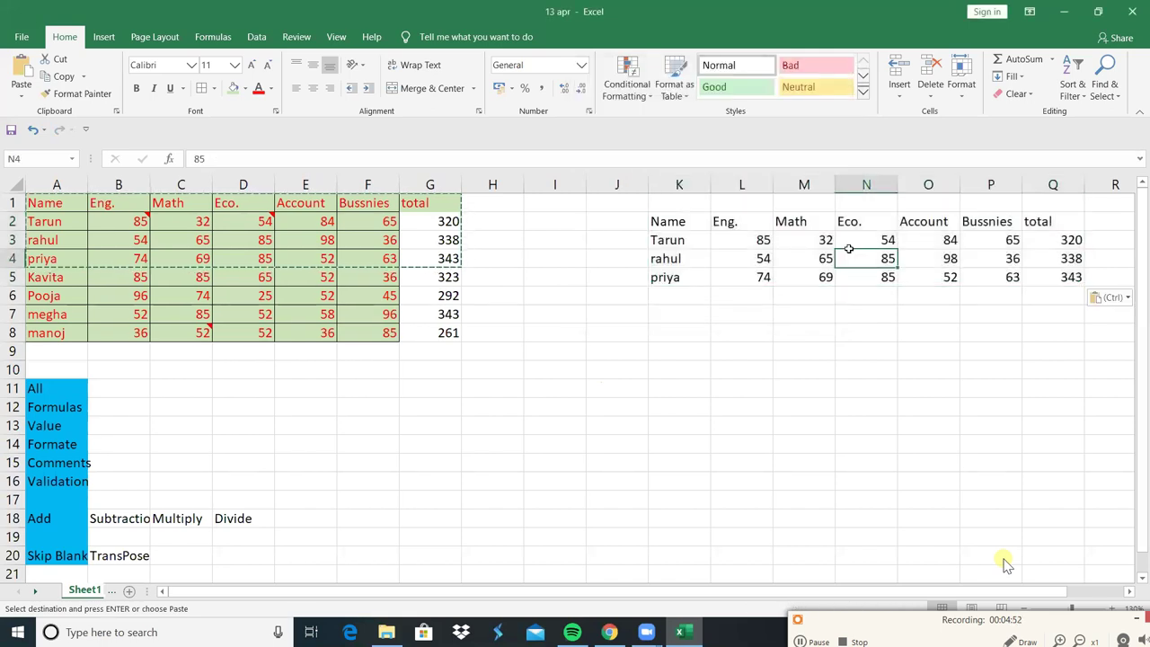
{"action": "left_click", "coordinate": [950, 237]}
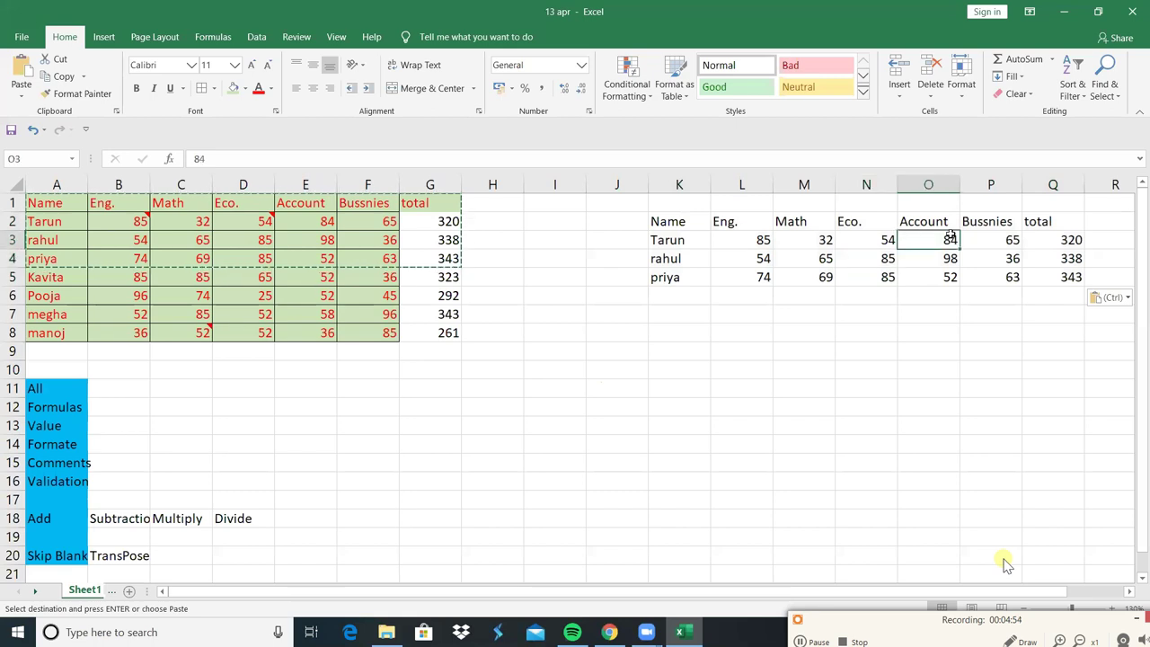
{"action": "left_click", "coordinate": [1069, 239]}
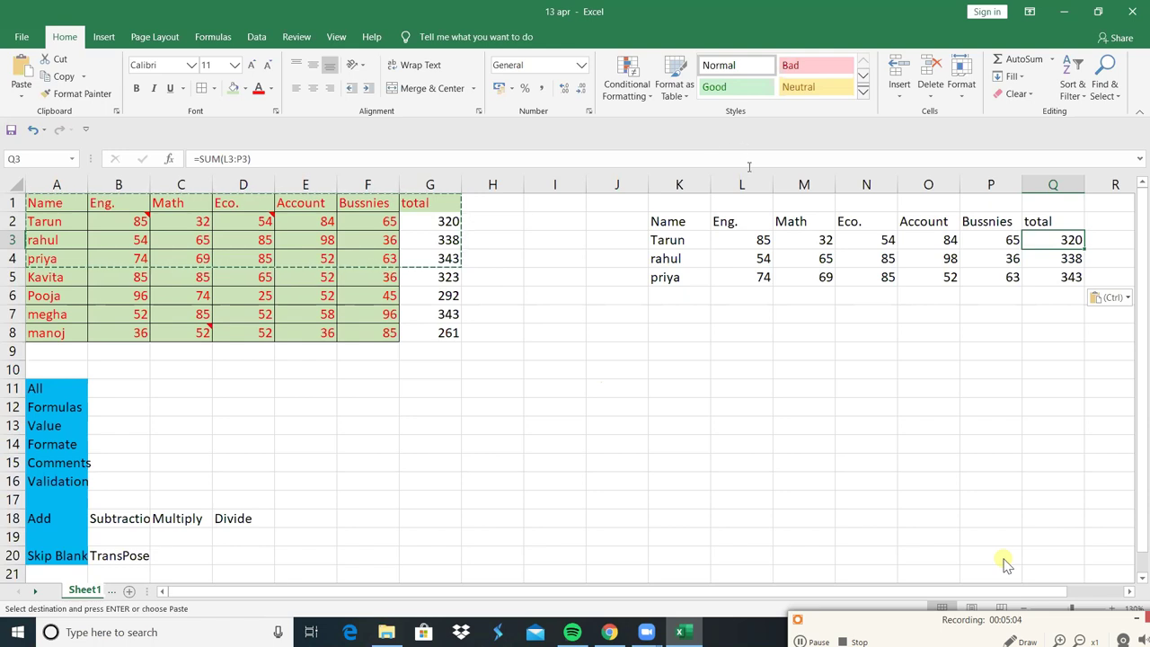
{"action": "left_click", "coordinate": [738, 236]}
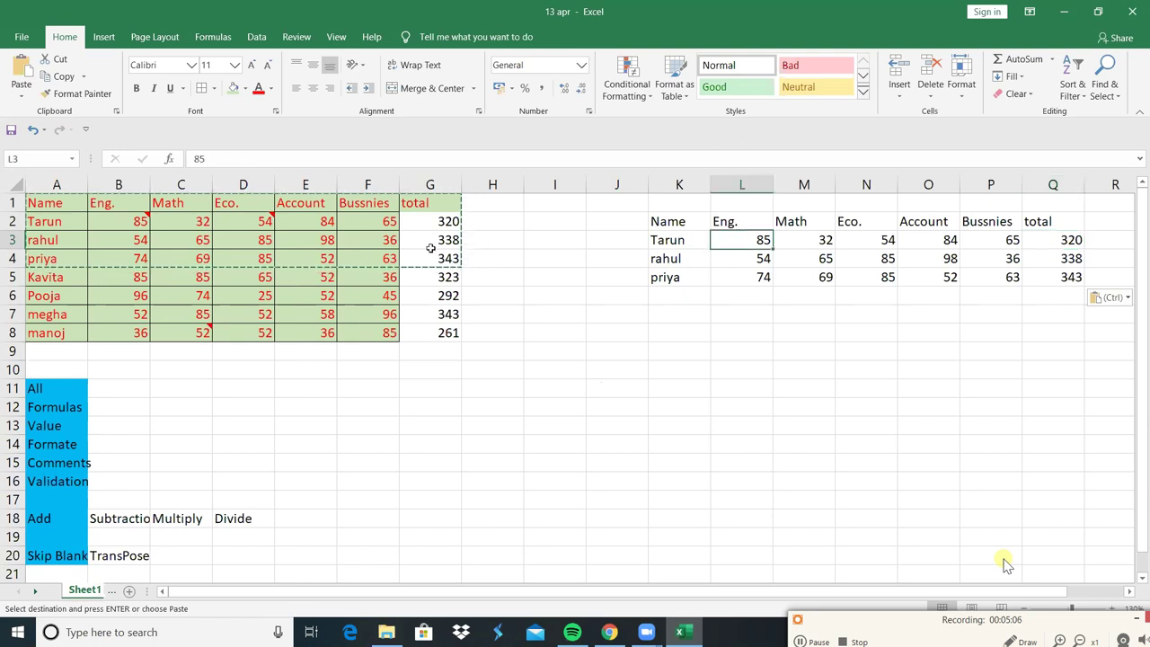
{"action": "left_click", "coordinate": [442, 221]}
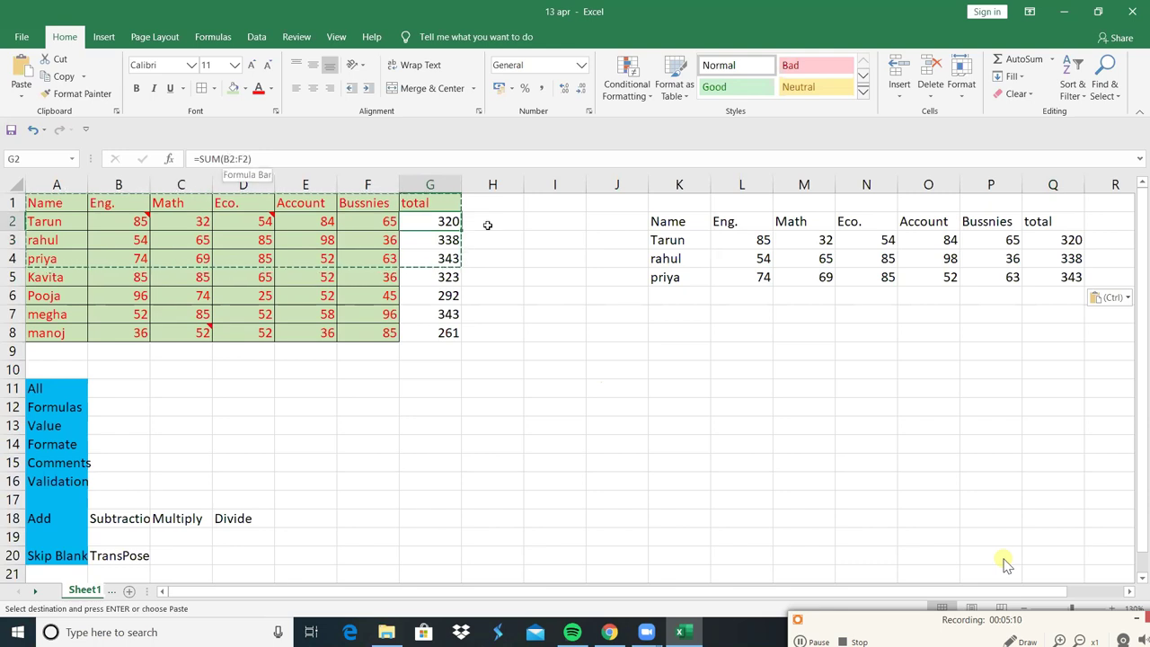
{"action": "left_click", "coordinate": [1074, 240]}
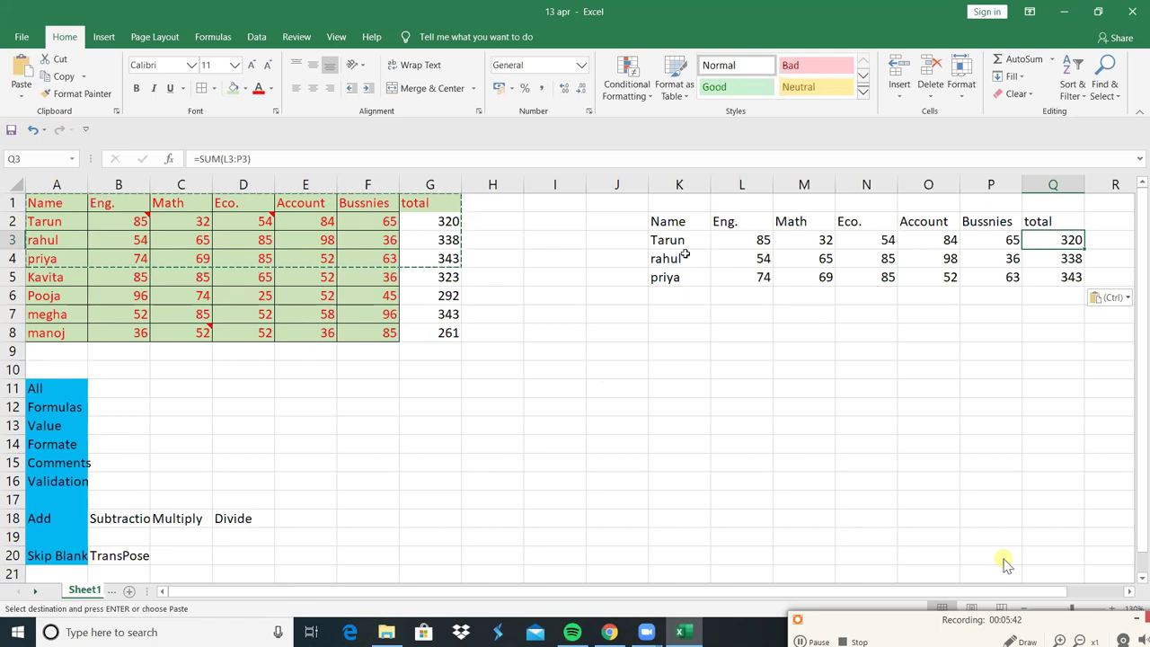
{"action": "left_click", "coordinate": [676, 313]}
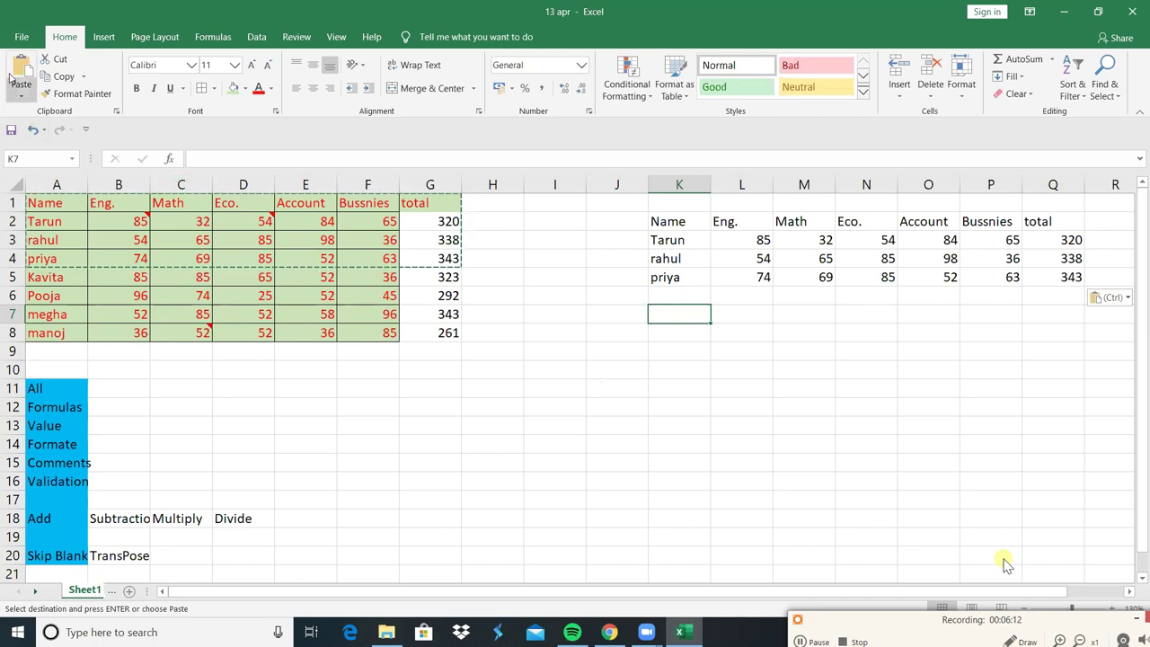
Step: Paste the copied rows at K7:Q10 using Paste Special with Values only
{"action": "left_click", "coordinate": [20, 95]}
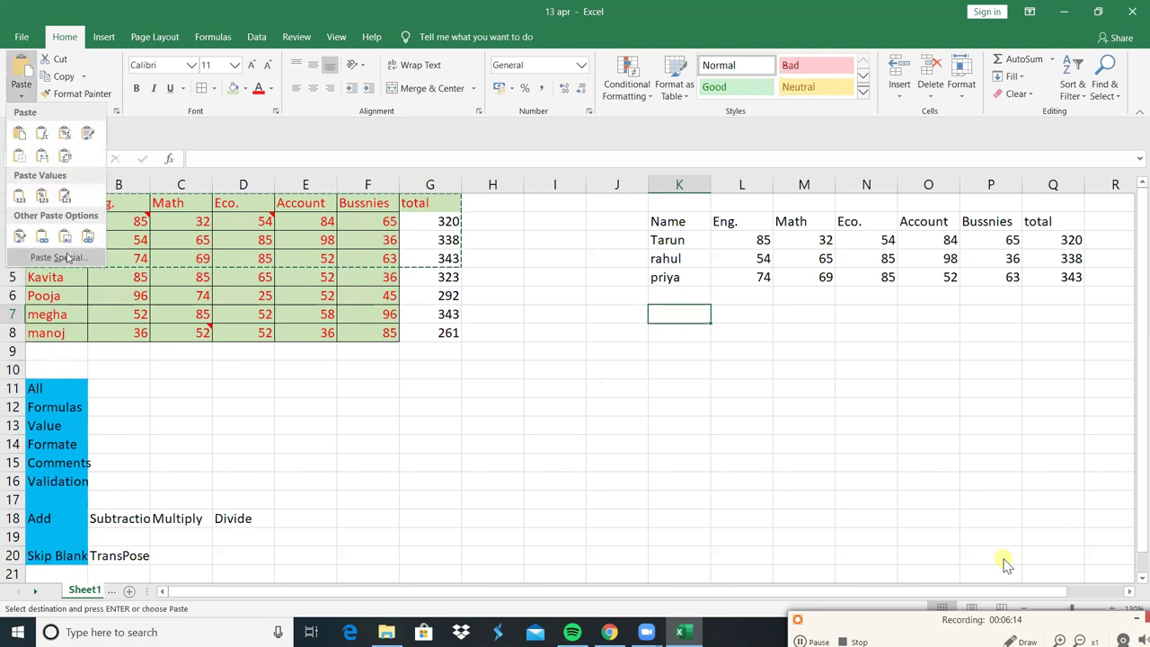
{"action": "left_click", "coordinate": [68, 258]}
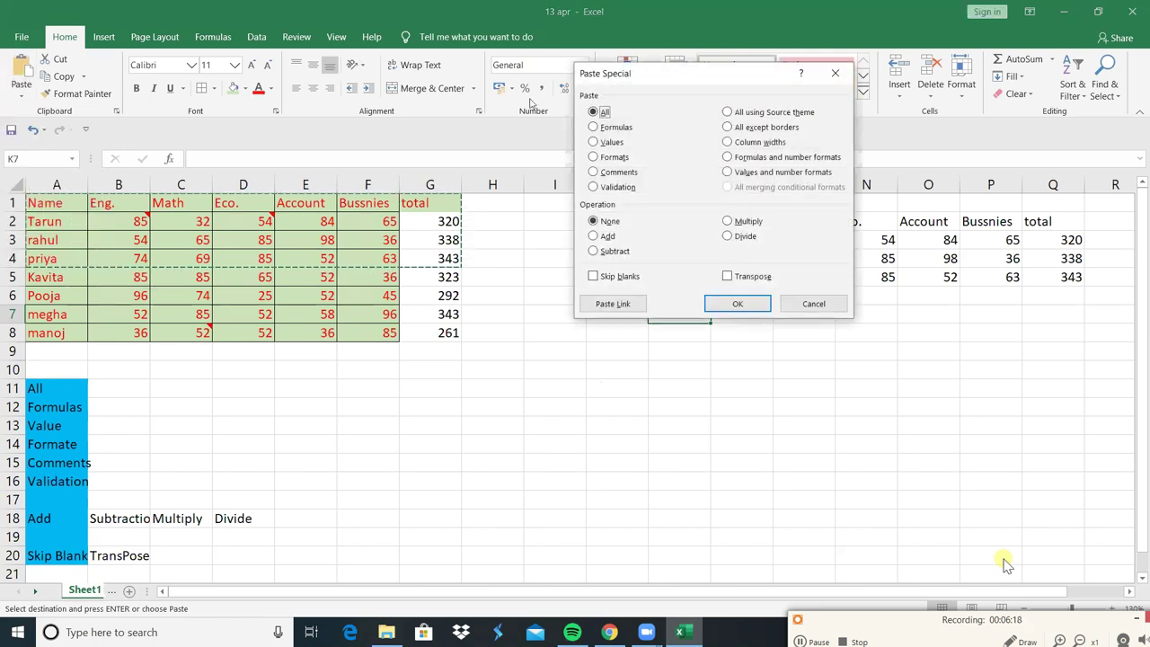
{"action": "left_click", "coordinate": [603, 142]}
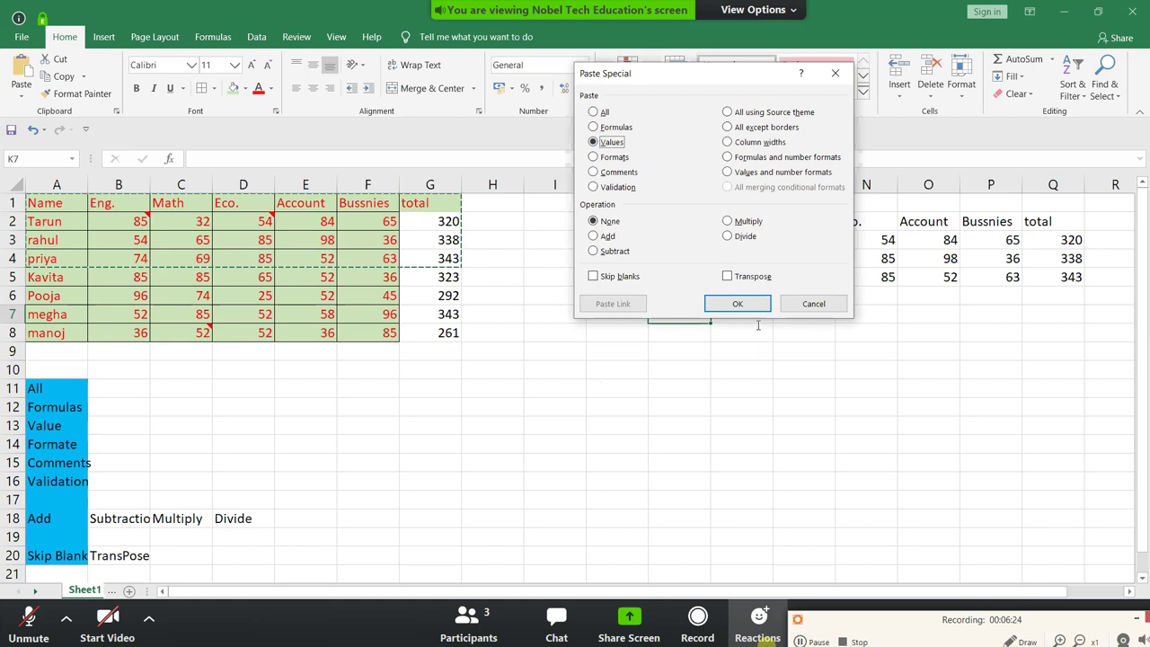
{"action": "key", "text": "Return"}
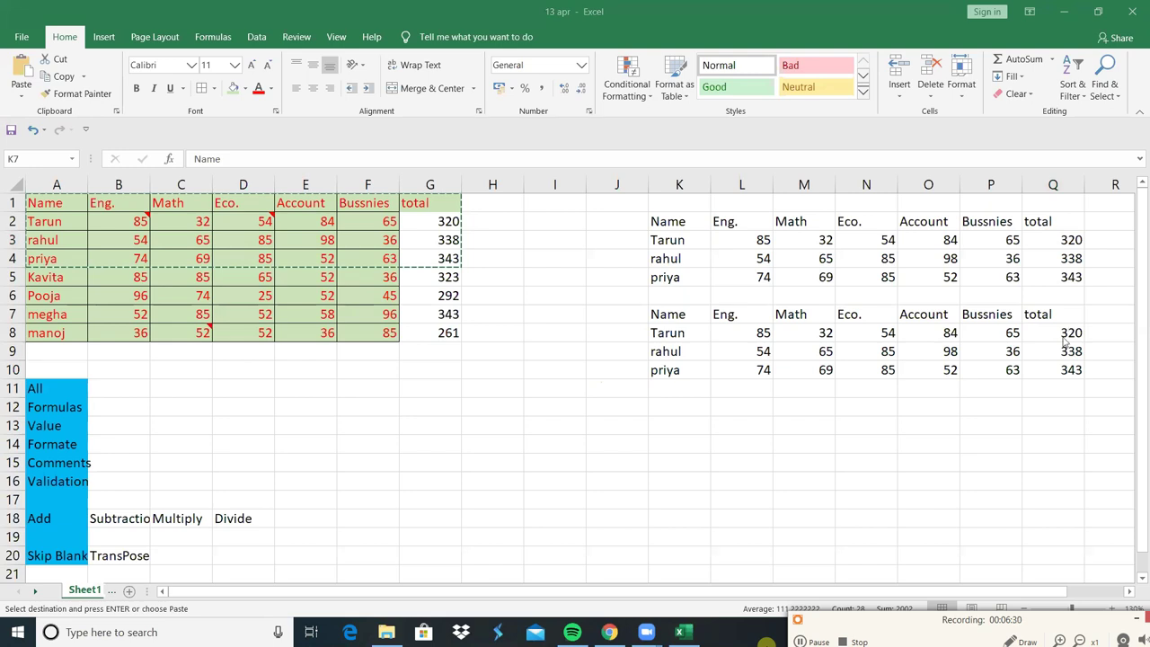
{"action": "left_click", "coordinate": [1064, 334]}
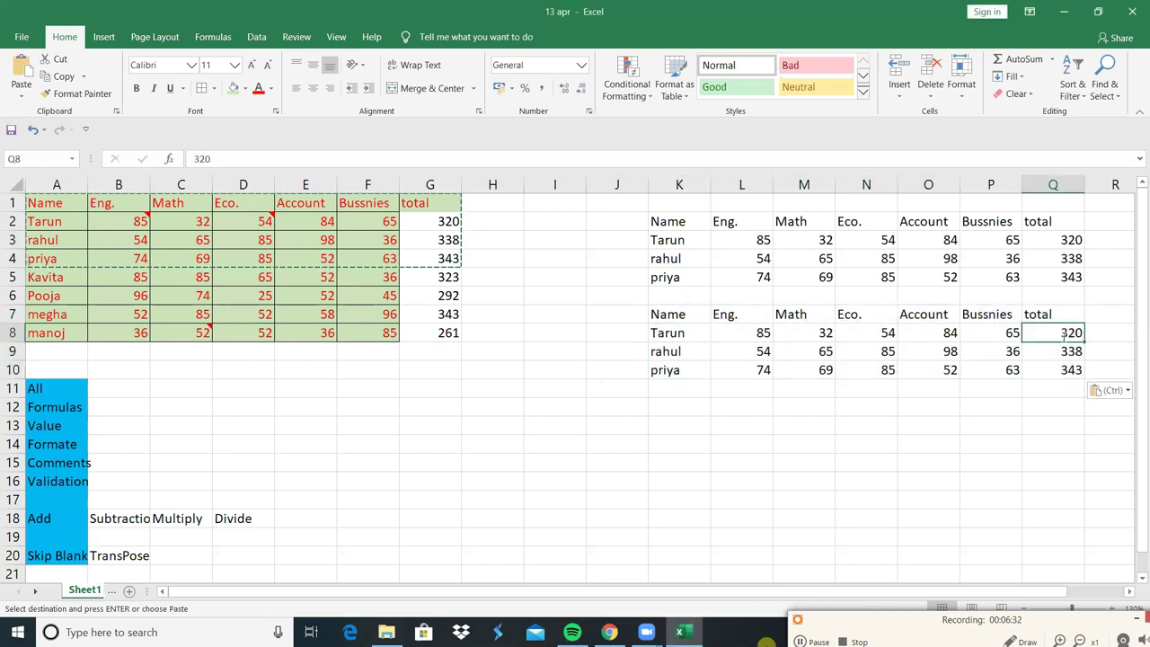
{"action": "key", "text": "Escape"}
{"action": "left_click", "coordinate": [1065, 353]}
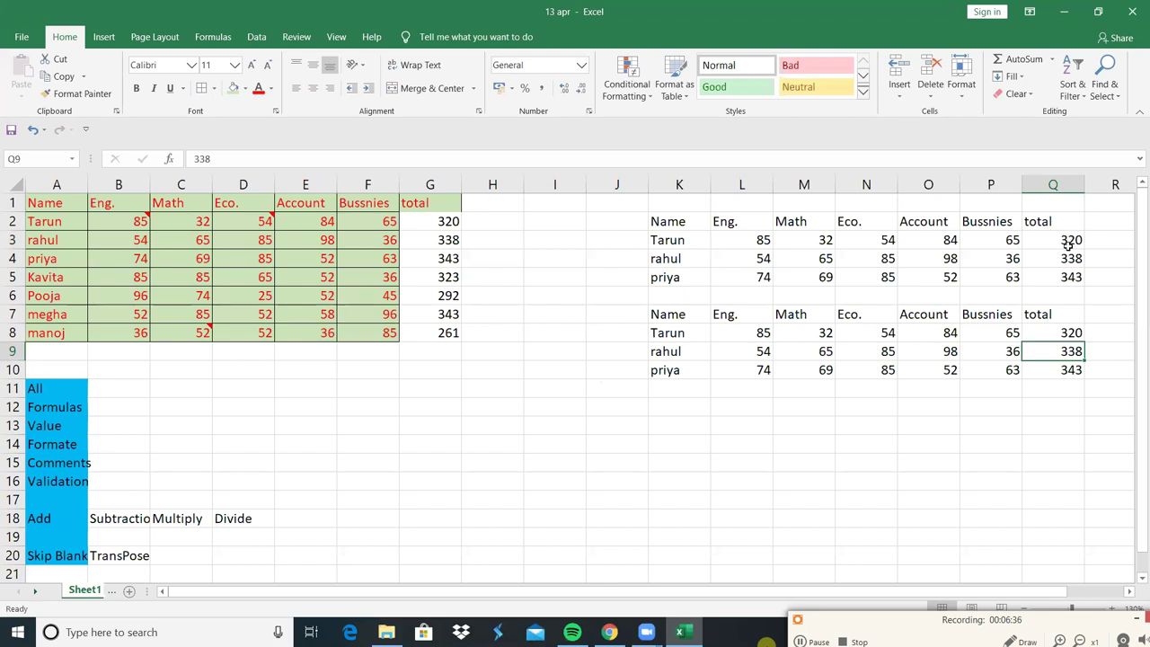
{"action": "left_click", "coordinate": [1056, 240]}
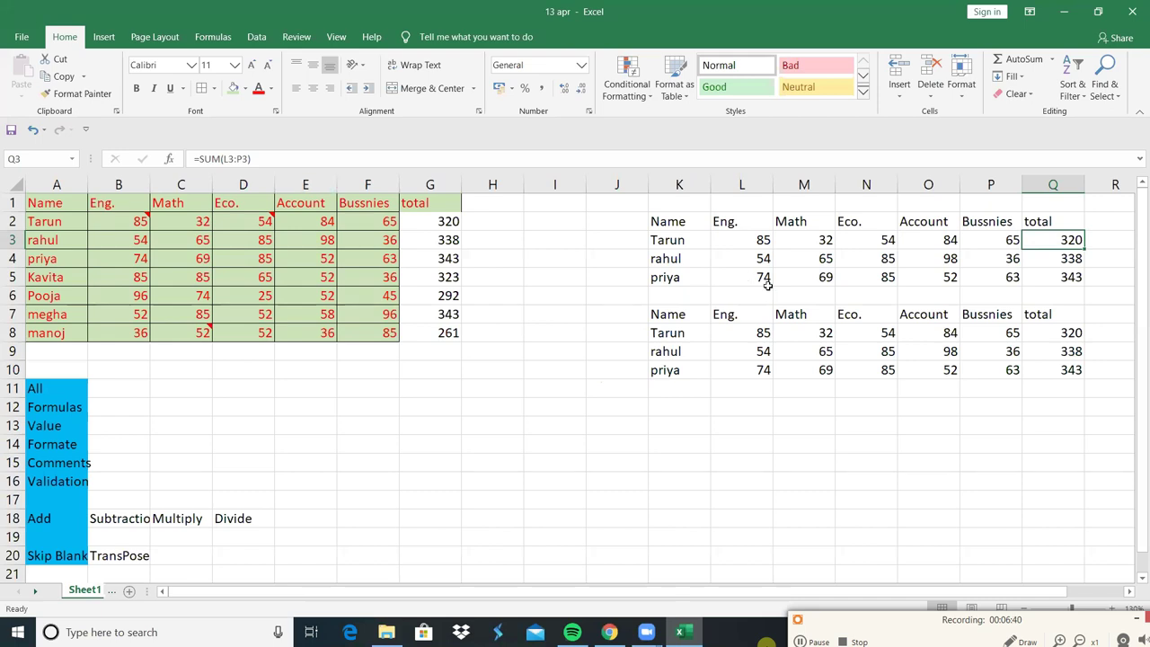
{"action": "left_click", "coordinate": [1063, 334]}
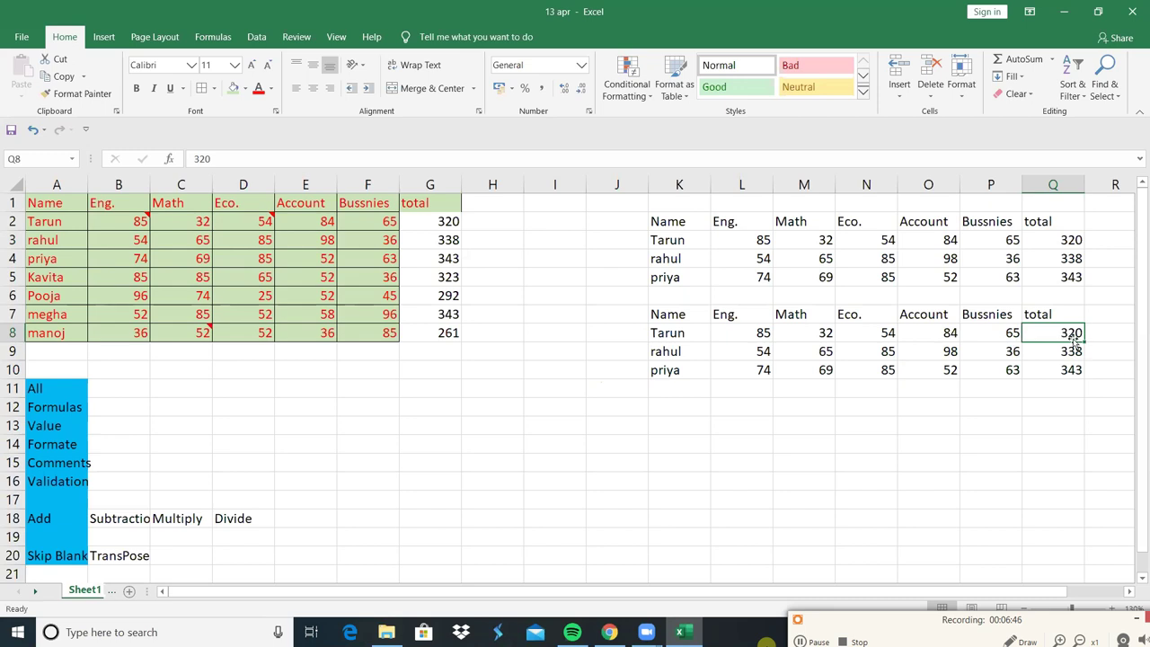
{"action": "left_click", "coordinate": [1076, 351]}
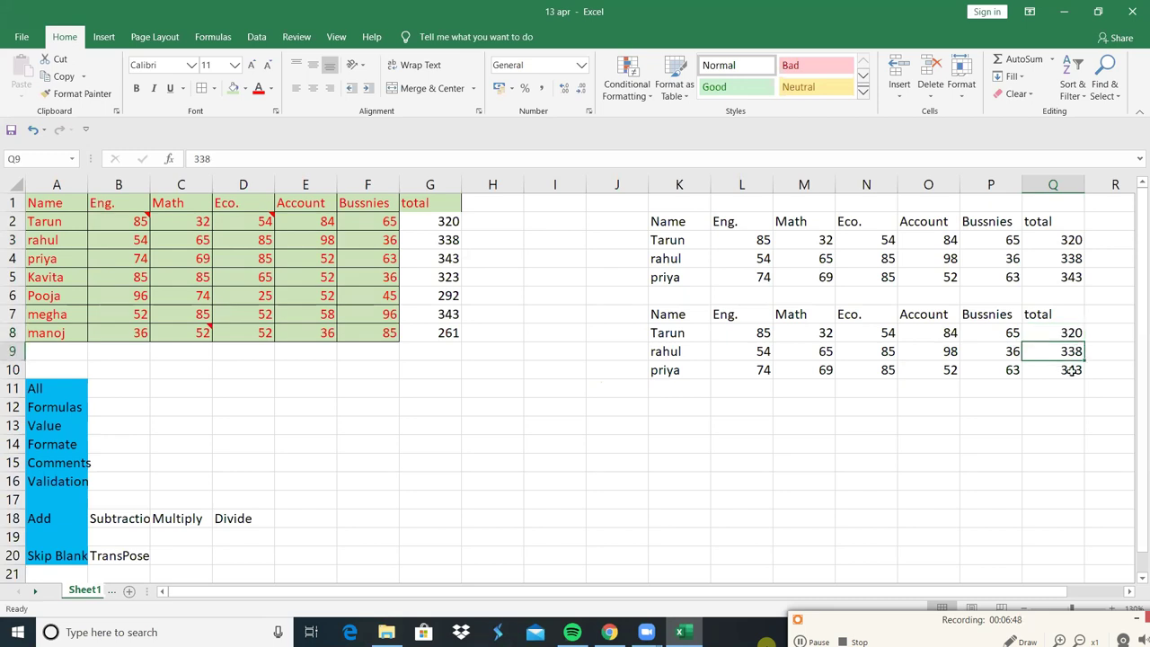
{"action": "left_click", "coordinate": [1072, 370]}
{"action": "left_click", "coordinate": [1071, 352]}
{"action": "left_click", "coordinate": [1066, 332]}
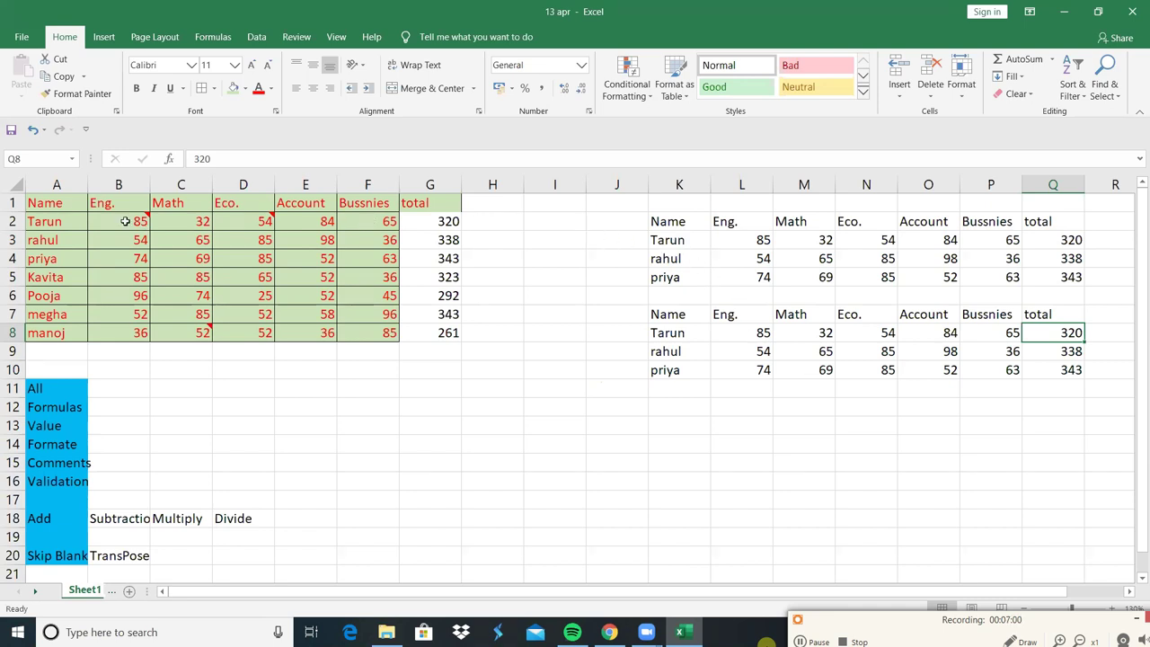
{"action": "left_click", "coordinate": [45, 199]}
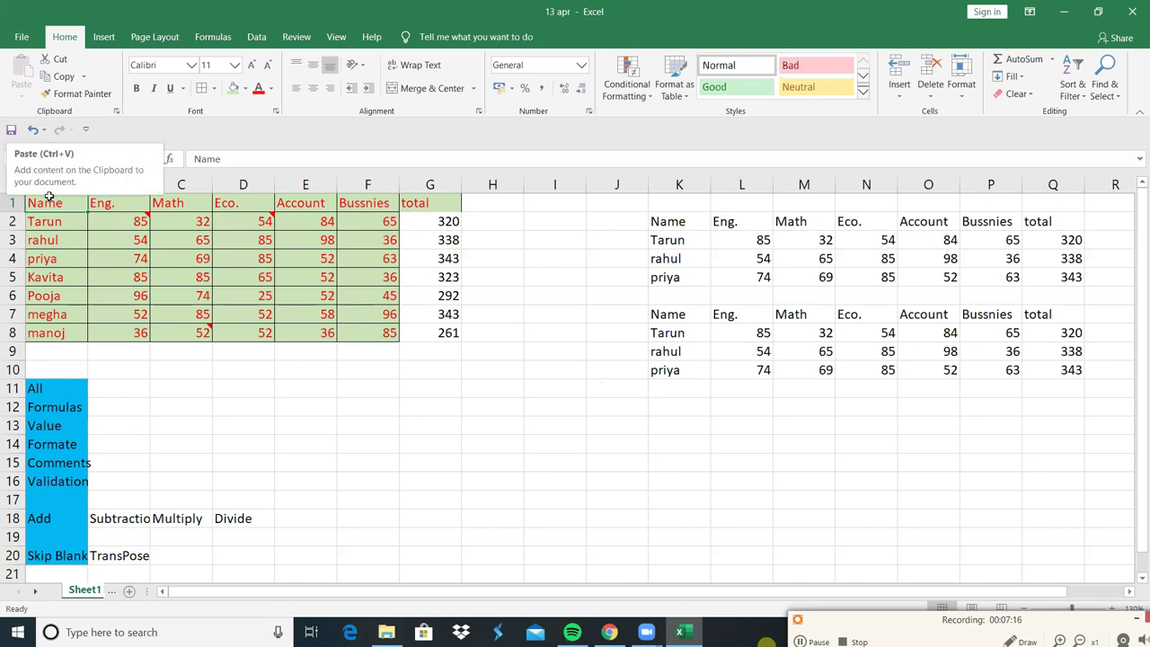
Step: Copy the header and first three student rows (A1:G4) and paste only their formats at K12
{"action": "mouse_move", "coordinate": [49, 199]}
{"action": "left_mouse_down"}
{"action": "mouse_move", "coordinate": [157, 230]}
{"action": "mouse_move", "coordinate": [383, 241]}
{"action": "mouse_move", "coordinate": [447, 258]}
{"action": "left_mouse_up"}
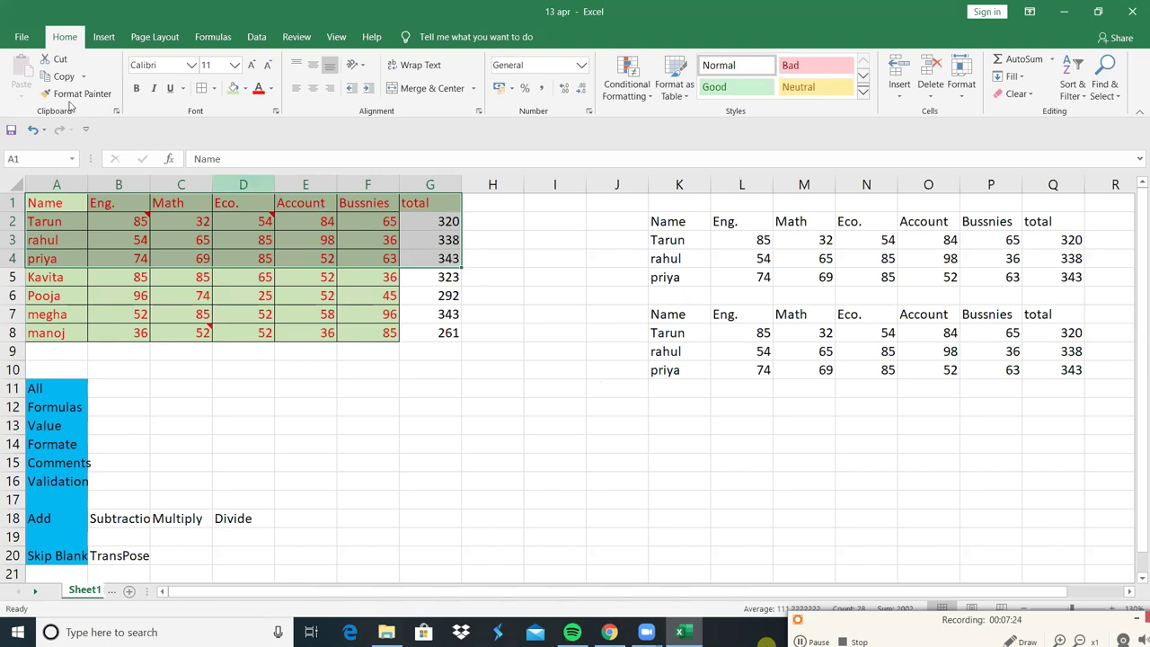
{"action": "left_click", "coordinate": [56, 76]}
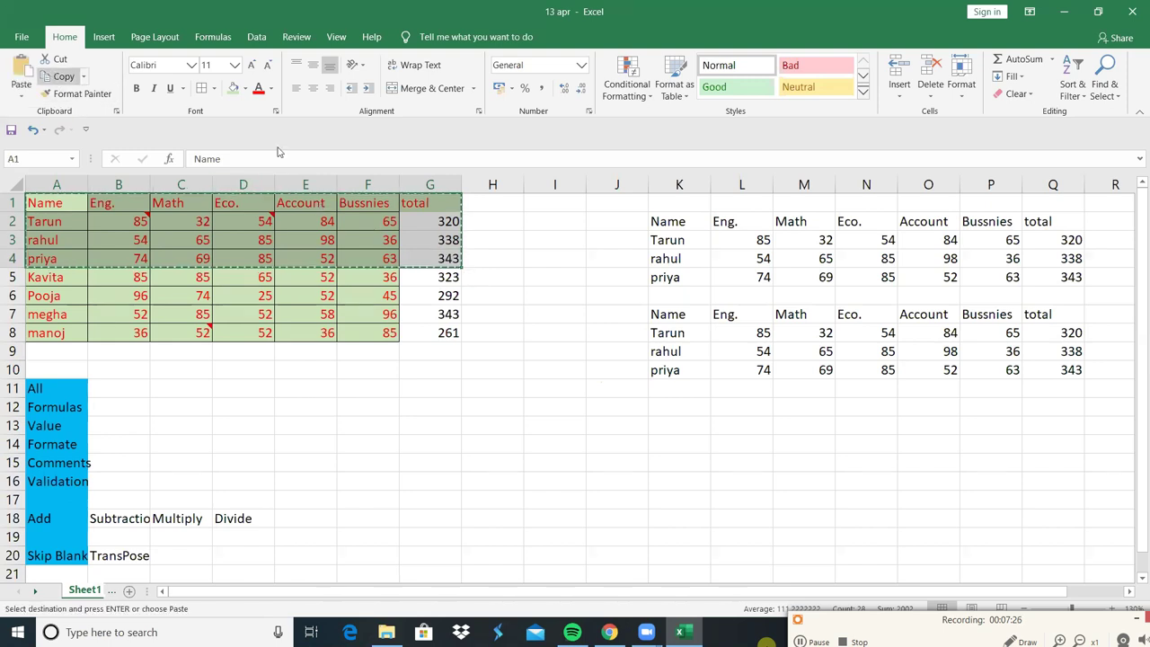
{"action": "left_click", "coordinate": [670, 404]}
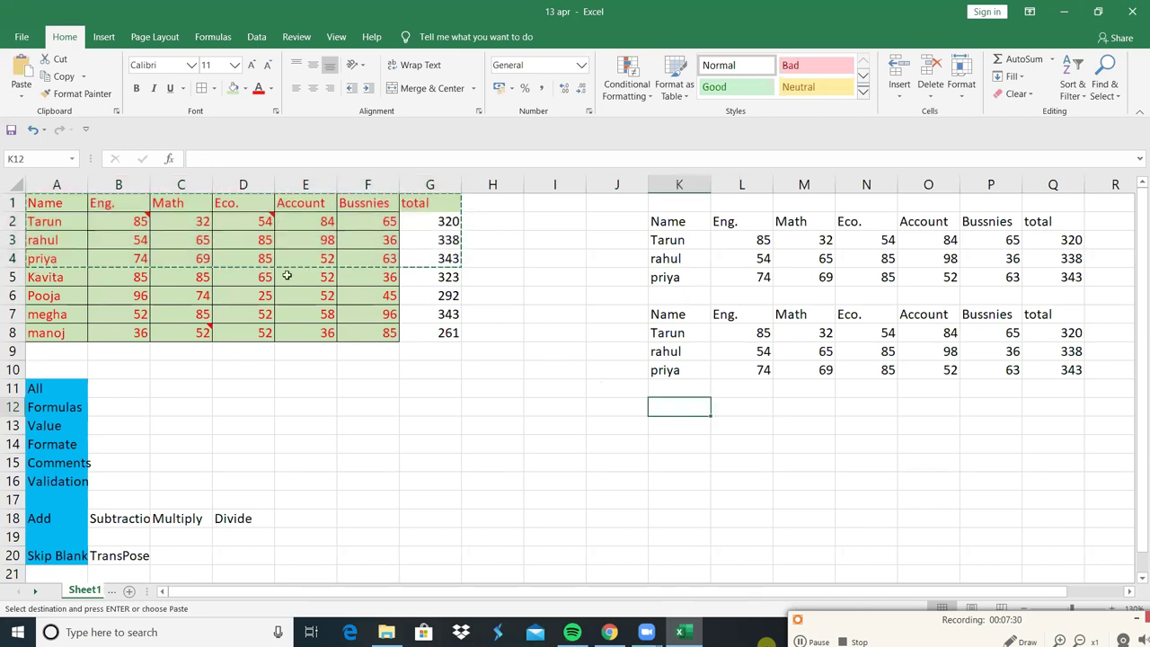
{"action": "left_click", "coordinate": [21, 96]}
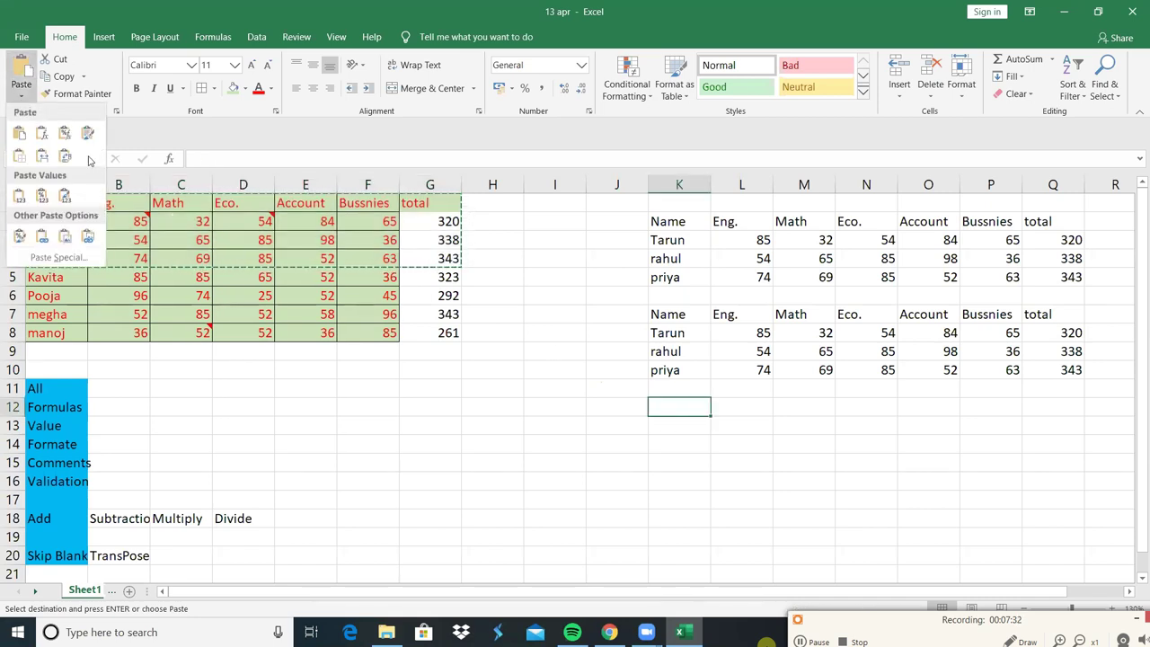
{"action": "left_click", "coordinate": [63, 257]}
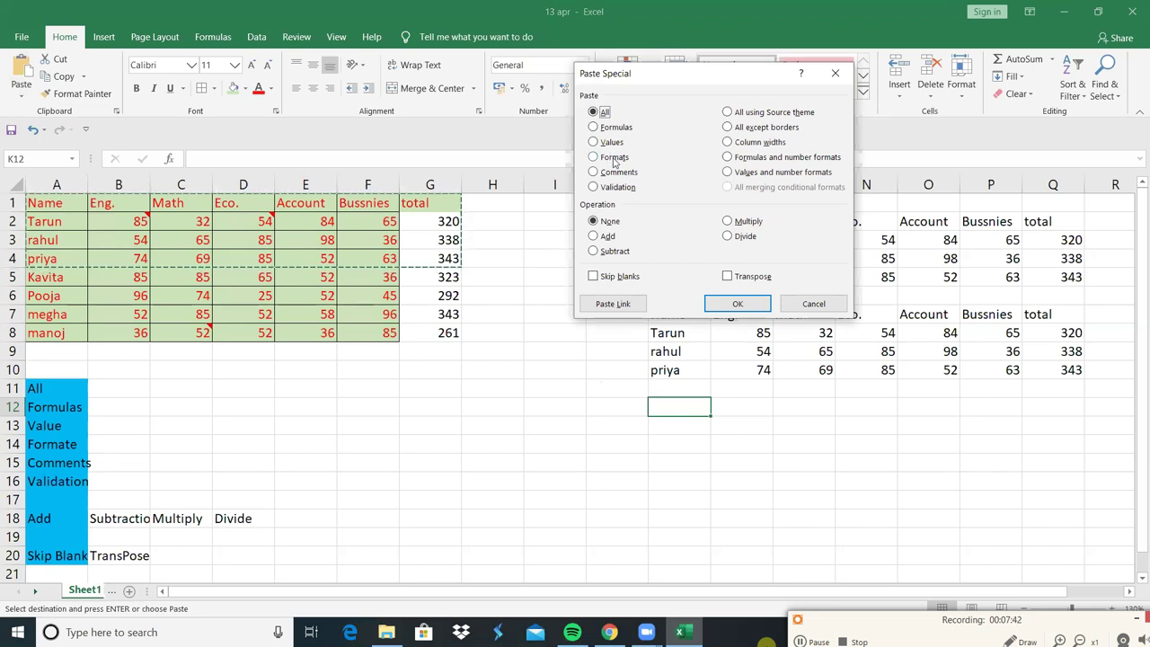
{"action": "left_click", "coordinate": [615, 159]}
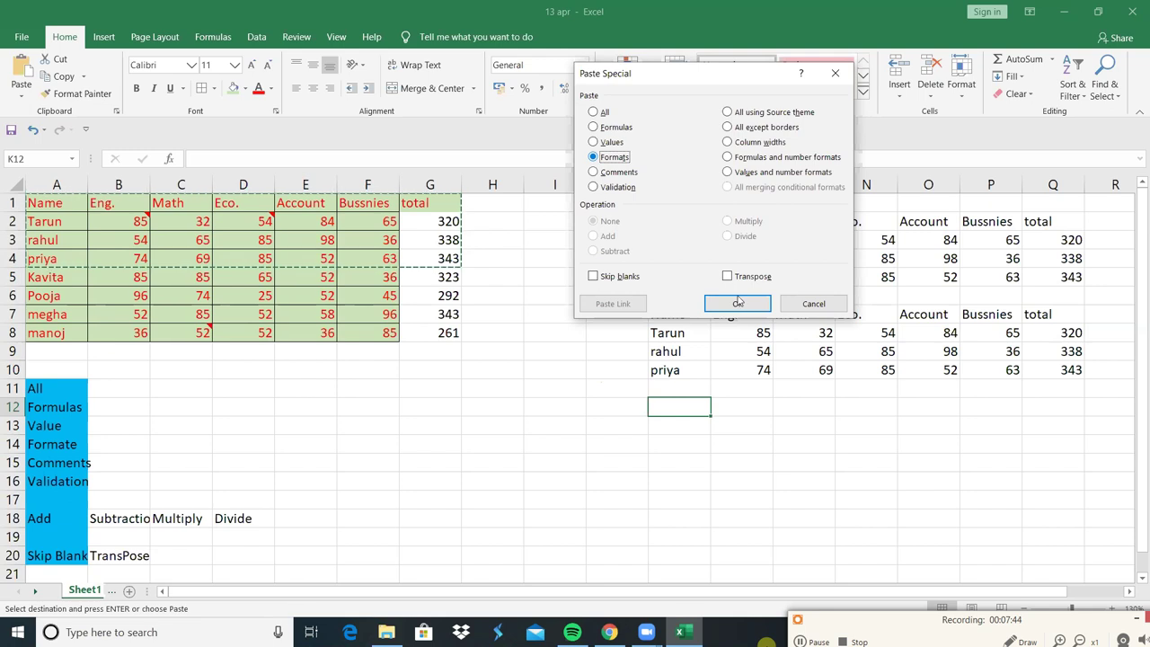
{"action": "left_click", "coordinate": [737, 303]}
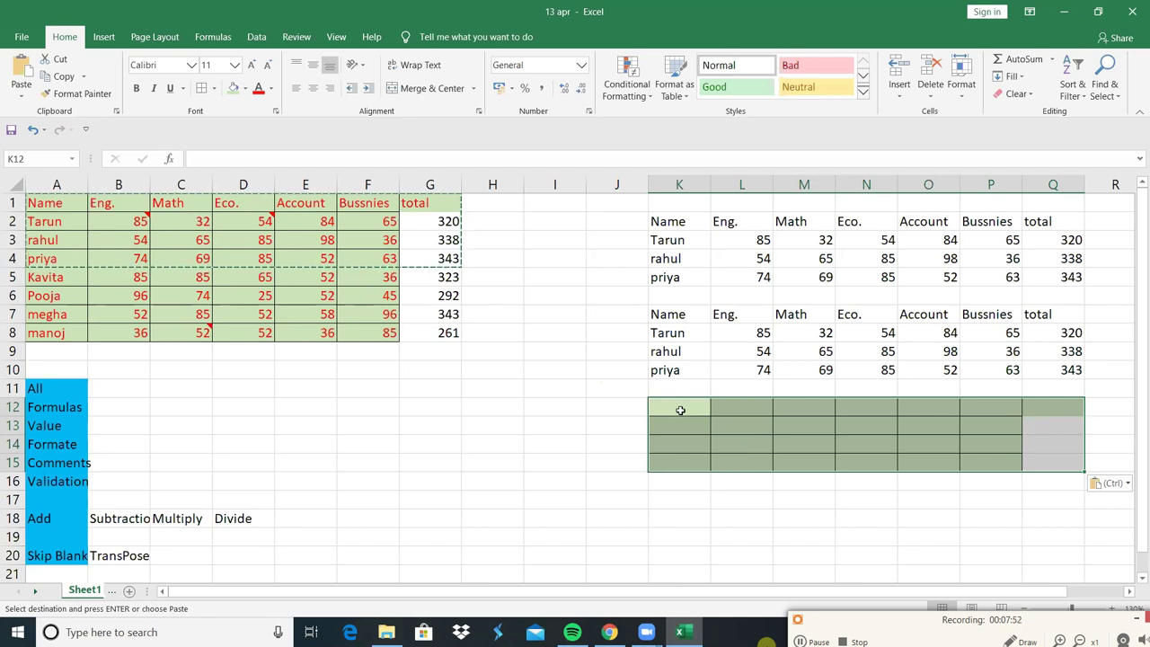
Step: Enter 'gg' in K13 and 88 in L13, then reselect the table's top rows A1:G4
{"action": "left_click", "coordinate": [683, 419]}
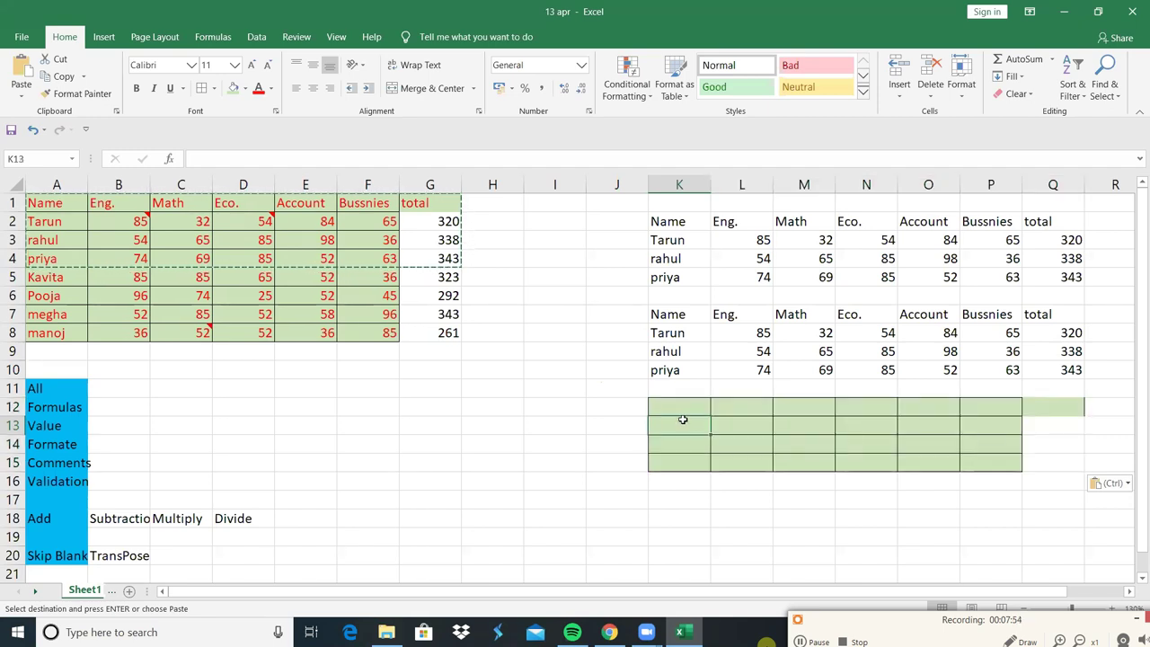
{"action": "type", "text": "gg"}
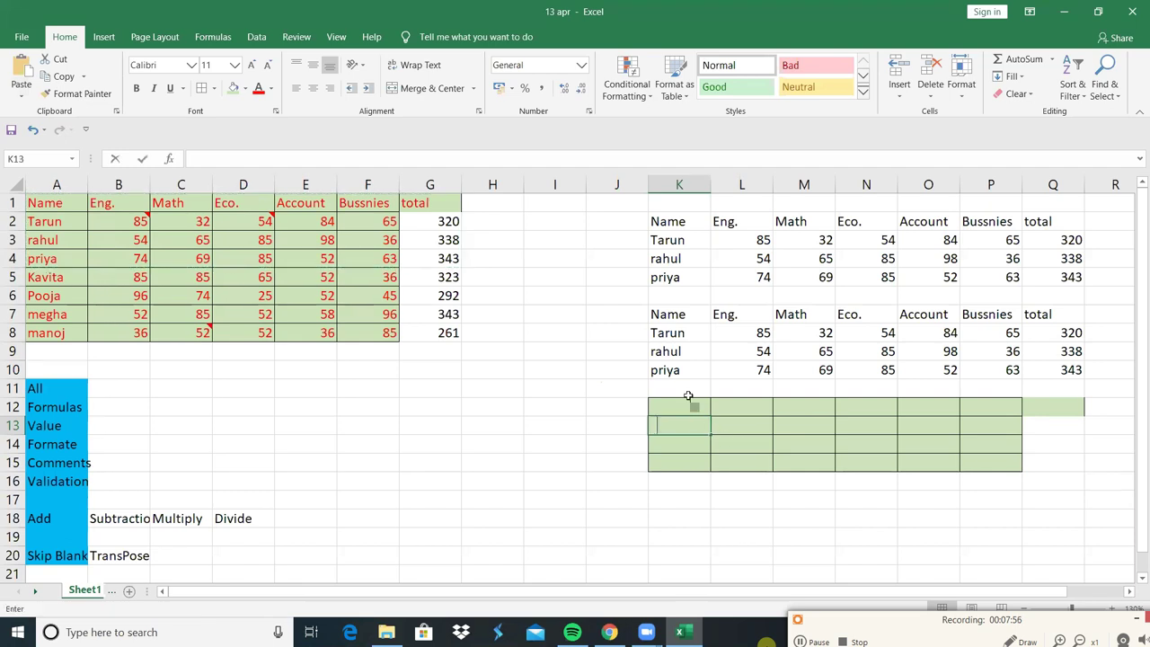
{"action": "left_click", "coordinate": [735, 424]}
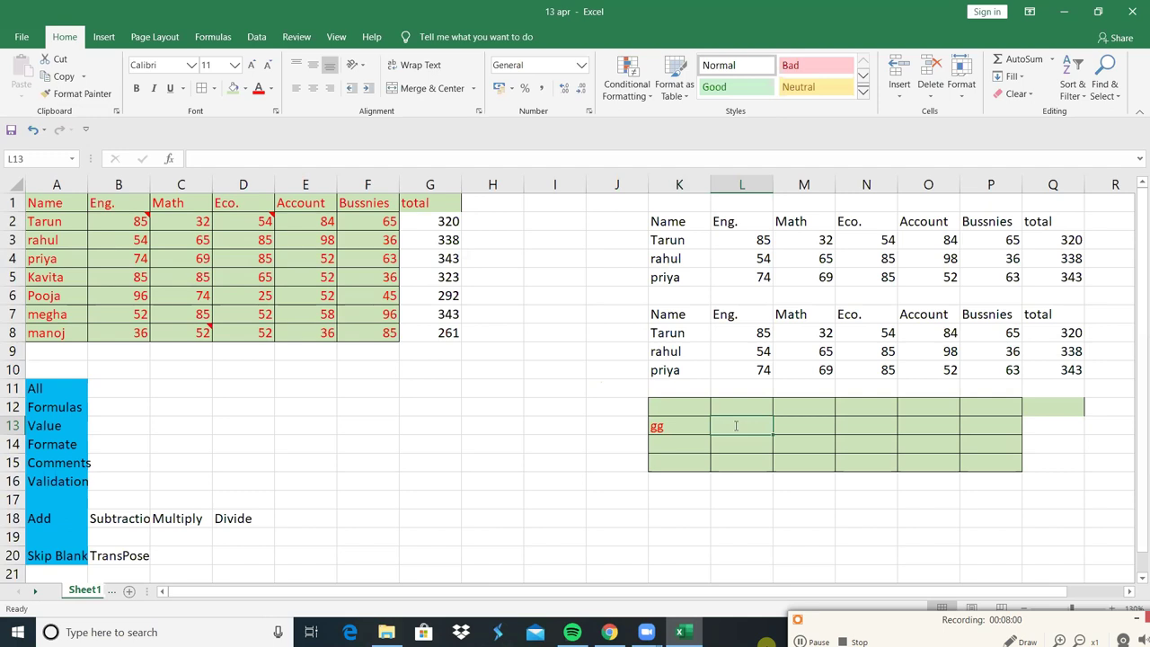
{"action": "type", "text": "88"}
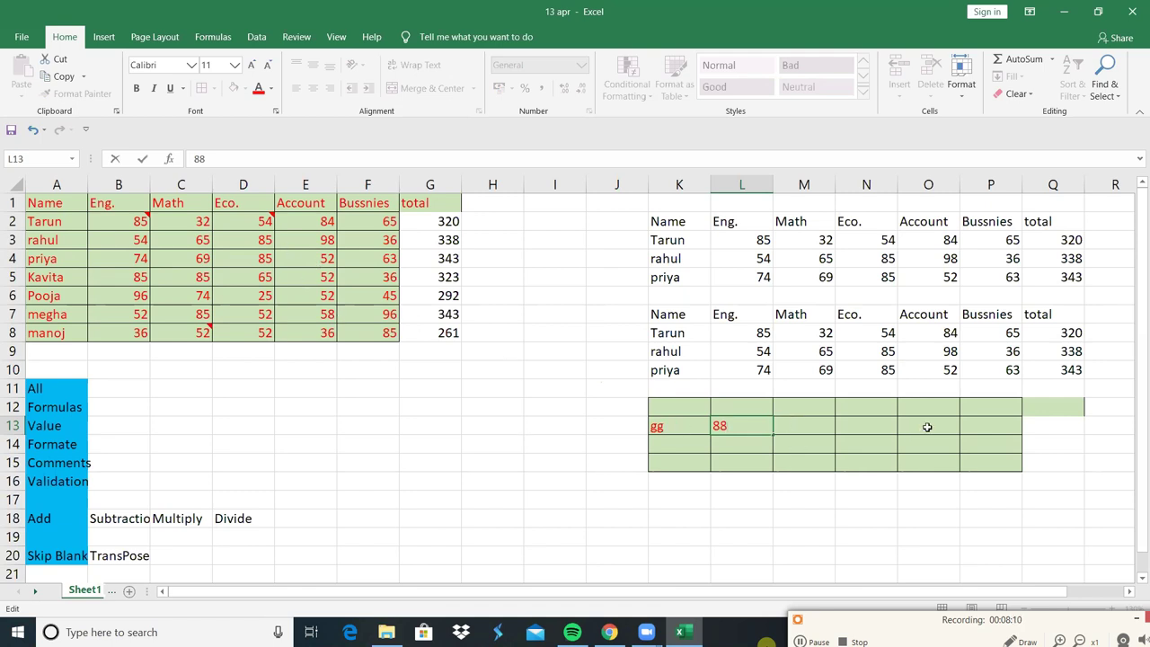
{"action": "left_click", "coordinate": [620, 497]}
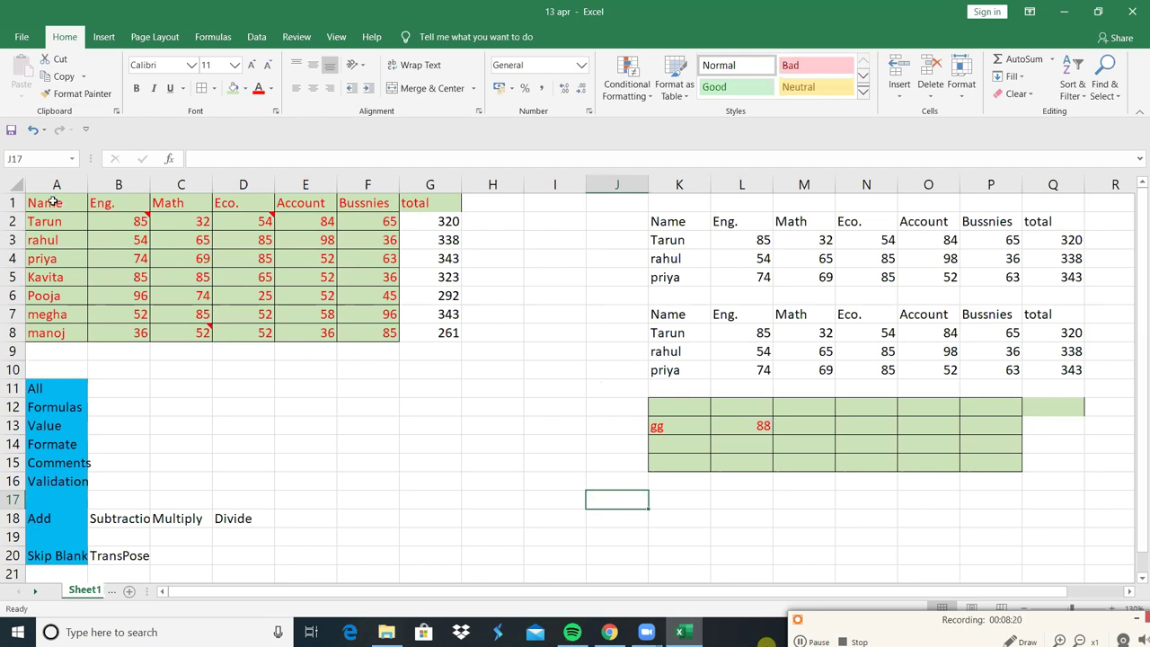
{"action": "mouse_move", "coordinate": [55, 202]}
{"action": "left_mouse_down"}
{"action": "mouse_move", "coordinate": [241, 252]}
{"action": "mouse_move", "coordinate": [448, 258]}
{"action": "left_mouse_up"}
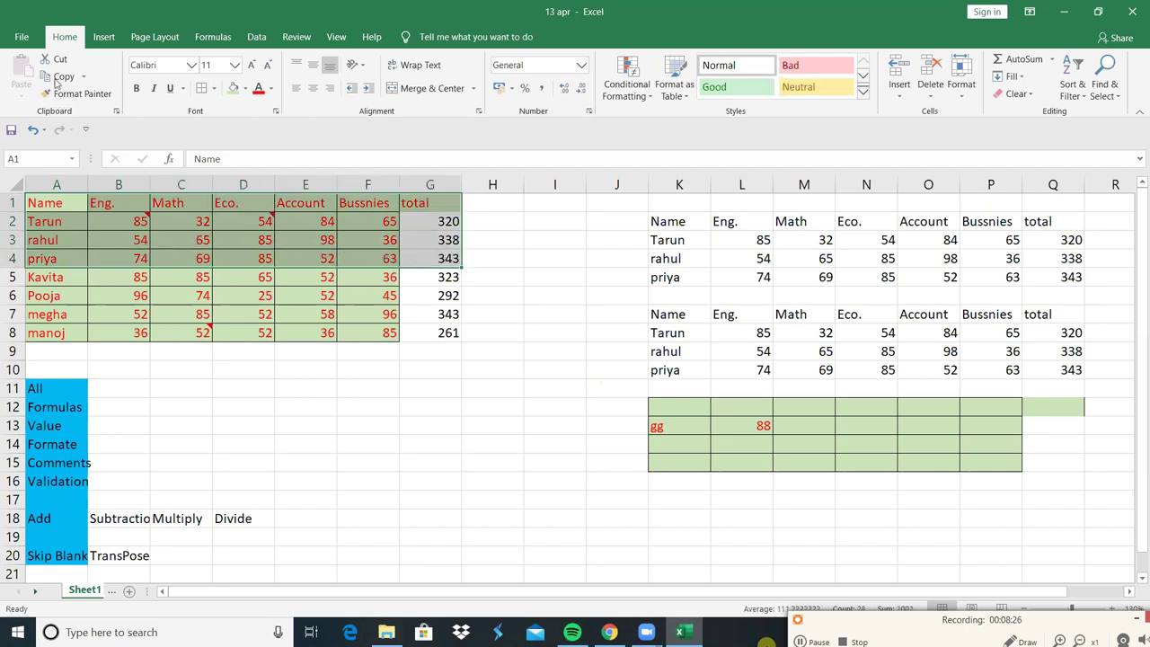
Step: Copy the top marks rows again and paste only their comments into K17
{"action": "left_click", "coordinate": [56, 77]}
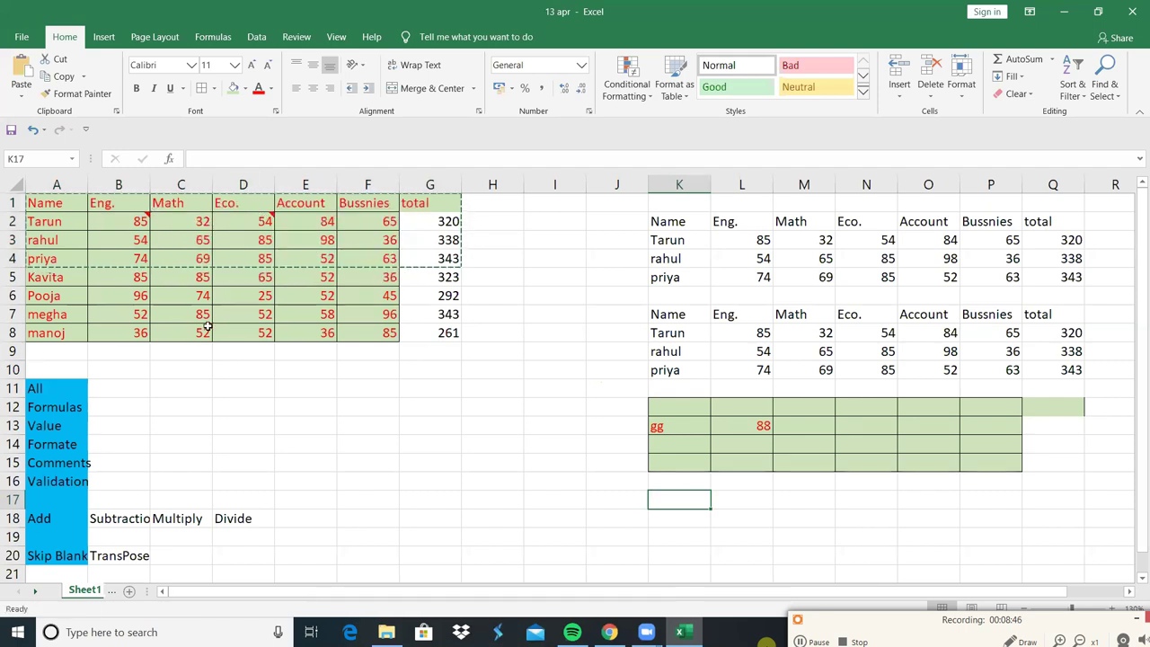
{"action": "mouse_move", "coordinate": [206, 329]}
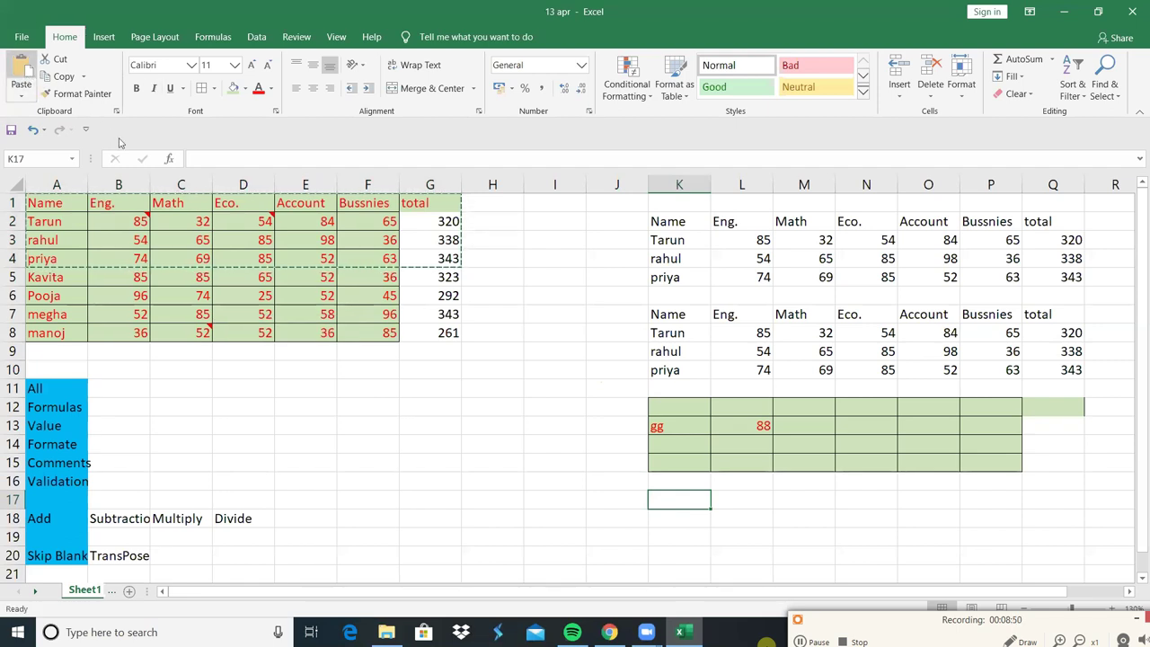
{"action": "left_click", "coordinate": [22, 98]}
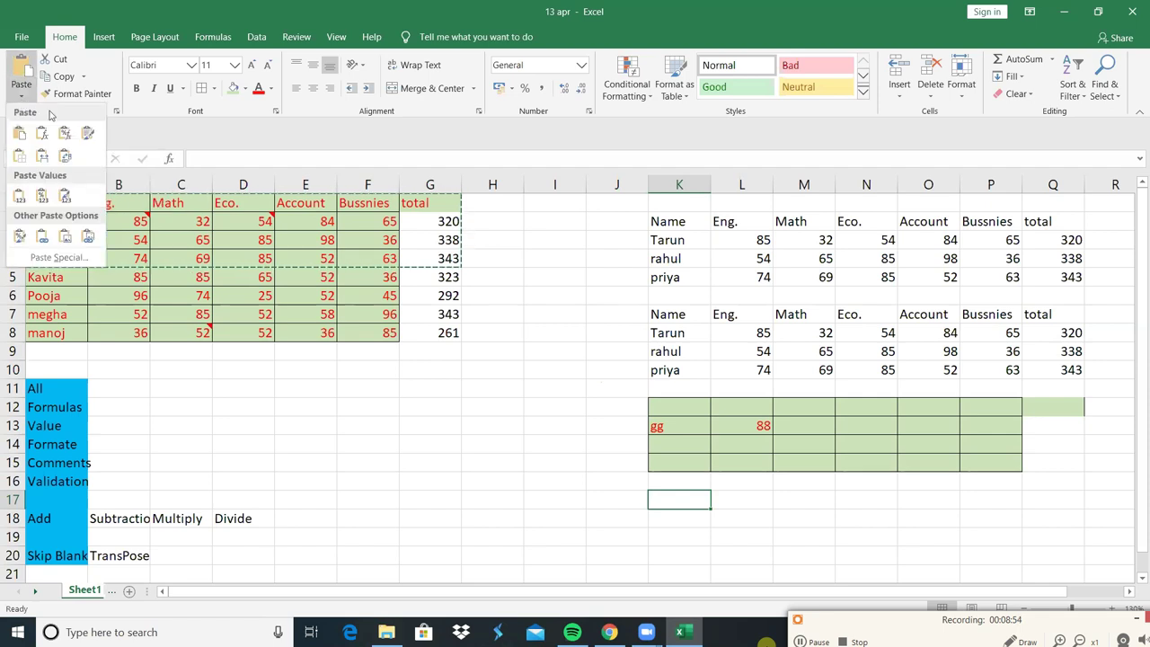
{"action": "left_click", "coordinate": [58, 257]}
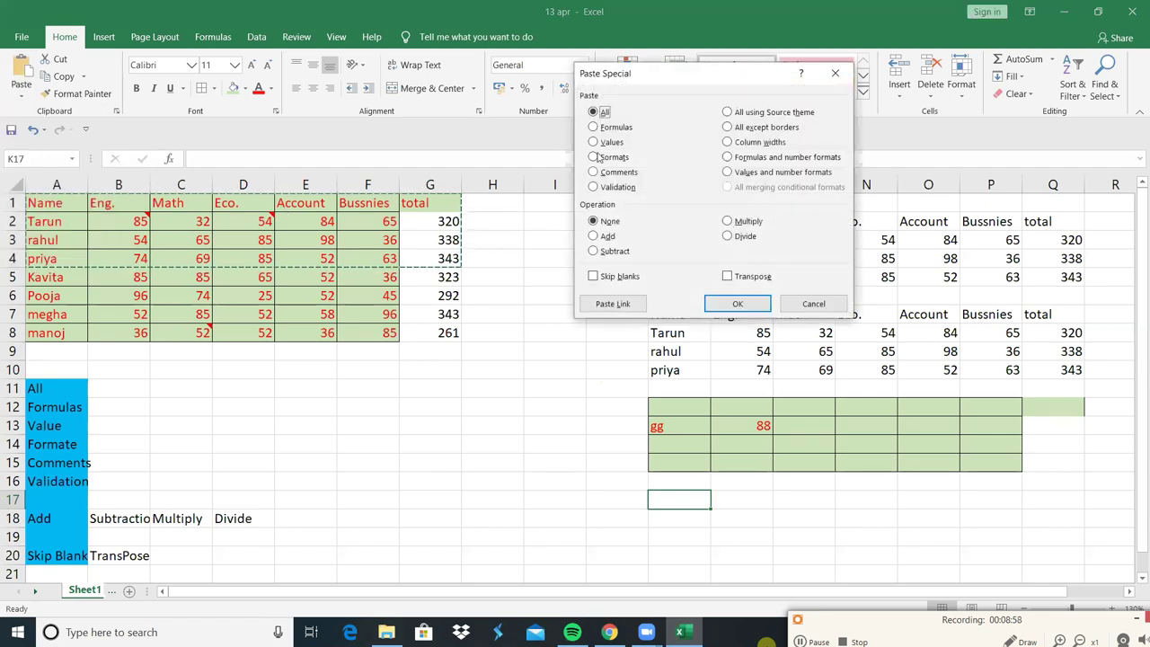
{"action": "left_click", "coordinate": [618, 173]}
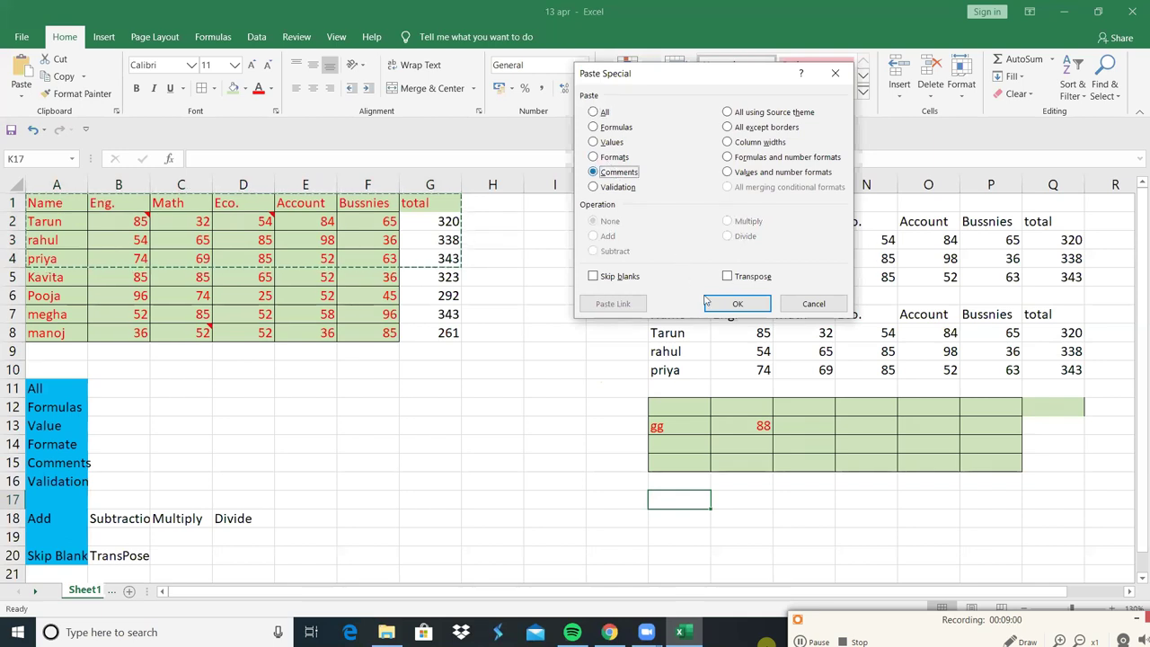
{"action": "left_click", "coordinate": [724, 306]}
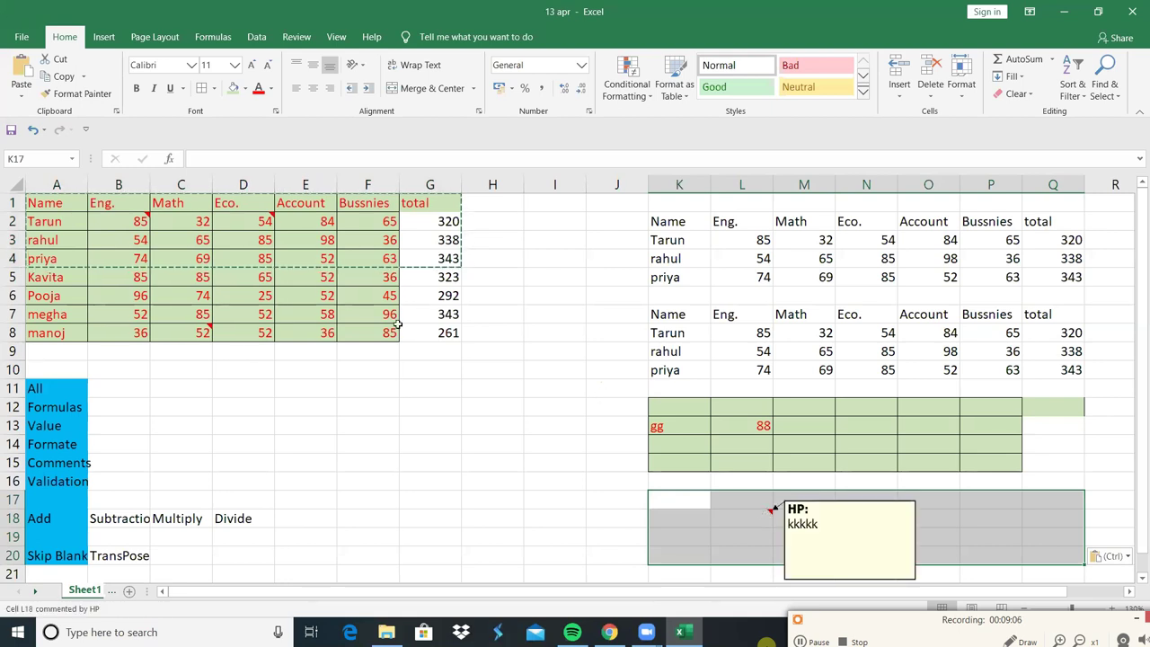
Step: Scroll down the sheet and select K22 for the next paste
{"action": "mouse_move", "coordinate": [151, 216]}
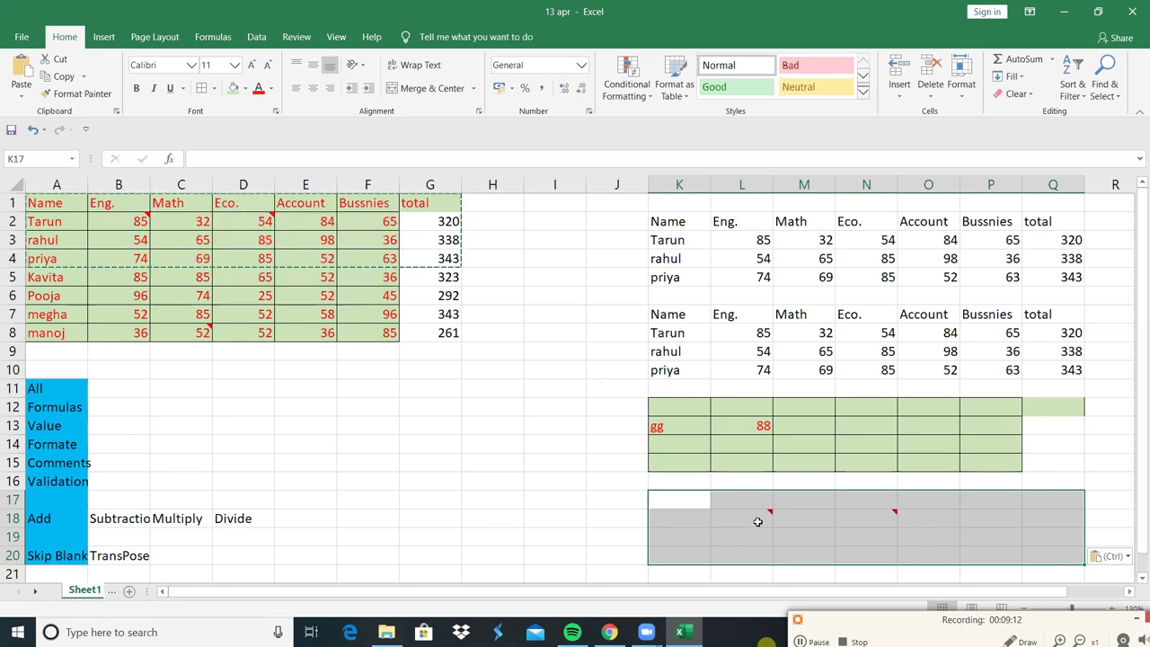
{"action": "mouse_move", "coordinate": [759, 517]}
{"action": "left_click", "coordinate": [1145, 580]}
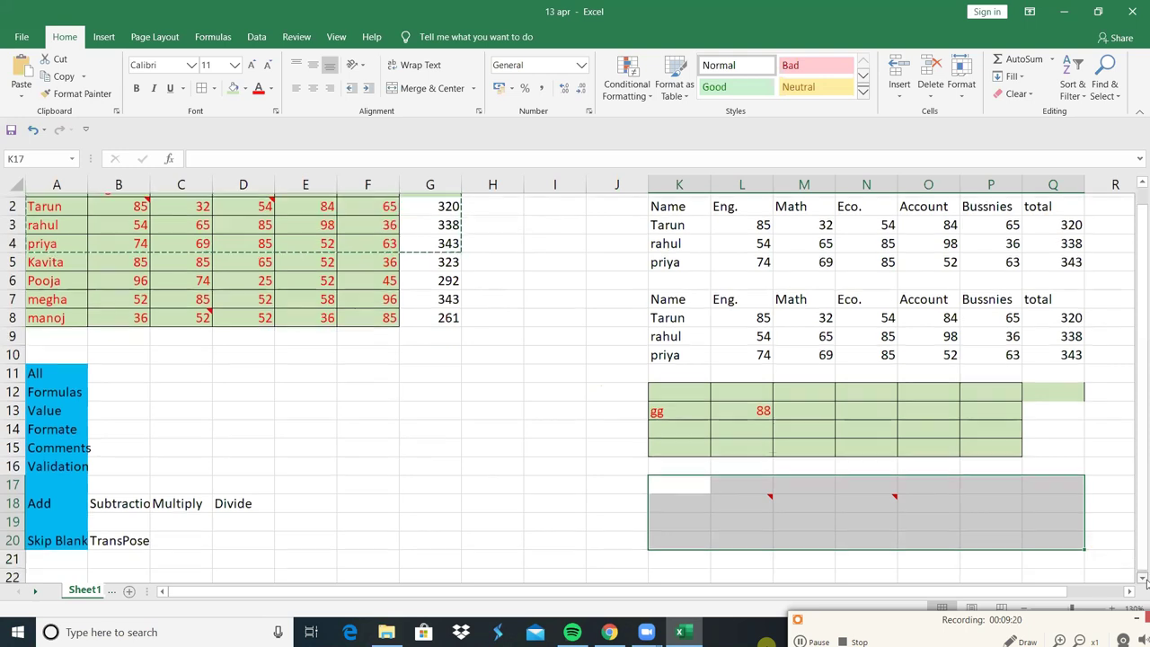
{"action": "left_click", "coordinate": [1145, 579]}
{"action": "left_click", "coordinate": [1145, 580]}
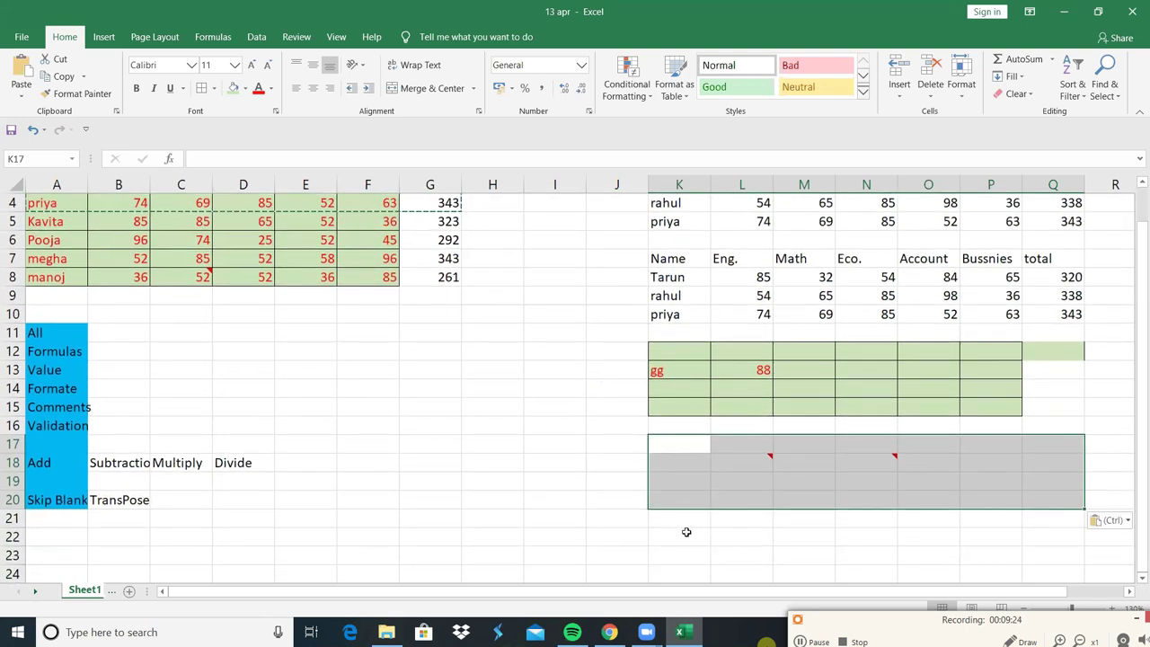
{"action": "left_click", "coordinate": [687, 532]}
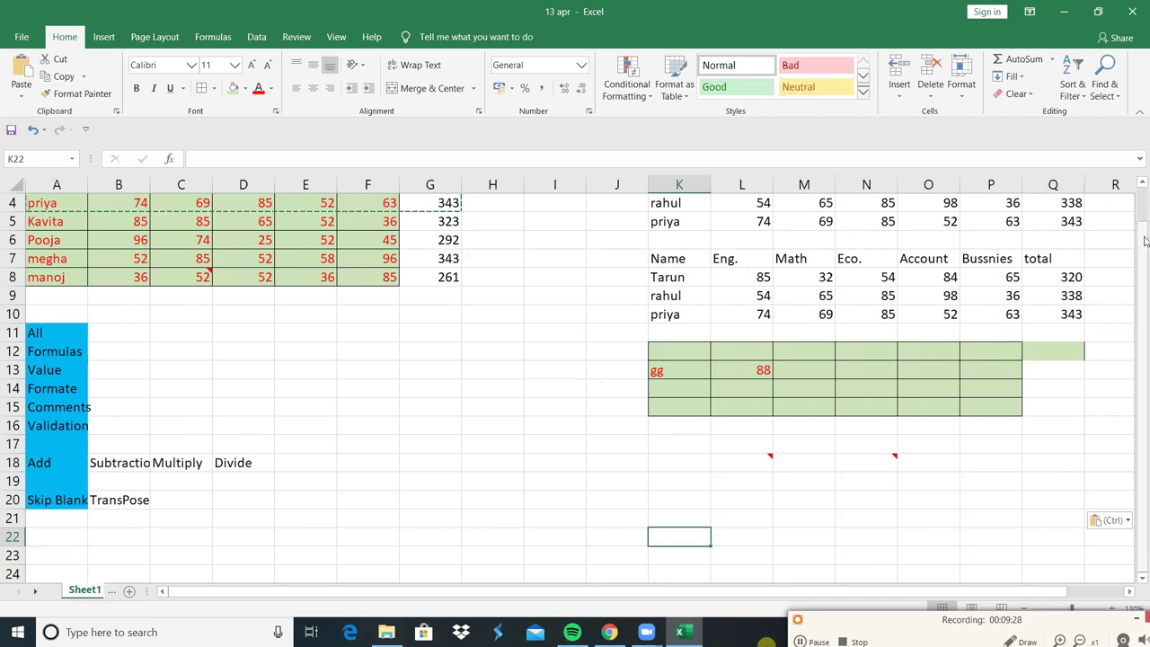
Step: Paste the copied rows transposed at K22, with subjects as rows and names as columns
{"action": "left_click_drag", "start_coordinate": [1146, 241], "coordinate": [1126, 170]}
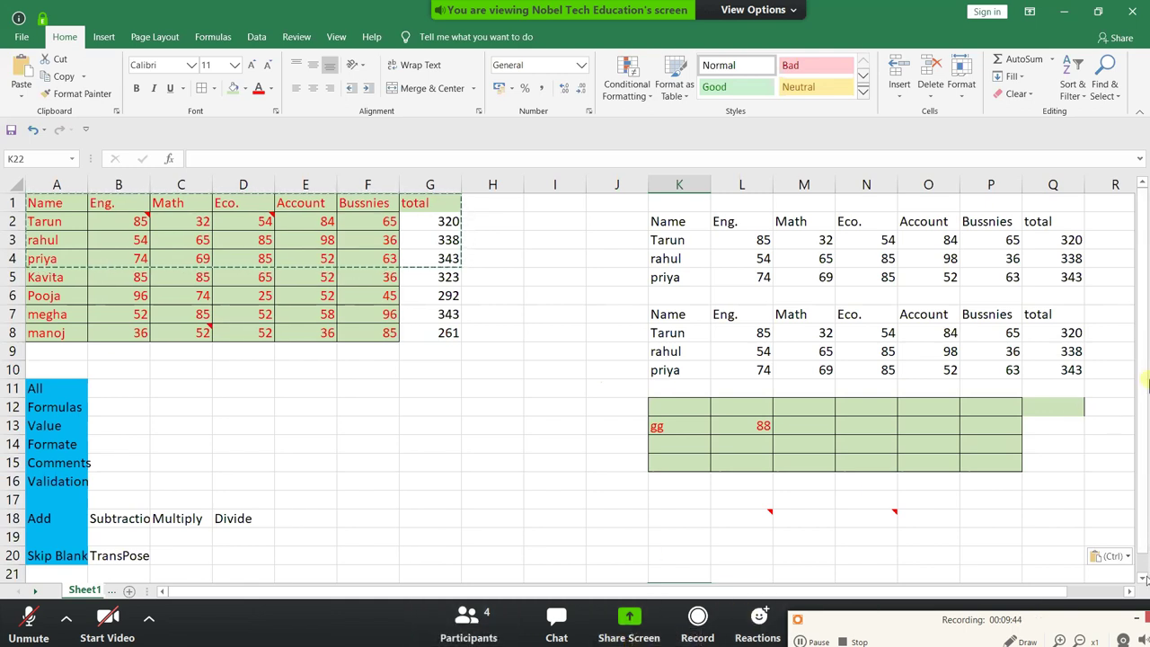
{"action": "scroll", "coordinate": [709, 335], "scroll_direction": "down", "scroll_amount": 1}
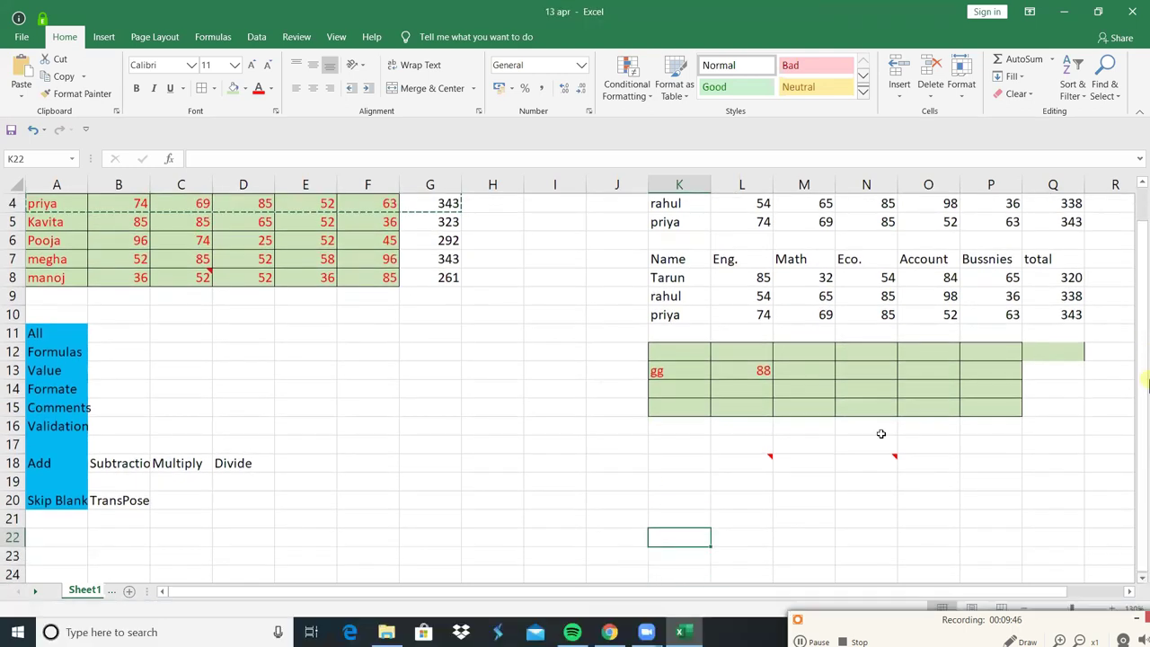
{"action": "scroll", "coordinate": [709, 335], "scroll_direction": "down", "scroll_amount": 1}
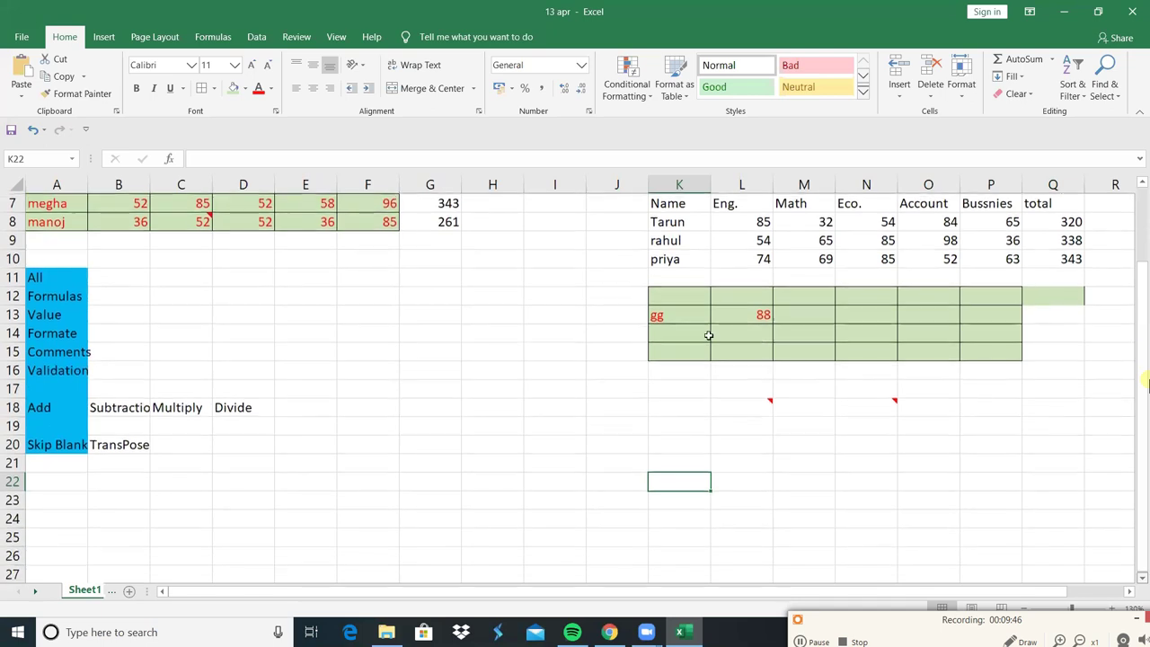
{"action": "left_click", "coordinate": [22, 90]}
{"action": "left_click", "coordinate": [23, 96]}
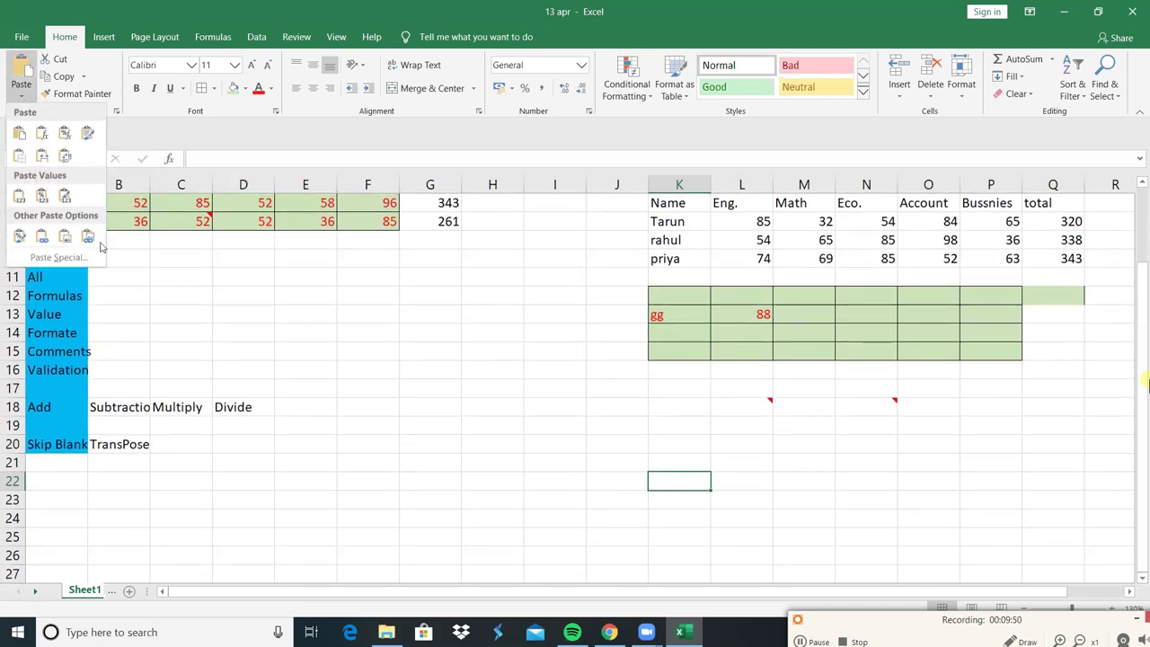
{"action": "left_click", "coordinate": [57, 258]}
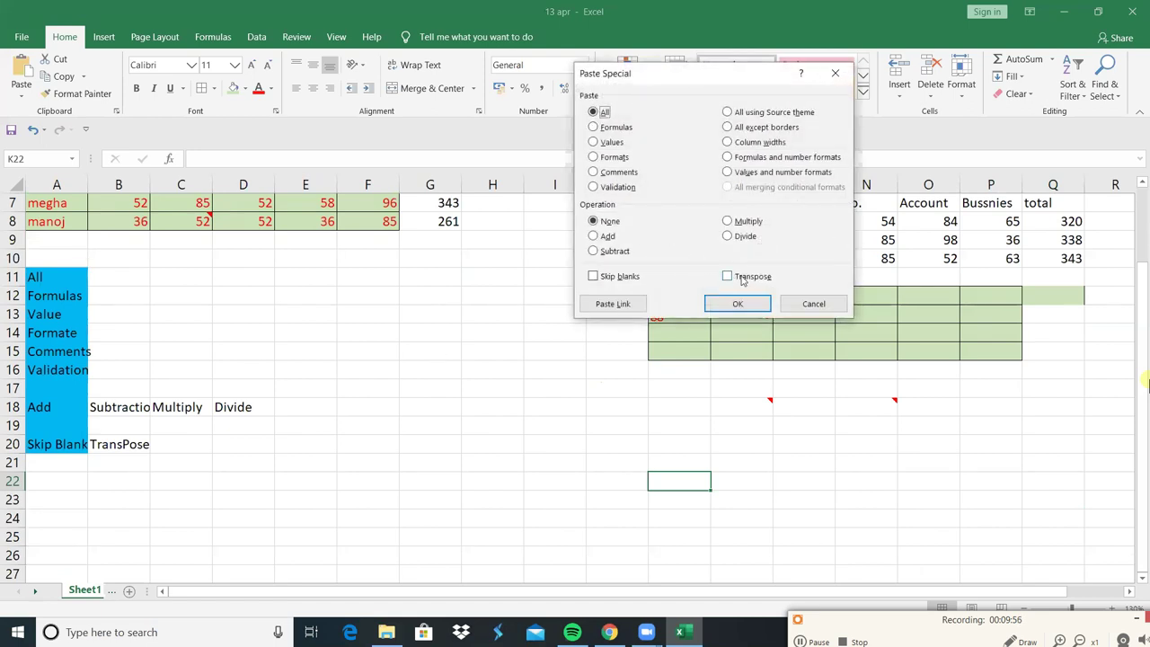
{"action": "left_click", "coordinate": [743, 277]}
{"action": "left_click", "coordinate": [739, 303]}
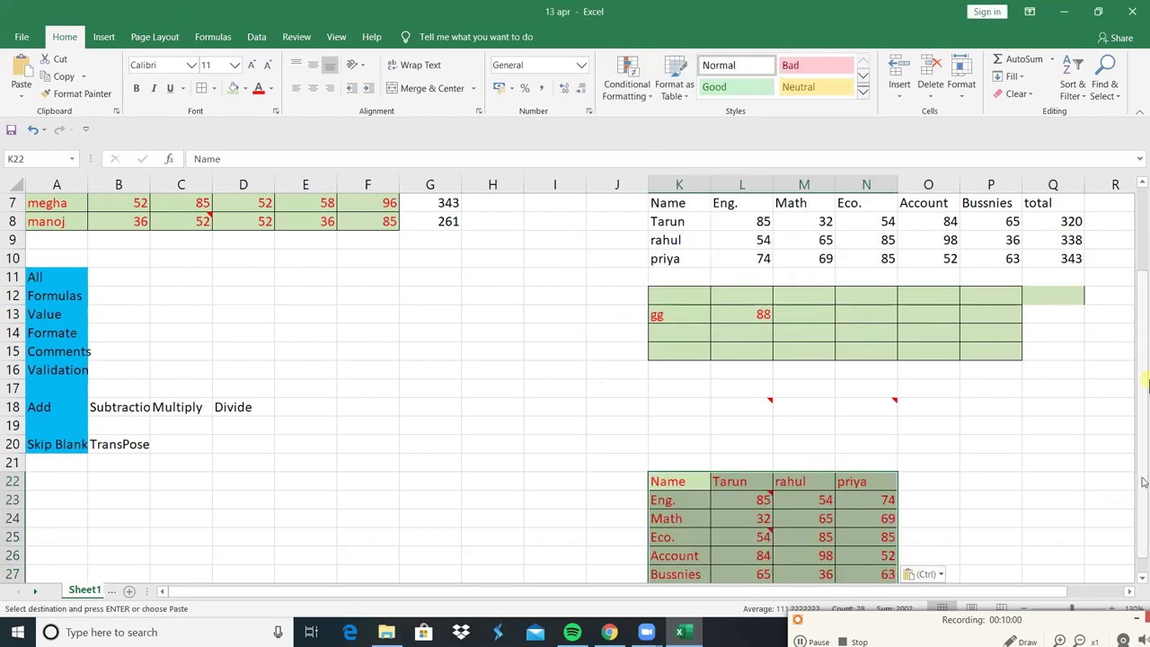
Step: End copy mode, keeping the transposed block, and return to the spreadsheet view
{"action": "left_click_drag", "start_coordinate": [1144, 416], "coordinate": [1119, 302]}
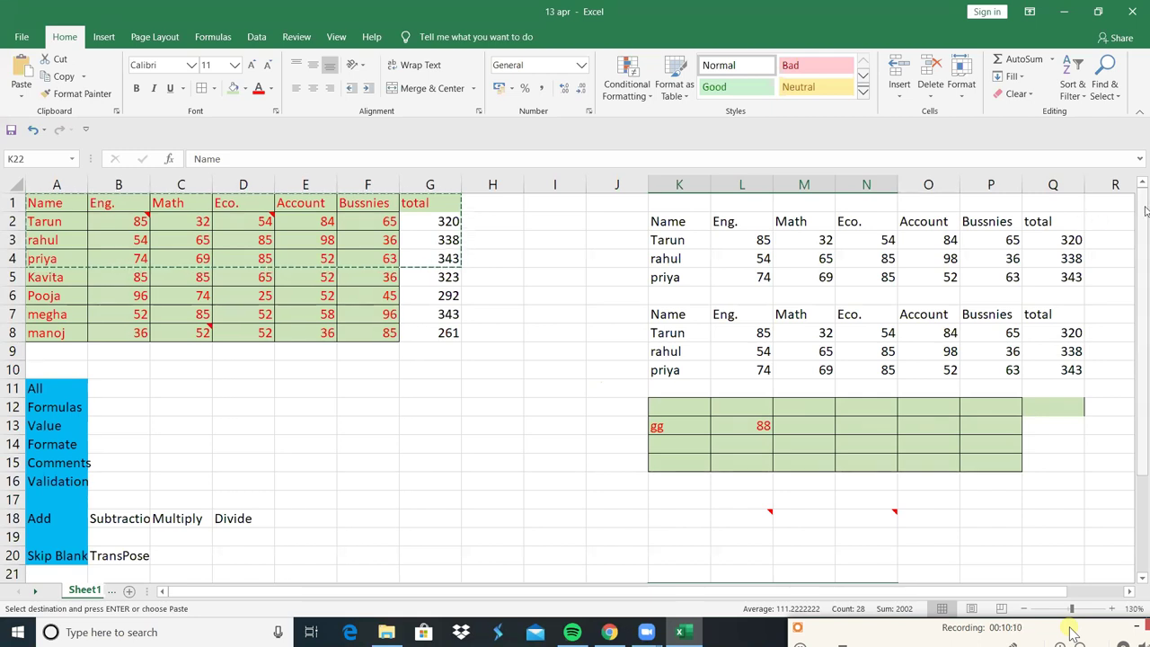
{"action": "left_click_drag", "start_coordinate": [1144, 210], "coordinate": [1145, 479]}
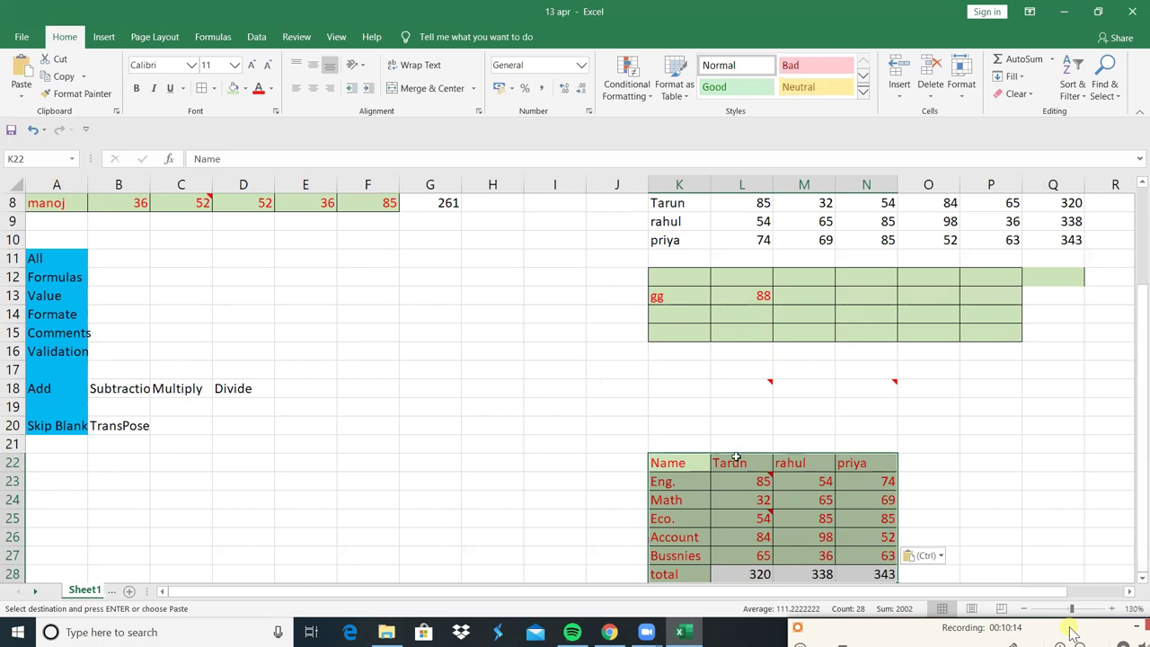
{"action": "key", "text": "Escape"}
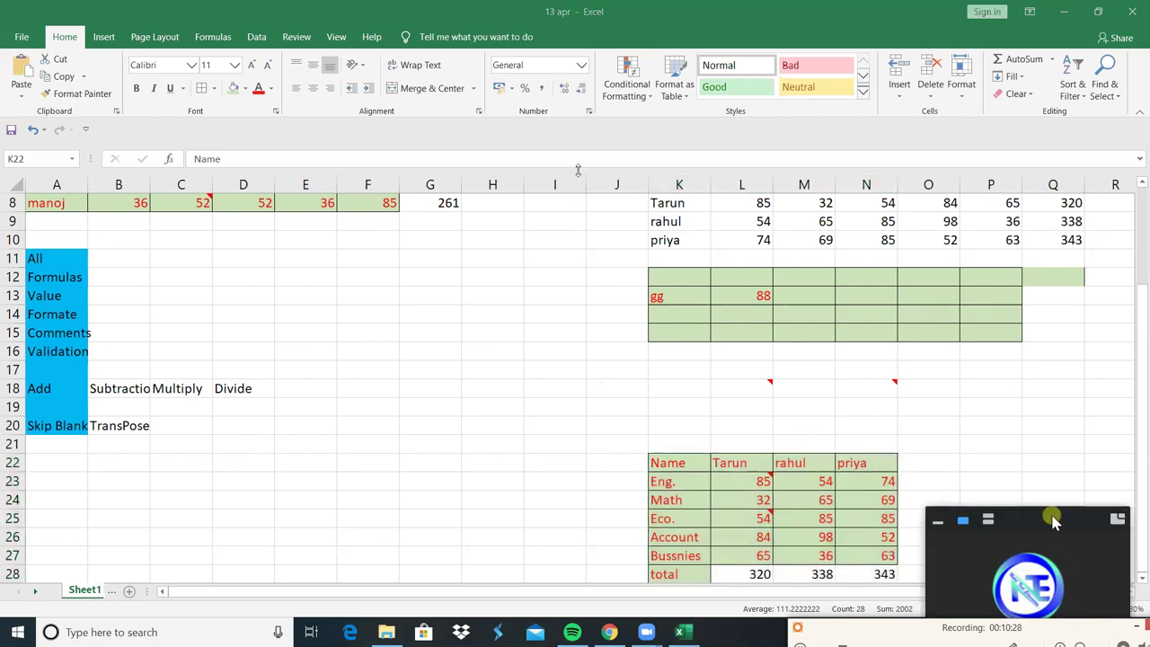
{"action": "mouse_move", "coordinate": [970, 537]}
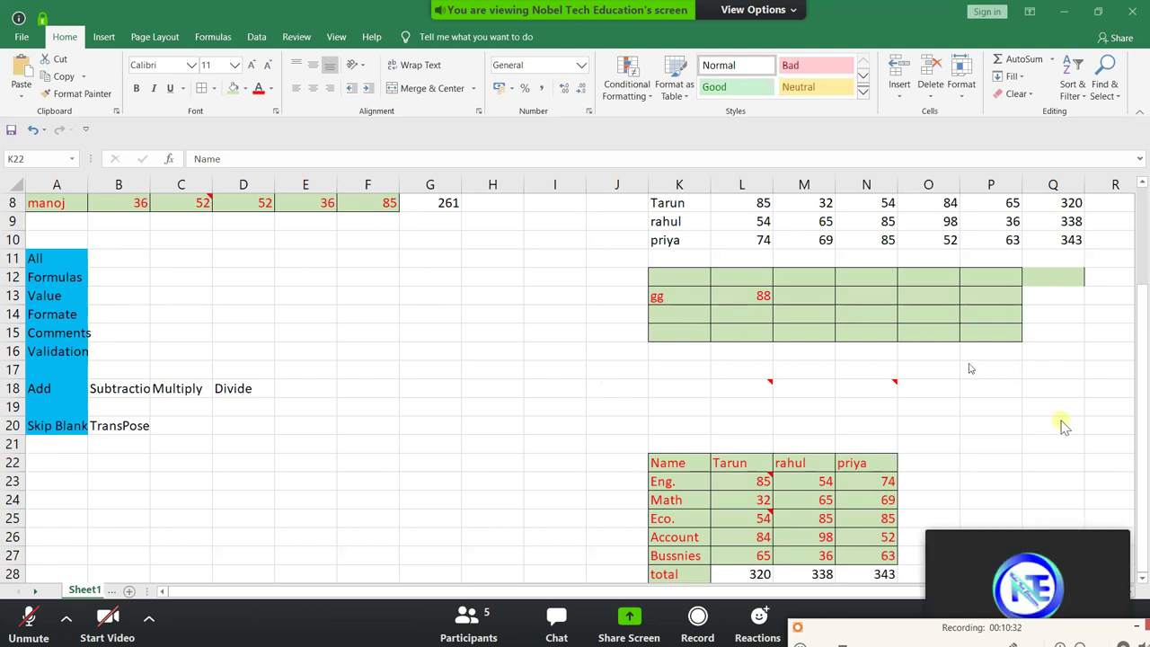
{"action": "mouse_move", "coordinate": [1042, 530]}
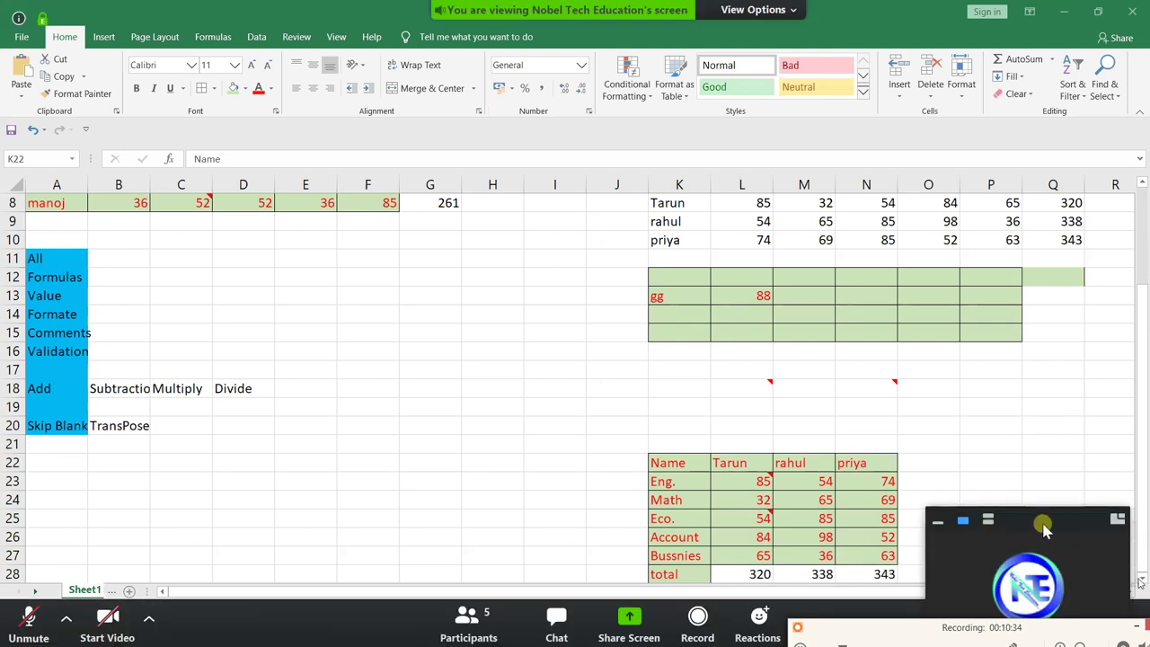
{"action": "left_click", "coordinate": [938, 522]}
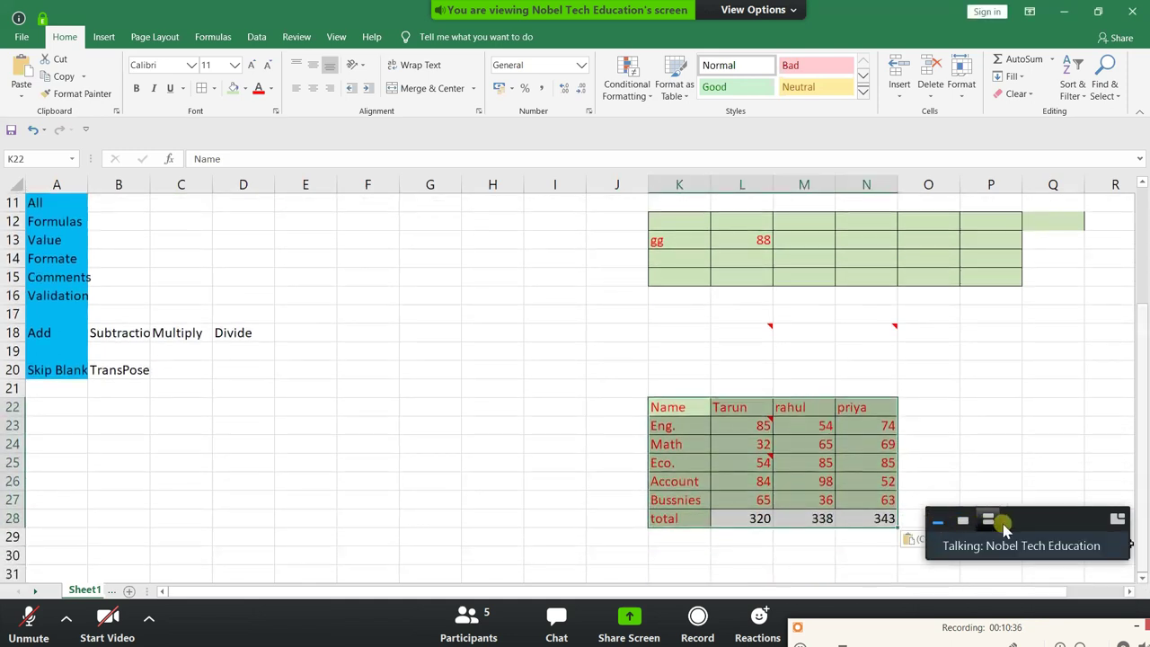
{"action": "left_click", "coordinate": [1004, 529]}
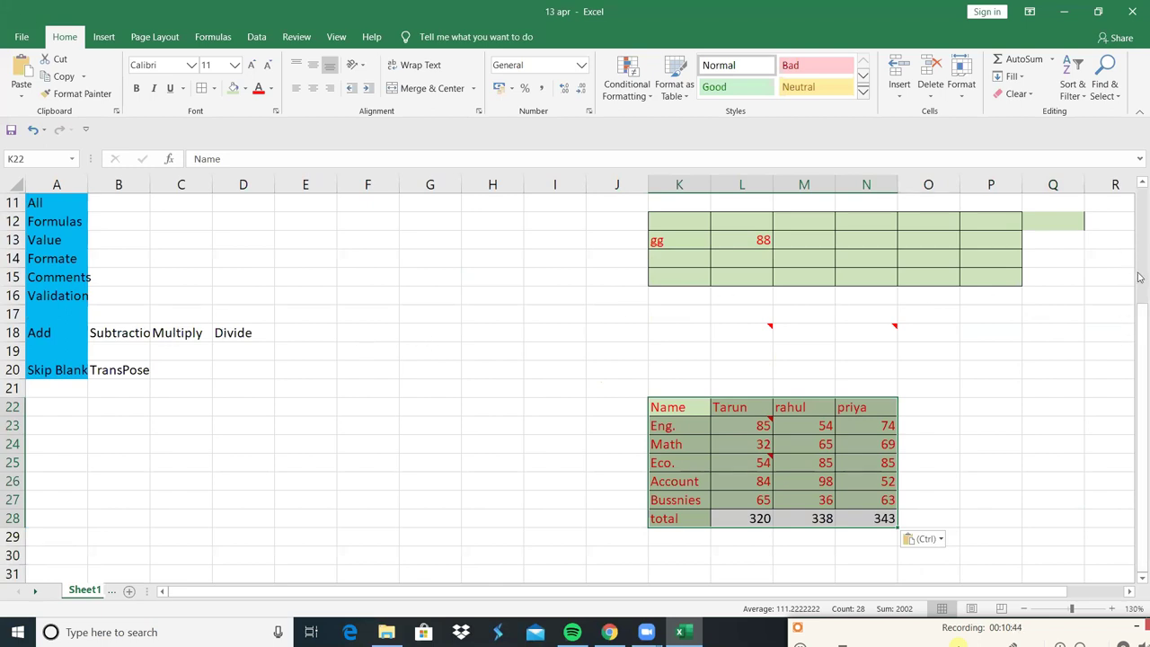
Step: Enter 2, 3, 4, 5 and 6 across B9:F9 so G9 totals 20, then select them
{"action": "left_click_drag", "start_coordinate": [1144, 324], "coordinate": [1143, 166]}
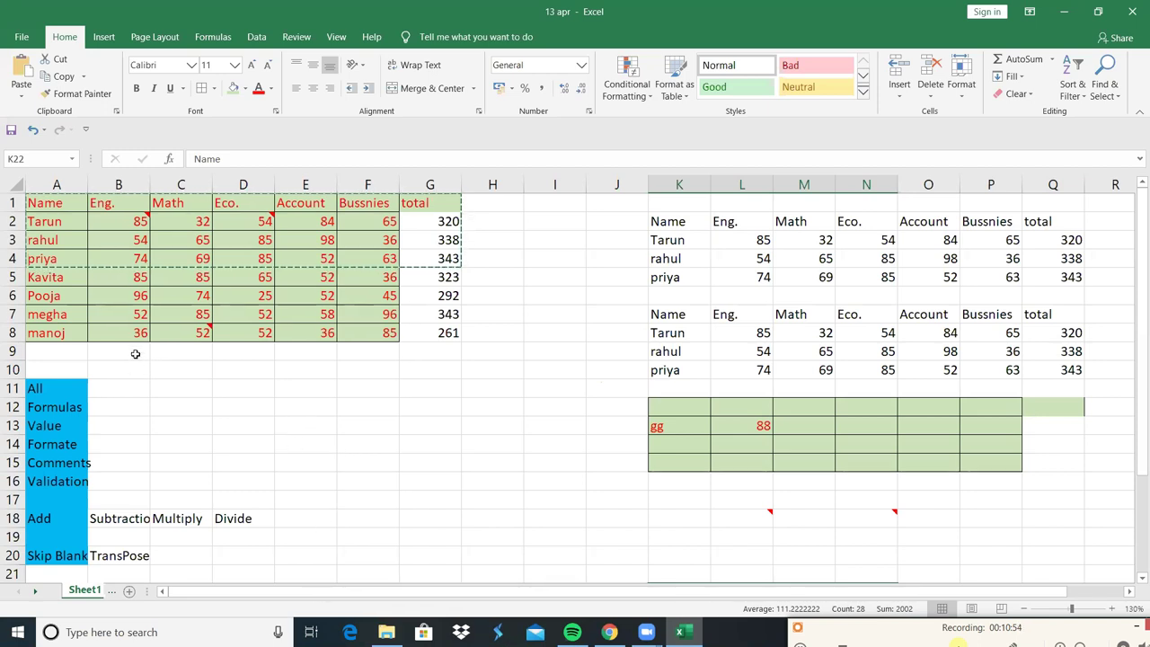
{"action": "left_click", "coordinate": [135, 354]}
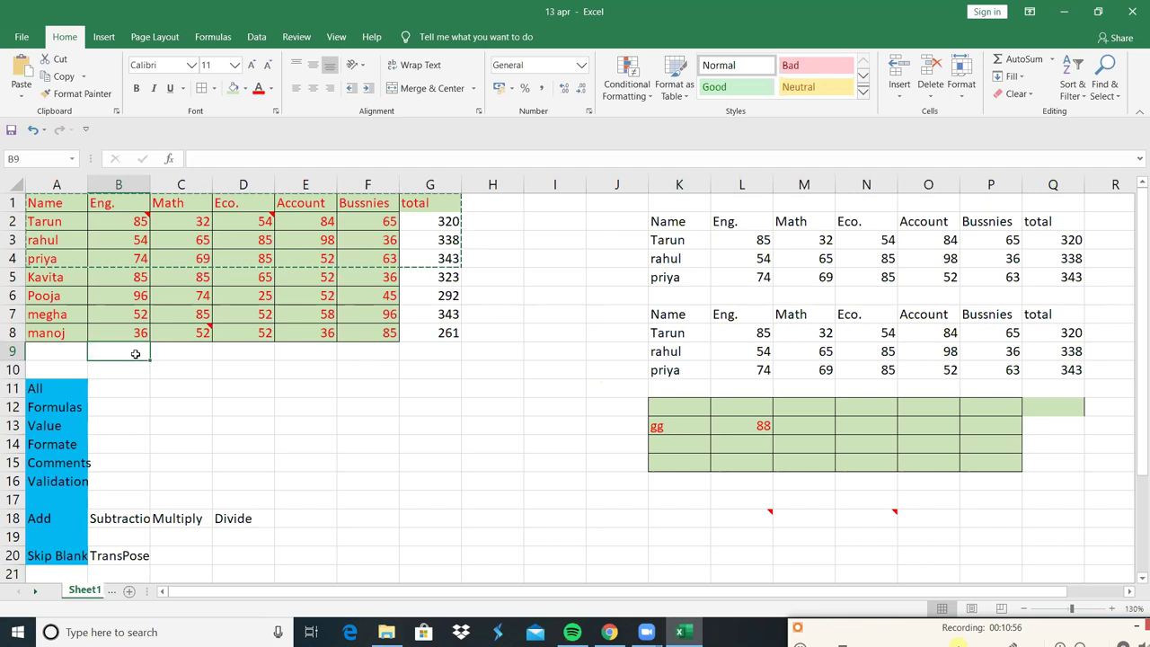
{"action": "type", "text": "2"}
{"action": "key", "text": "Tab"}
{"action": "type", "text": "2"}
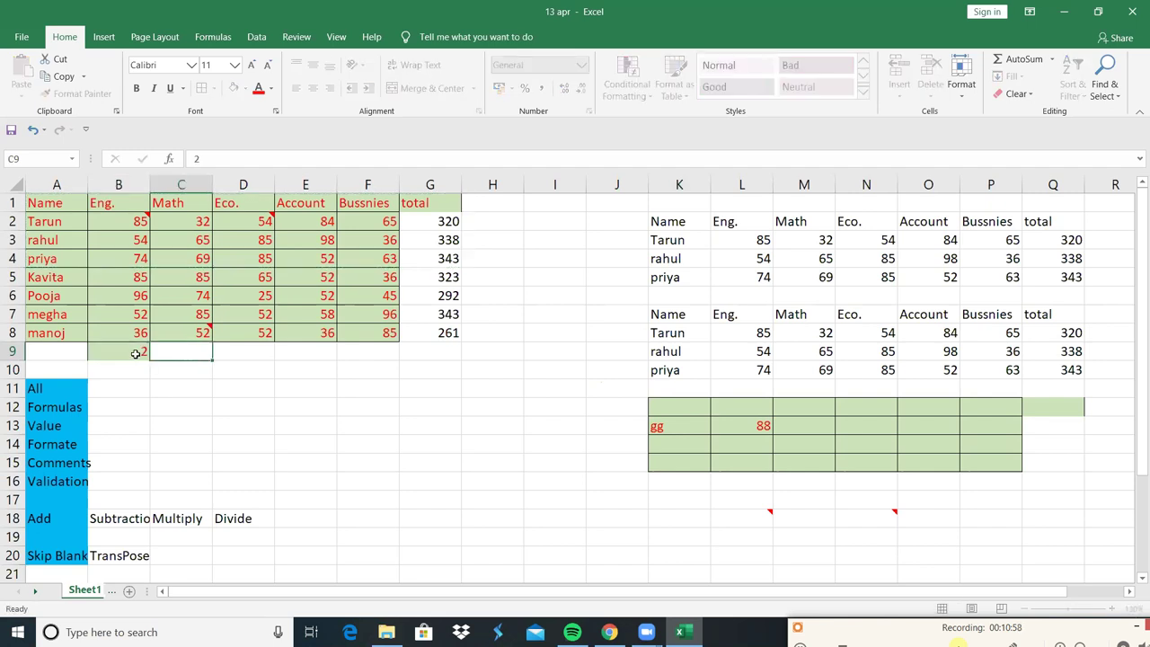
{"action": "type", "text": "3"}
{"action": "key", "text": "Tab"}
{"action": "type", "text": "4"}
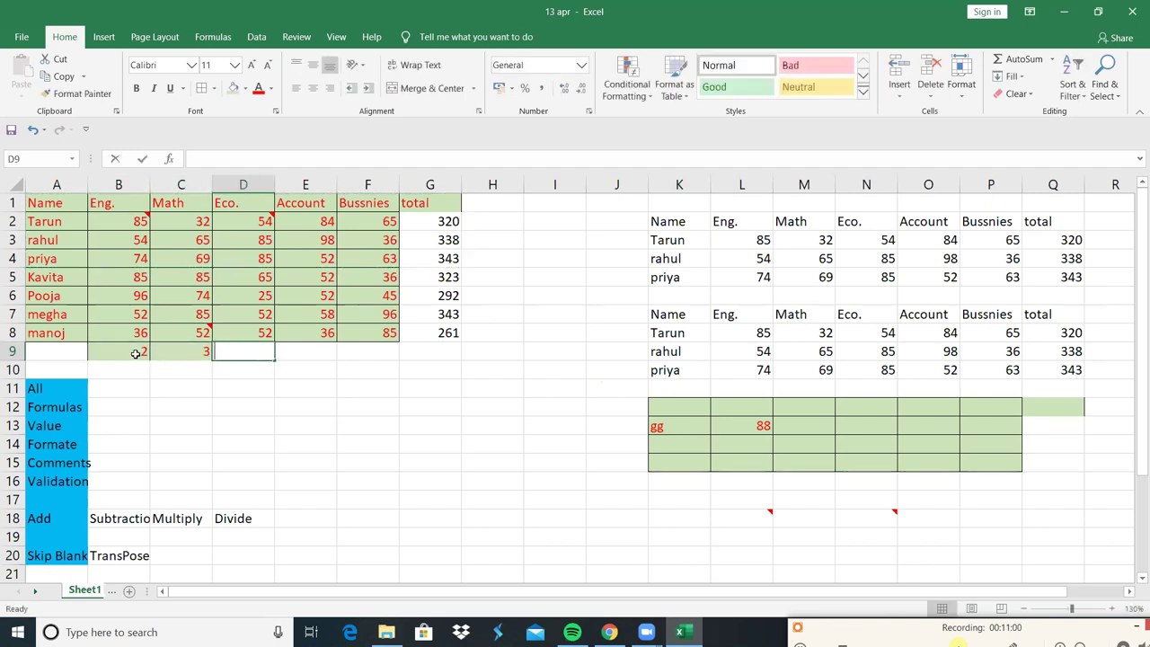
{"action": "key", "text": "Tab"}
{"action": "type", "text": "5"}
{"action": "key", "text": "Tab"}
{"action": "type", "text": "6"}
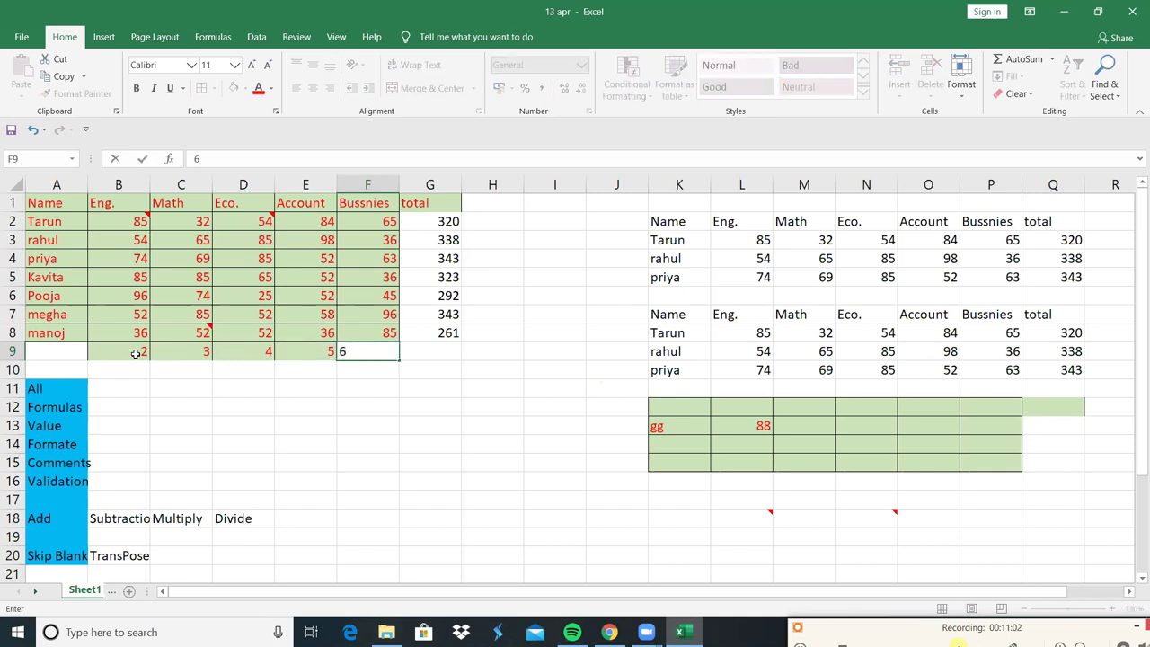
{"action": "key", "text": "Tab"}
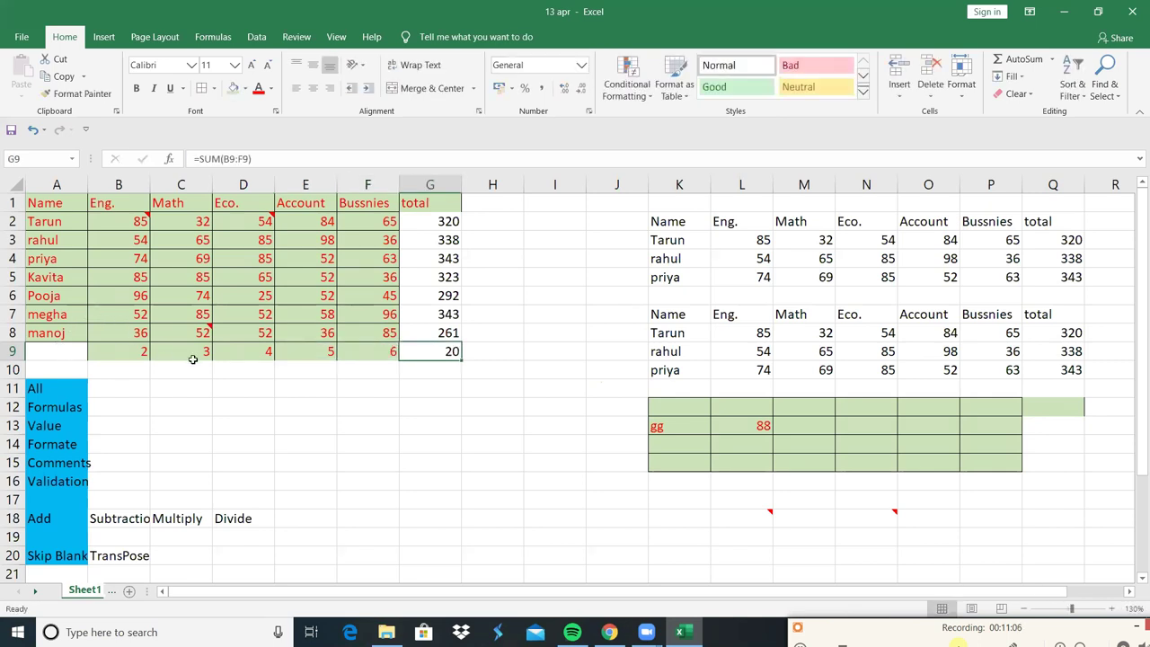
{"action": "left_click_drag", "start_coordinate": [137, 352], "coordinate": [377, 349]}
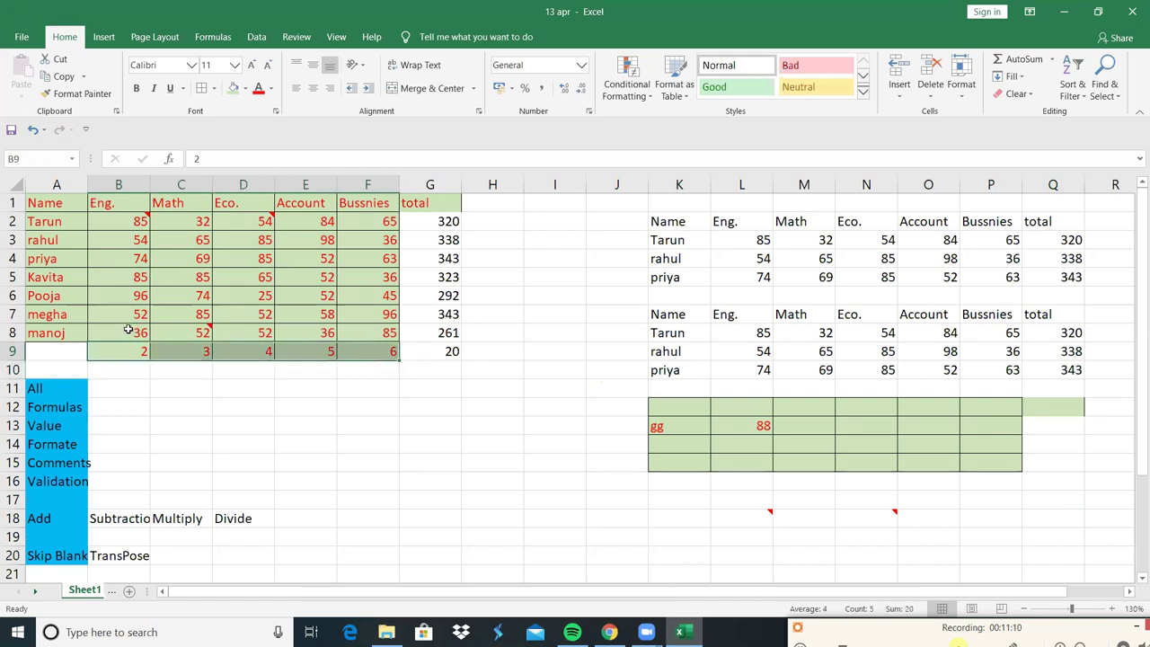
Step: Copy the row 9 values (B9:F9) and select manoj's marks B8:F8 as the destination
{"action": "left_click_drag", "start_coordinate": [128, 331], "coordinate": [339, 333]}
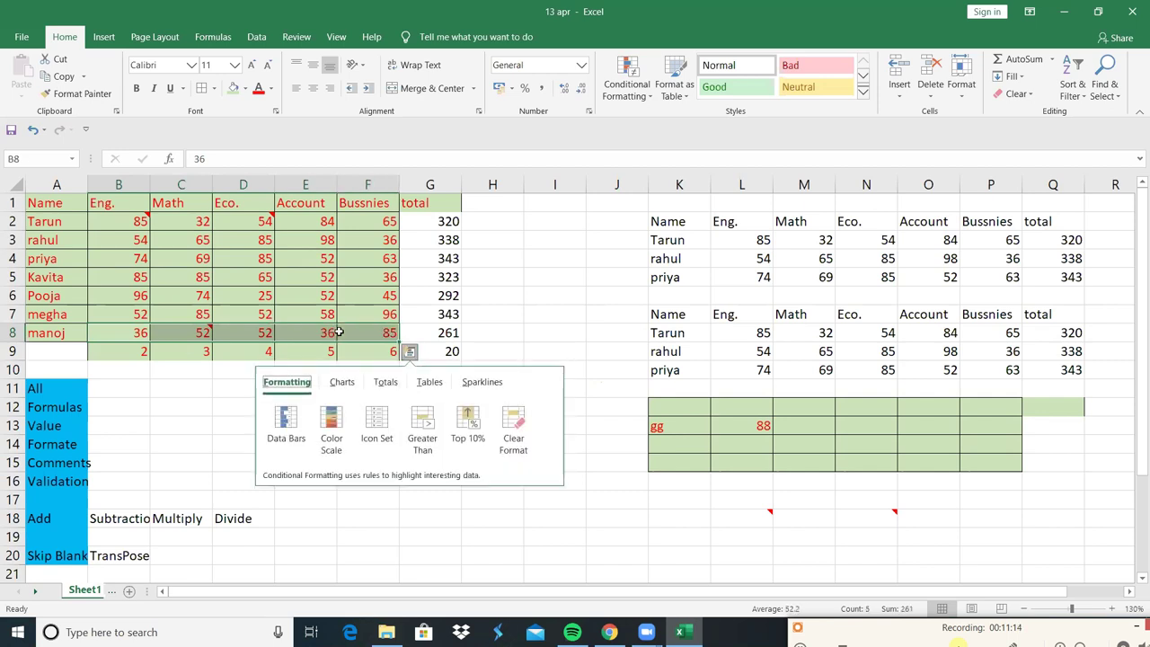
{"action": "left_click", "coordinate": [170, 410]}
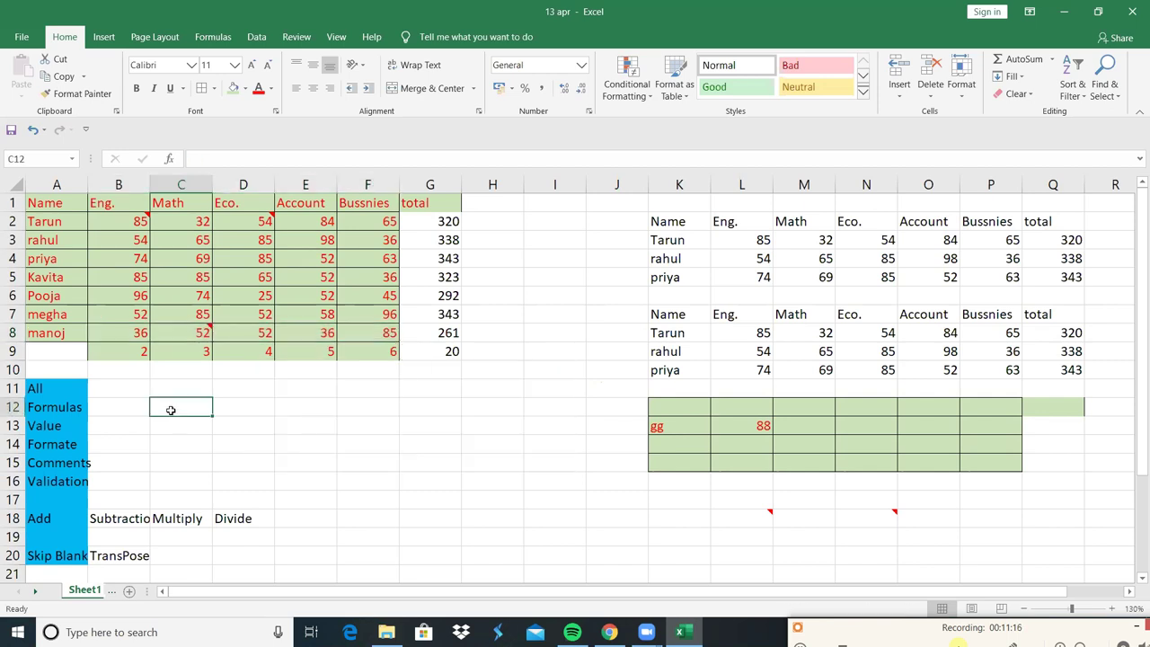
{"action": "mouse_move", "coordinate": [123, 351]}
{"action": "left_mouse_down"}
{"action": "mouse_move", "coordinate": [409, 357]}
{"action": "mouse_move", "coordinate": [381, 354]}
{"action": "left_mouse_up"}
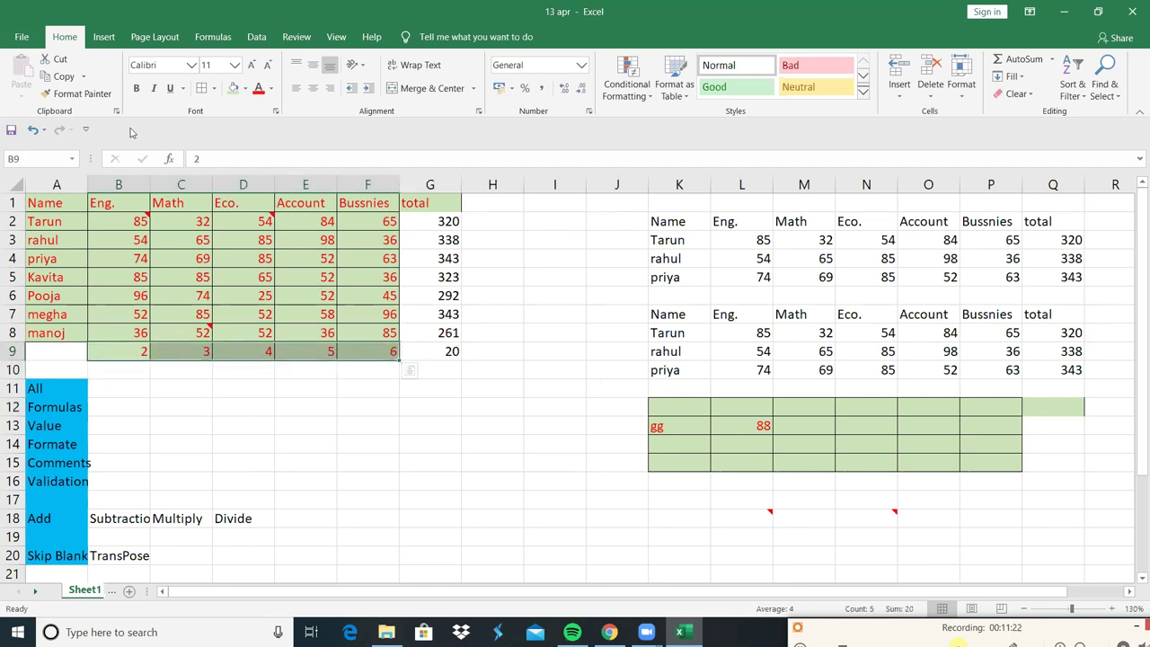
{"action": "left_click", "coordinate": [50, 78]}
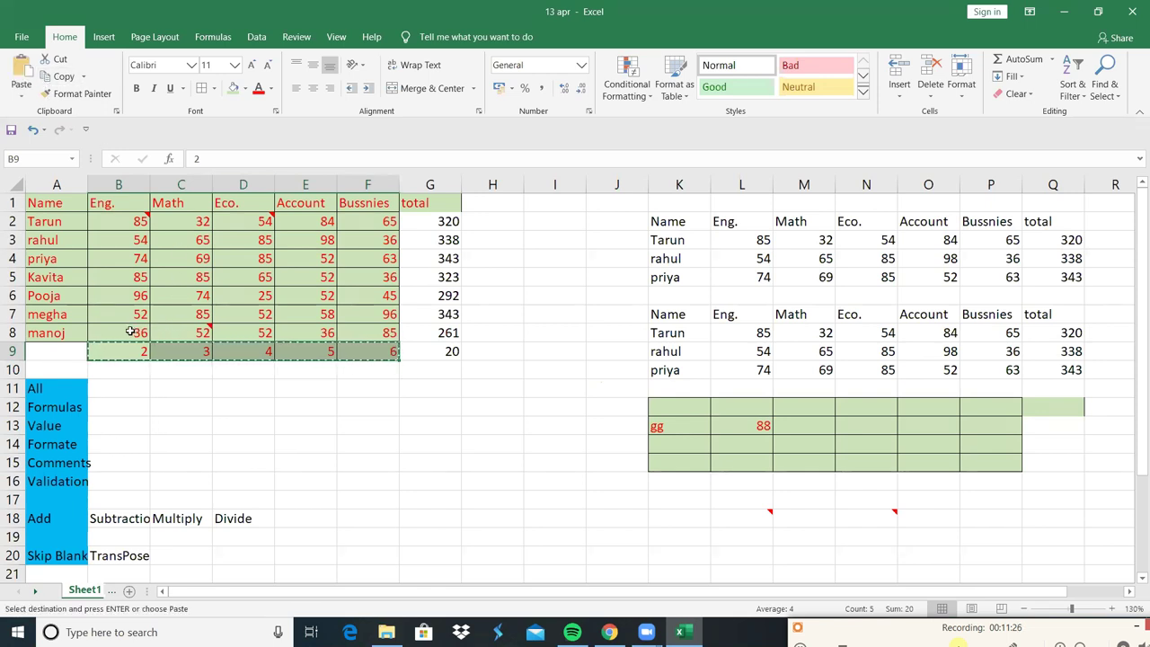
{"action": "left_click_drag", "start_coordinate": [131, 332], "coordinate": [359, 335]}
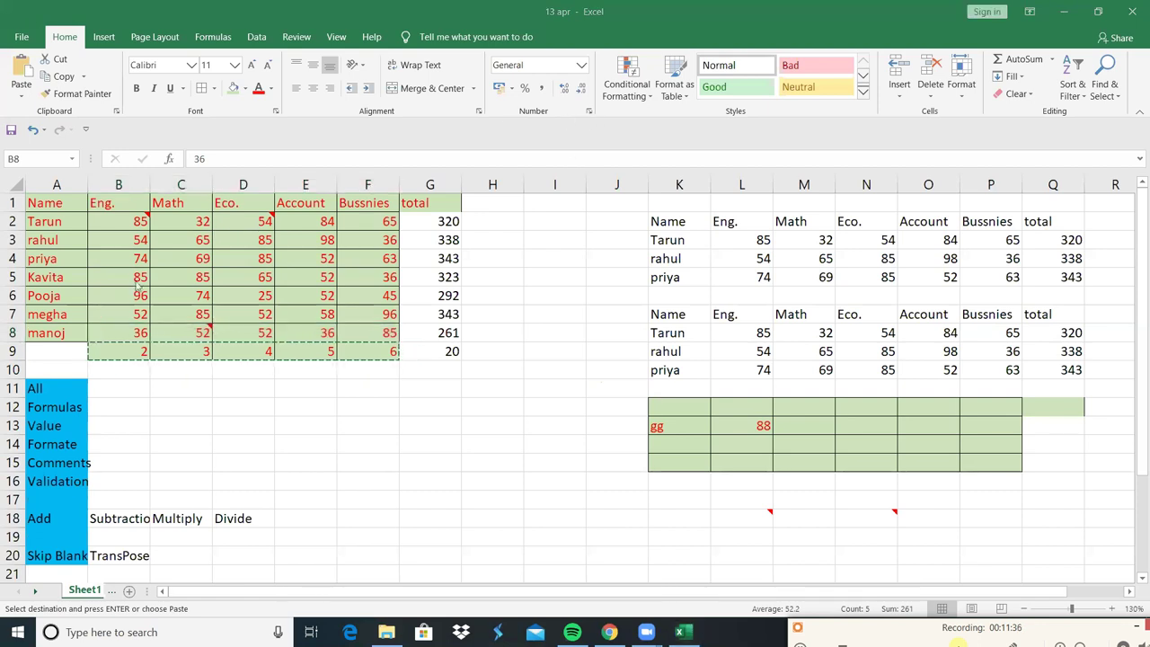
{"action": "double_click", "coordinate": [129, 329]}
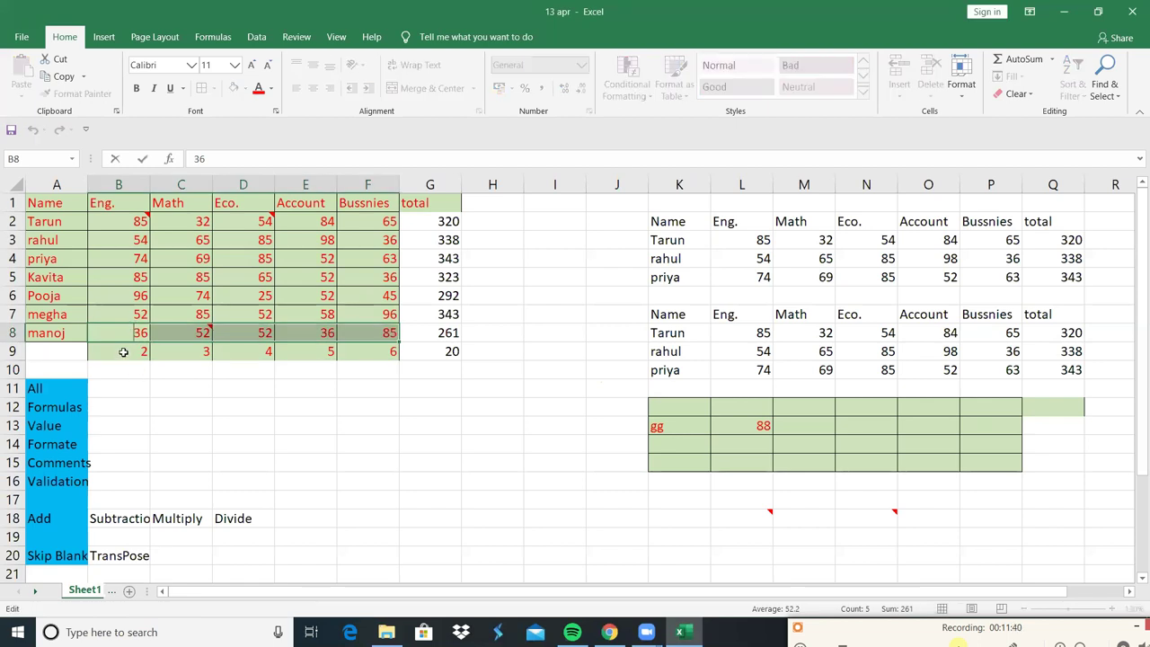
{"action": "left_click_drag", "start_coordinate": [123, 352], "coordinate": [382, 356]}
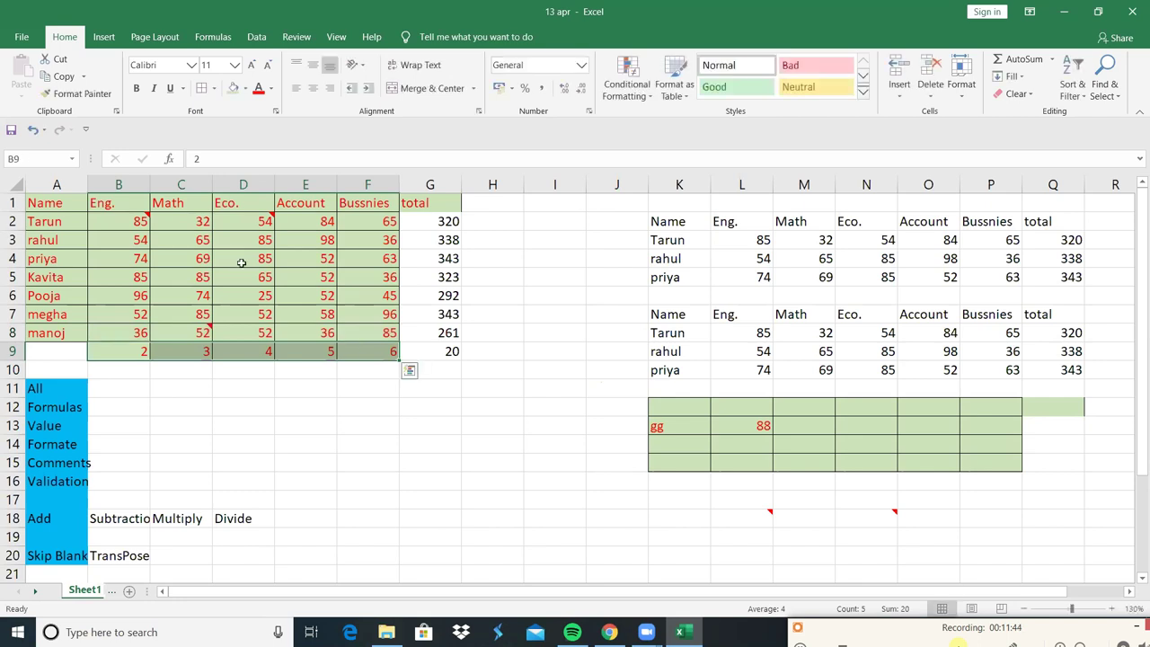
{"action": "left_click", "coordinate": [64, 79]}
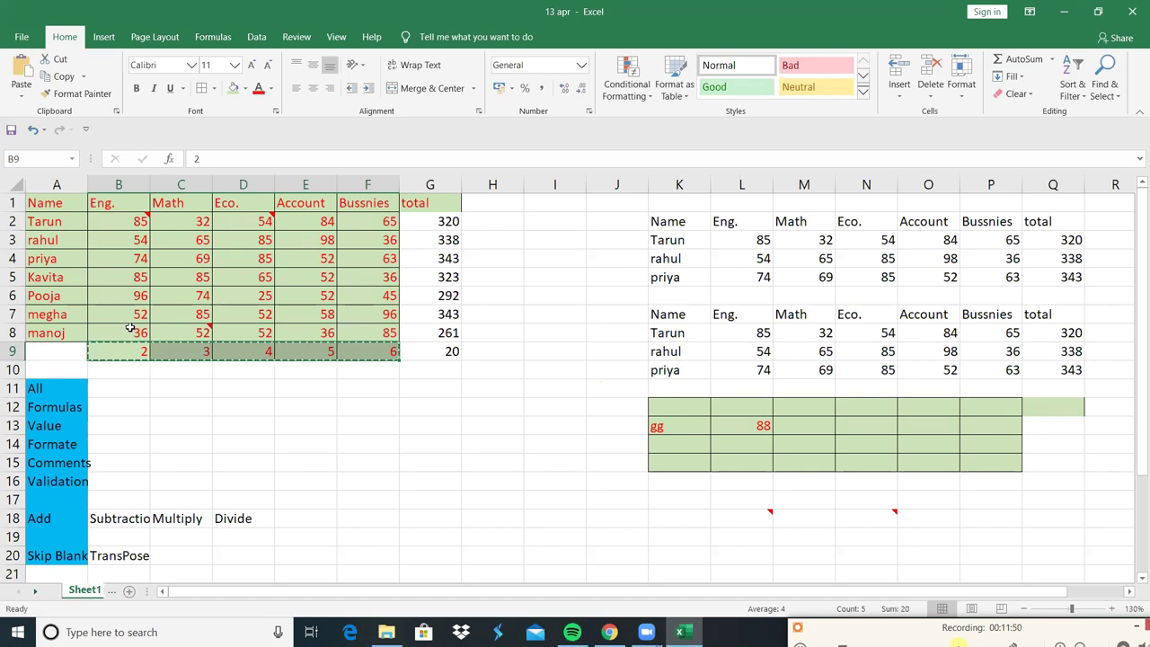
{"action": "left_click_drag", "start_coordinate": [130, 331], "coordinate": [341, 336]}
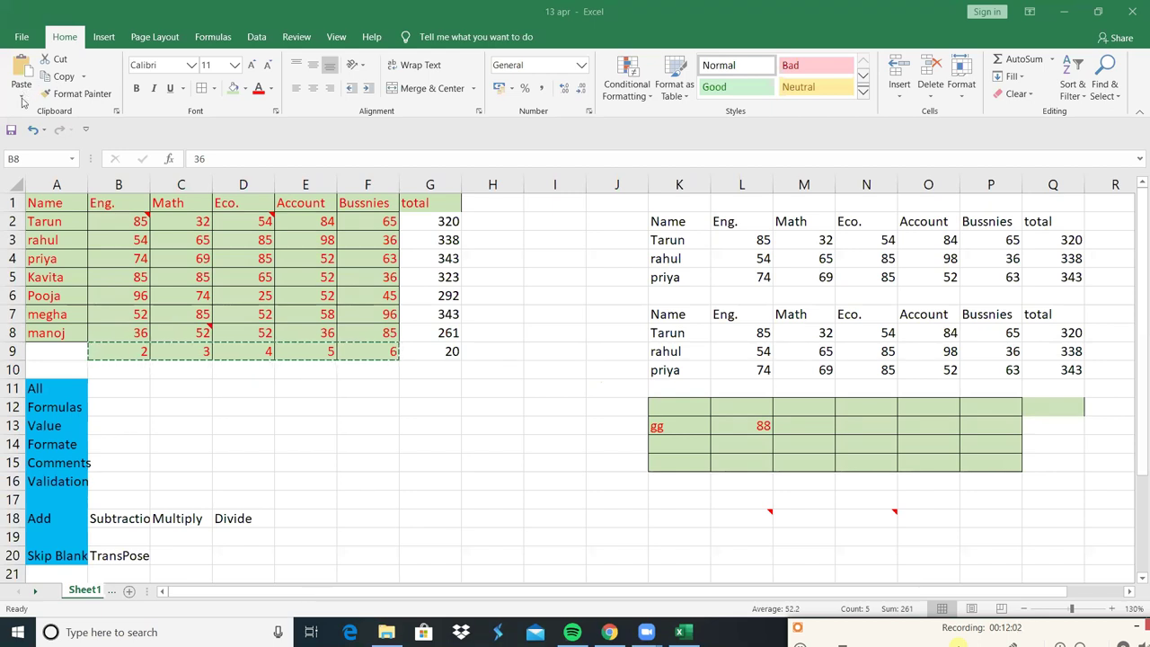
Step: Paste Special with the Add operation onto B8:F8, making manoj's marks 38, 55, 56, 41, 91
{"action": "left_click", "coordinate": [22, 102]}
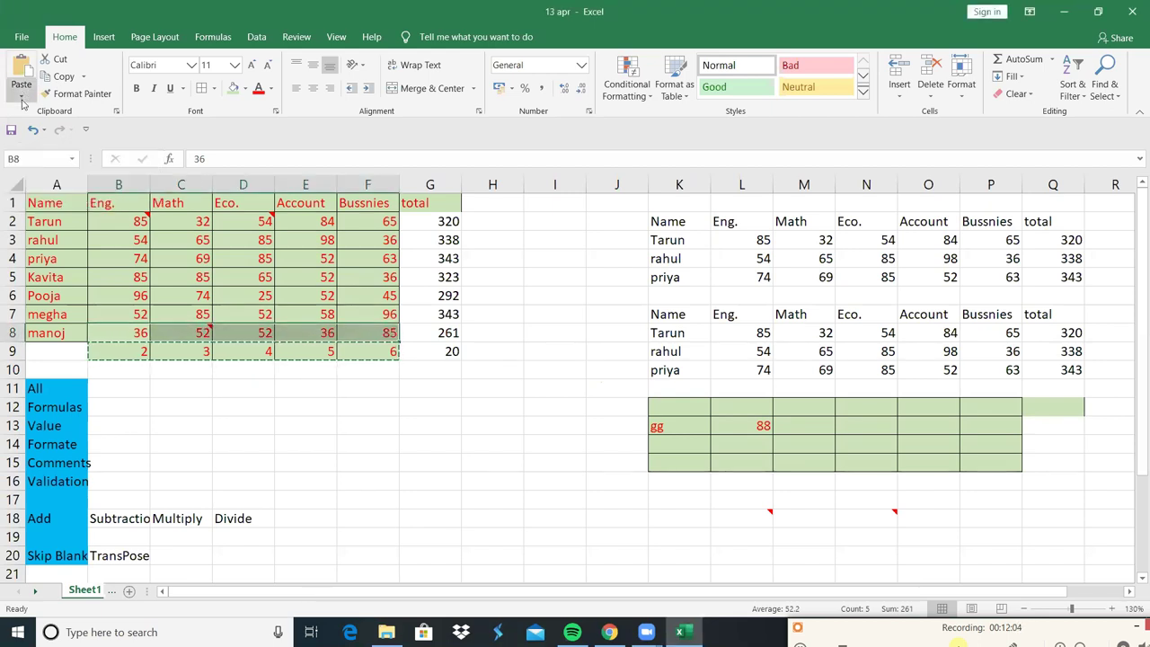
{"action": "left_click", "coordinate": [22, 99]}
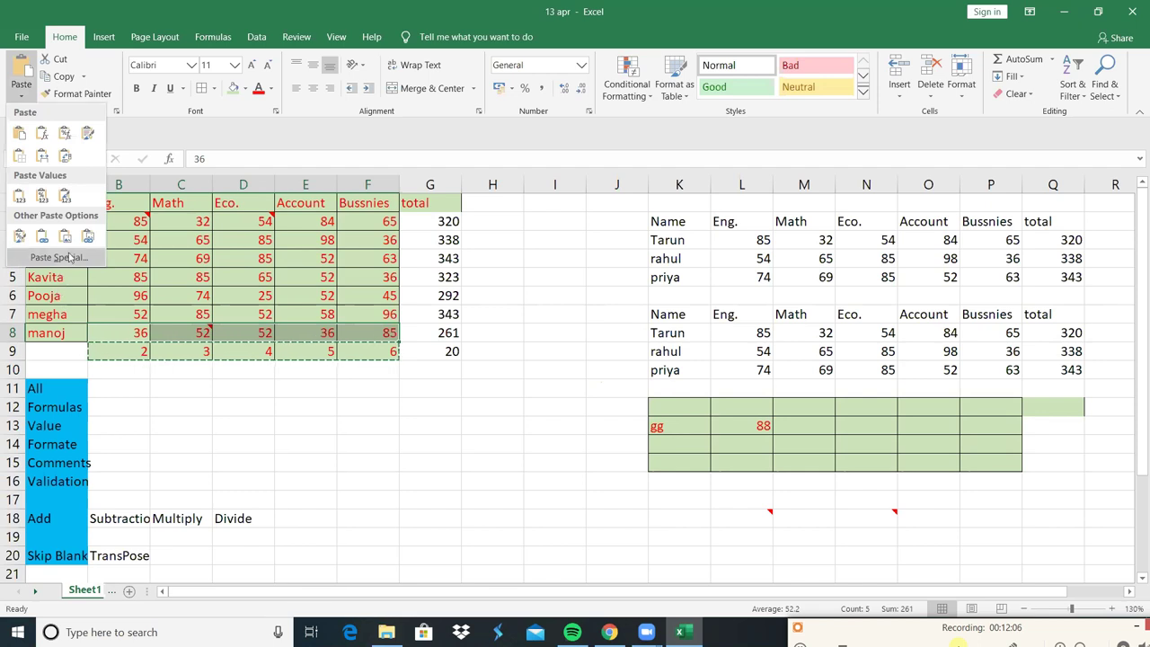
{"action": "left_click", "coordinate": [70, 257]}
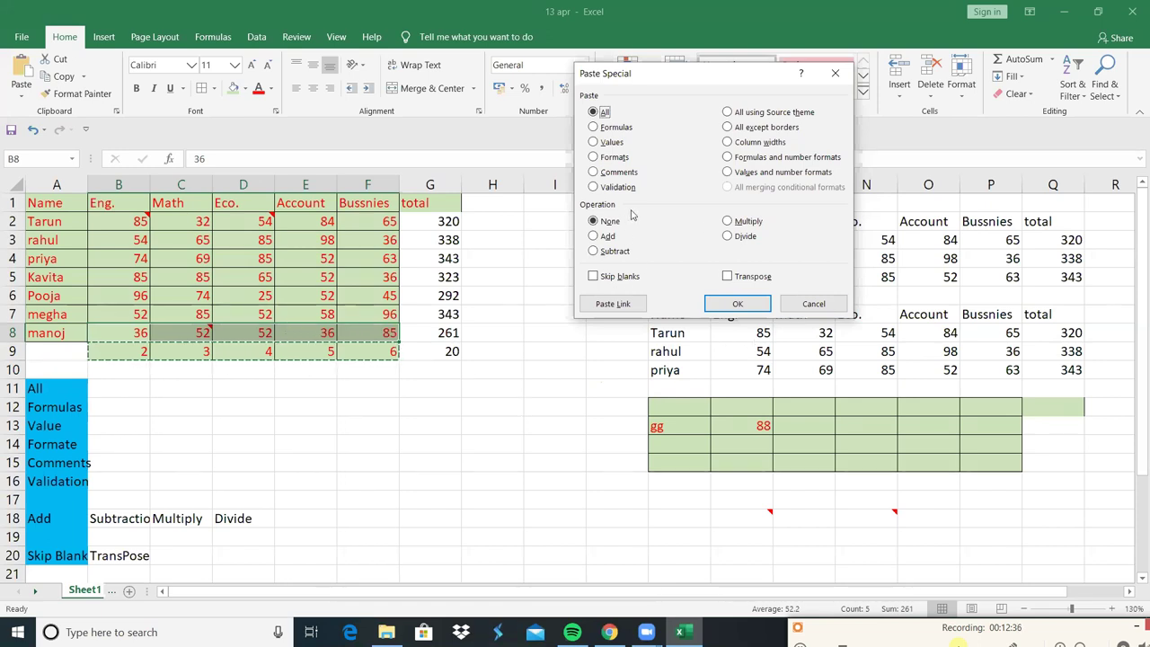
{"action": "left_click", "coordinate": [593, 236]}
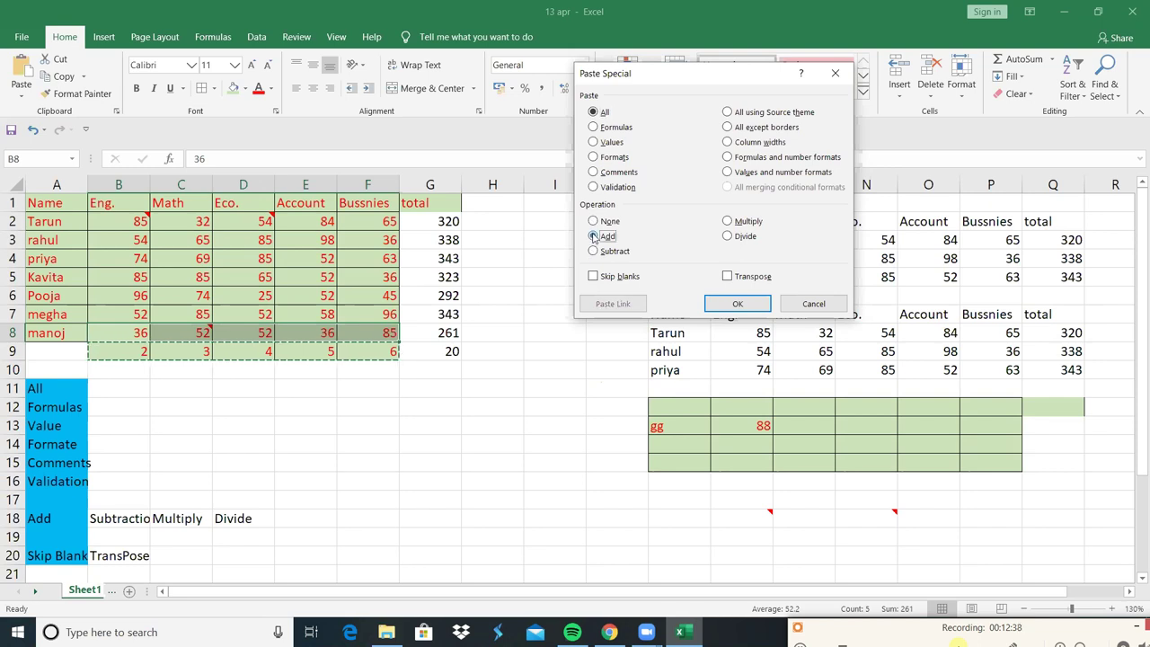
{"action": "left_click", "coordinate": [732, 306]}
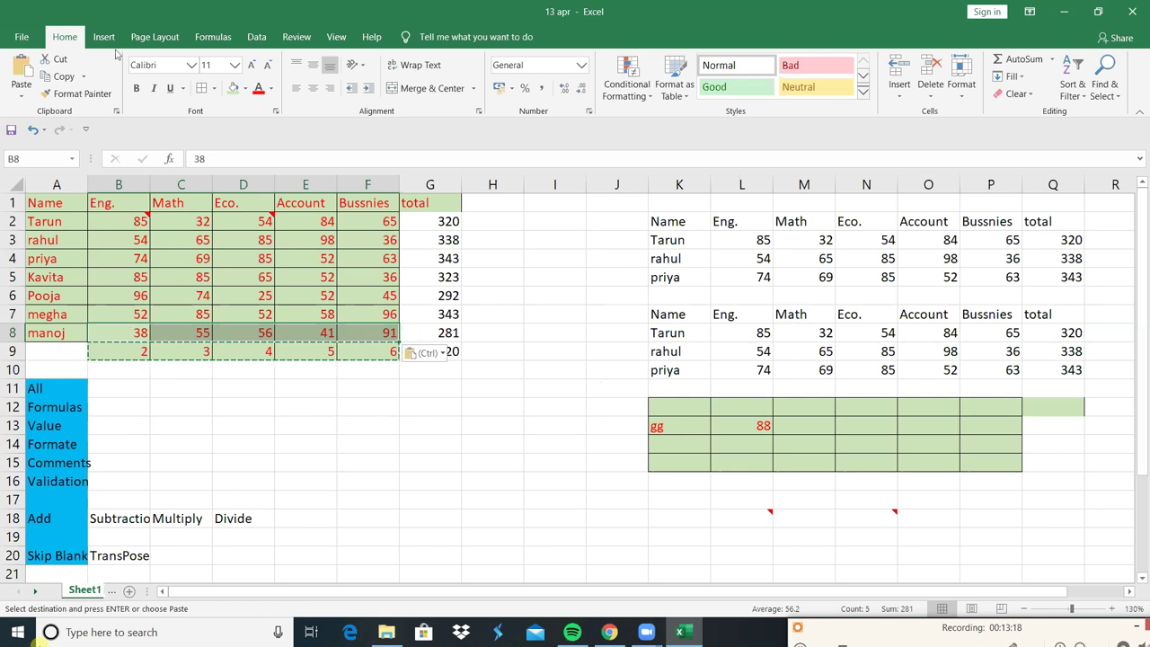
Step: Paste Special with Subtract onto row 8, restoring manoj's marks to 36, 52, 52, 36, 85
{"action": "left_click", "coordinate": [31, 96]}
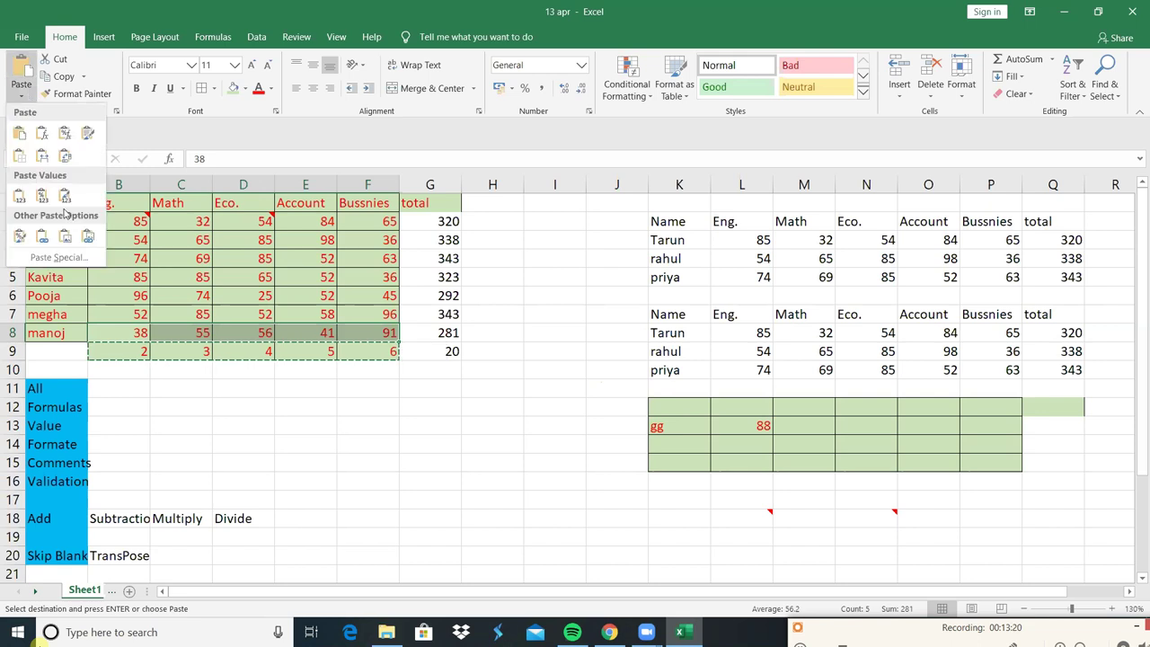
{"action": "left_click", "coordinate": [56, 258]}
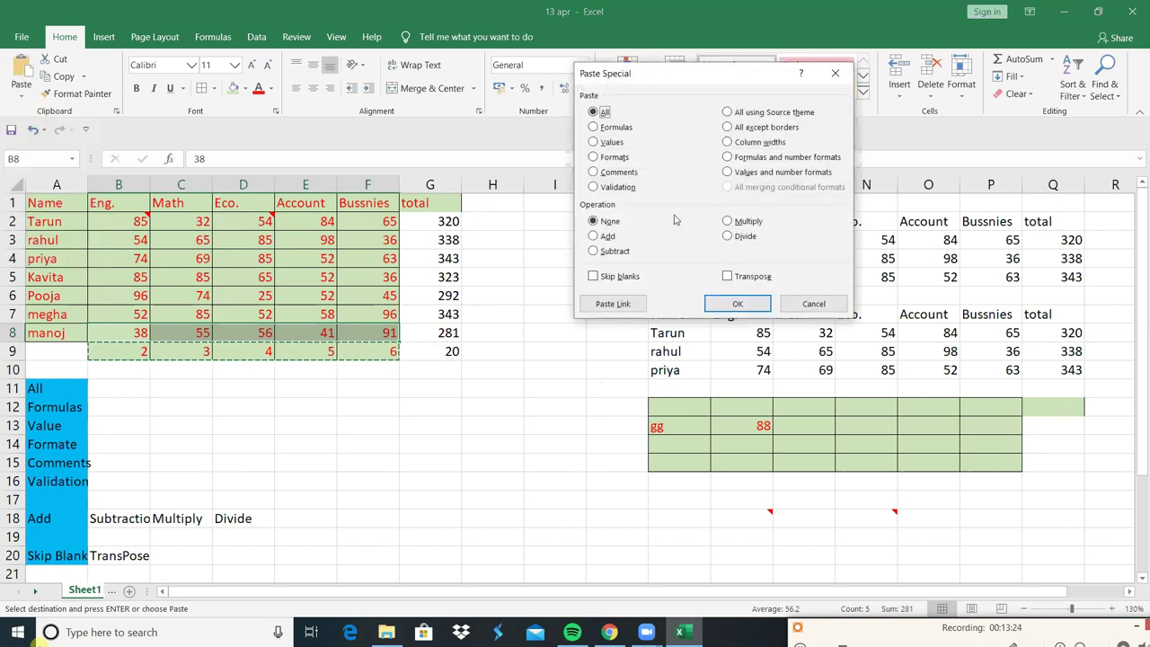
{"action": "left_click", "coordinate": [624, 254]}
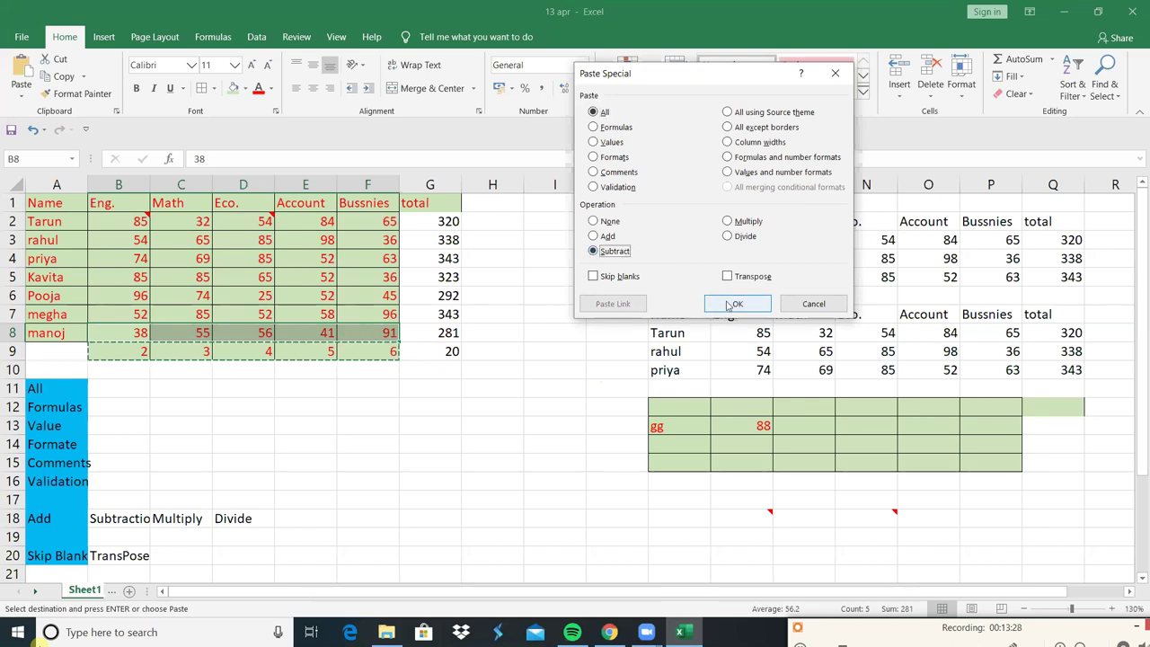
{"action": "left_click", "coordinate": [732, 306]}
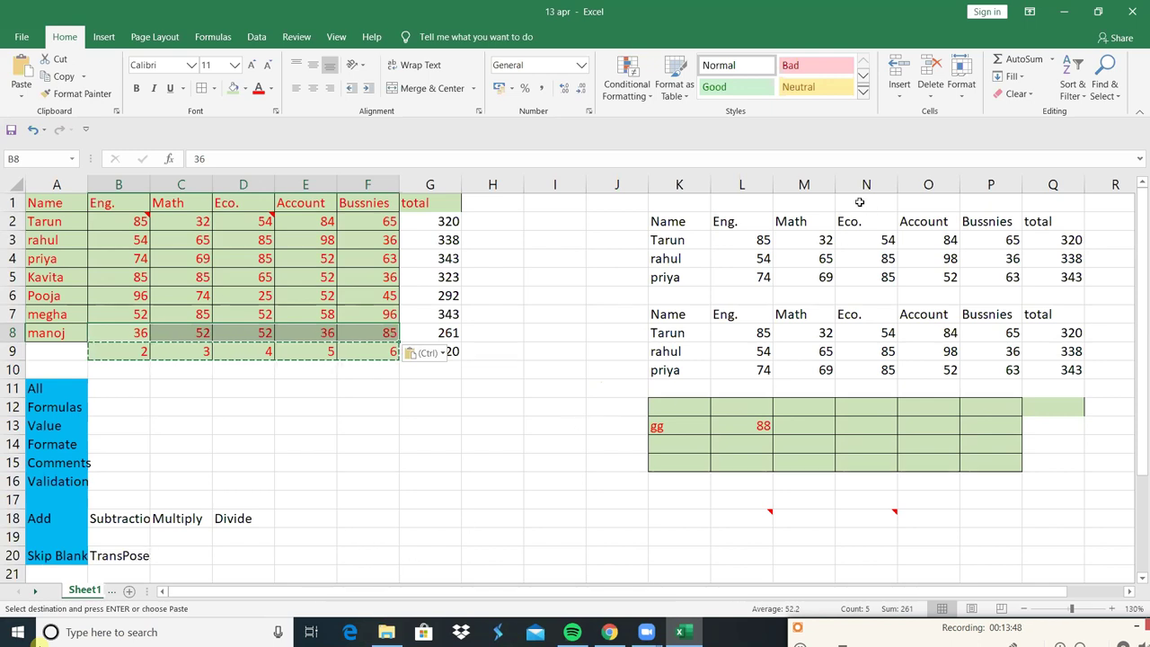
{"action": "left_click", "coordinate": [760, 260]}
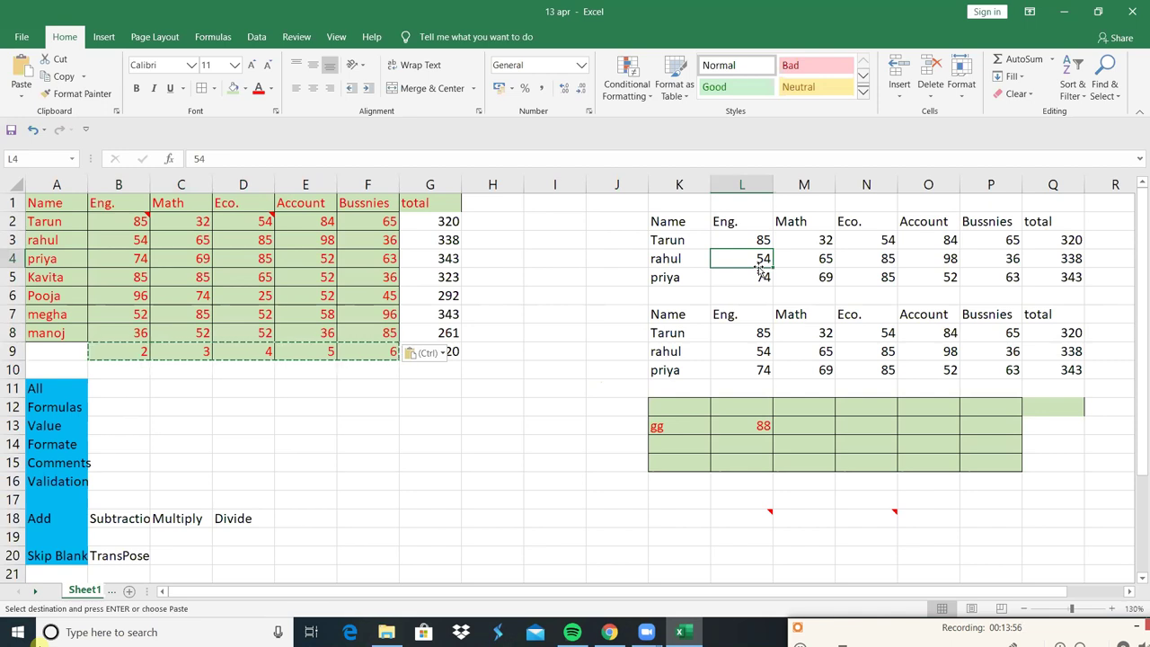
Step: Clear 54 from L4, 85 from N4 and 84 from O3 in the right-hand table
{"action": "key", "text": "Delete"}
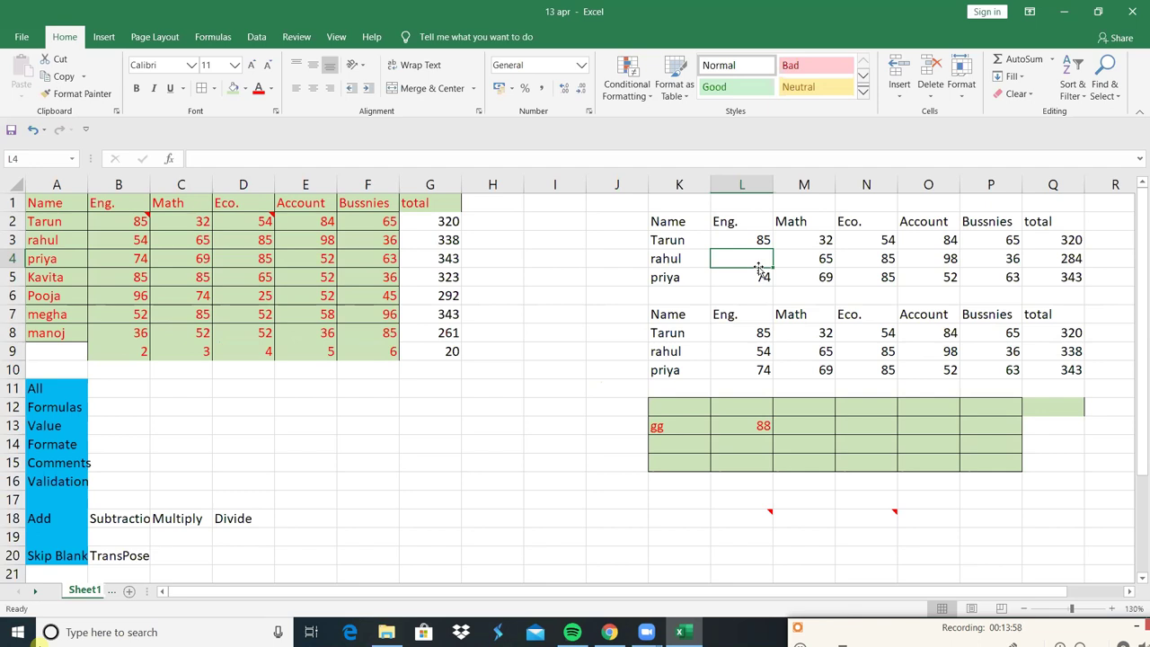
{"action": "key", "text": "Right"}
{"action": "key", "text": "Right"}
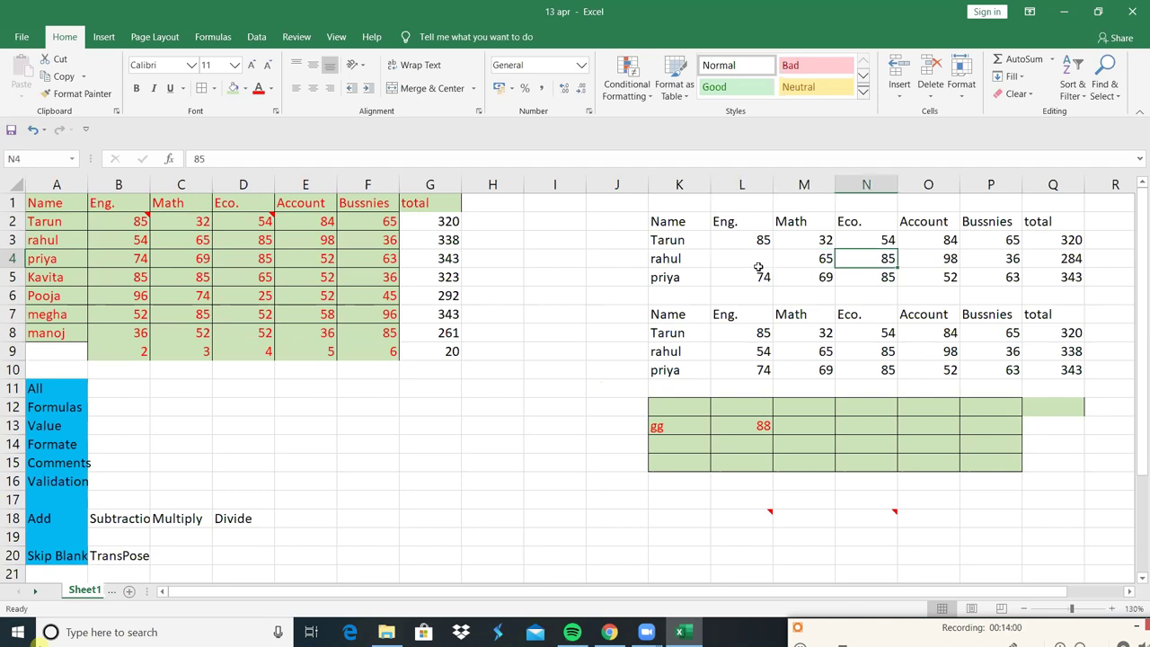
{"action": "key", "text": "Delete"}
{"action": "key", "text": "Up"}
{"action": "key", "text": "Right"}
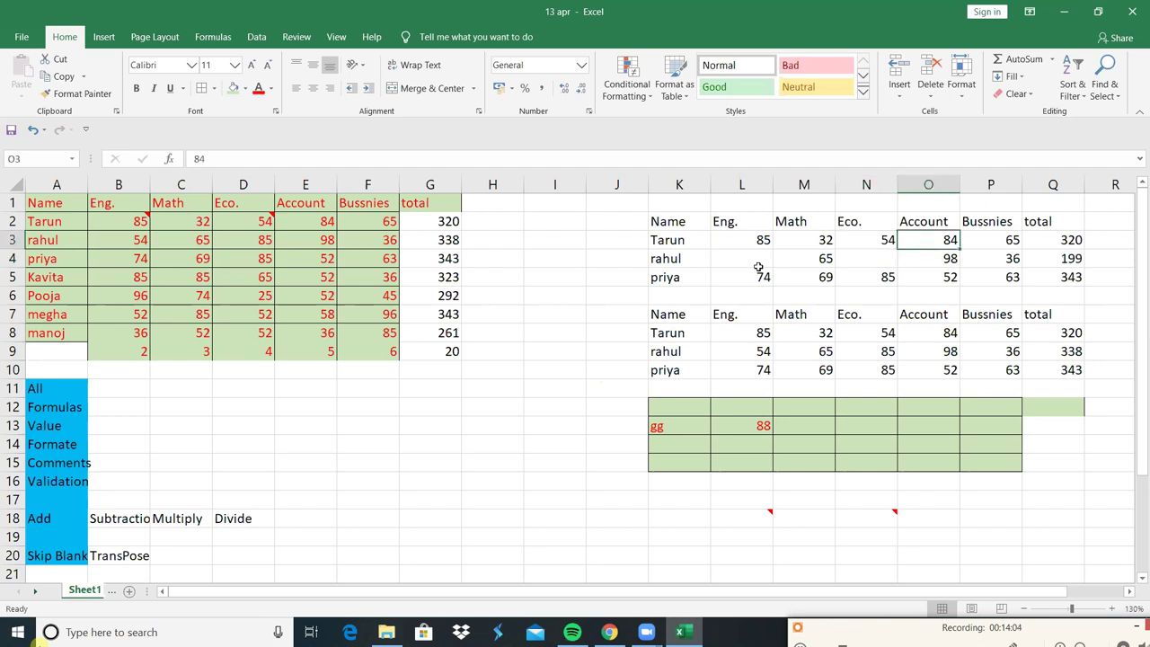
{"action": "key", "text": "Delete"}
Step: Clear the 63 from P5, leaving totals of 236, 199 and 280
{"action": "key", "text": "Down"}
{"action": "key", "text": "Down"}
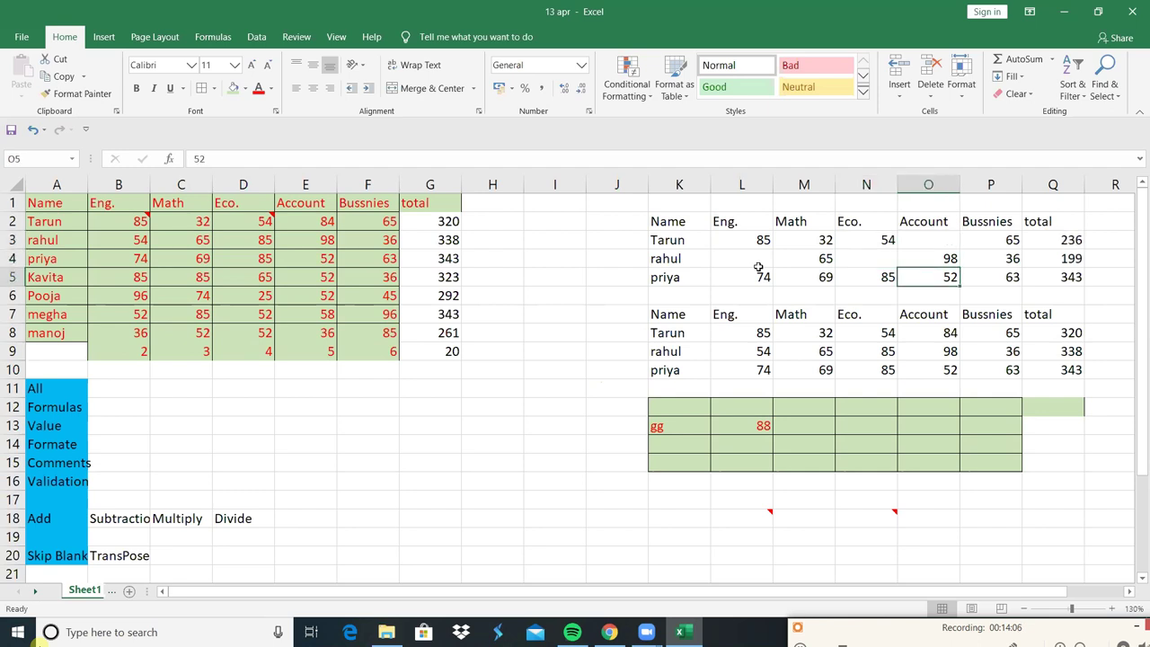
{"action": "key", "text": "Right"}
{"action": "key", "text": "Home"}
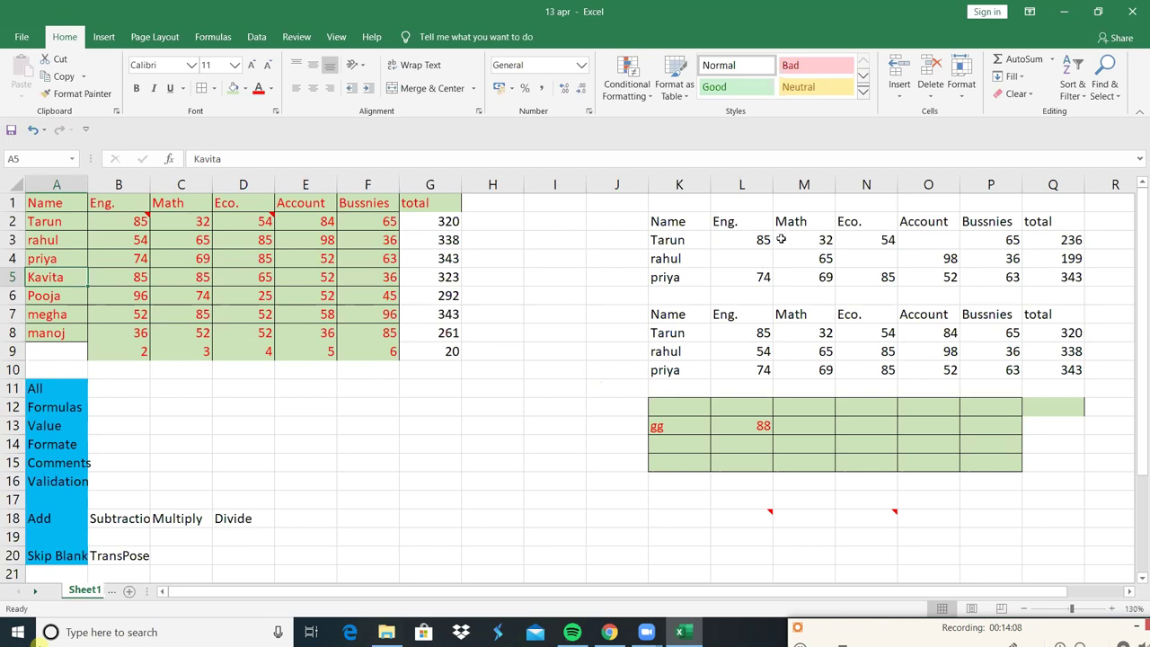
{"action": "double_click", "coordinate": [997, 276]}
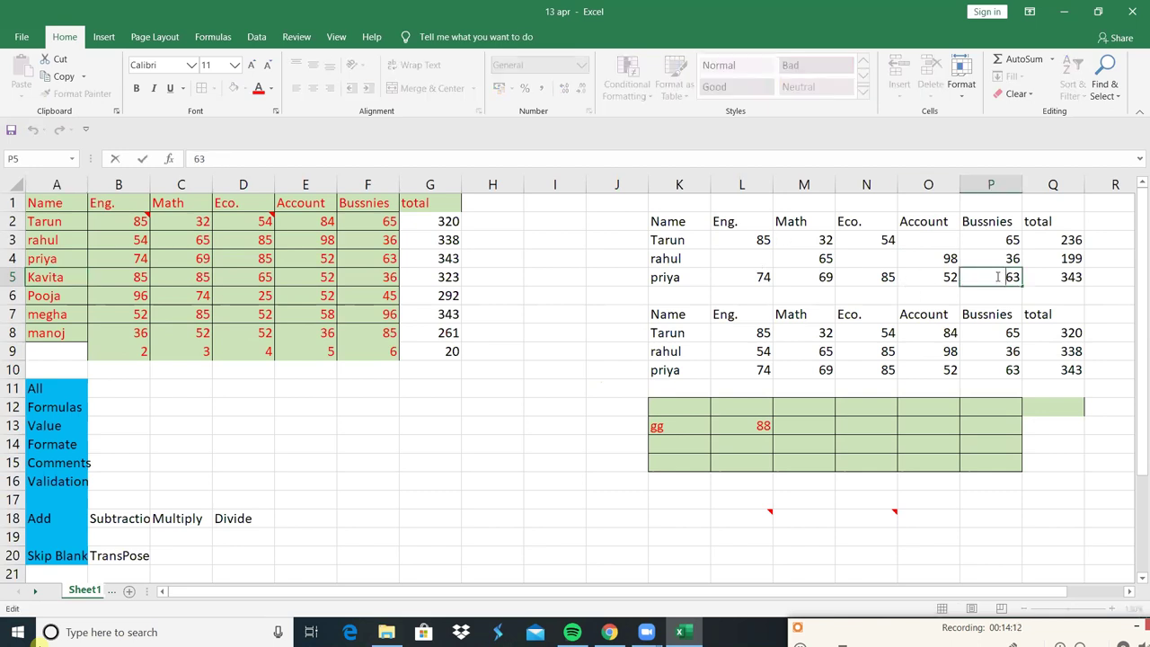
{"action": "key", "text": "Escape"}
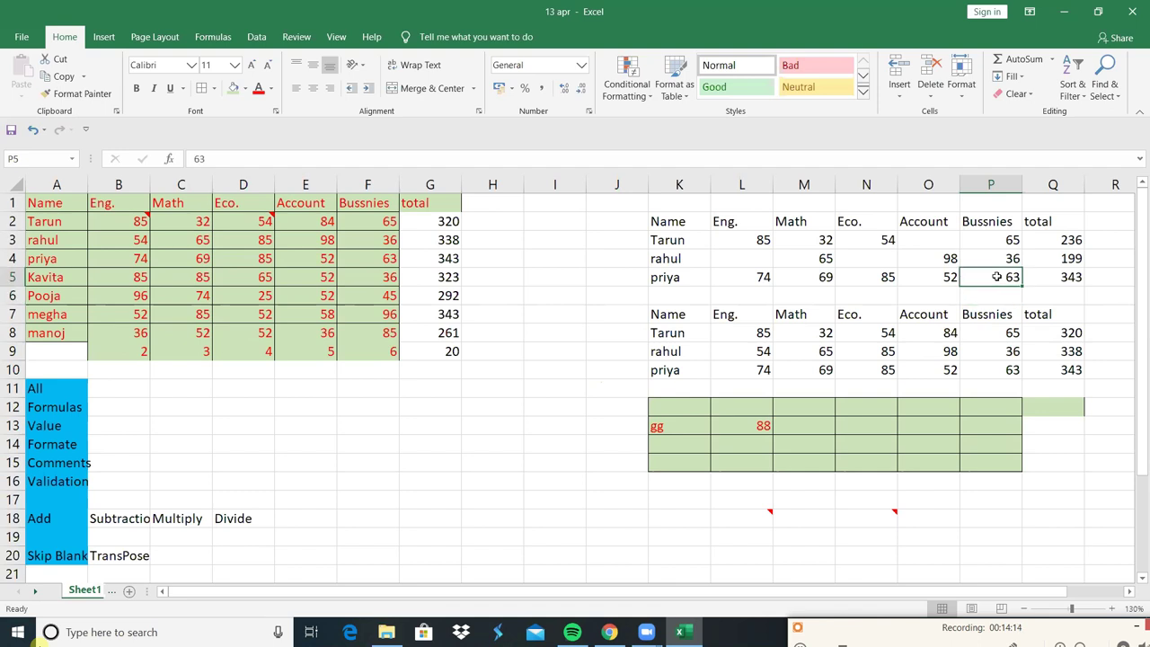
{"action": "key", "text": "Home"}
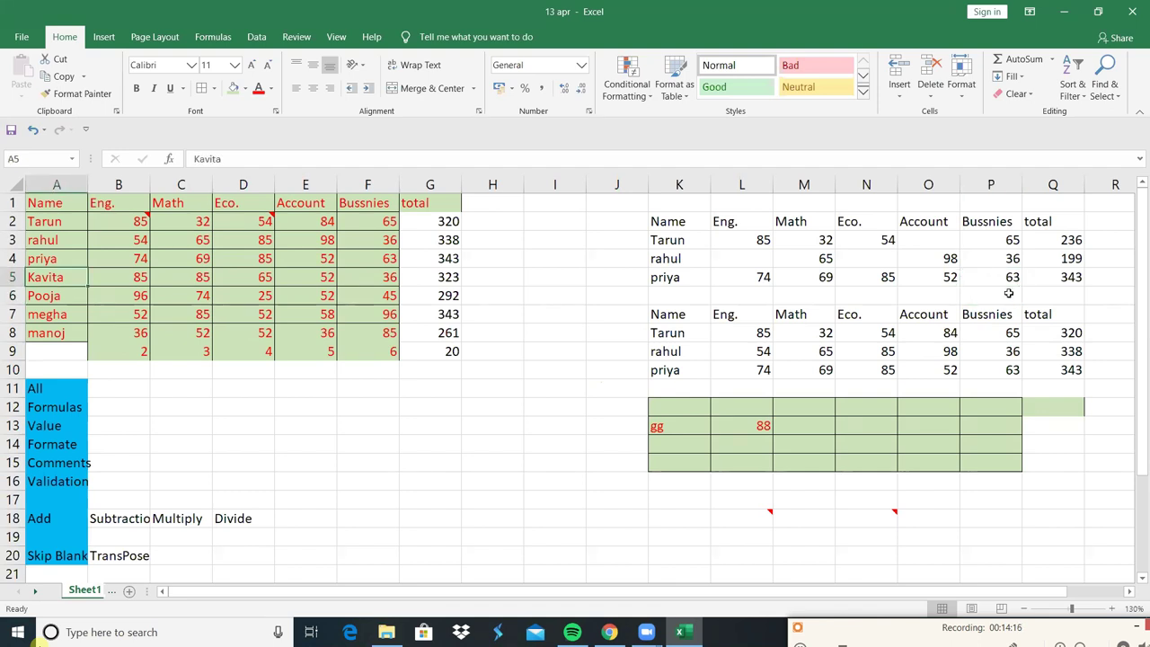
{"action": "left_click", "coordinate": [1012, 277]}
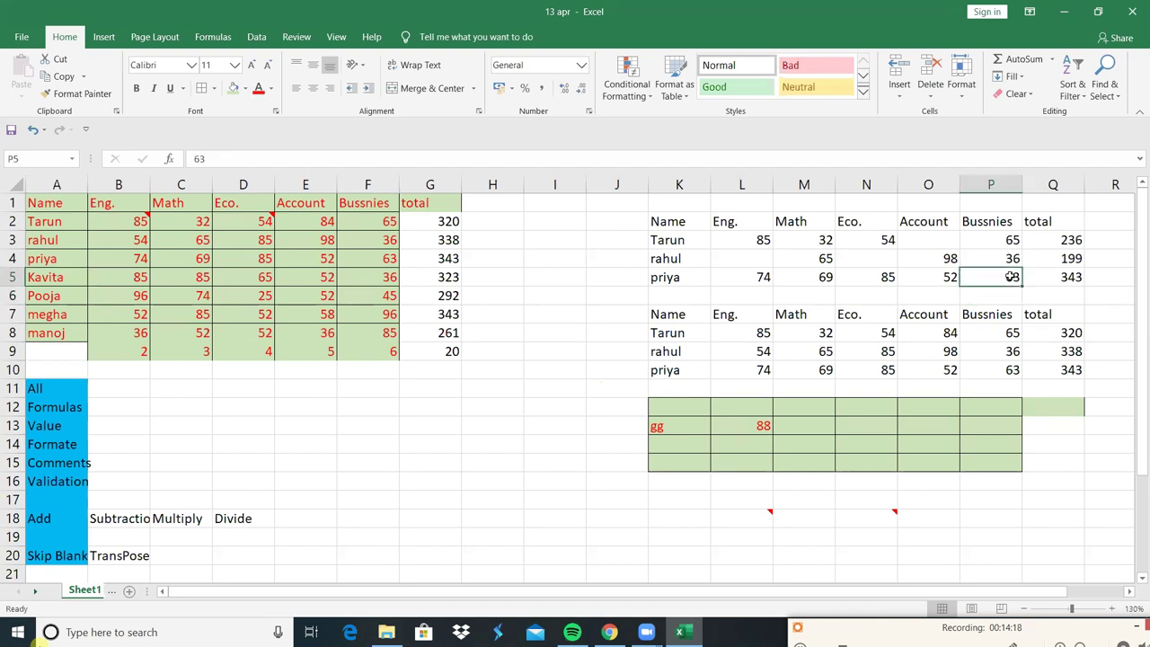
{"action": "key", "text": "Delete"}
{"action": "left_click", "coordinate": [936, 273]}
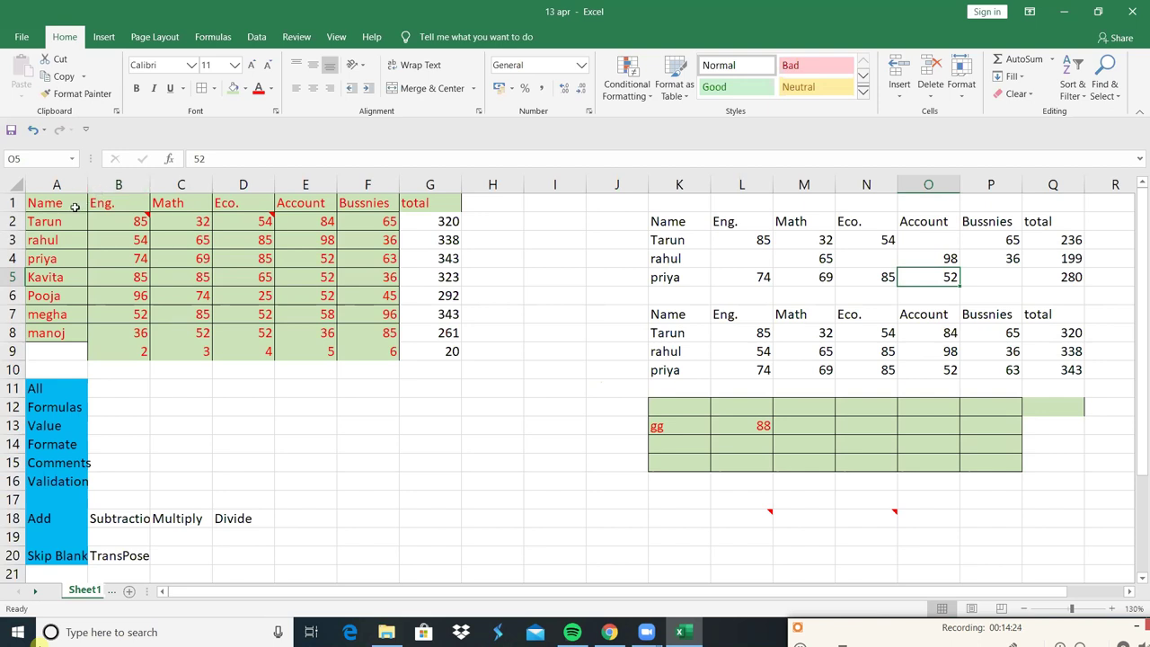
Step: Copy the marks table's header and first three student rows (A1:G4)
{"action": "left_click_drag", "start_coordinate": [75, 207], "coordinate": [109, 250]}
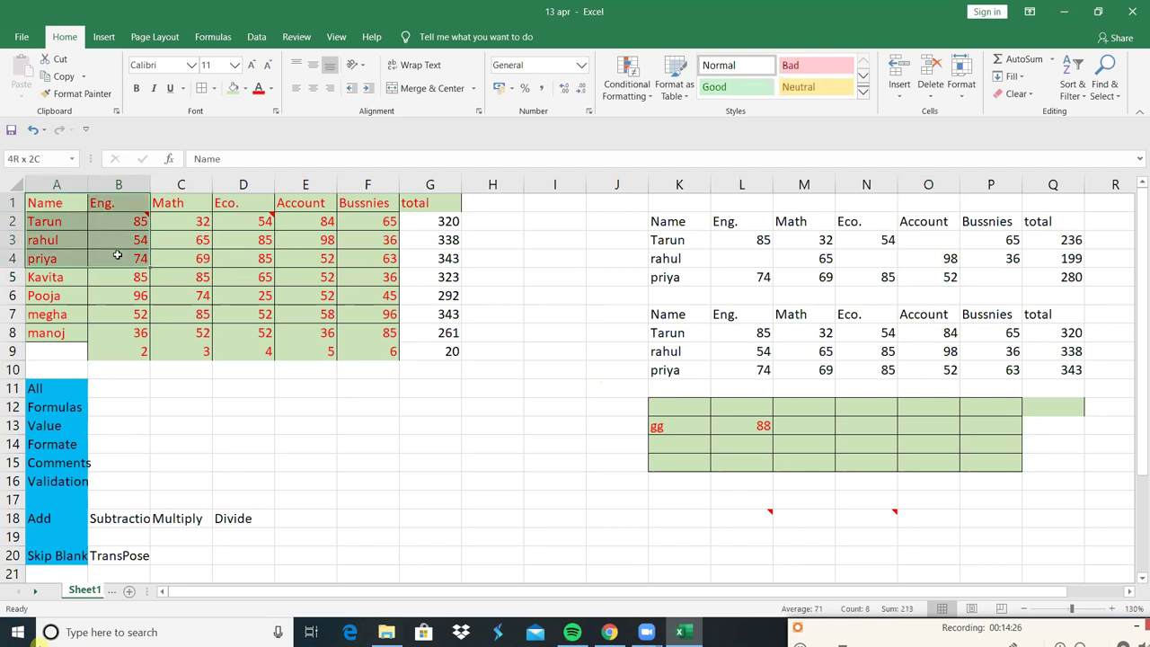
{"action": "mouse_move", "coordinate": [110, 249]}
{"action": "left_mouse_down"}
{"action": "mouse_move", "coordinate": [265, 242]}
{"action": "mouse_move", "coordinate": [455, 255]}
{"action": "left_mouse_up"}
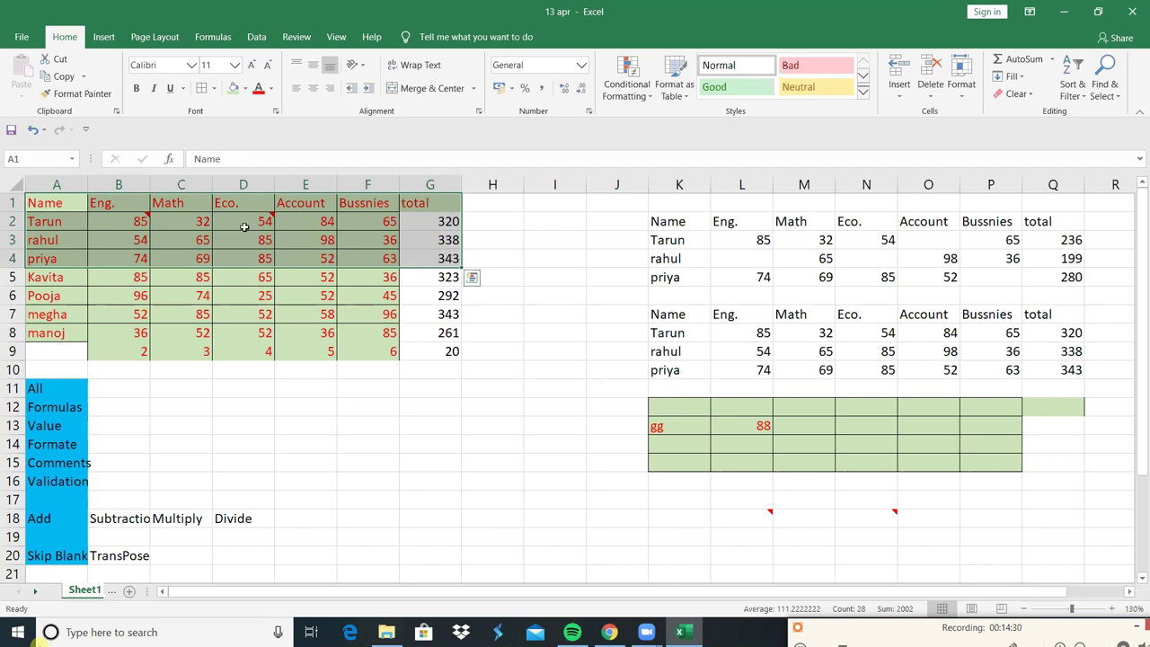
{"action": "left_click", "coordinate": [59, 78]}
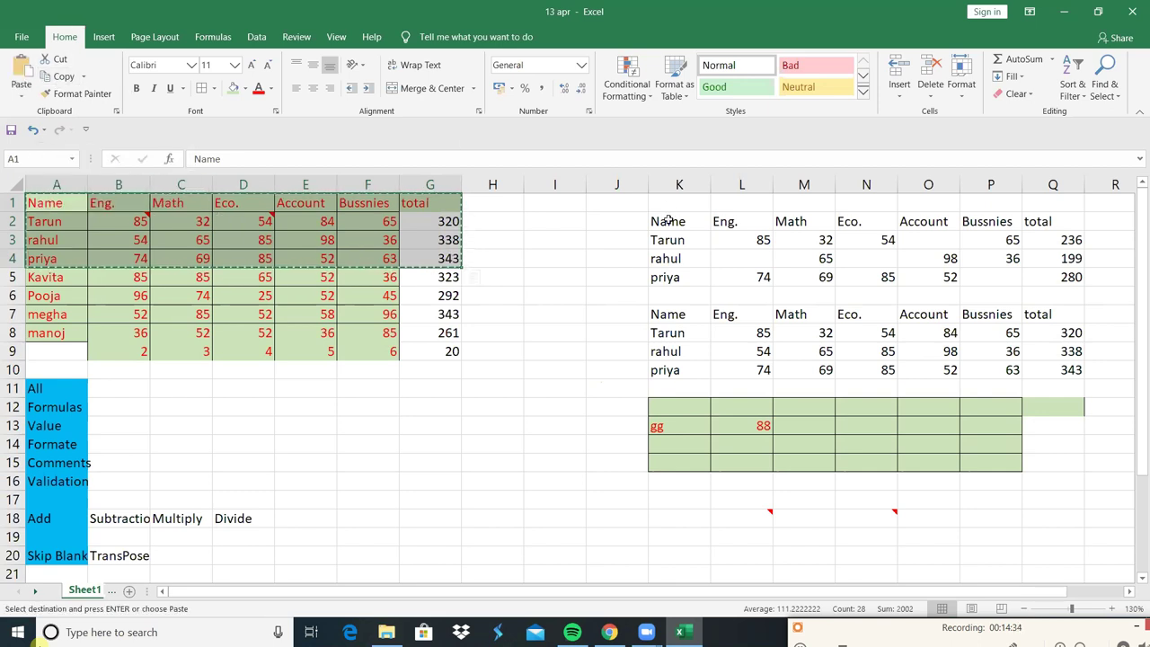
Step: Paste over K2:Q5 with Skip blanks, restoring totals 320, 338 and 343
{"action": "mouse_move", "coordinate": [656, 221]}
{"action": "left_mouse_down"}
{"action": "mouse_move", "coordinate": [768, 277]}
{"action": "mouse_move", "coordinate": [946, 259]}
{"action": "left_mouse_up"}
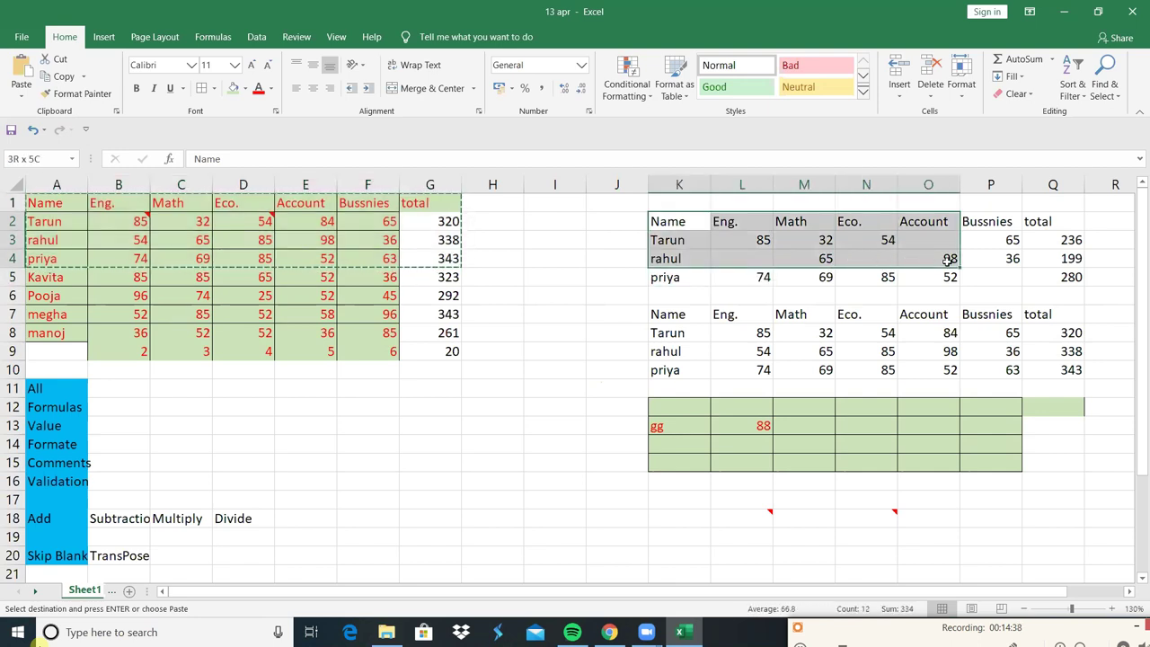
{"action": "left_click_drag", "start_coordinate": [948, 259], "coordinate": [1068, 278]}
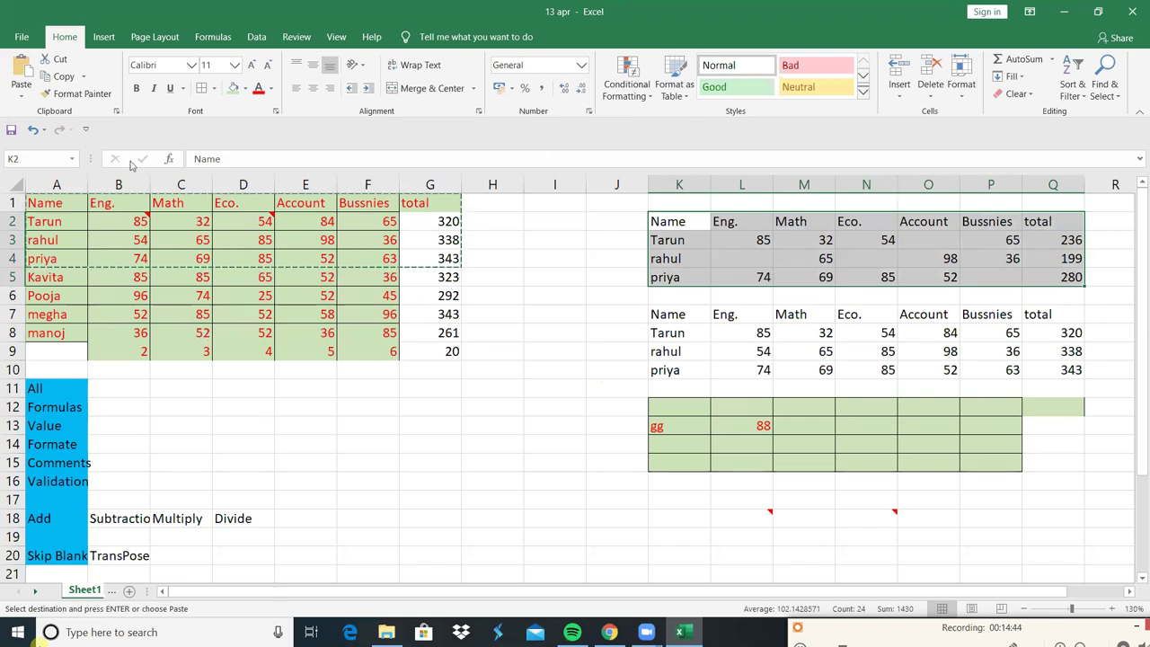
{"action": "left_click", "coordinate": [21, 97]}
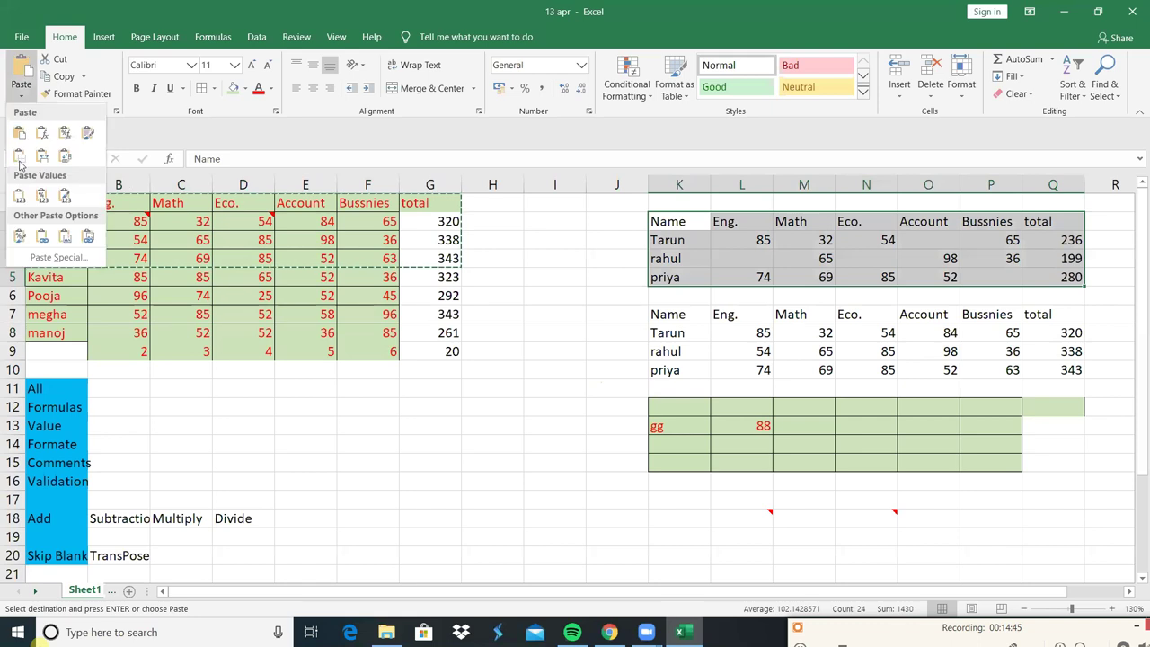
{"action": "left_click", "coordinate": [57, 258]}
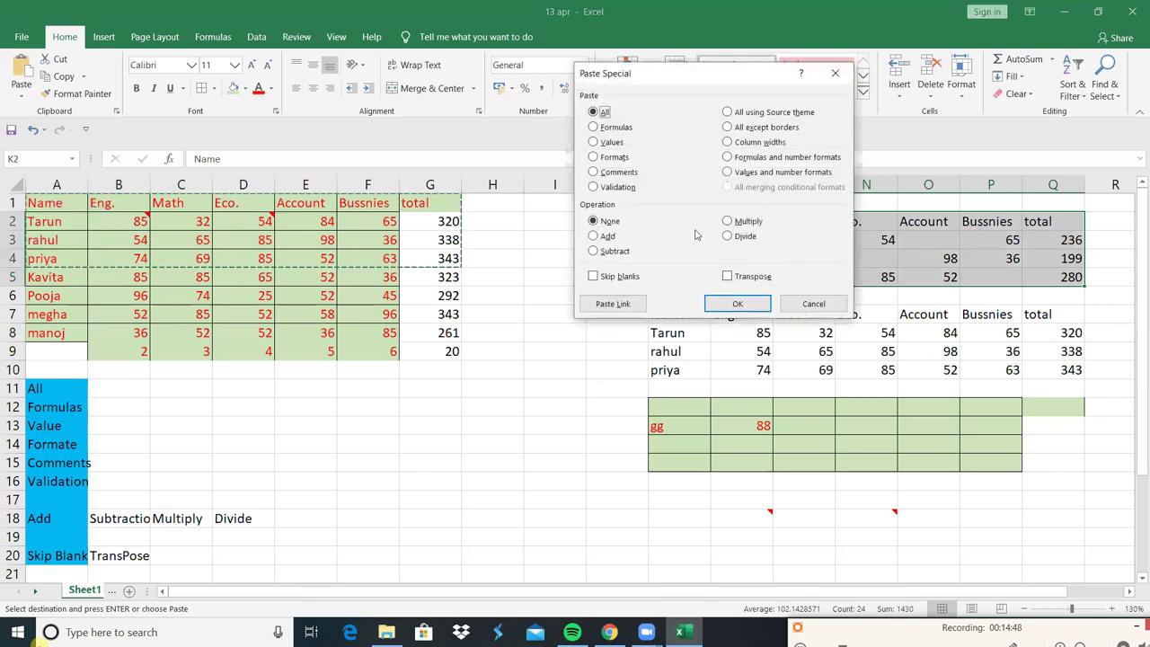
{"action": "left_click", "coordinate": [622, 276]}
{"action": "left_click", "coordinate": [728, 302]}
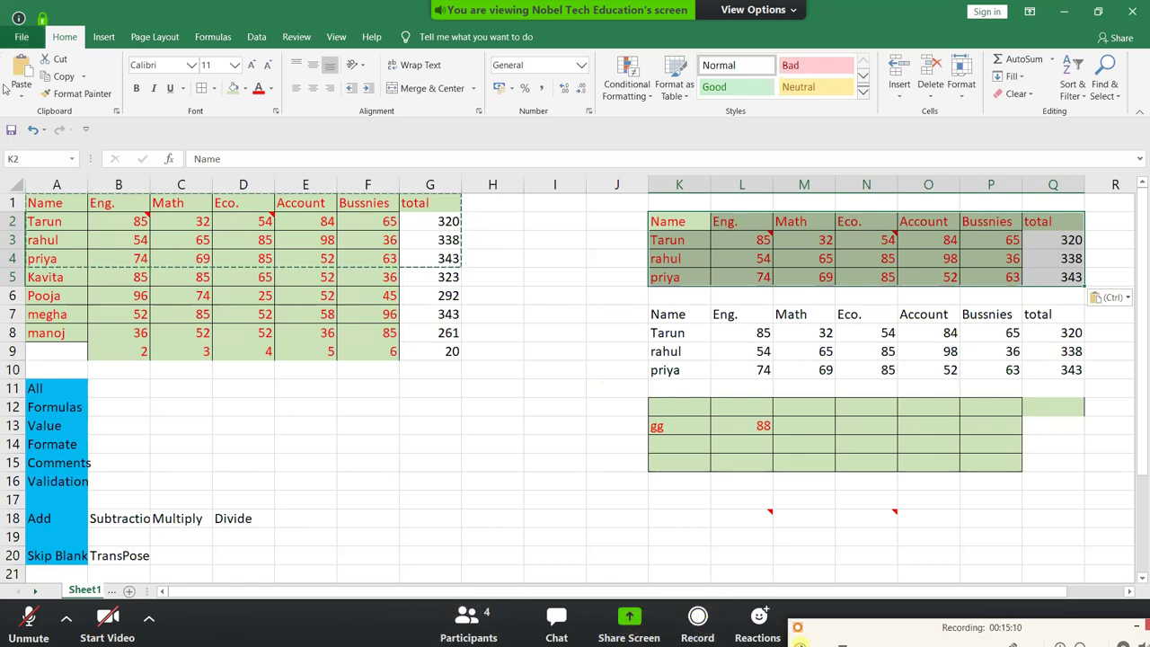
{"action": "left_click_drag", "start_coordinate": [1139, 414], "coordinate": [1140, 452]}
{"action": "scroll", "coordinate": [930, 501], "scroll_direction": "up", "scroll_amount": 2}
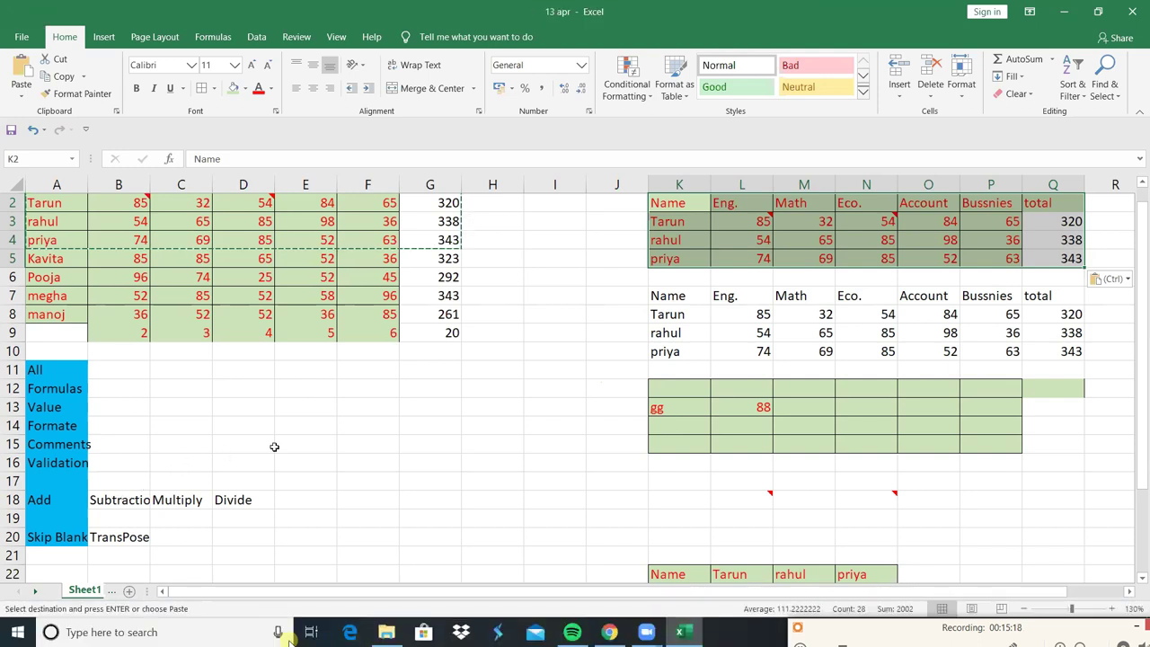
{"action": "left_click", "coordinate": [333, 459]}
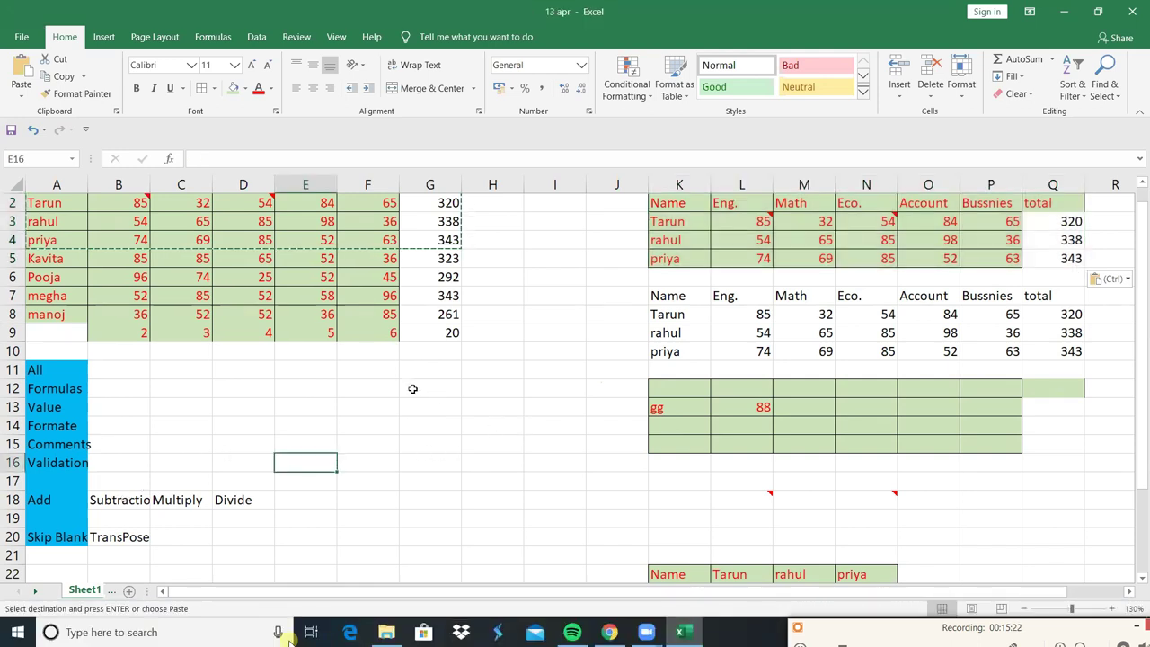
{"action": "left_click", "coordinate": [329, 402]}
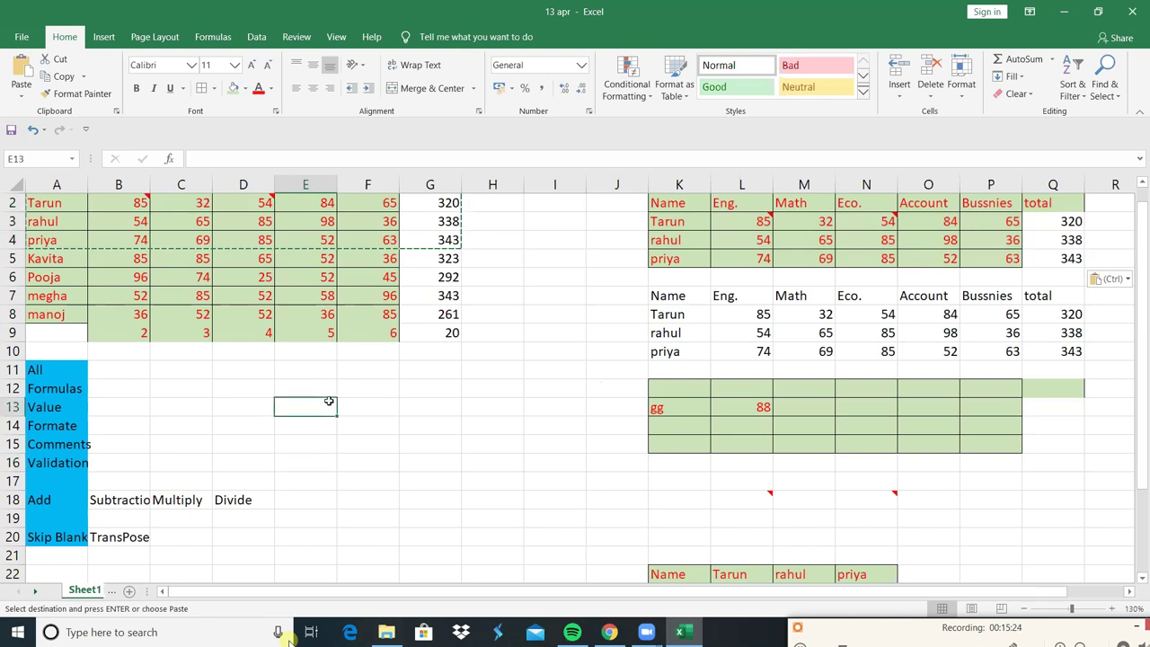
{"action": "key", "text": "Escape"}
{"action": "type", "text": "58"}
{"action": "key", "text": "Return"}
{"action": "type", "text": "6"}
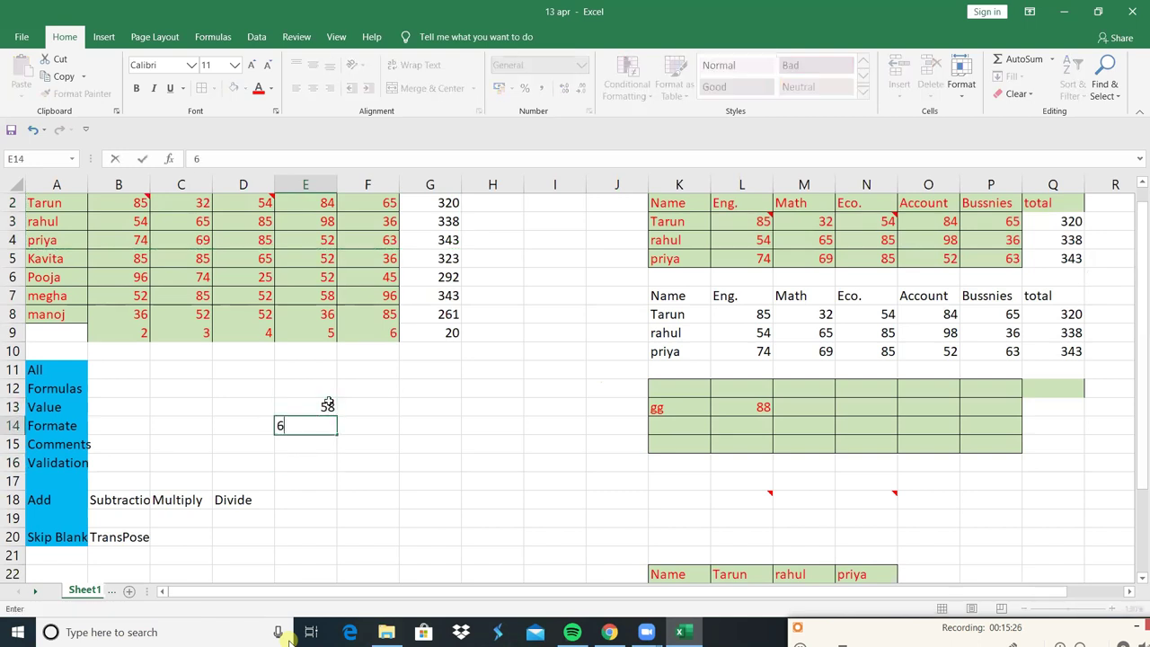
{"action": "type", "text": "9"}
{"action": "key", "text": "Return"}
{"action": "type", "text": "98"}
{"action": "key", "text": "Return"}
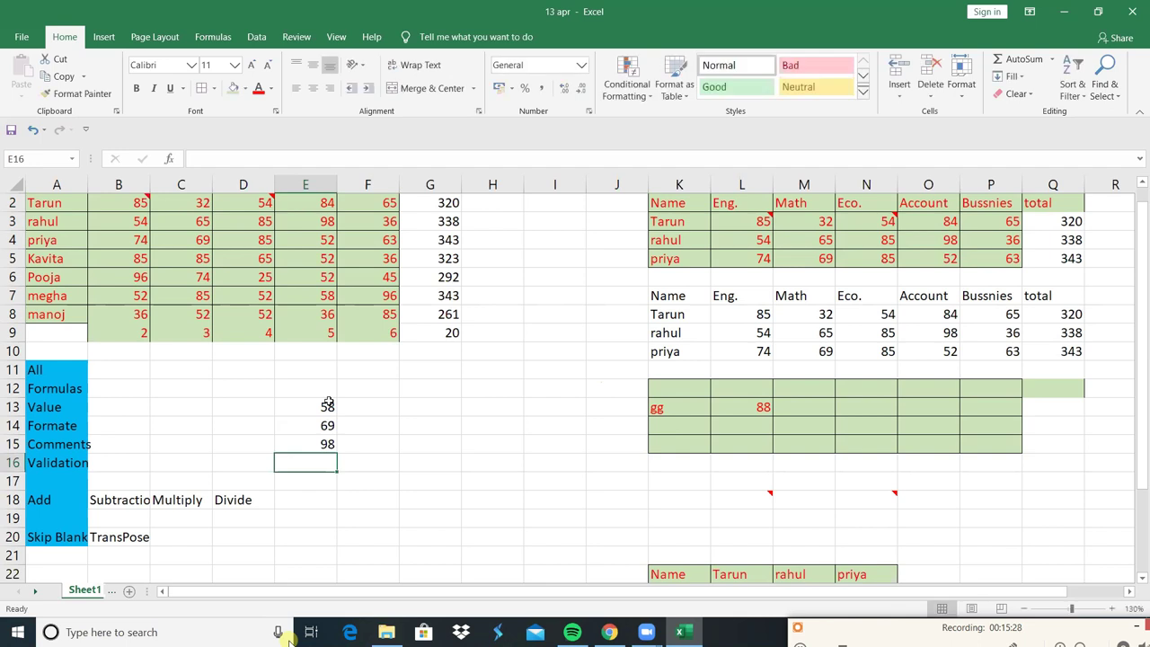
{"action": "type", "text": "lof"}
{"action": "key", "text": "Return"}
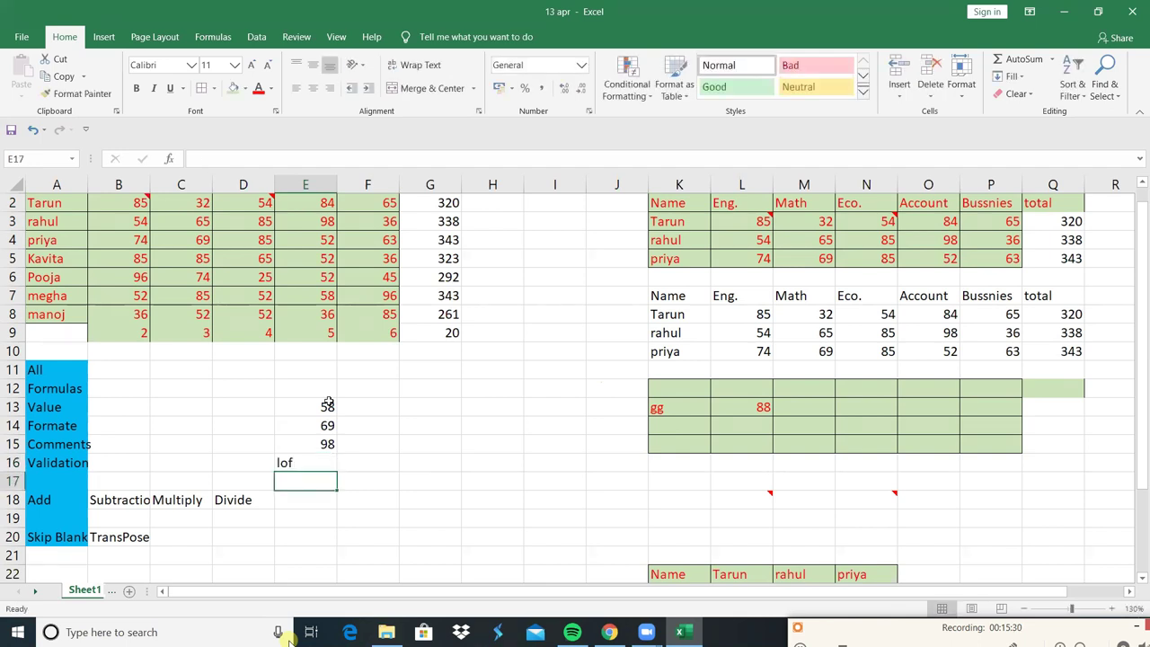
{"action": "type", "text": "987456"}
{"action": "key", "text": "Return"}
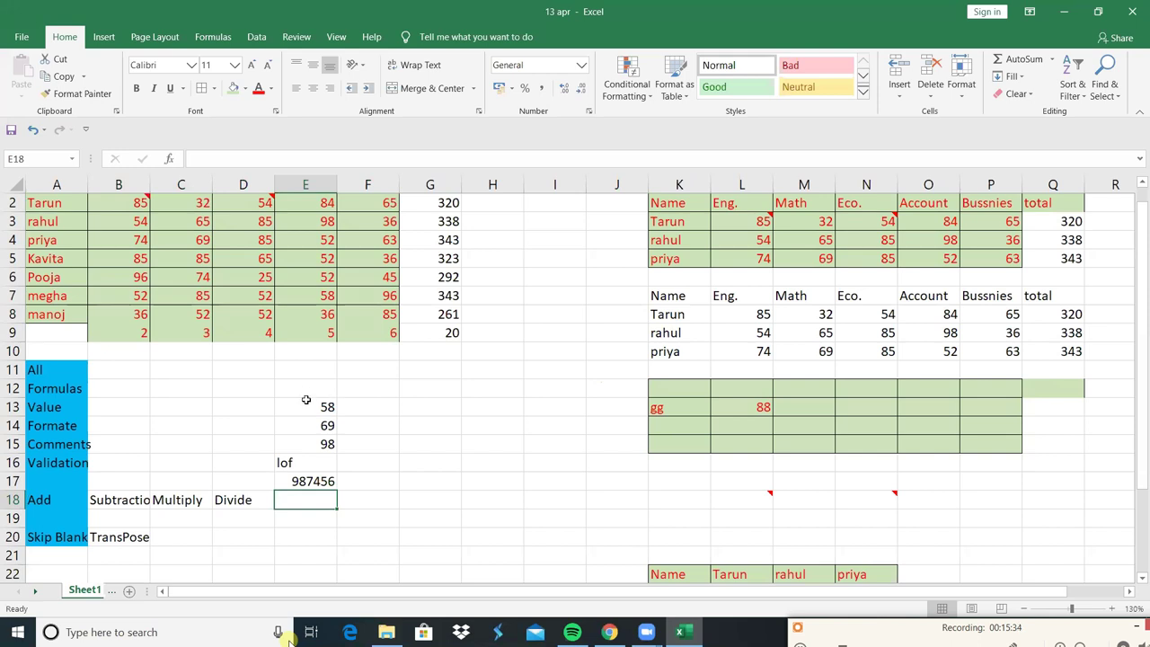
{"action": "left_click", "coordinate": [305, 400]}
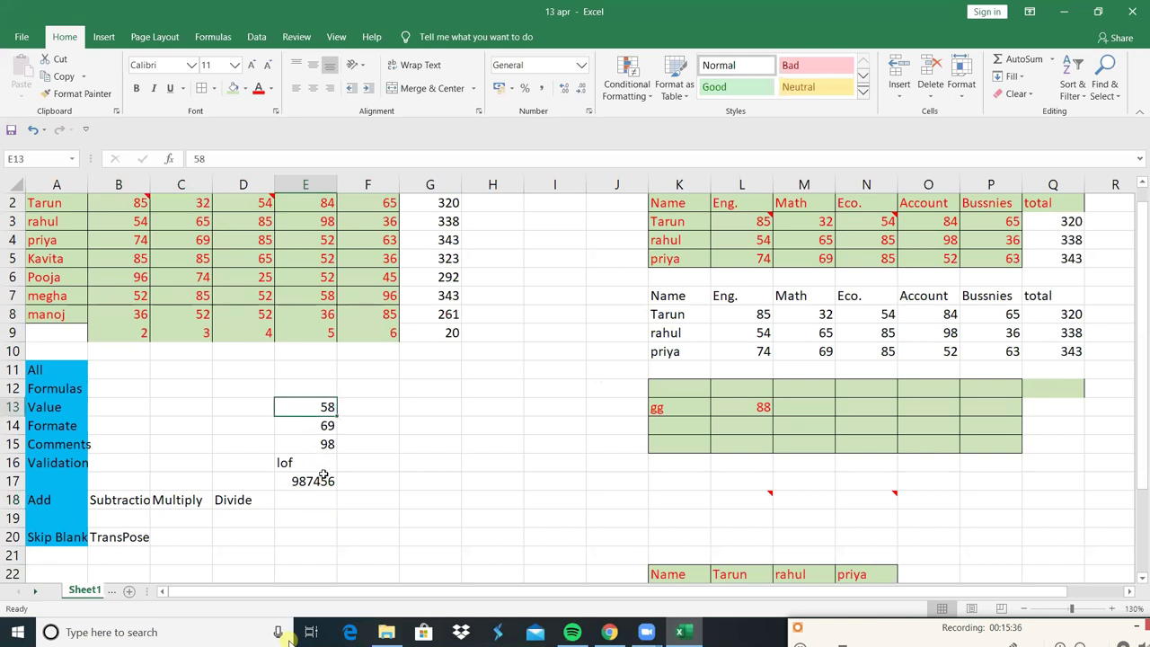
{"action": "left_click", "coordinate": [323, 474], "text": "shift"}
{"action": "key", "text": "Delete"}
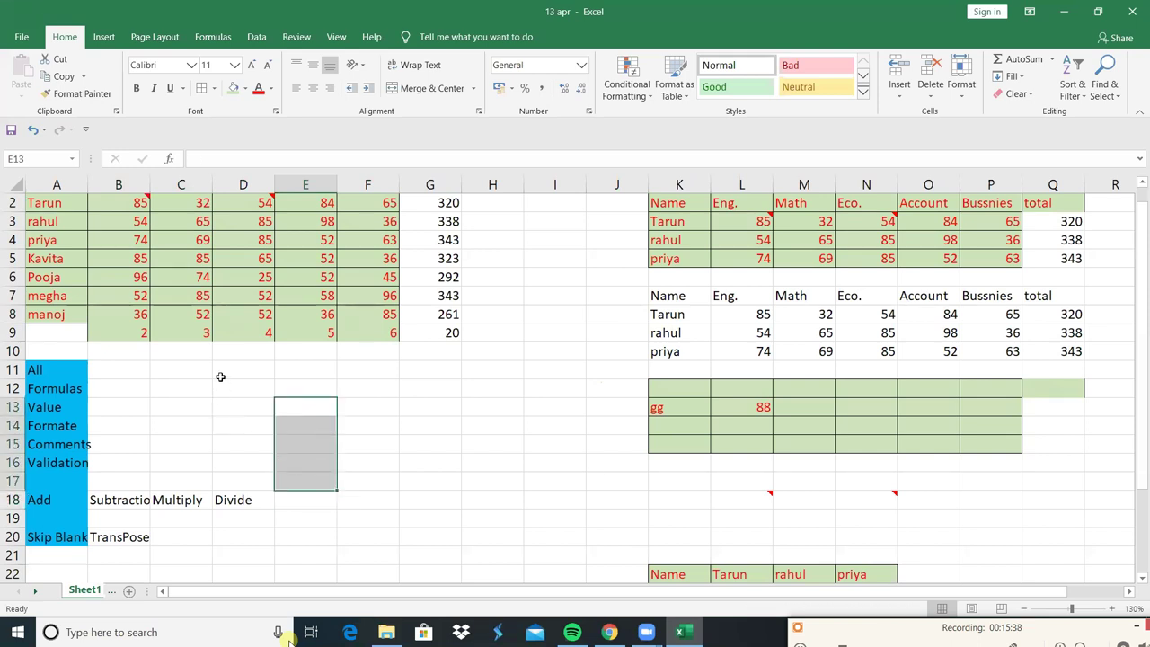
{"action": "left_click_drag", "start_coordinate": [213, 357], "coordinate": [314, 405]}
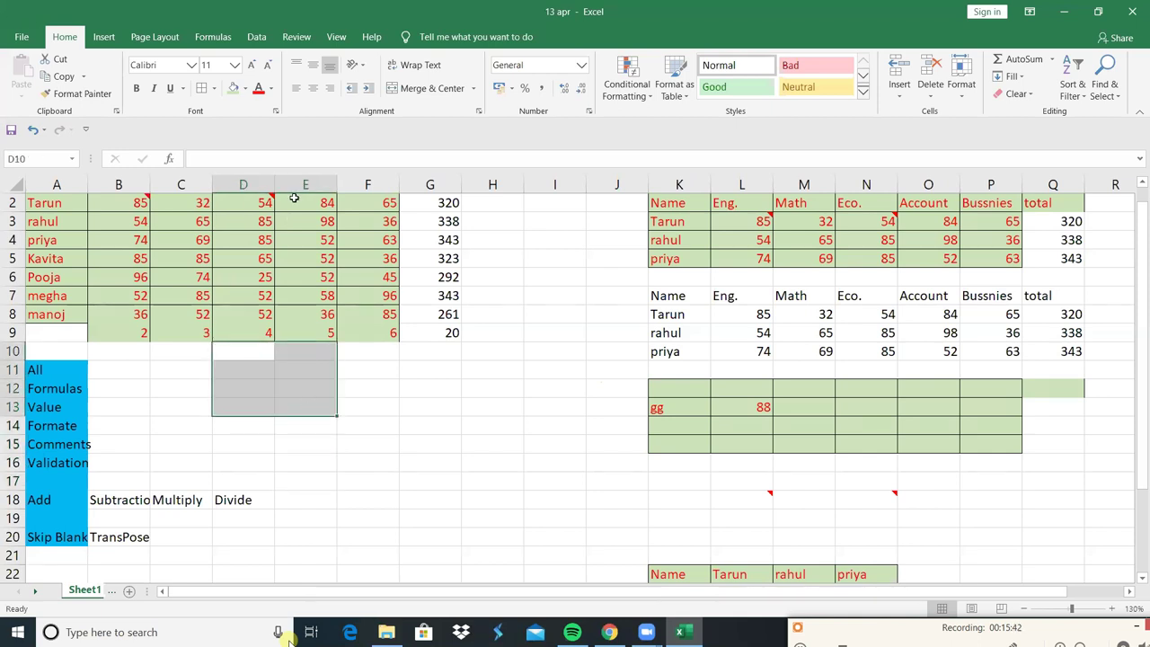
Step: Open Data Validation for D10:E13, keep Allow at Any value, and reopen the Allow list
{"action": "left_click", "coordinate": [256, 35]}
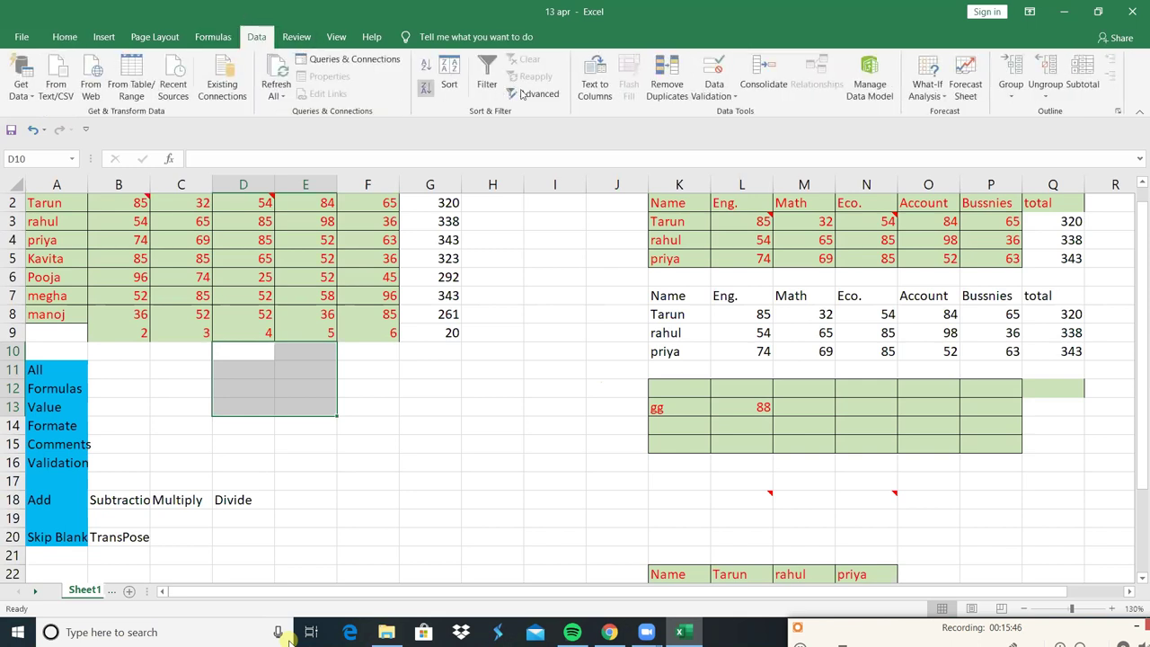
{"action": "left_click", "coordinate": [732, 100]}
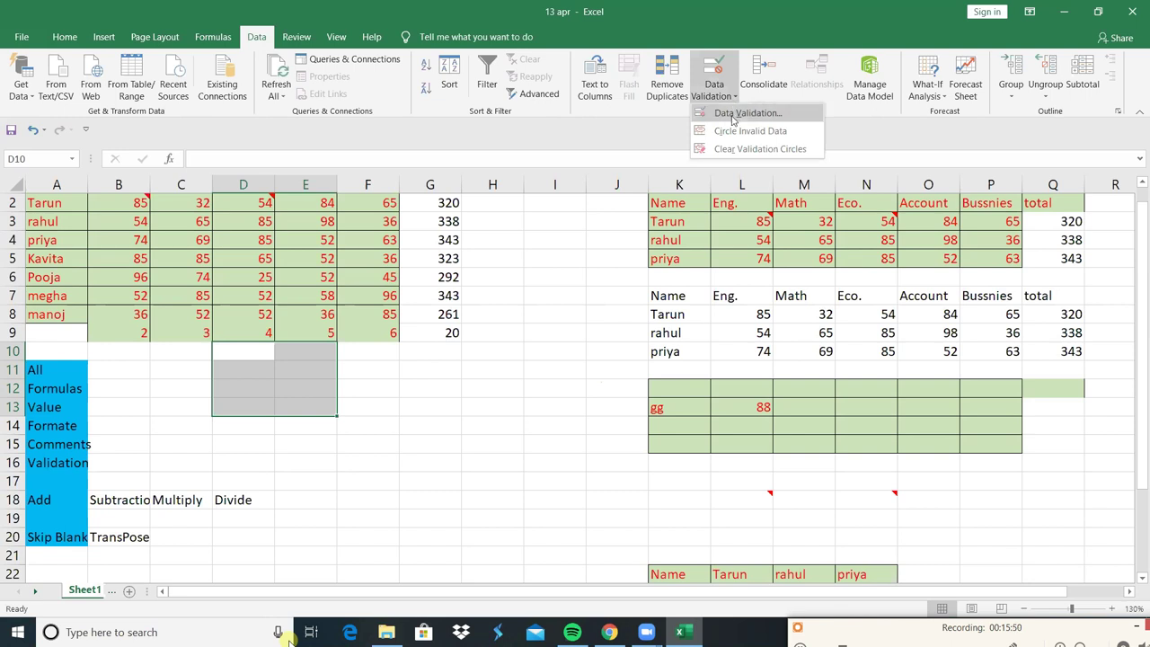
{"action": "left_click", "coordinate": [734, 115]}
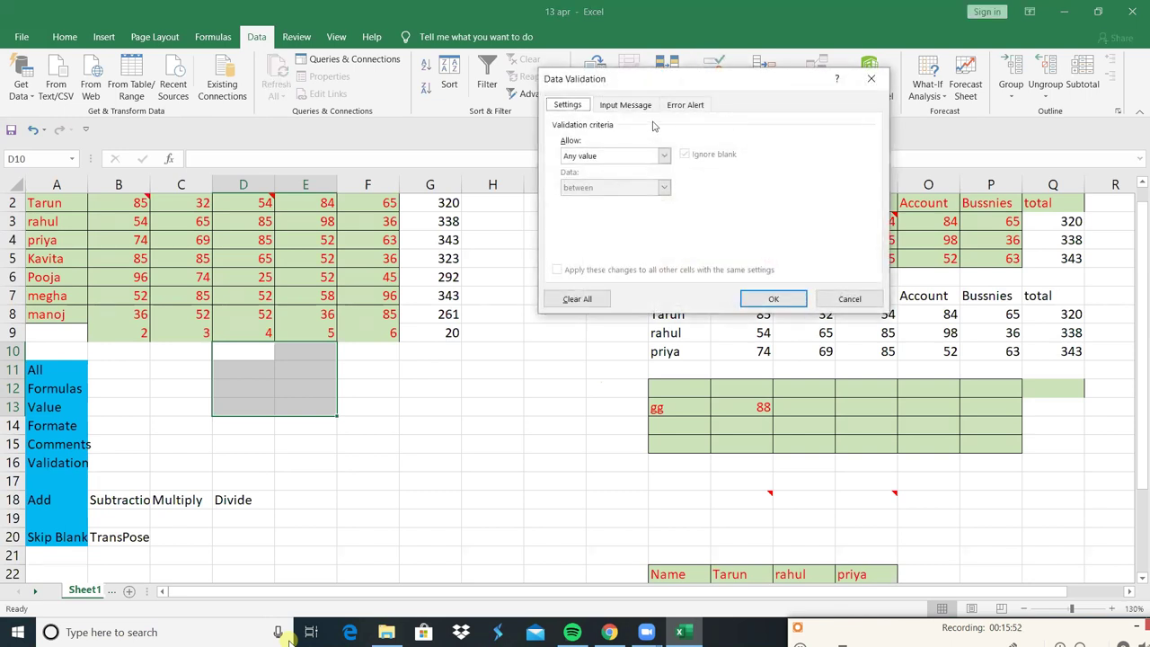
{"action": "left_click", "coordinate": [625, 159]}
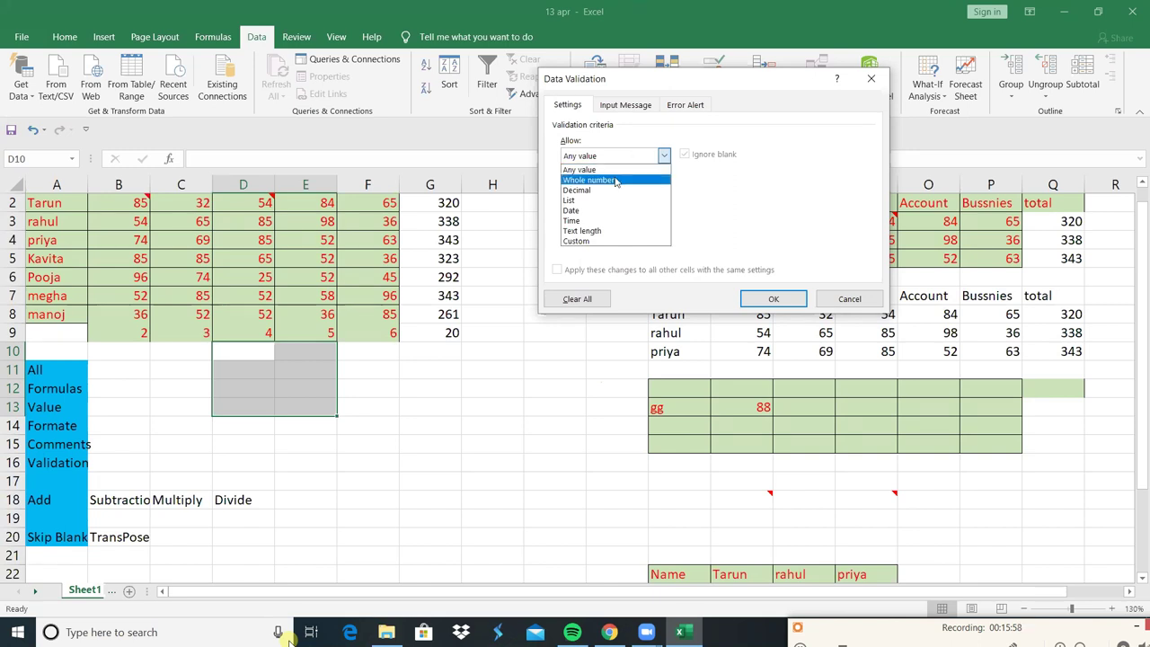
{"action": "key", "text": "Up"}
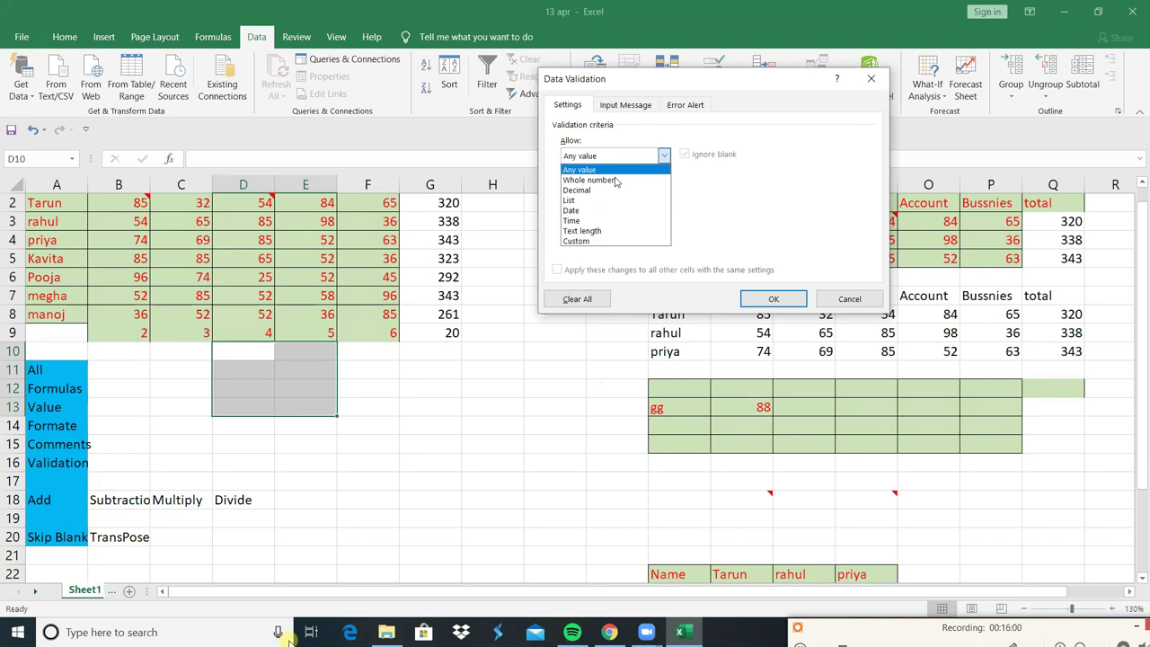
{"action": "key", "text": "Return"}
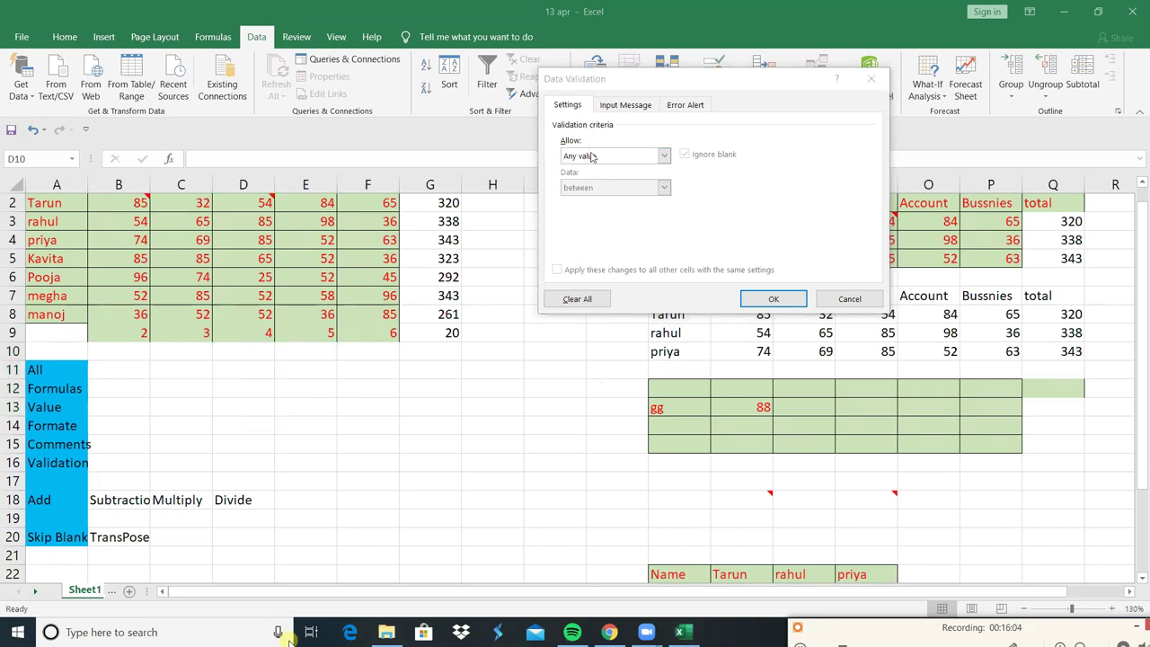
{"action": "left_click", "coordinate": [591, 156]}
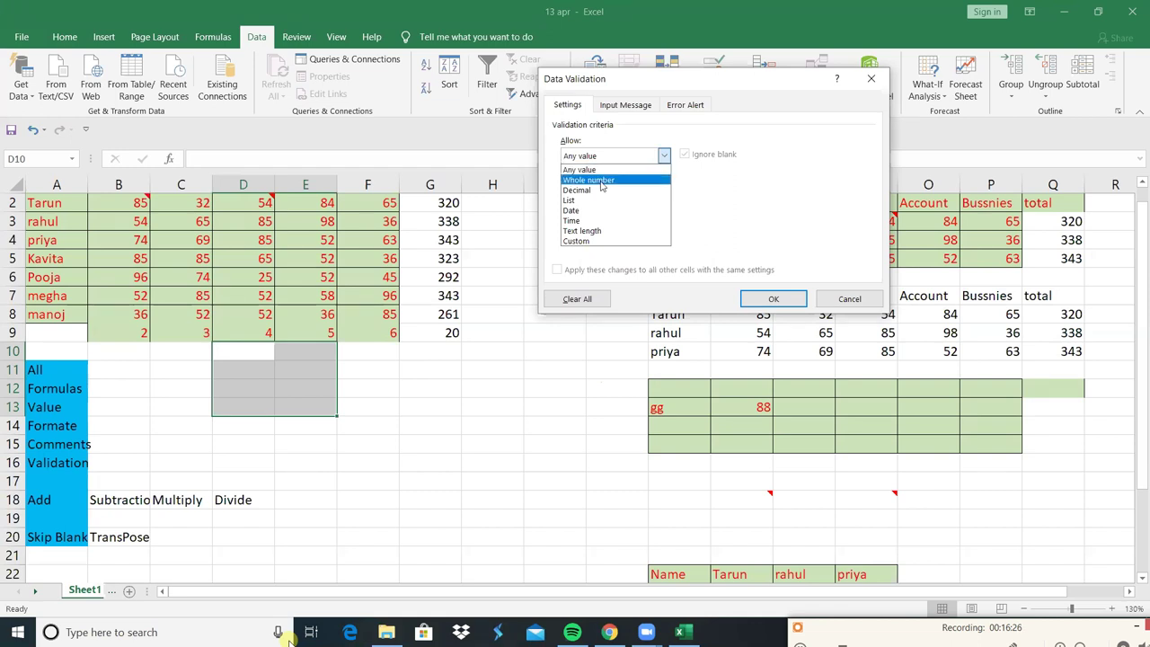
Step: Set Allow to Whole number, between, minimum 50 and maximum 90, and apply the rule
{"action": "left_click", "coordinate": [601, 180]}
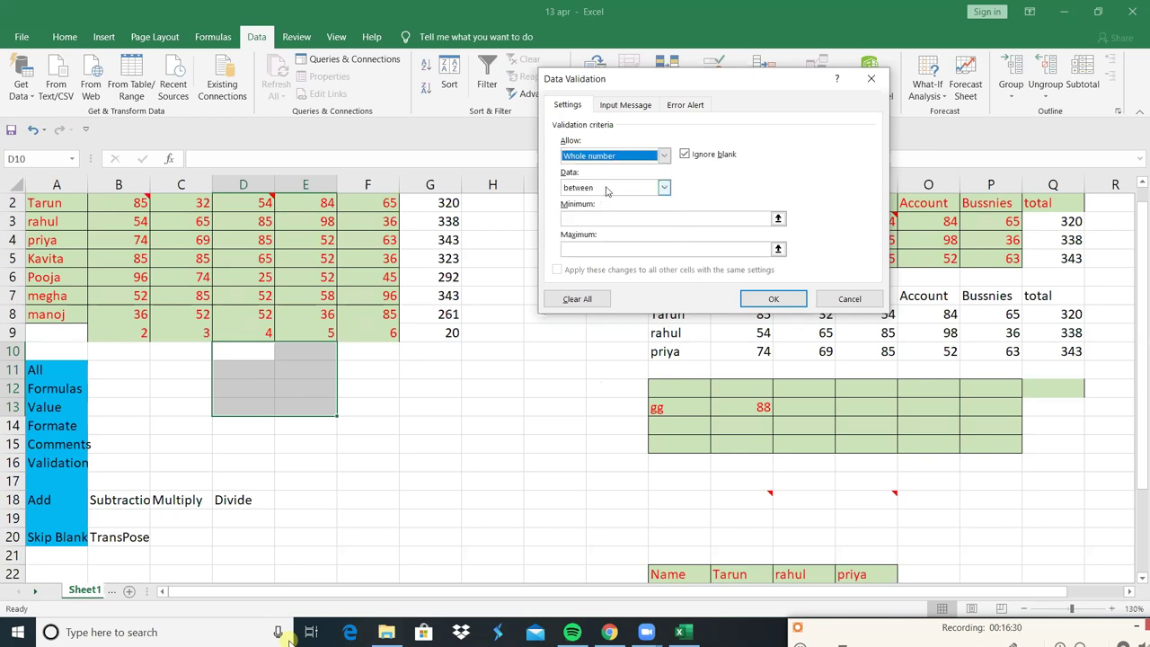
{"action": "left_click", "coordinate": [608, 190]}
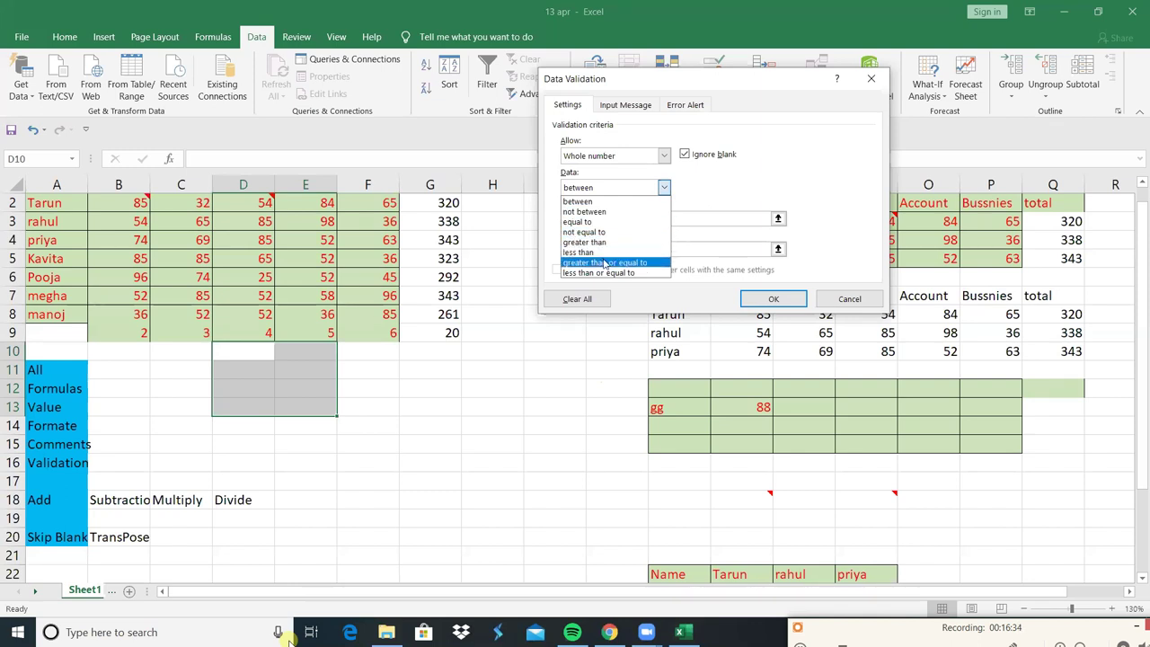
{"action": "left_click", "coordinate": [578, 201]}
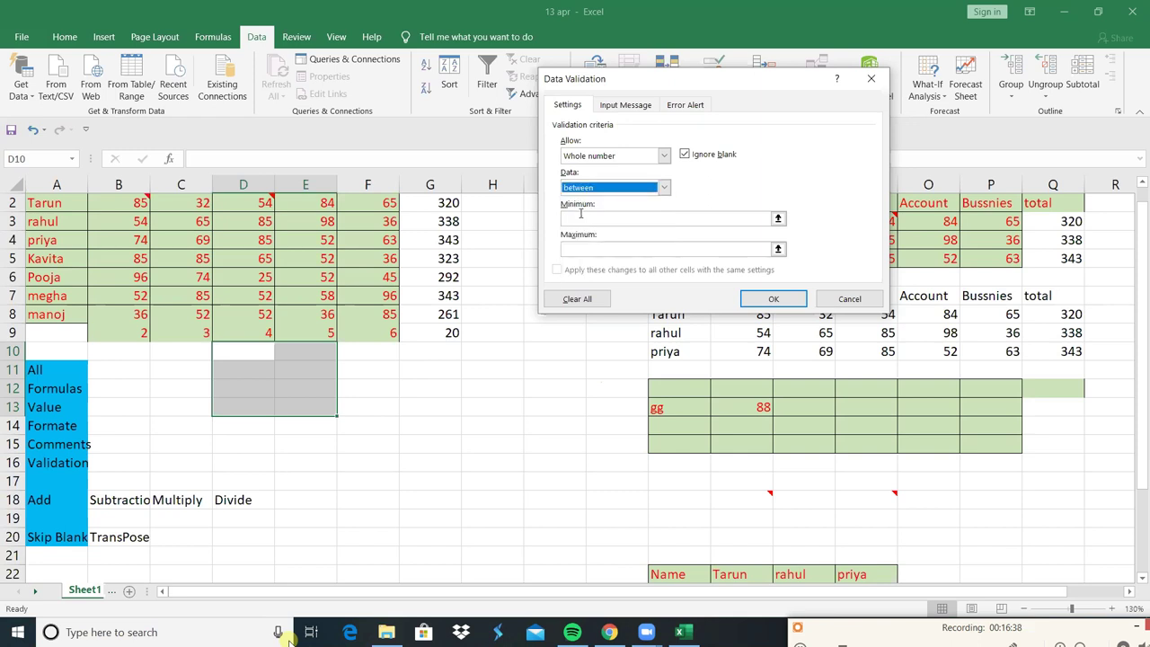
{"action": "left_click", "coordinate": [581, 219]}
{"action": "left_click", "coordinate": [581, 220]}
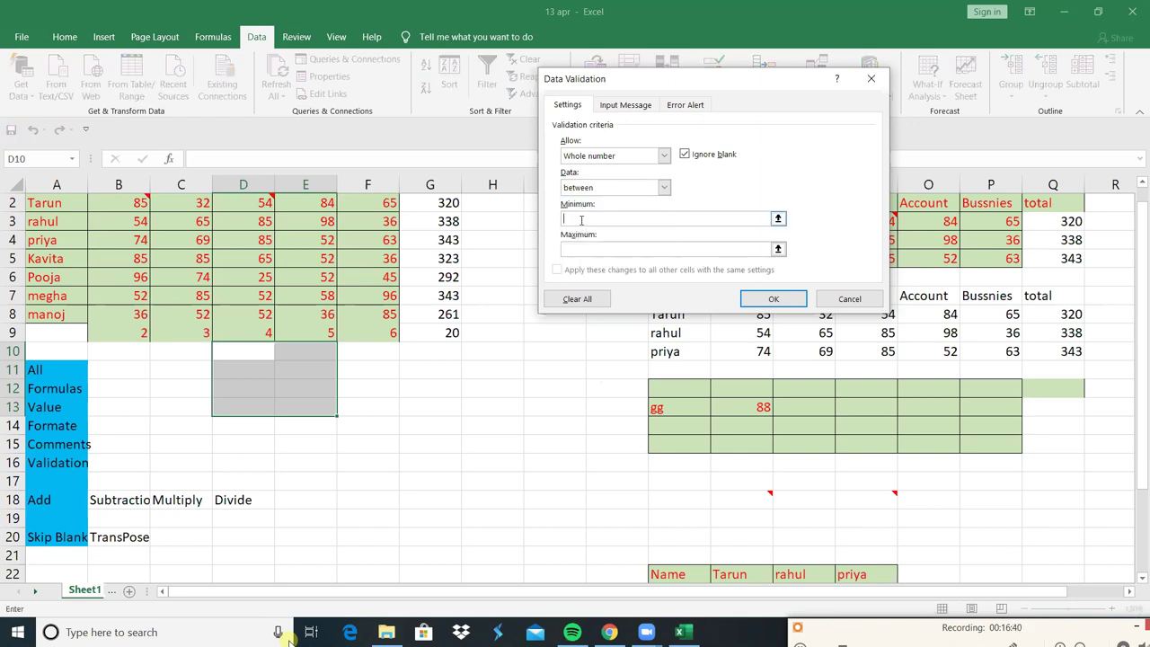
{"action": "type", "text": "50"}
{"action": "left_click", "coordinate": [572, 250]}
{"action": "type", "text": "90"}
{"action": "left_click", "coordinate": [771, 301]}
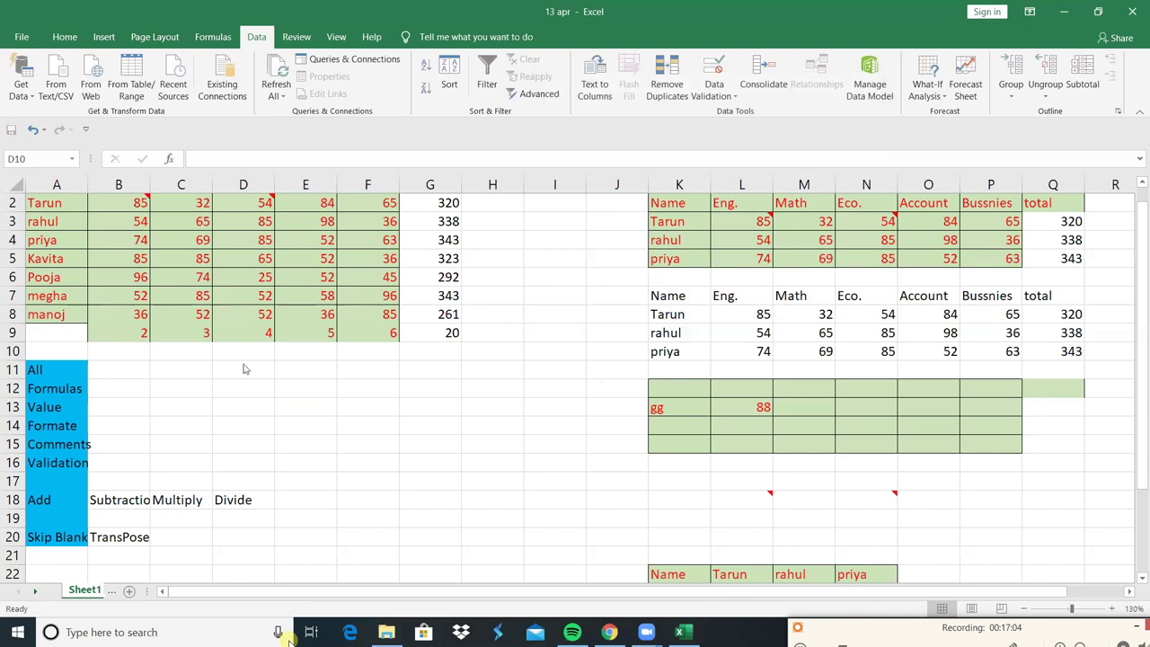
Step: Enter 45 in cell D11 to trigger the validation error alert
{"action": "key", "text": "shift+Right"}
{"action": "key", "text": "shift+Down"}
{"action": "key", "text": "shift+Down"}
{"action": "key", "text": "shift+Down"}
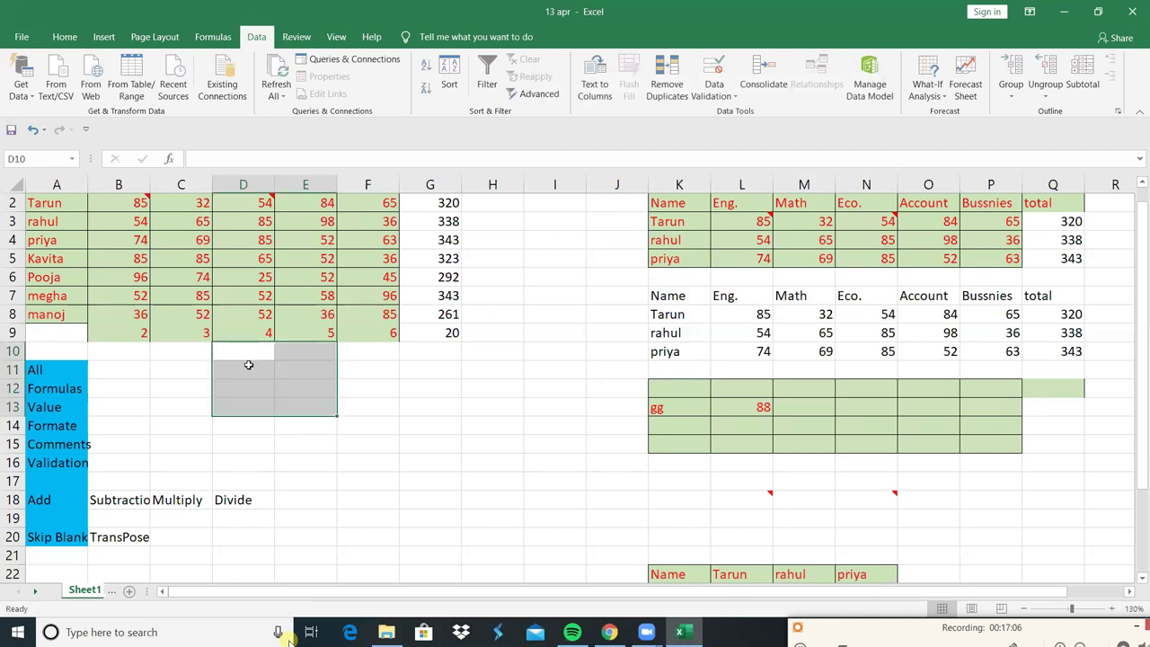
{"action": "left_click", "coordinate": [248, 364]}
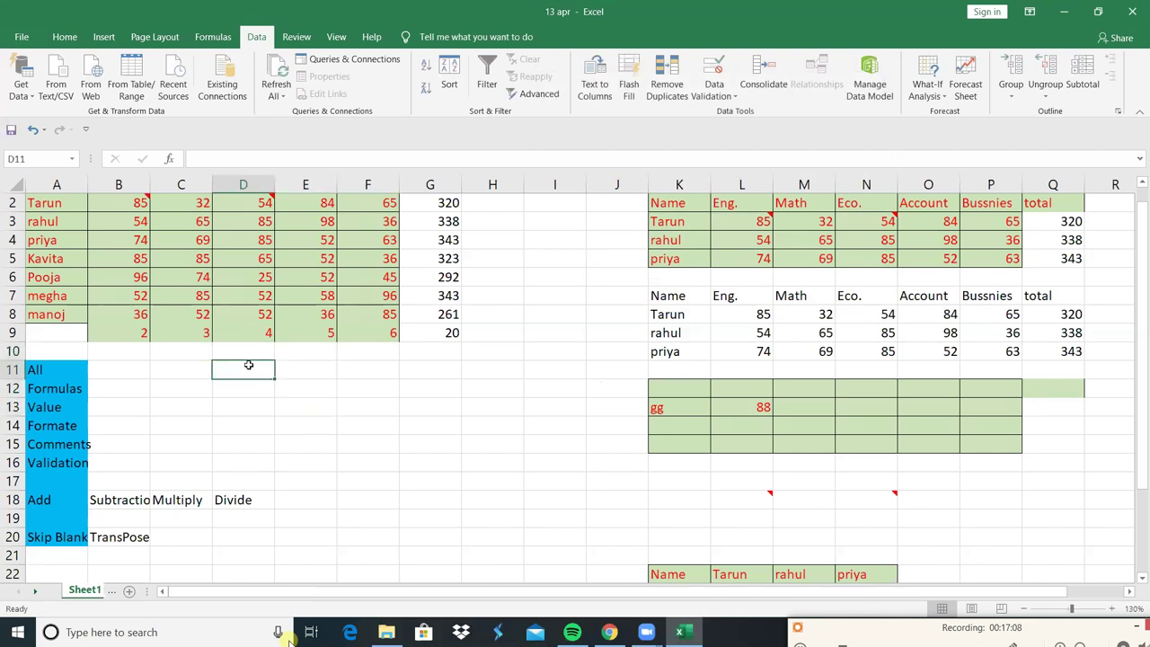
{"action": "type", "text": "45"}
{"action": "key", "text": "Return"}
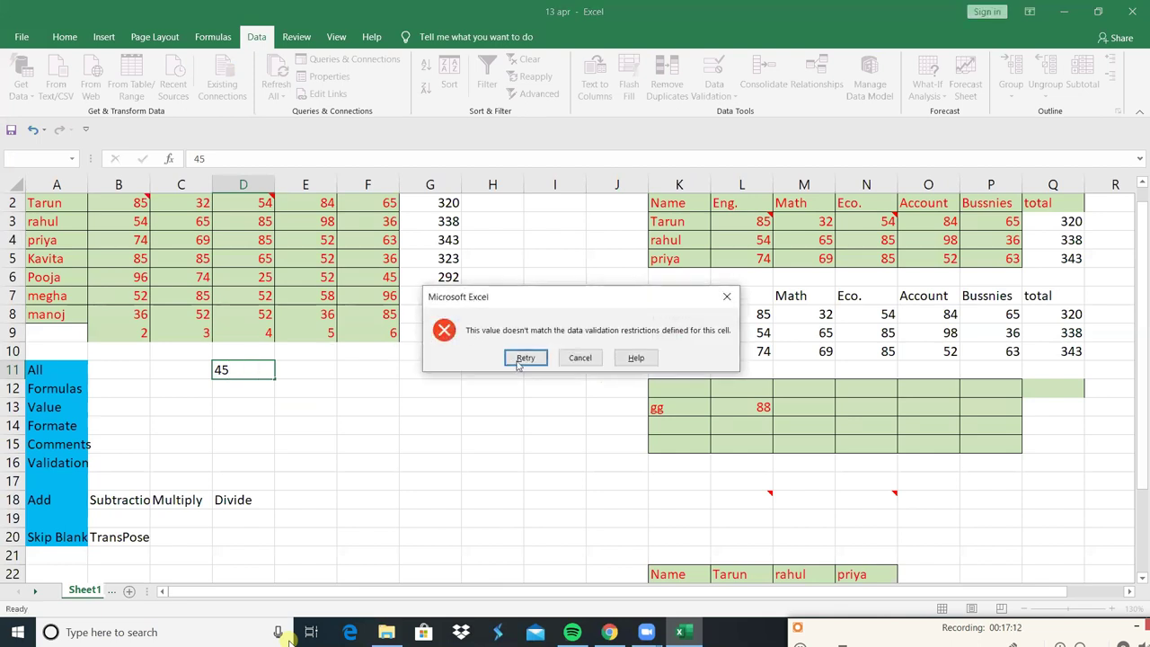
Step: Cancel the rejected 45 and 98 entries, then enter 56 in D11
{"action": "left_click", "coordinate": [579, 358]}
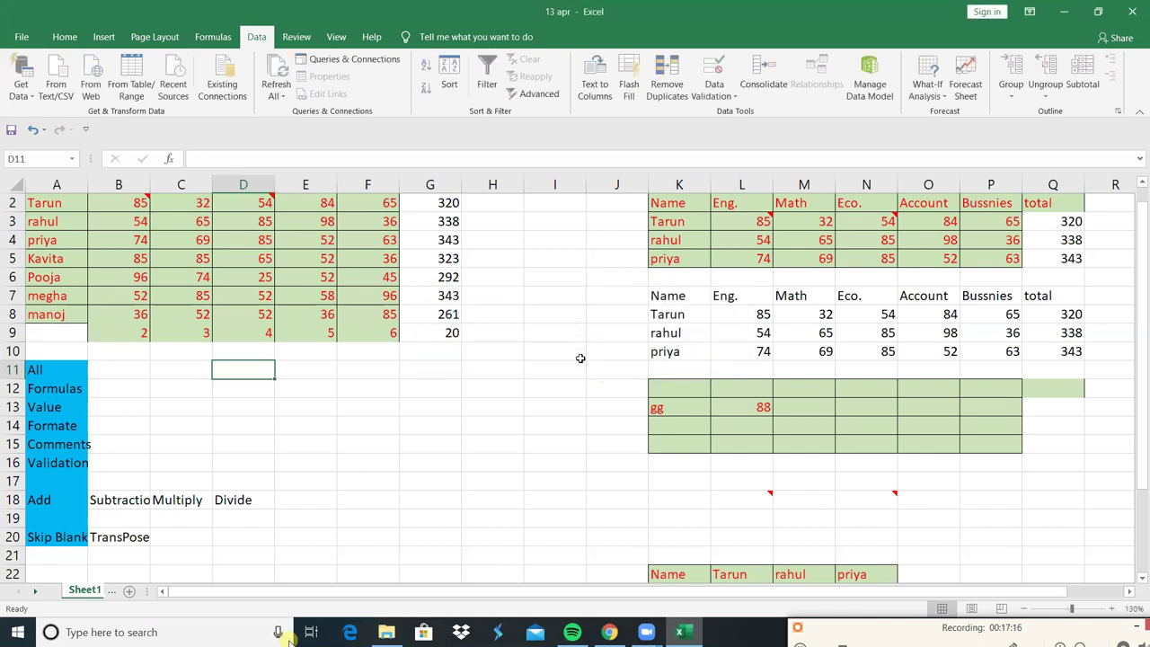
{"action": "type", "text": "98"}
{"action": "key", "text": "Return"}
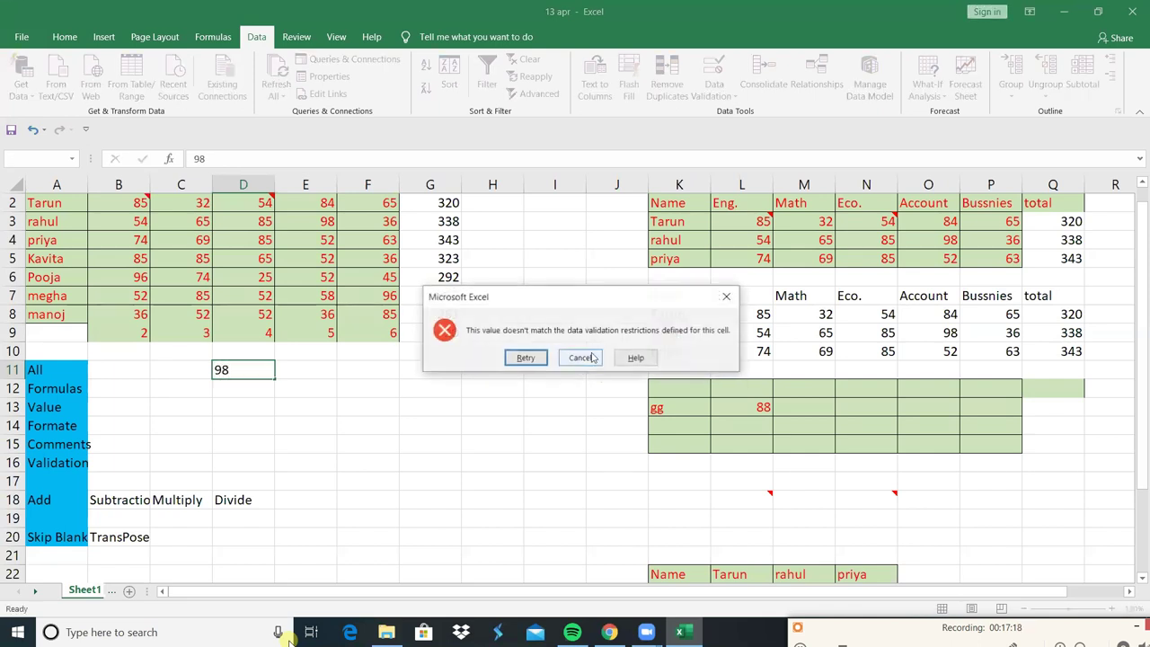
{"action": "left_click", "coordinate": [583, 357]}
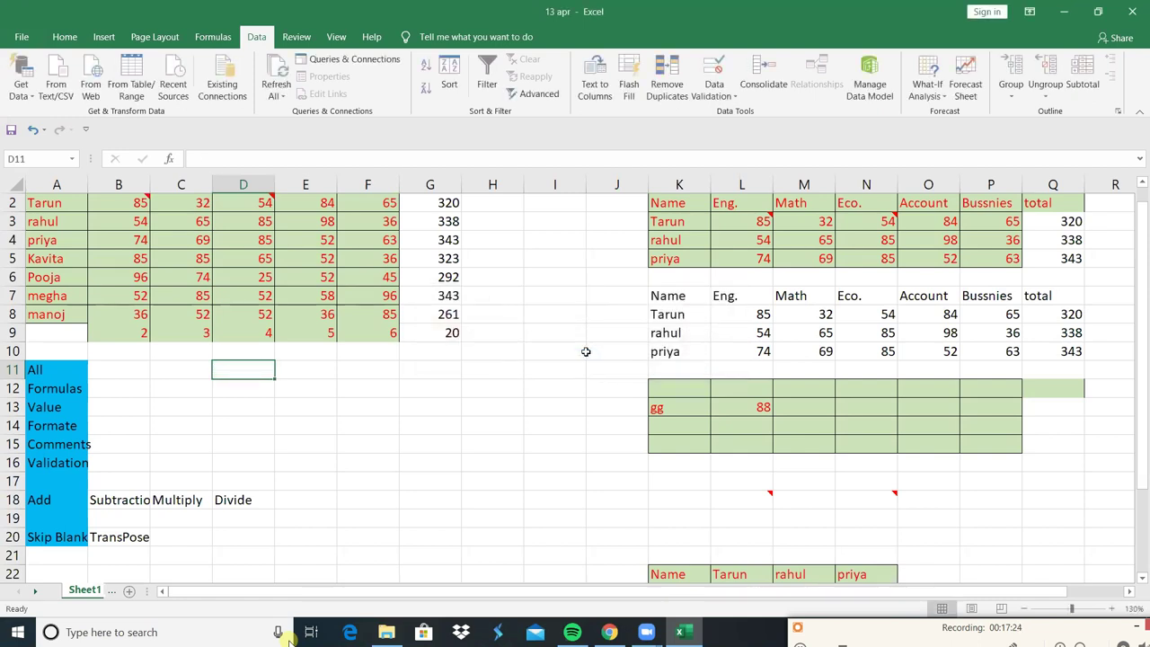
{"action": "type", "text": "56"}
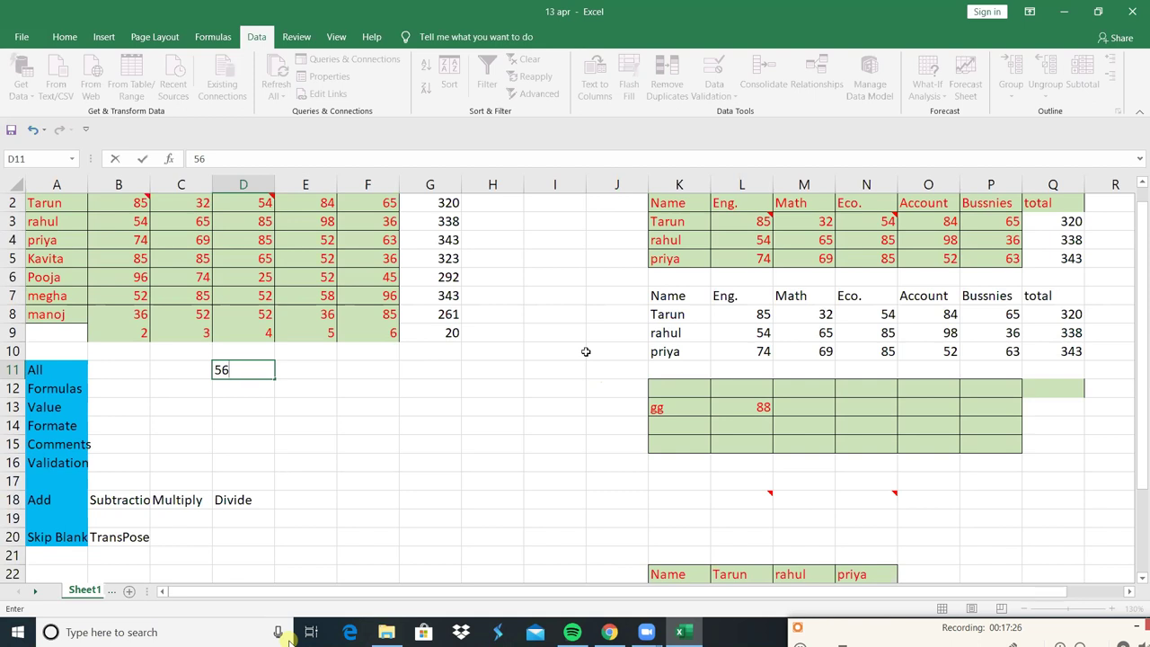
{"action": "key", "text": "Return"}
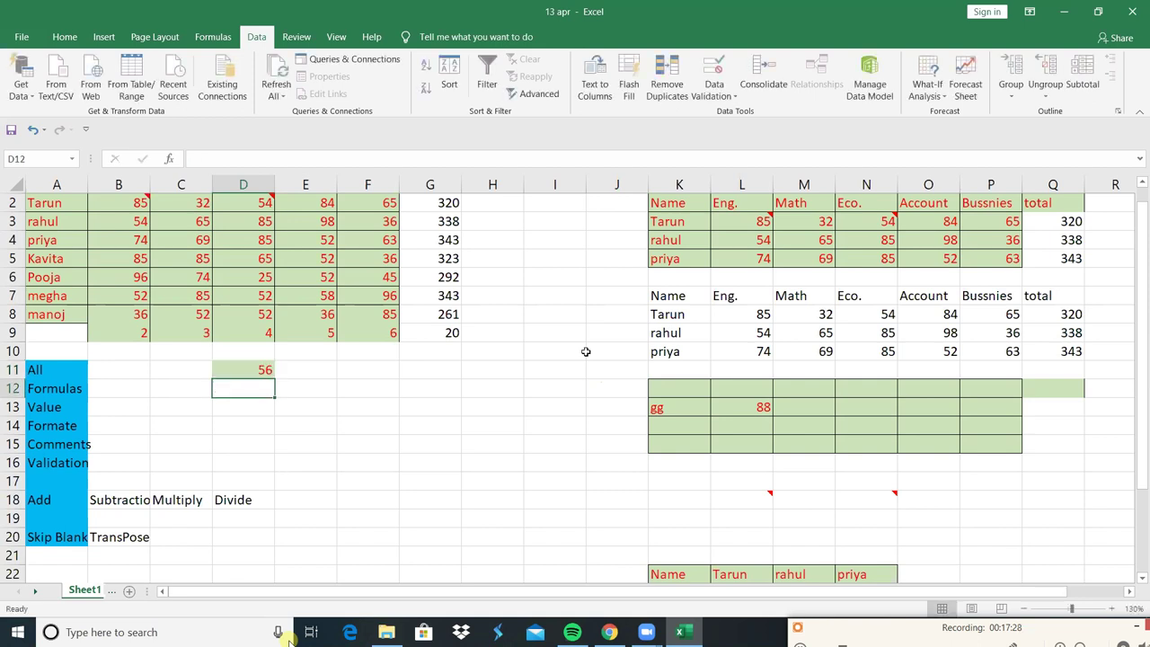
{"action": "left_click", "coordinate": [555, 352]}
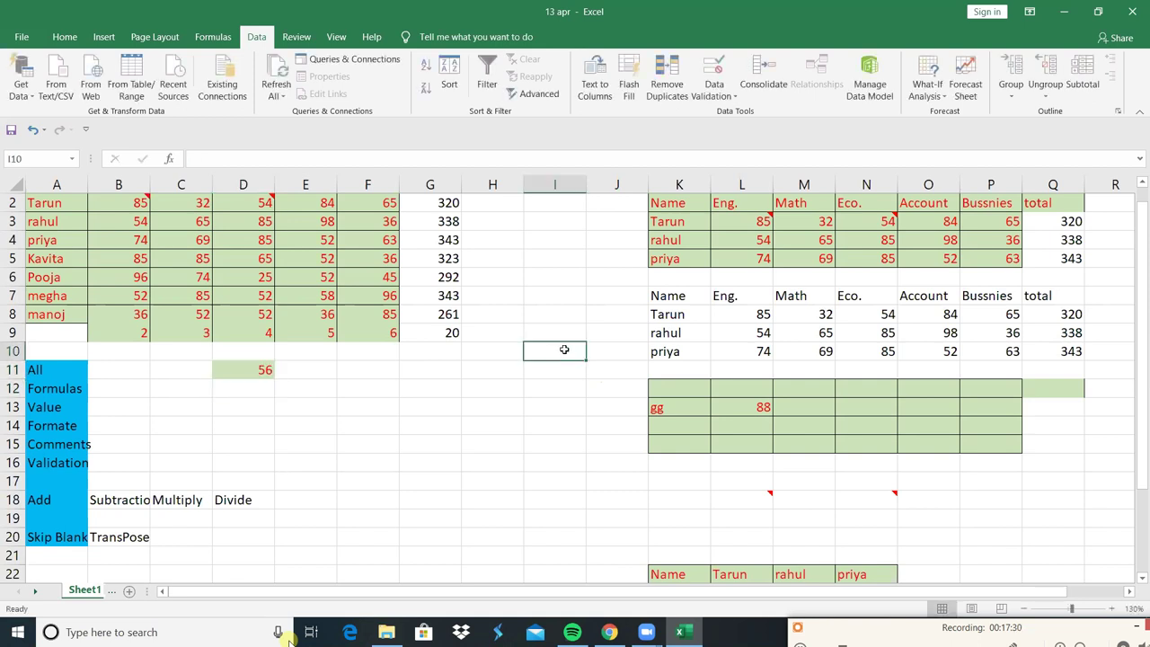
Step: Select and copy the validated block D10:E12
{"action": "left_click", "coordinate": [244, 356]}
{"action": "left_click_drag", "start_coordinate": [256, 368], "coordinate": [296, 392]}
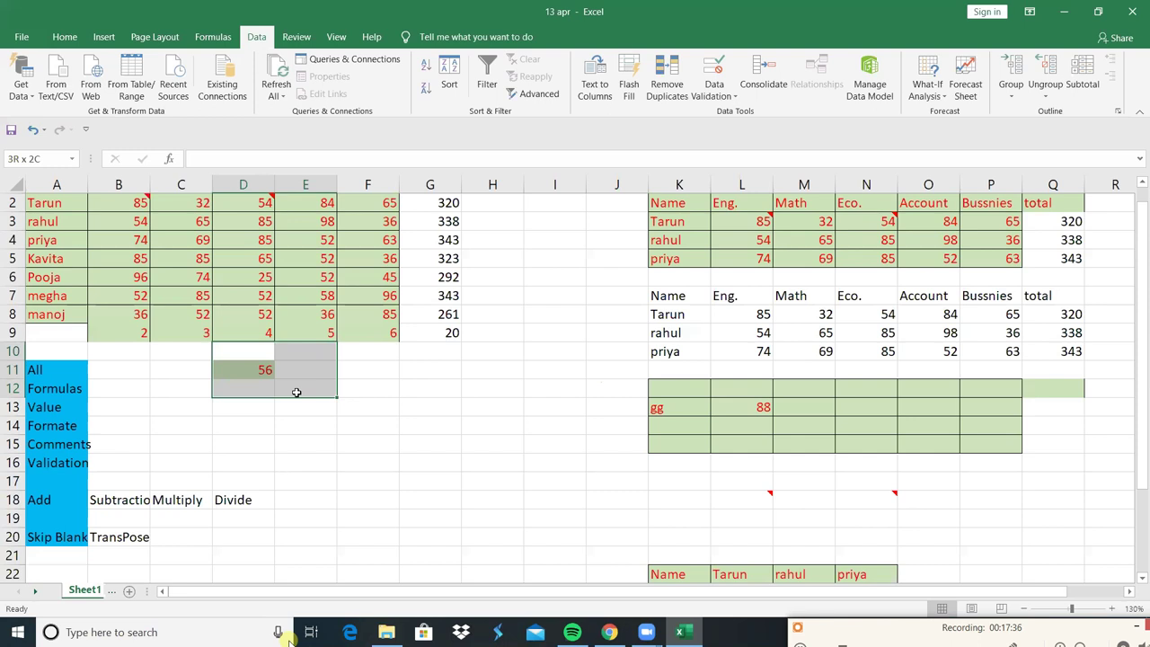
{"action": "left_click_drag", "start_coordinate": [296, 393], "coordinate": [296, 392]}
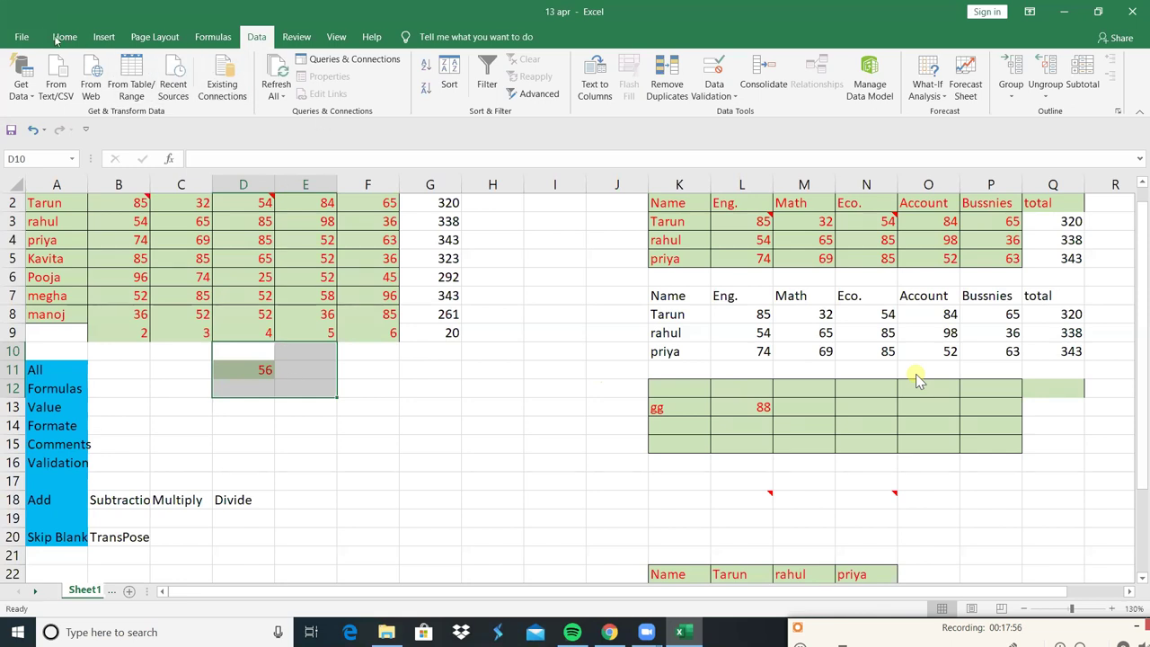
{"action": "left_click", "coordinate": [61, 38]}
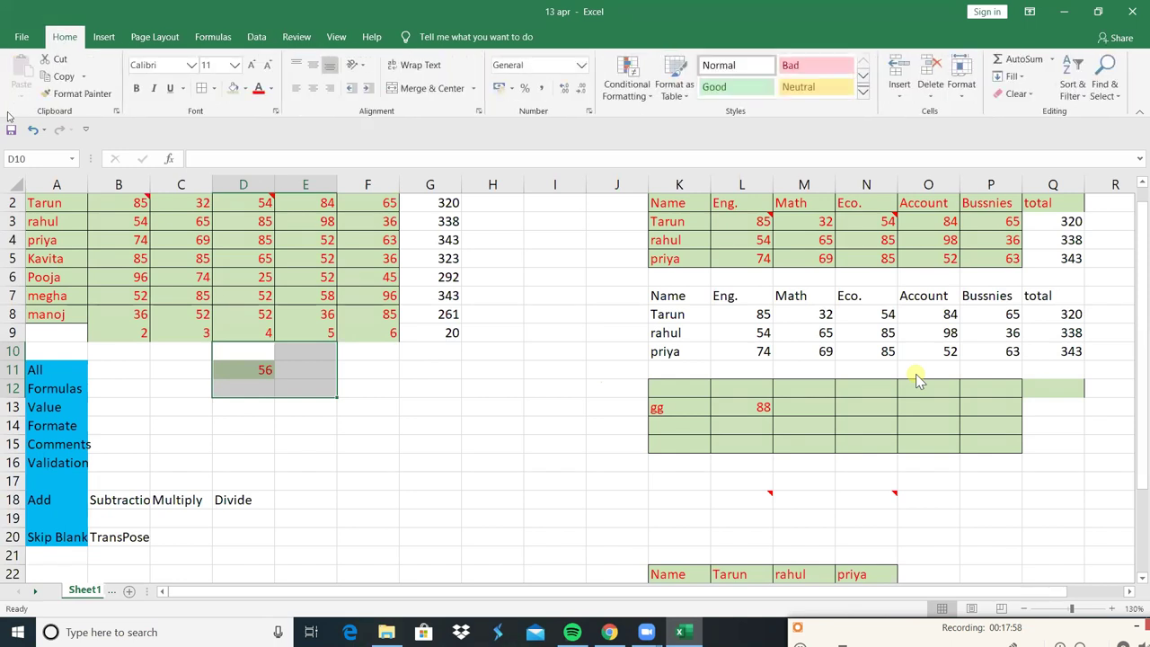
{"action": "left_click", "coordinate": [63, 77]}
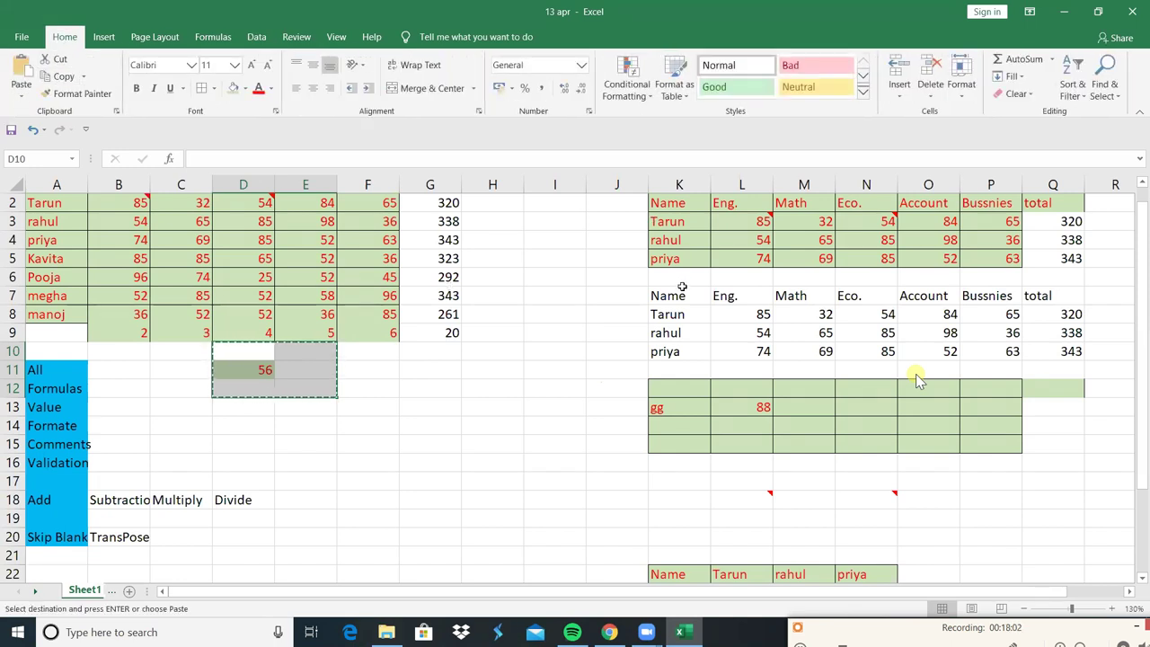
Step: Paste Special only the Validation onto K7:M10 in the second table
{"action": "left_click", "coordinate": [683, 288]}
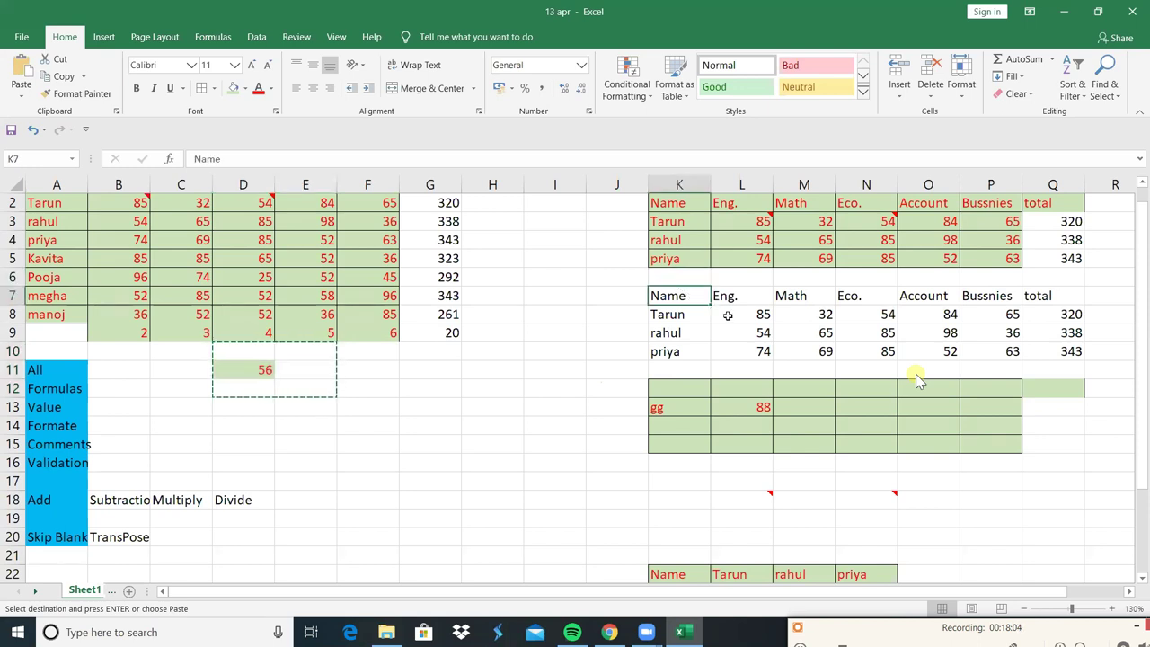
{"action": "left_click_drag", "start_coordinate": [683, 296], "coordinate": [800, 347]}
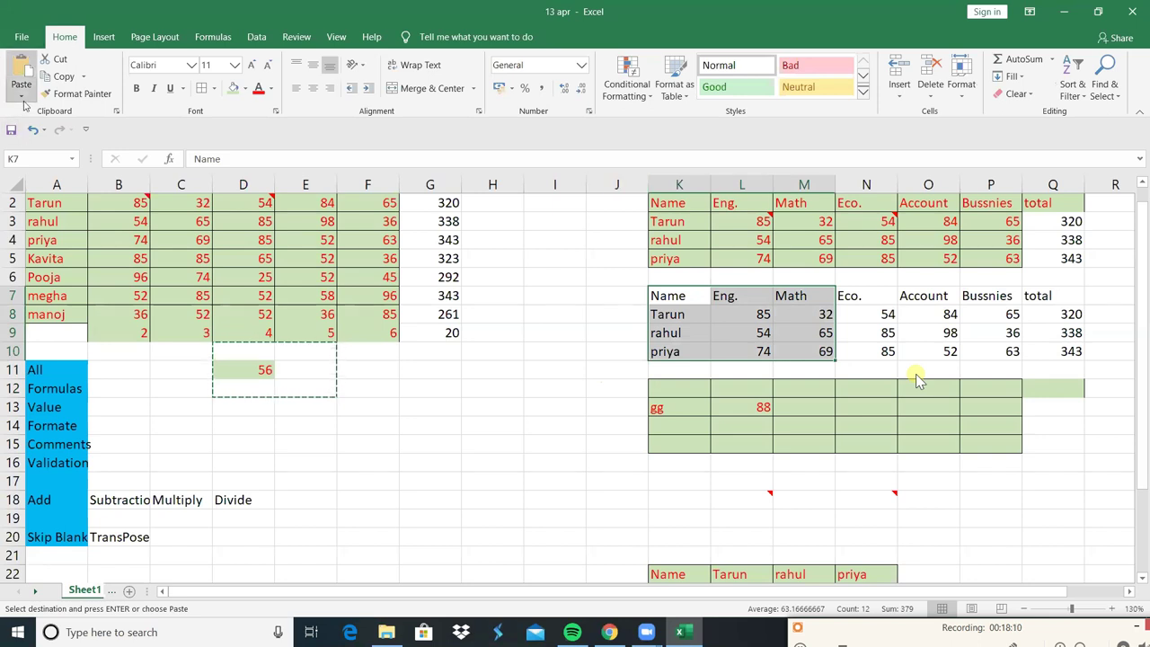
{"action": "left_click", "coordinate": [20, 90]}
{"action": "left_click", "coordinate": [58, 257]}
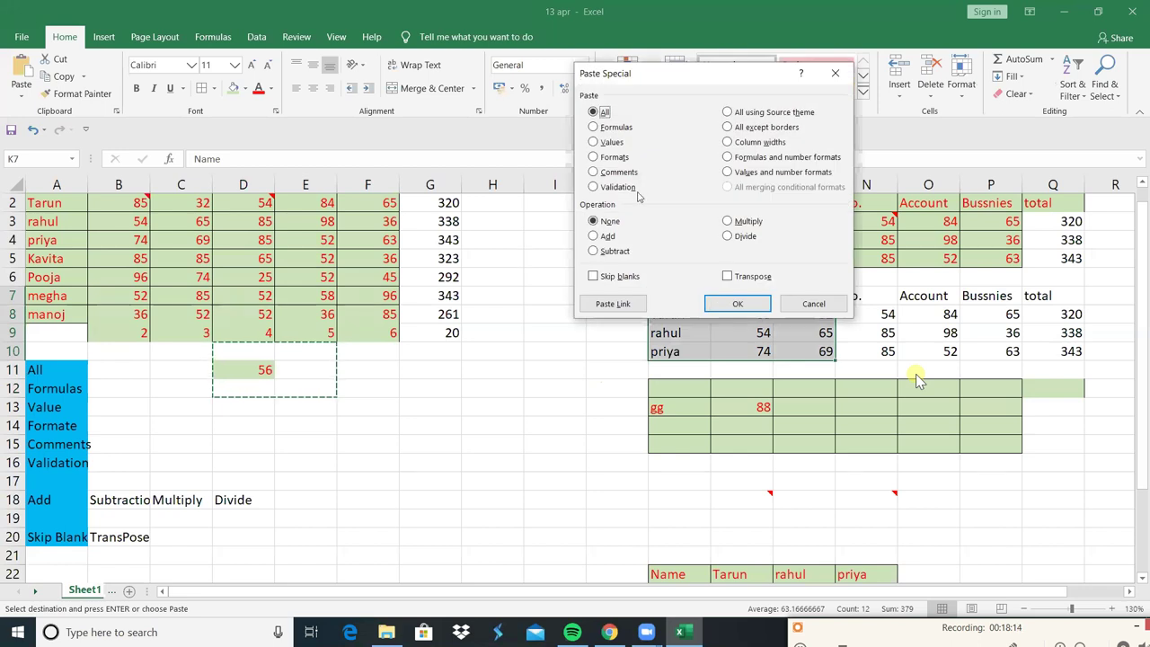
{"action": "key", "text": "alt+n"}
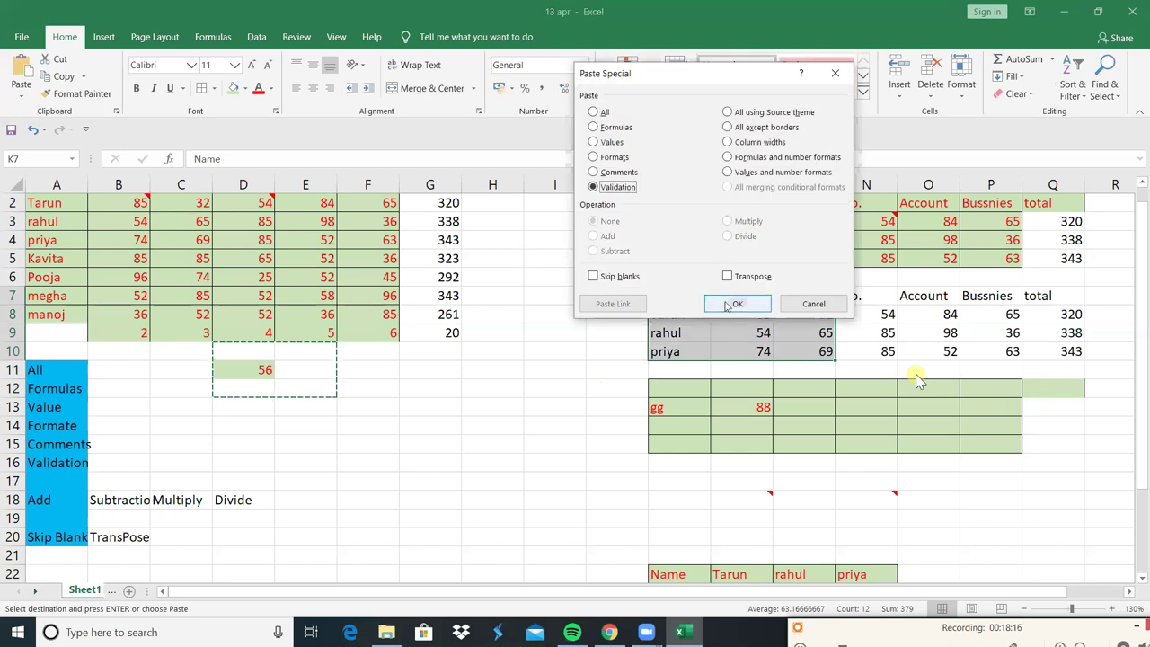
{"action": "left_click", "coordinate": [728, 306]}
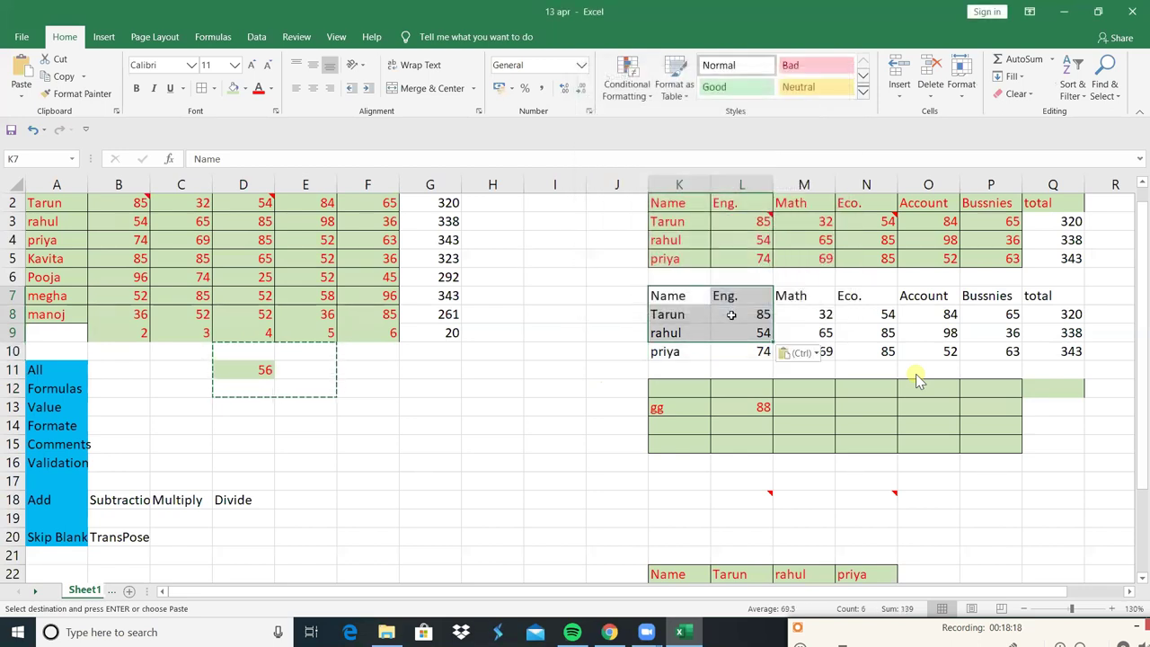
Step: Try 98 in L8 and cancel the validation error, restoring 85
{"action": "left_click", "coordinate": [732, 314]}
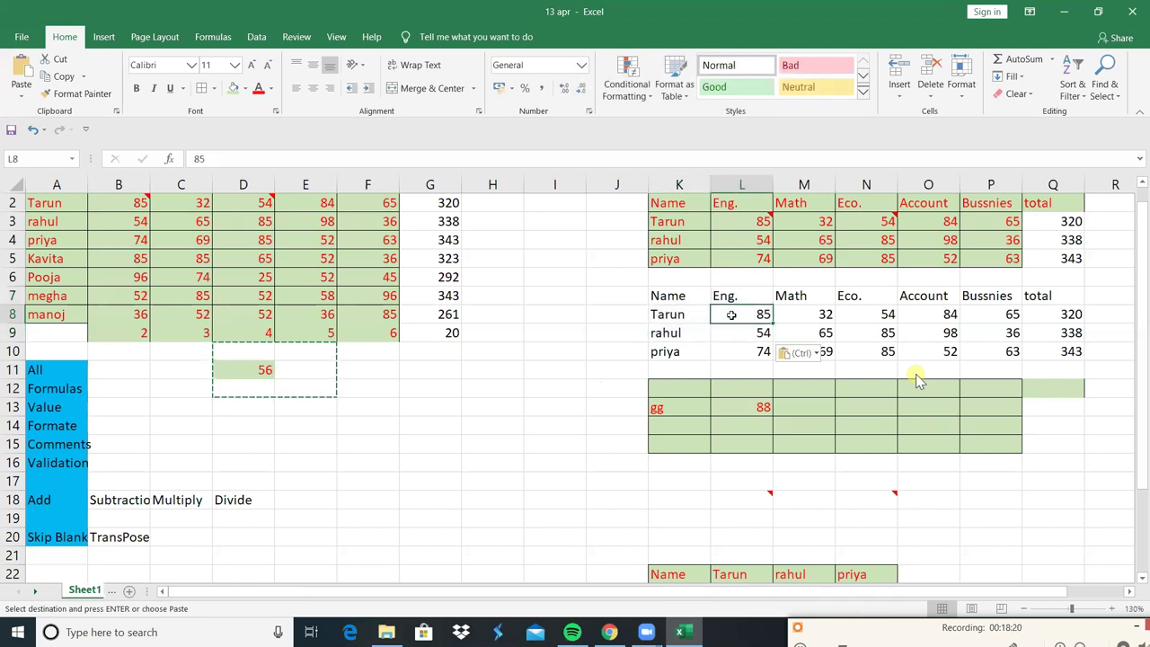
{"action": "type", "text": "98"}
{"action": "key", "text": "Return"}
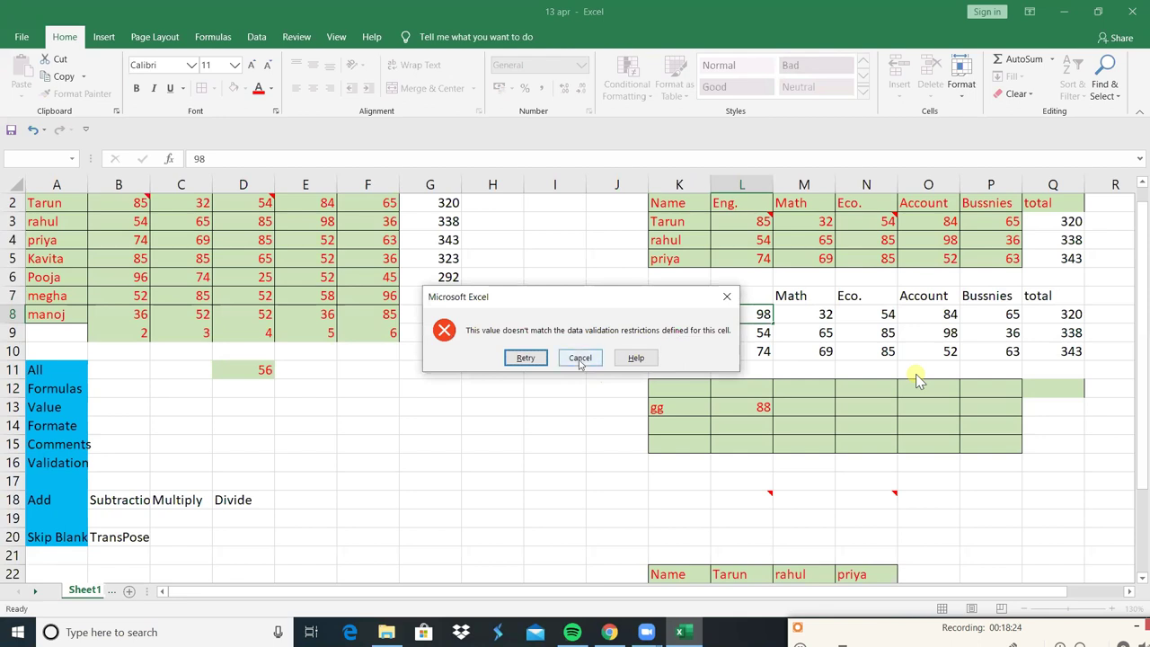
{"action": "left_click", "coordinate": [579, 359]}
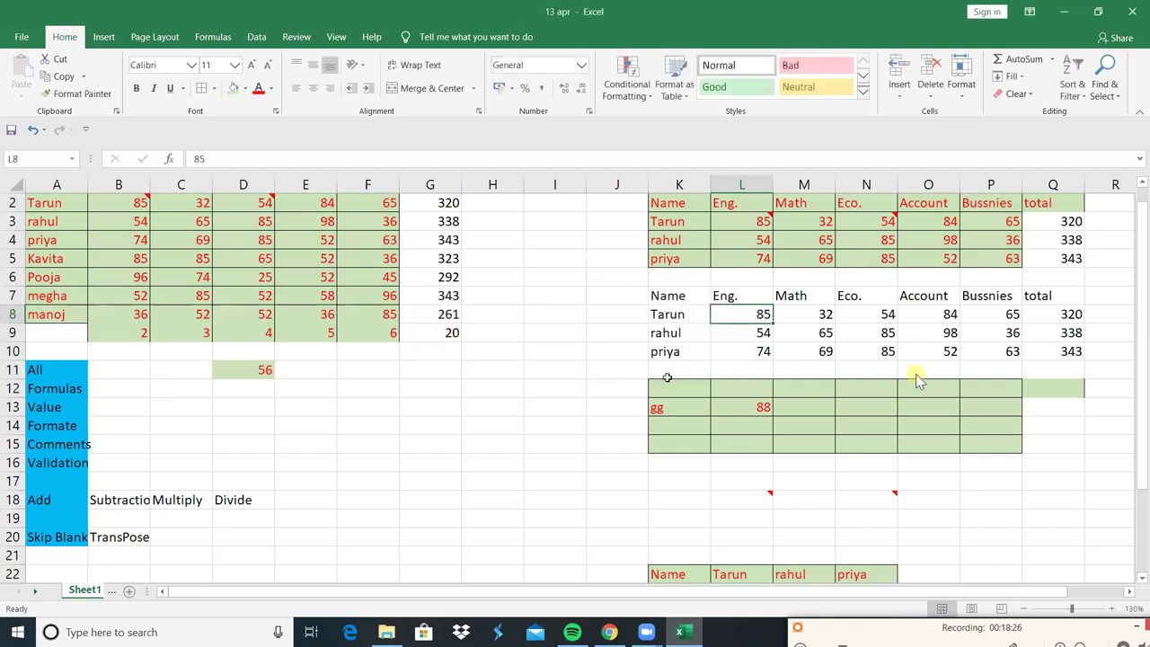
Step: Try 45 in L9, cancel the rejection, then enter 58 in L9
{"action": "left_click", "coordinate": [745, 332]}
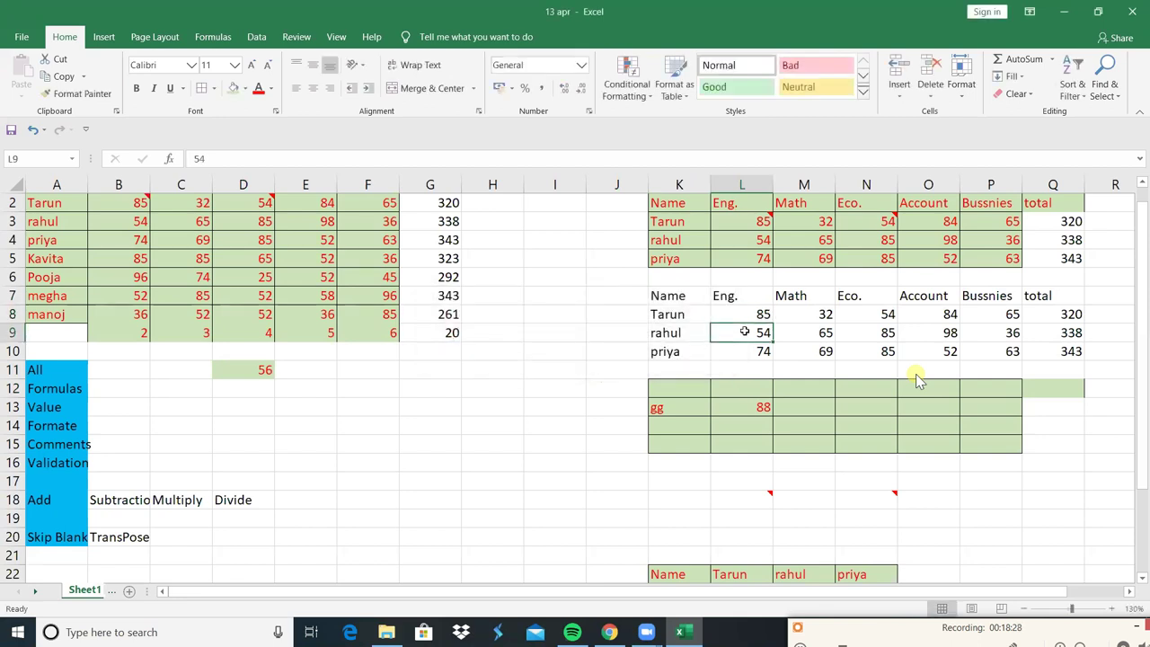
{"action": "type", "text": "45"}
{"action": "key", "text": "Return"}
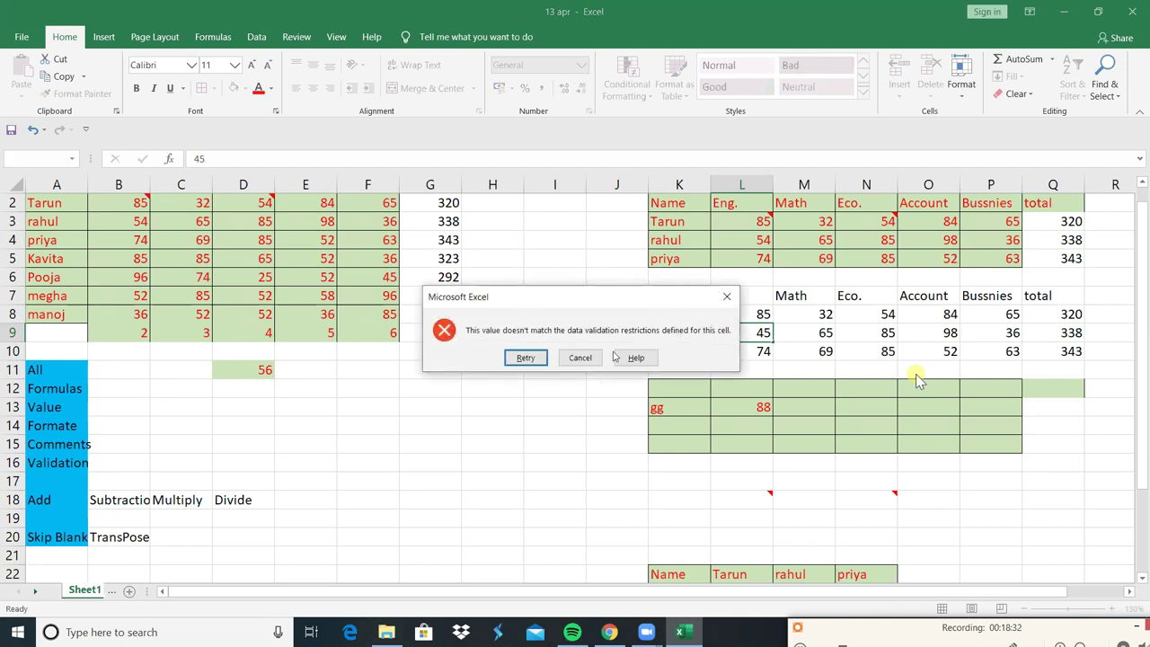
{"action": "left_click", "coordinate": [580, 358]}
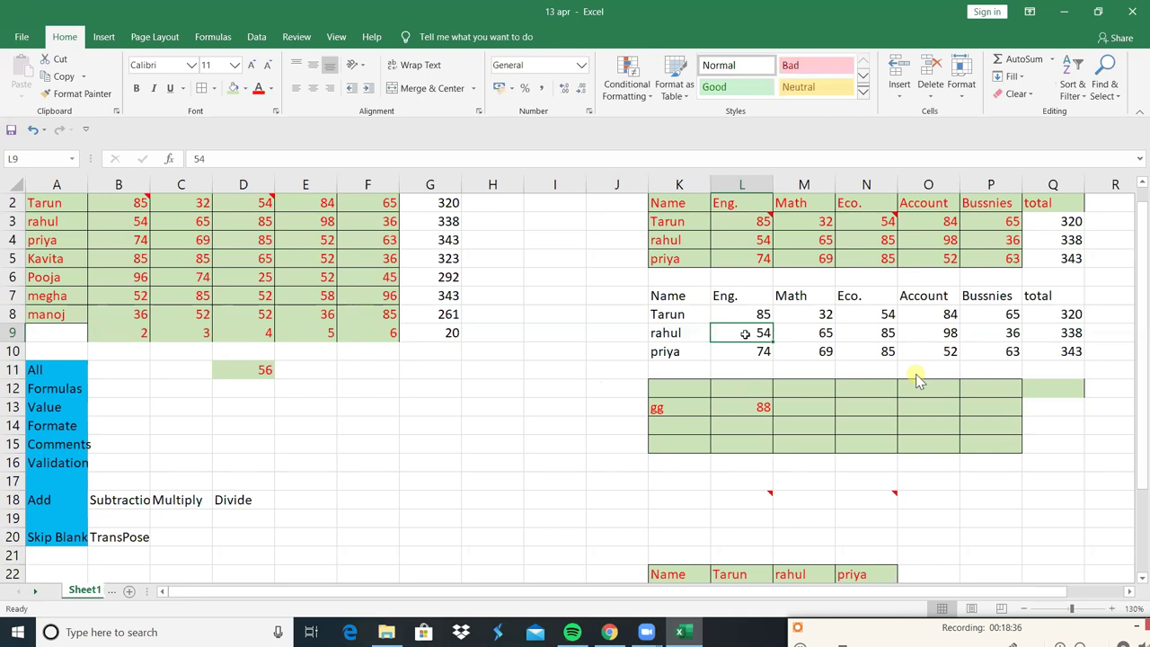
{"action": "type", "text": "58"}
{"action": "key", "text": "Return"}
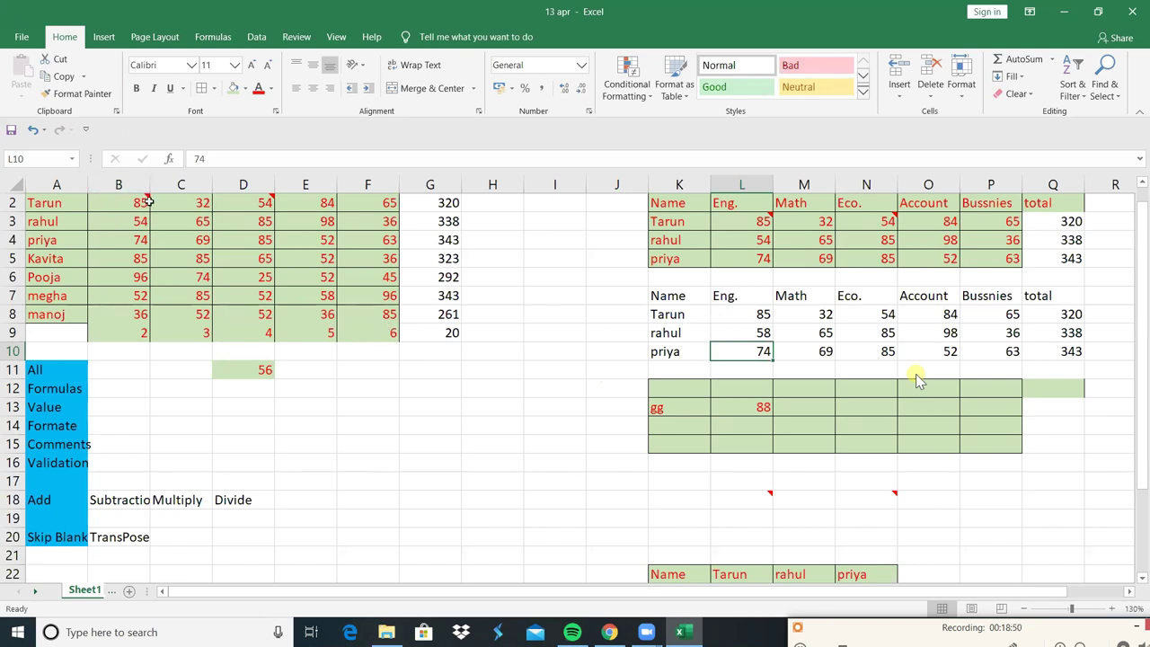
{"action": "mouse_move", "coordinate": [147, 196]}
Step: Narrow column B by dragging its border left, leaving A1 unchanged
{"action": "left_click_drag", "start_coordinate": [1141, 250], "coordinate": [1142, 240]}
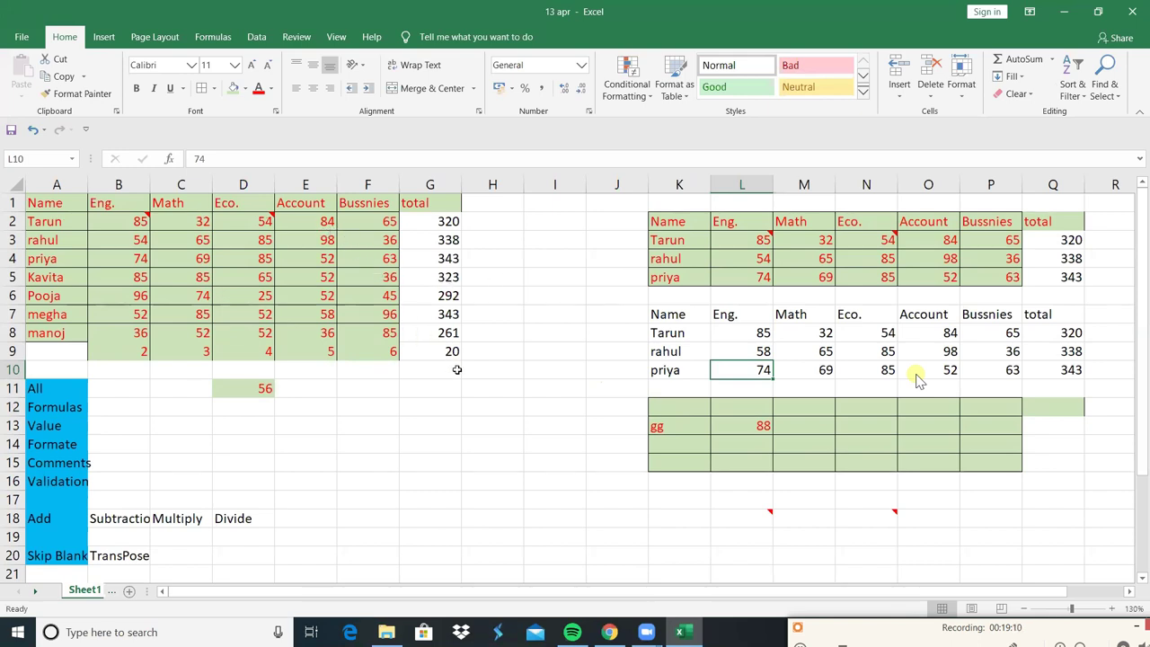
{"action": "left_click", "coordinate": [47, 204]}
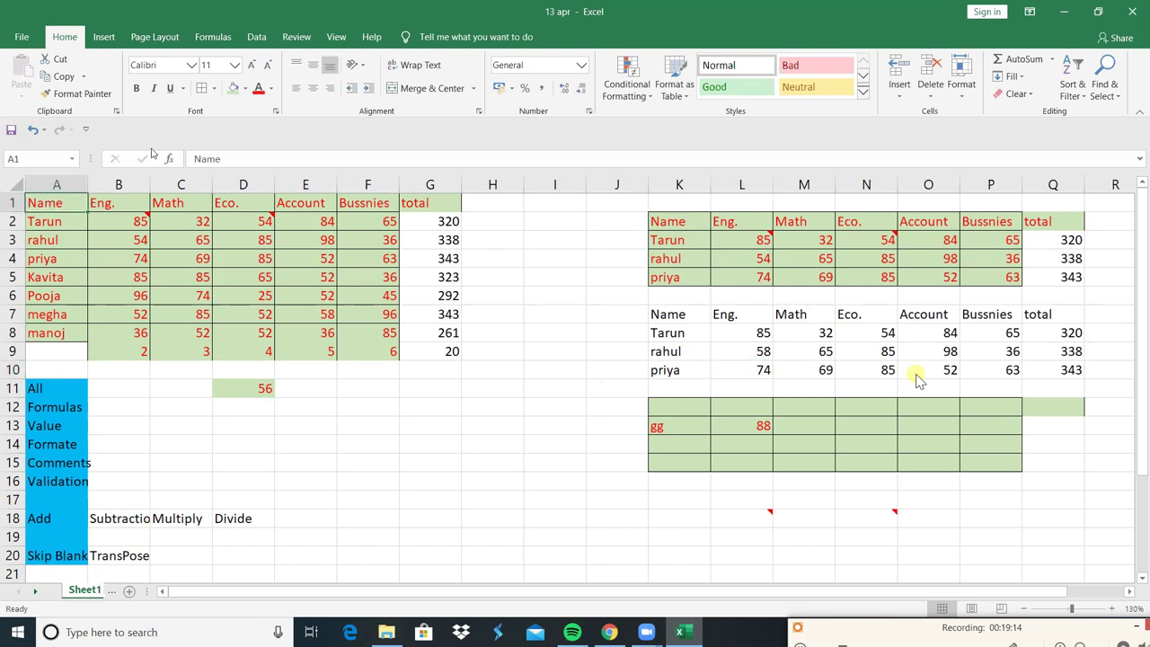
{"action": "left_click_drag", "start_coordinate": [150, 184], "coordinate": [139, 185]}
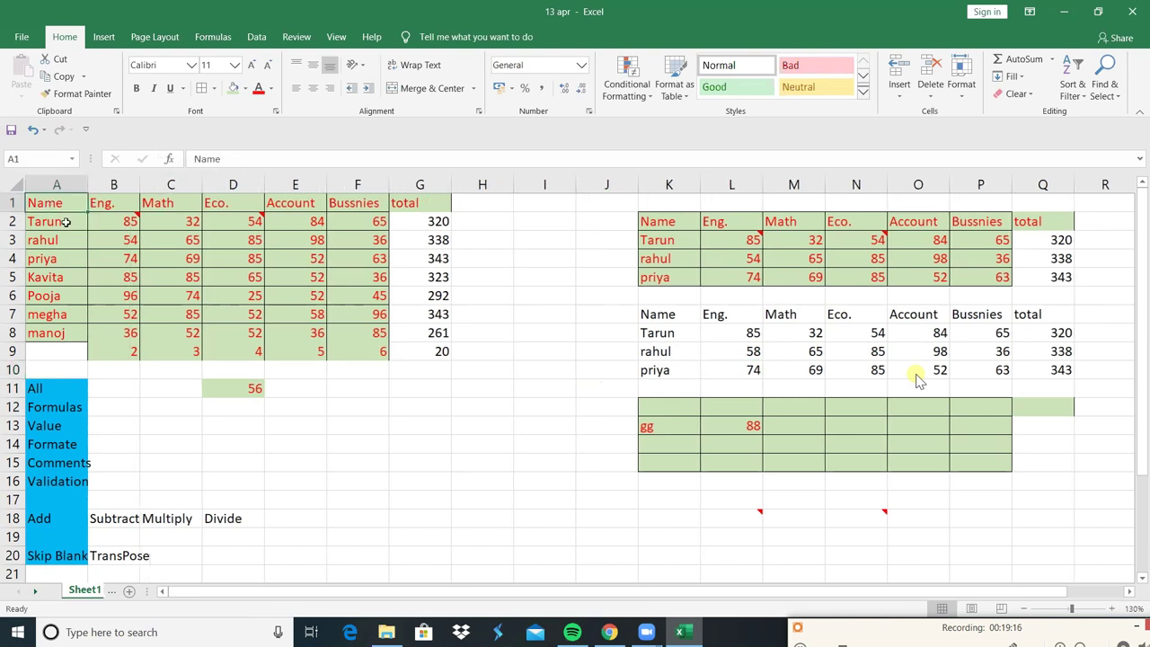
{"action": "double_click", "coordinate": [61, 207]}
{"action": "key", "text": "Escape"}
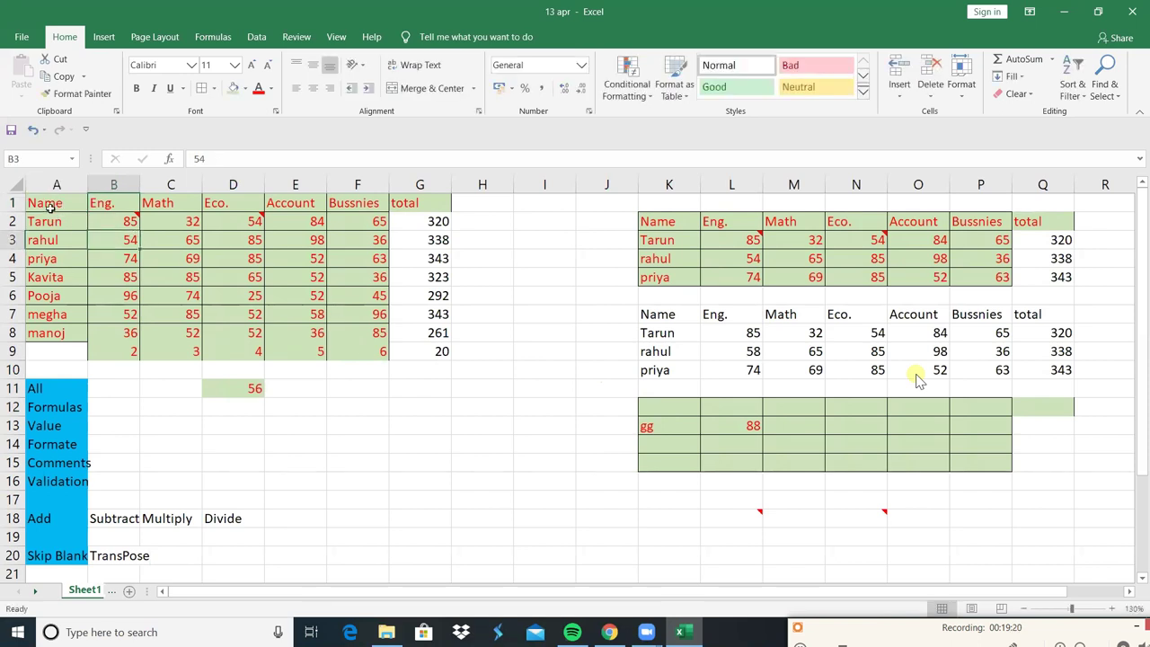
Step: Copy the heading and first three student rows A1:G4 and select K18
{"action": "mouse_move", "coordinate": [94, 216]}
{"action": "left_mouse_down"}
{"action": "mouse_move", "coordinate": [309, 239]}
{"action": "mouse_move", "coordinate": [392, 261]}
{"action": "left_mouse_up"}
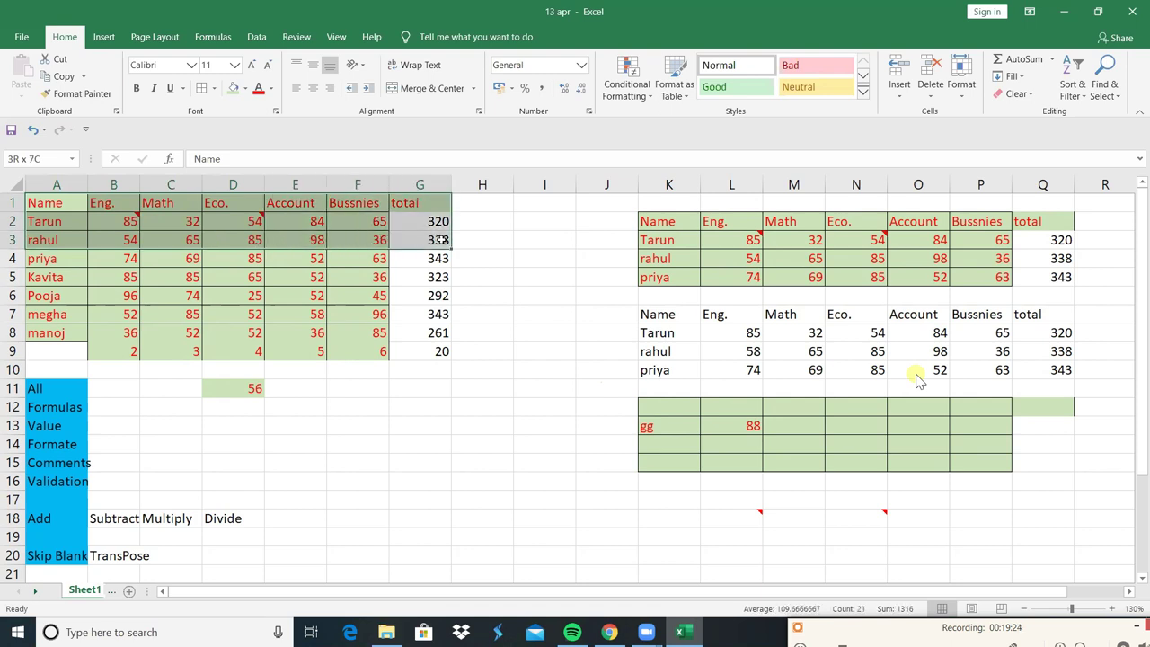
{"action": "left_click", "coordinate": [56, 76]}
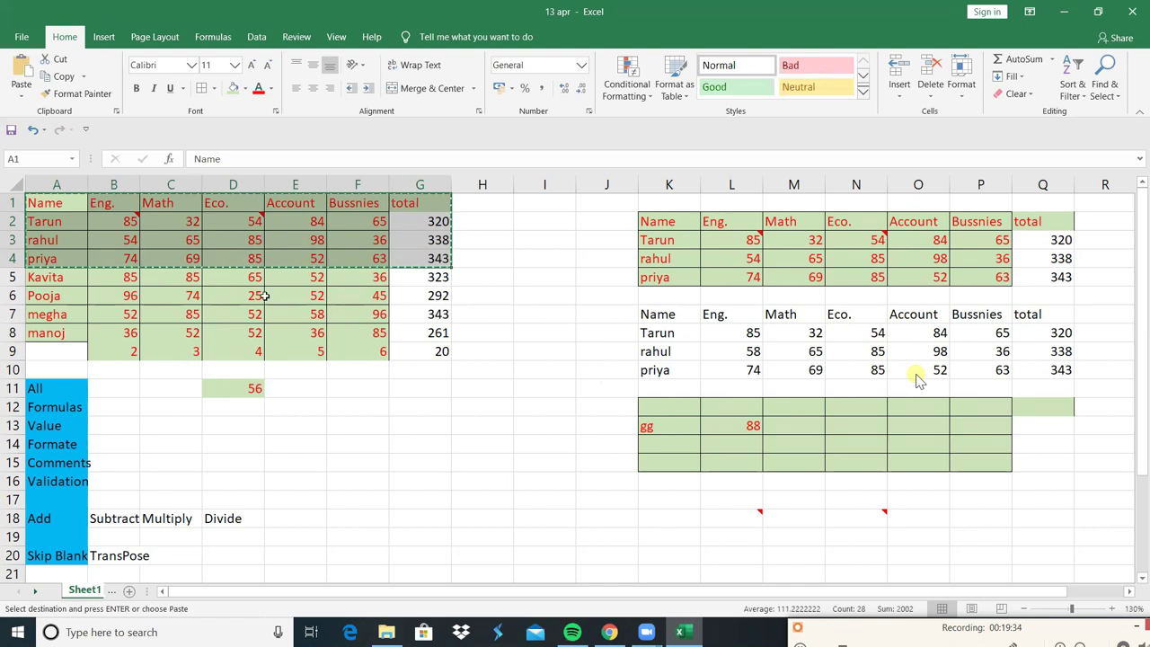
{"action": "left_click", "coordinate": [666, 529]}
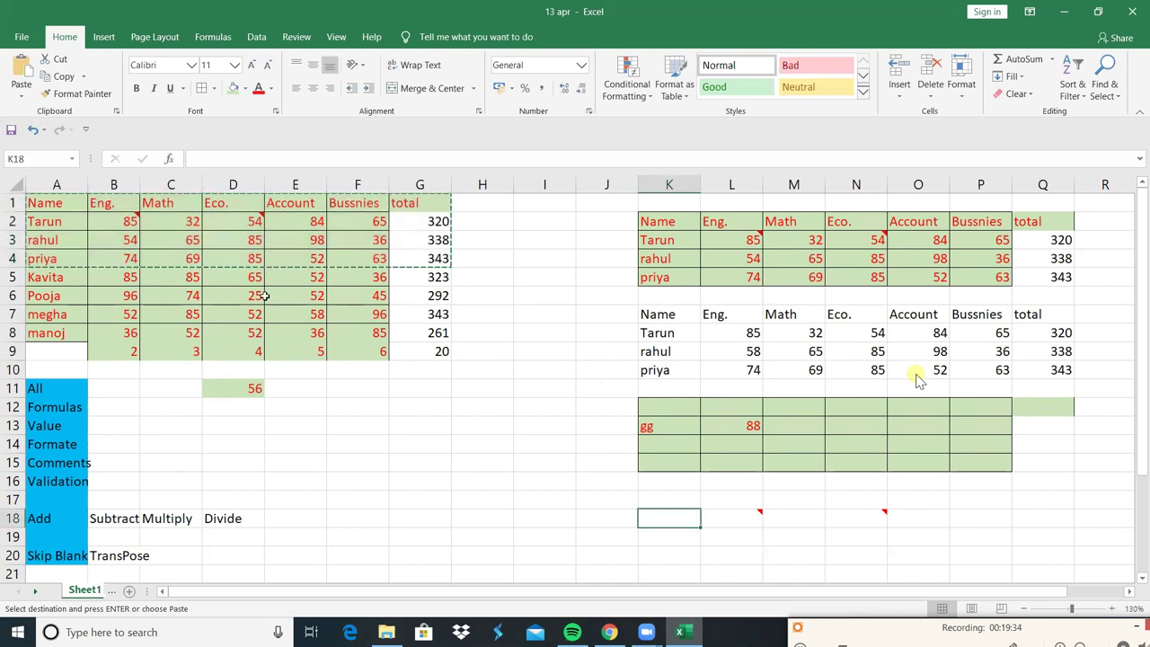
Step: Open the Paste options gallery for the copied A1:G4 rows at K18
{"action": "left_click", "coordinate": [22, 96]}
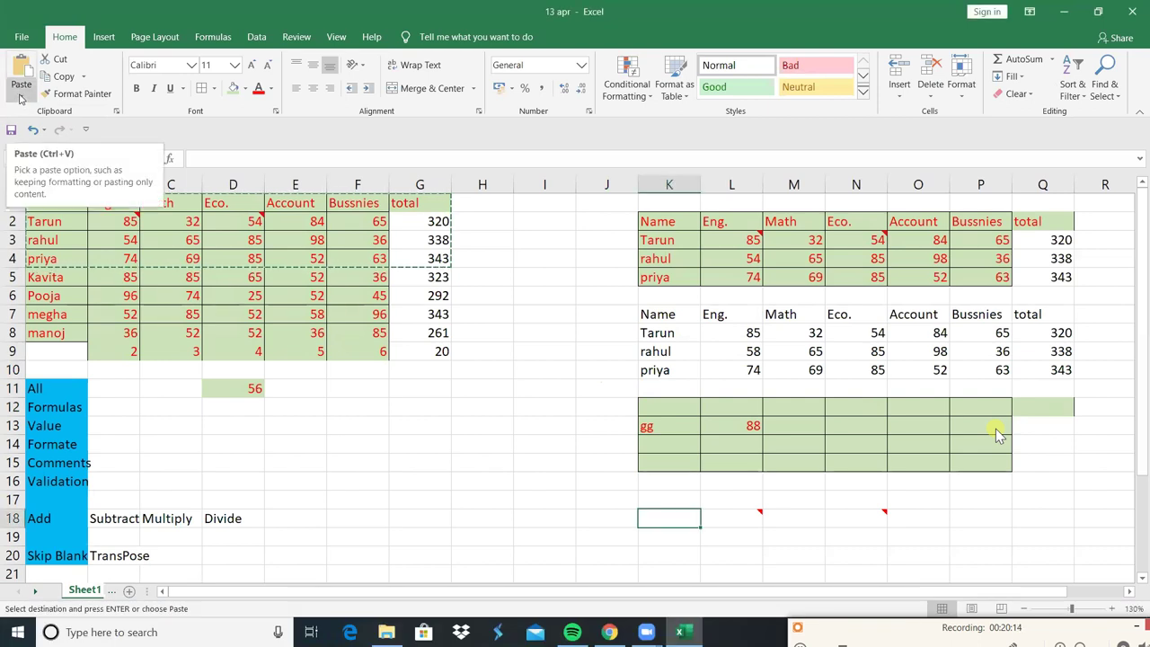
{"action": "left_click", "coordinate": [22, 97]}
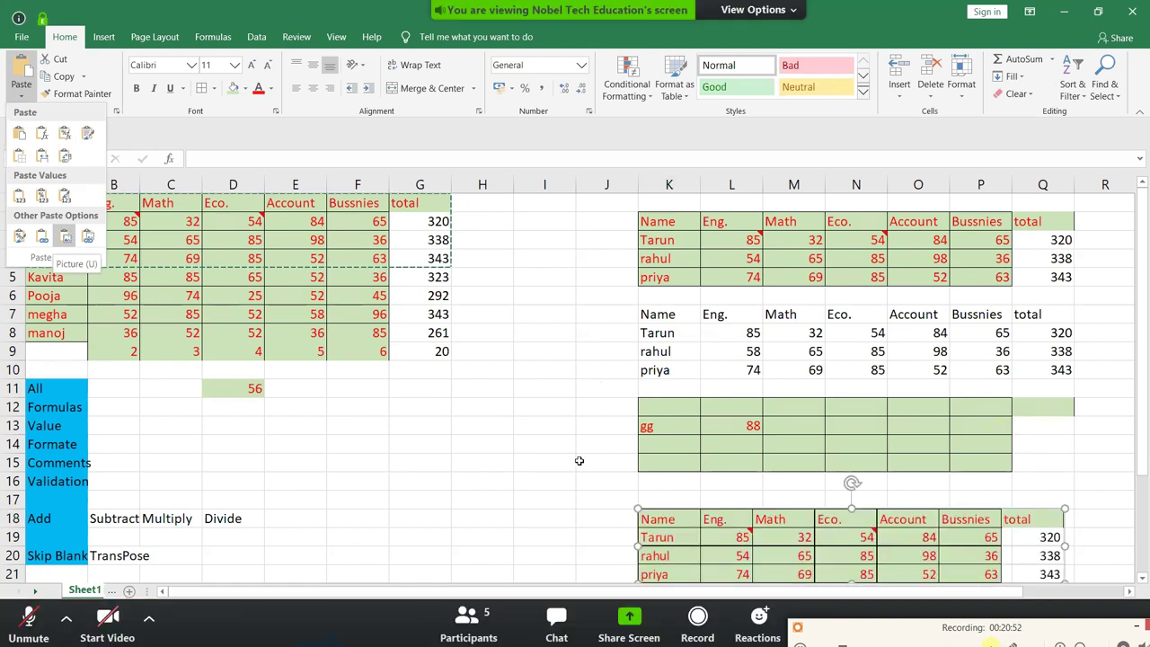
Step: Paste the rows as a picture and change Math marks M8 and M9 to 88 and 55
{"action": "left_click", "coordinate": [65, 235]}
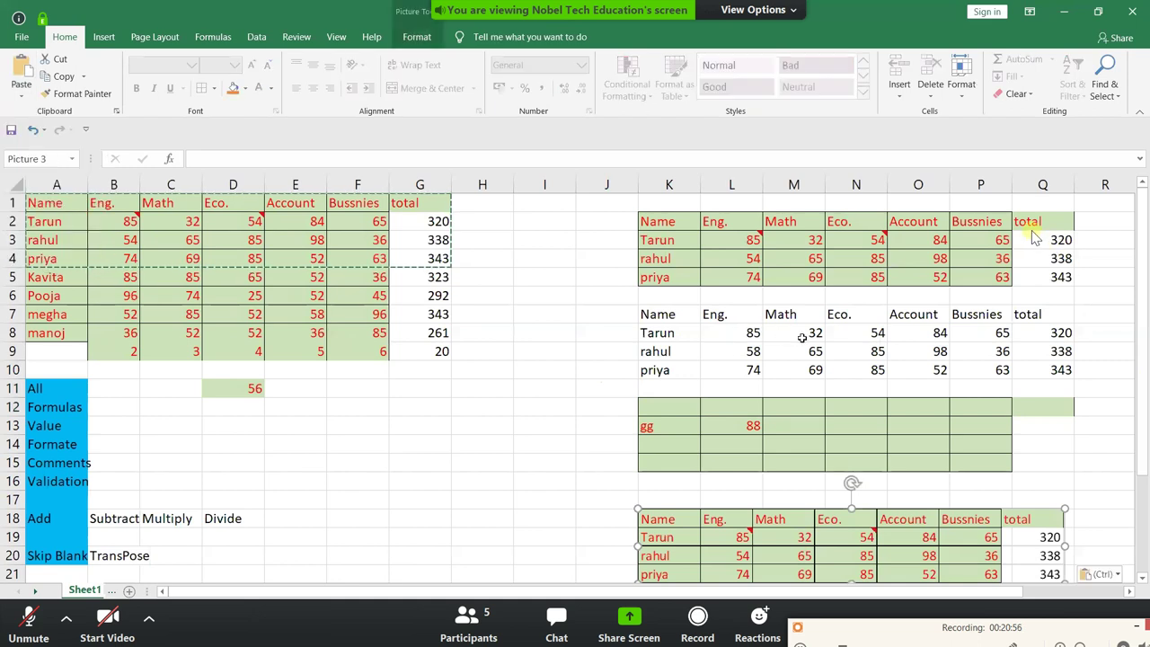
{"action": "left_click", "coordinate": [802, 337]}
{"action": "type", "text": "88"}
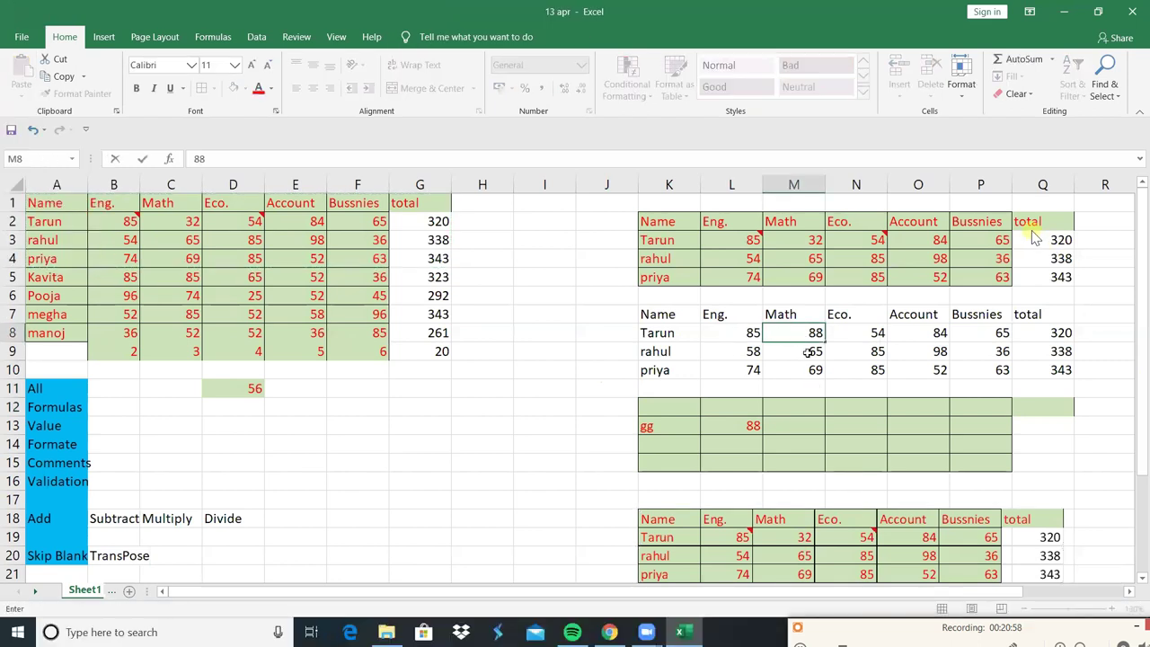
{"action": "key", "text": "Return"}
{"action": "type", "text": "55"}
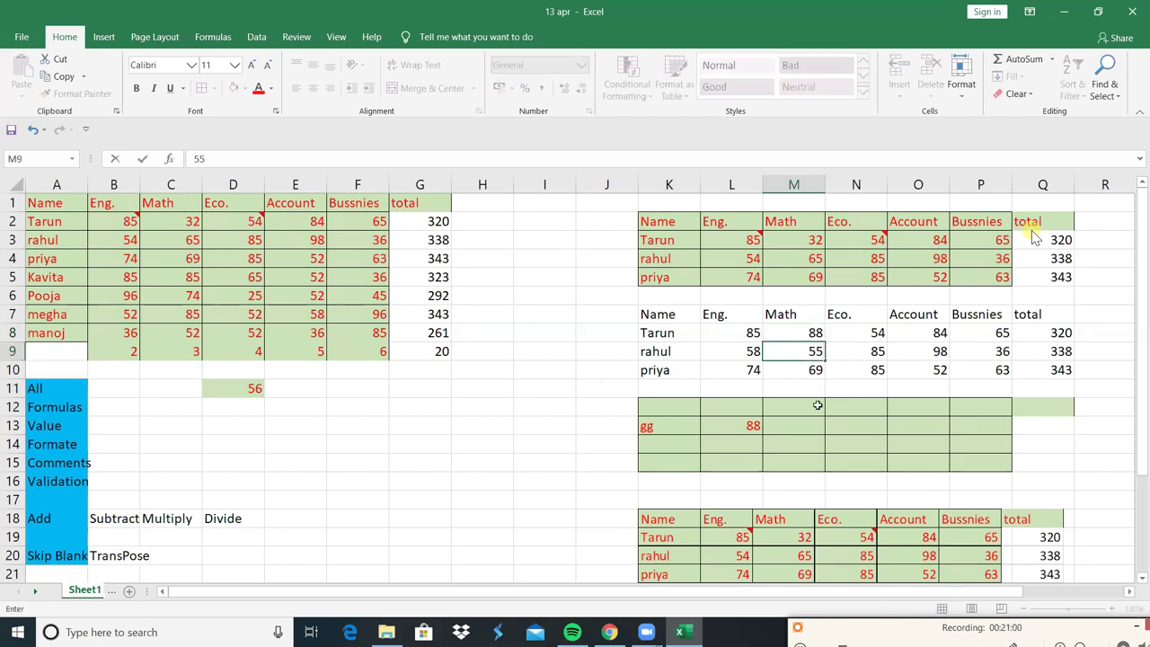
{"action": "left_click", "coordinate": [809, 388]}
Step: Drag the table picture to sit over K17:Q20, just below the green block
{"action": "left_click", "coordinate": [791, 539]}
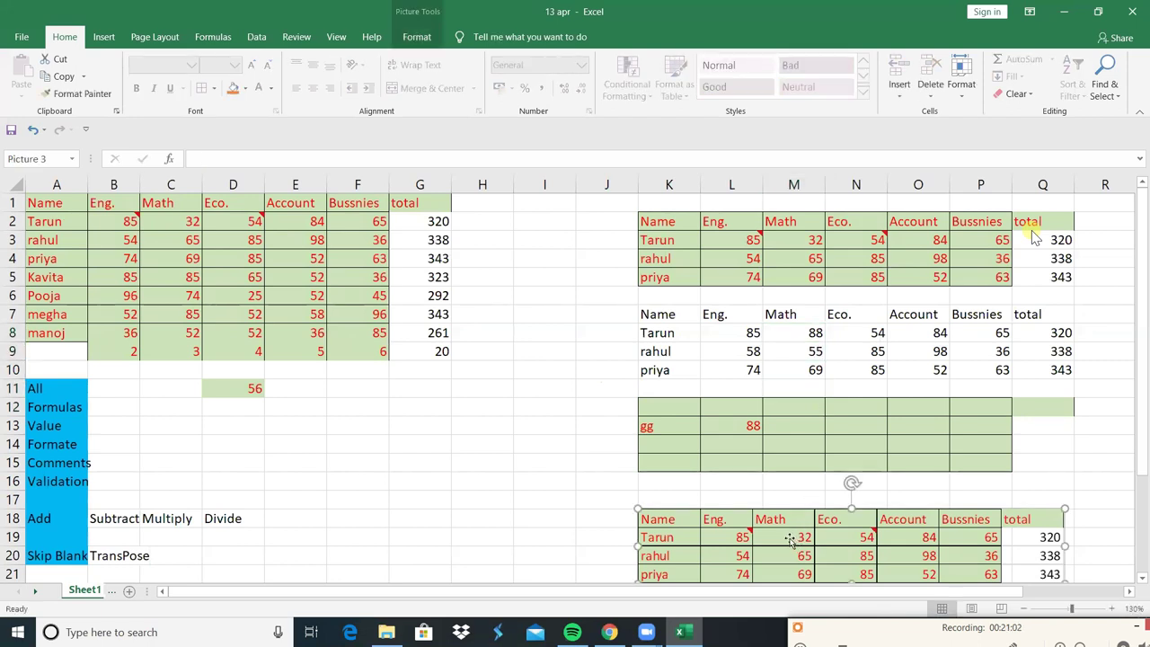
{"action": "mouse_move", "coordinate": [794, 521]}
{"action": "left_mouse_down"}
{"action": "mouse_move", "coordinate": [703, 368]}
{"action": "mouse_move", "coordinate": [658, 385]}
{"action": "left_mouse_up"}
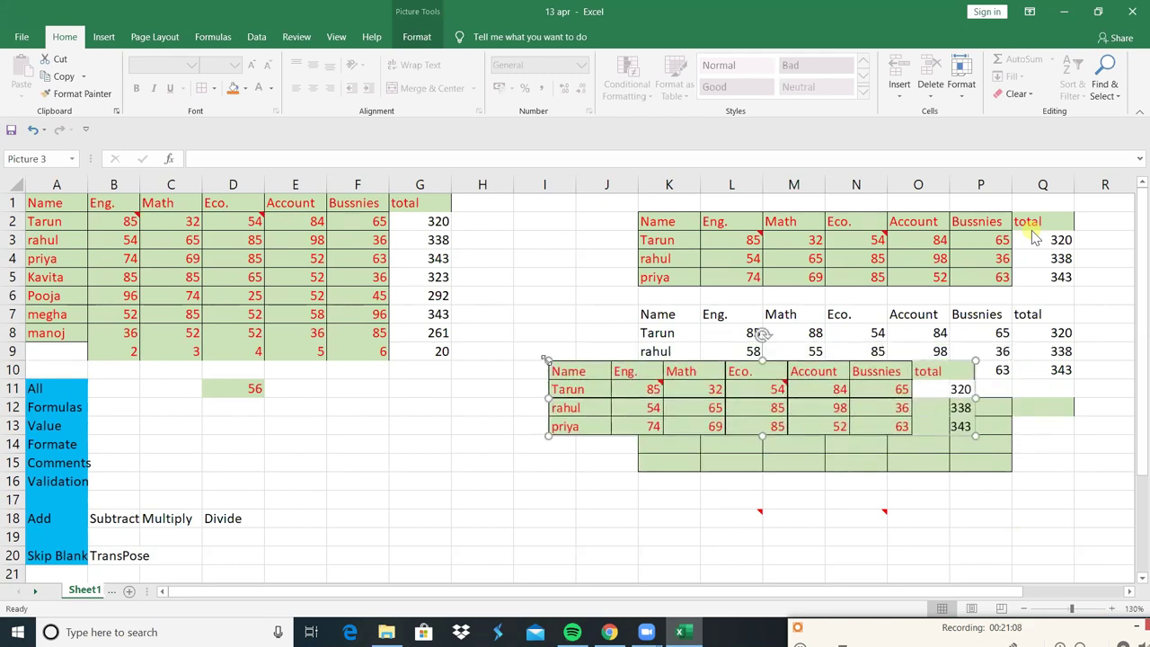
{"action": "mouse_move", "coordinate": [549, 359]}
{"action": "left_mouse_down"}
{"action": "mouse_move", "coordinate": [661, 373]}
{"action": "mouse_move", "coordinate": [611, 340]}
{"action": "left_mouse_up"}
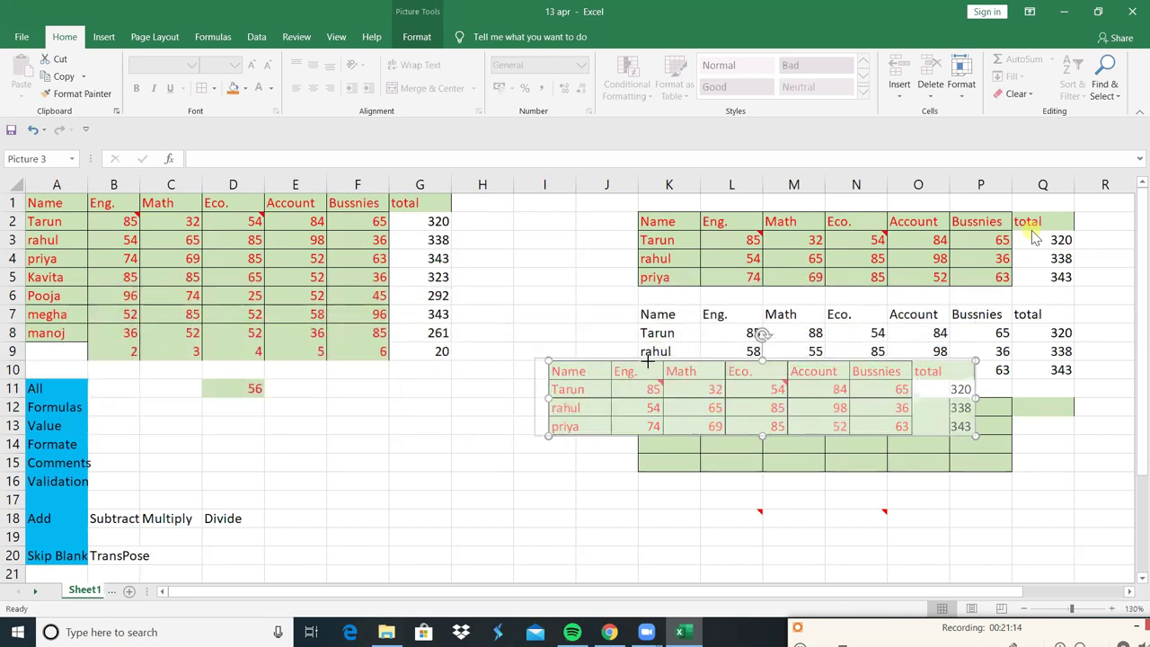
{"action": "left_click_drag", "start_coordinate": [610, 340], "coordinate": [656, 369]}
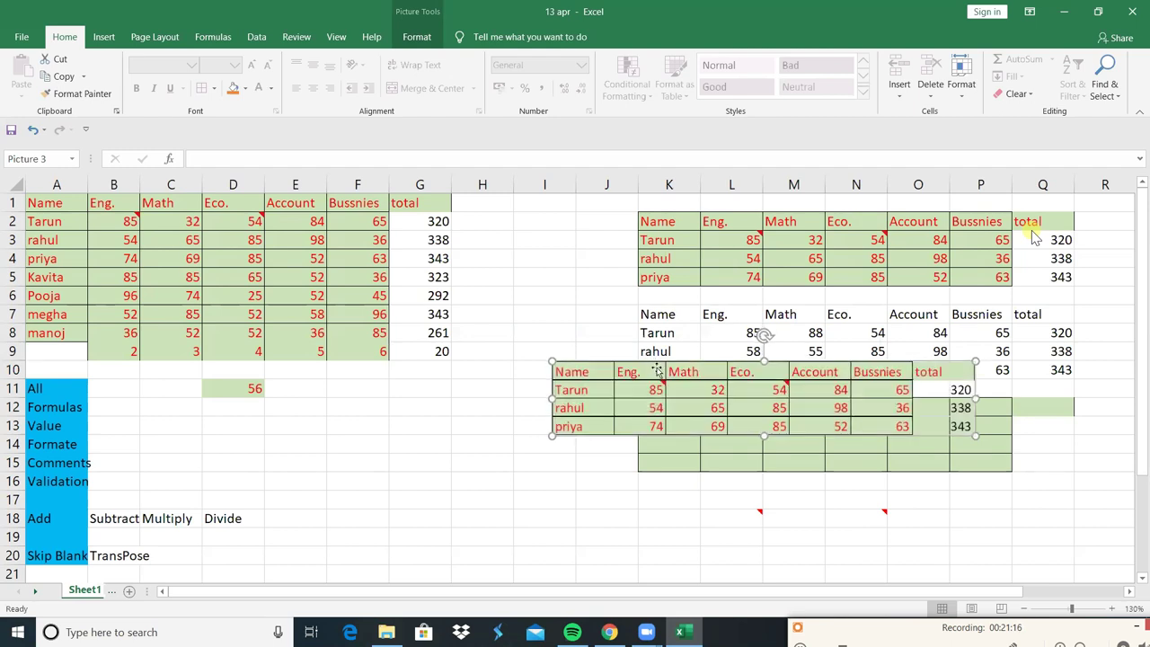
{"action": "left_click_drag", "start_coordinate": [689, 425], "coordinate": [737, 493]}
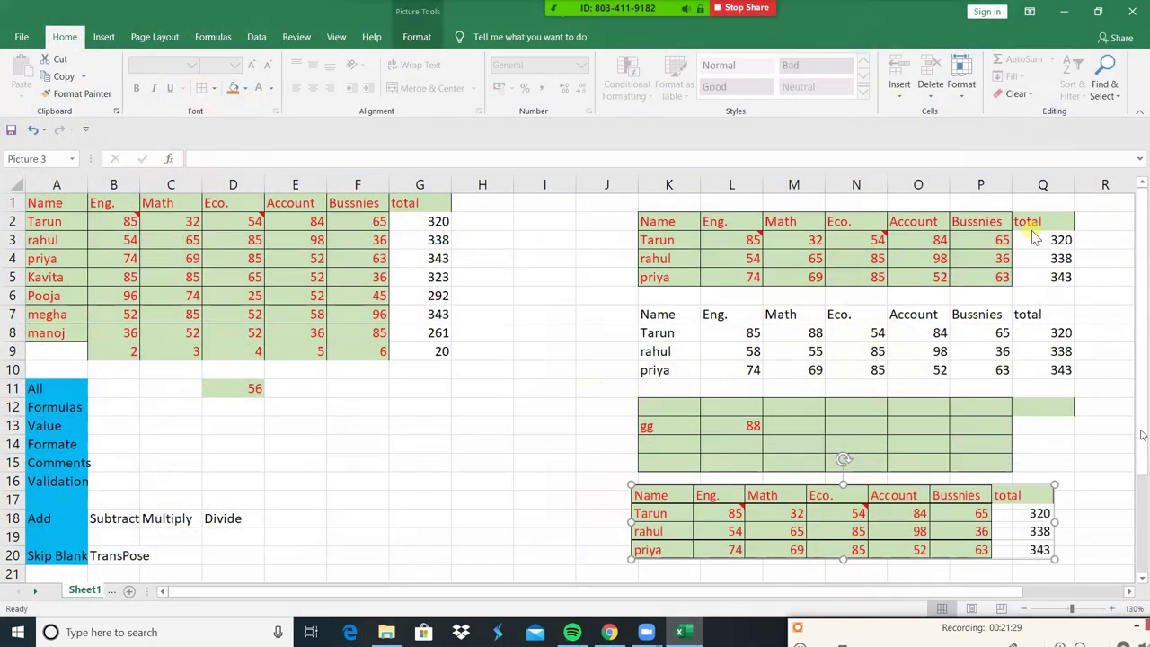
{"action": "left_click_drag", "start_coordinate": [1142, 435], "coordinate": [1141, 429]}
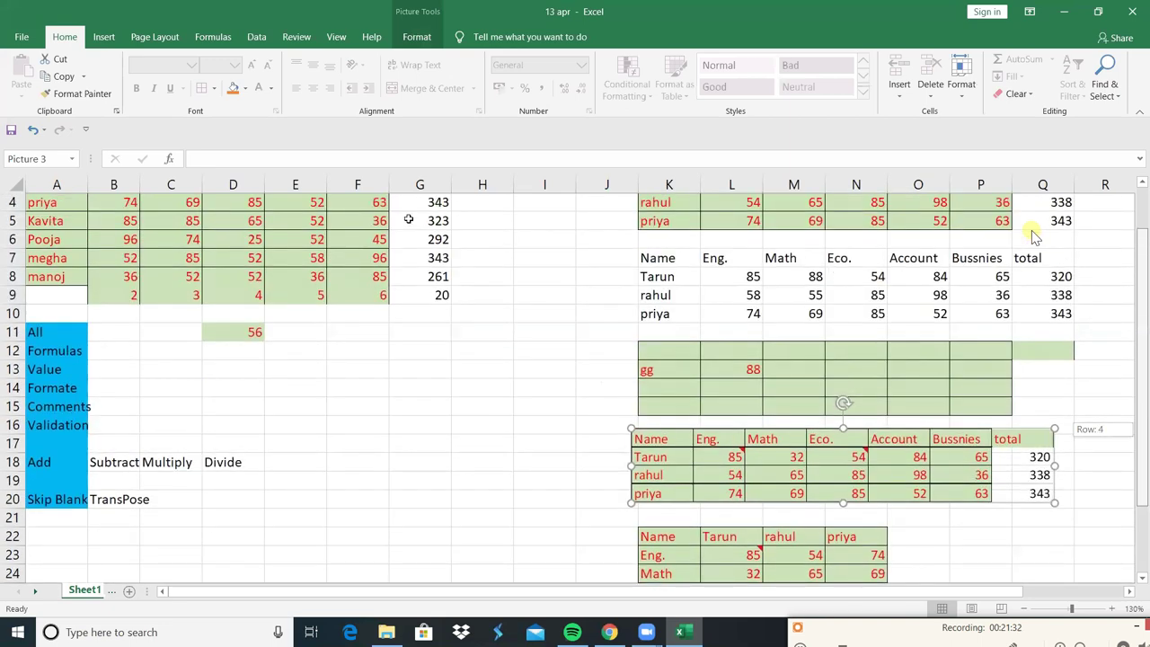
Step: Copy the full marks table A1:G8 with Ctrl+C and select cell A22
{"action": "scroll", "coordinate": [342, 210], "scroll_direction": "up", "scroll_amount": 1}
{"action": "mouse_move", "coordinate": [47, 201]}
{"action": "left_mouse_down"}
{"action": "mouse_move", "coordinate": [243, 316]}
{"action": "mouse_move", "coordinate": [424, 318]}
{"action": "mouse_move", "coordinate": [405, 328]}
{"action": "left_mouse_up"}
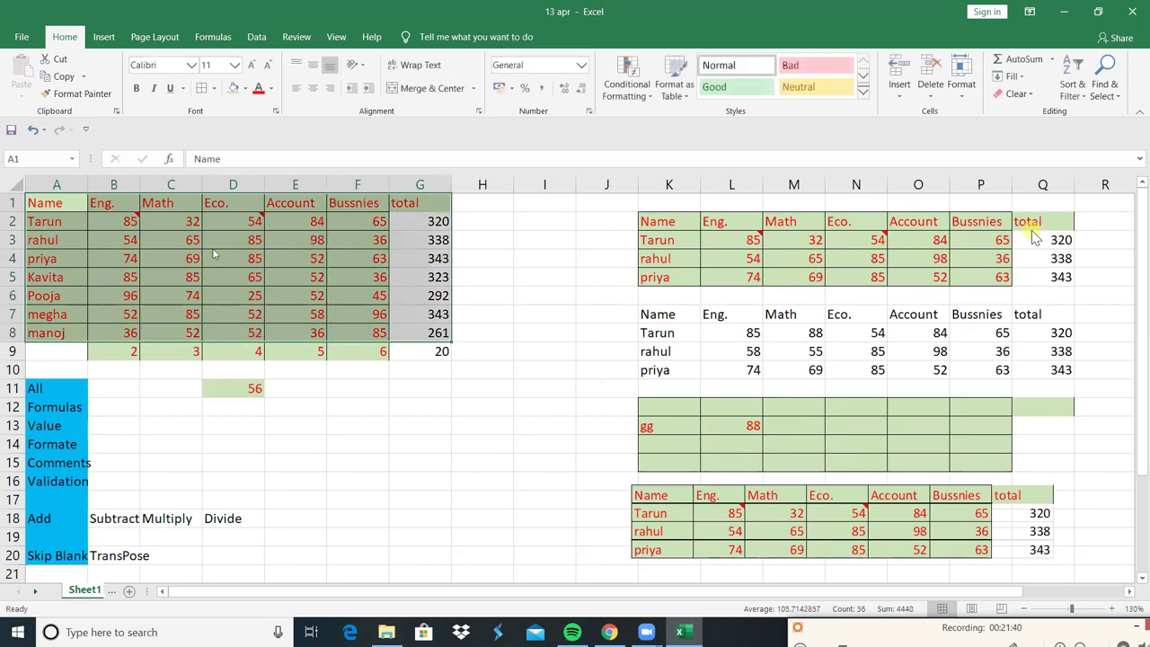
{"action": "key", "text": "ctrl+c"}
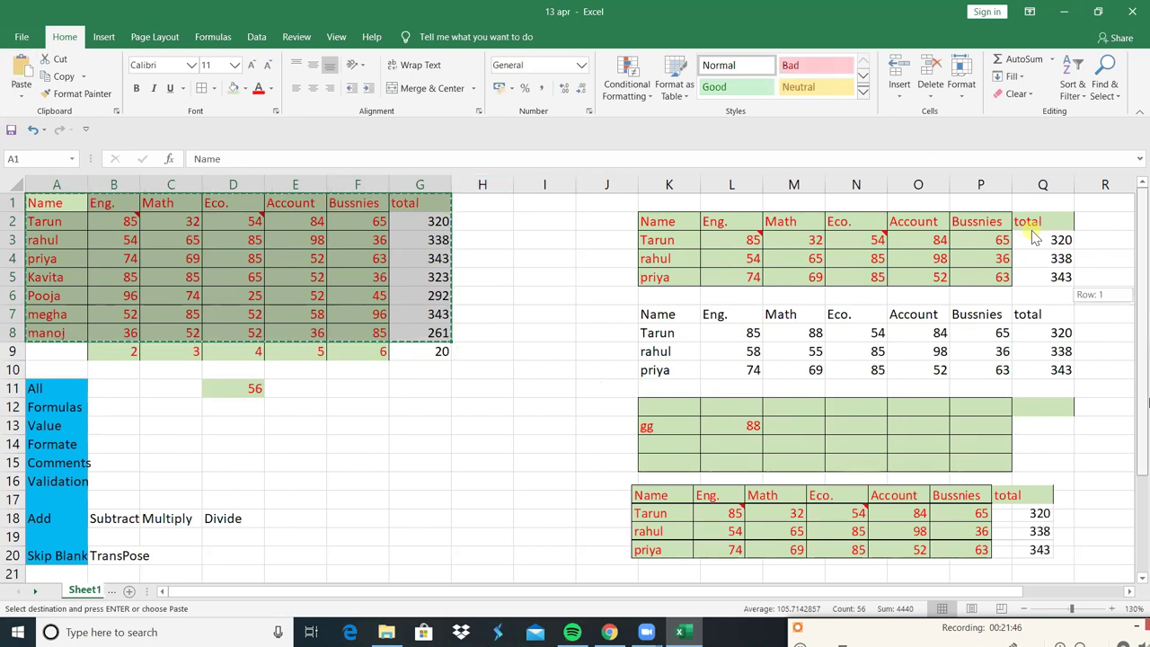
{"action": "left_click_drag", "start_coordinate": [1145, 301], "coordinate": [1138, 510]}
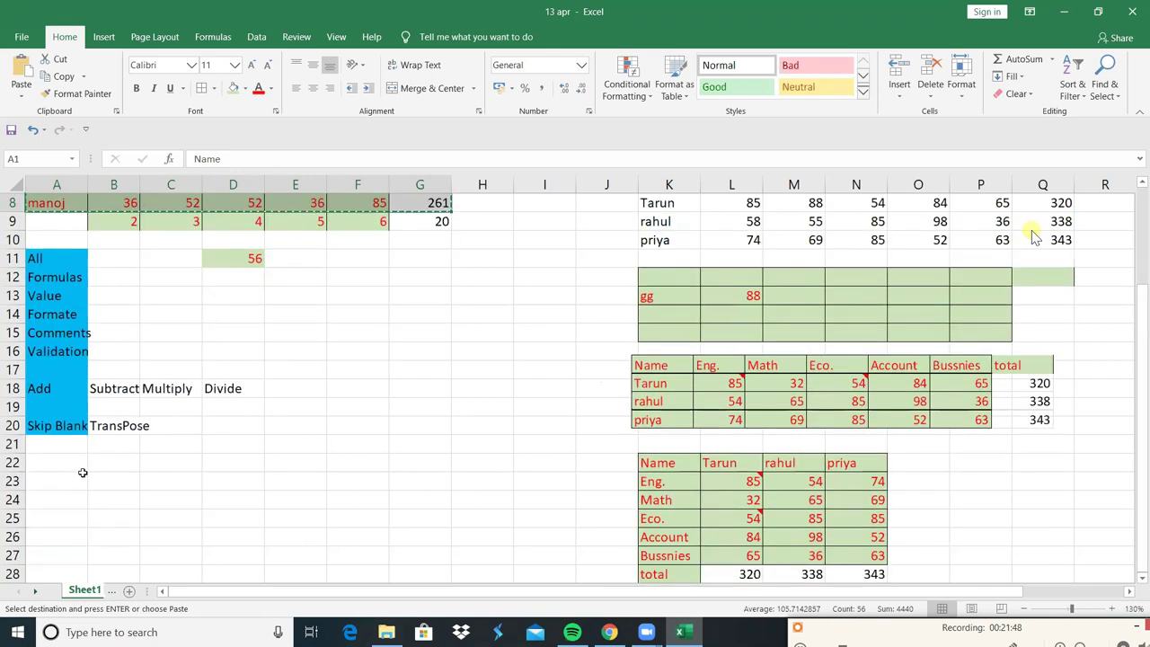
{"action": "scroll", "coordinate": [106, 479], "scroll_direction": "down", "scroll_amount": 1}
{"action": "left_click", "coordinate": [79, 471]}
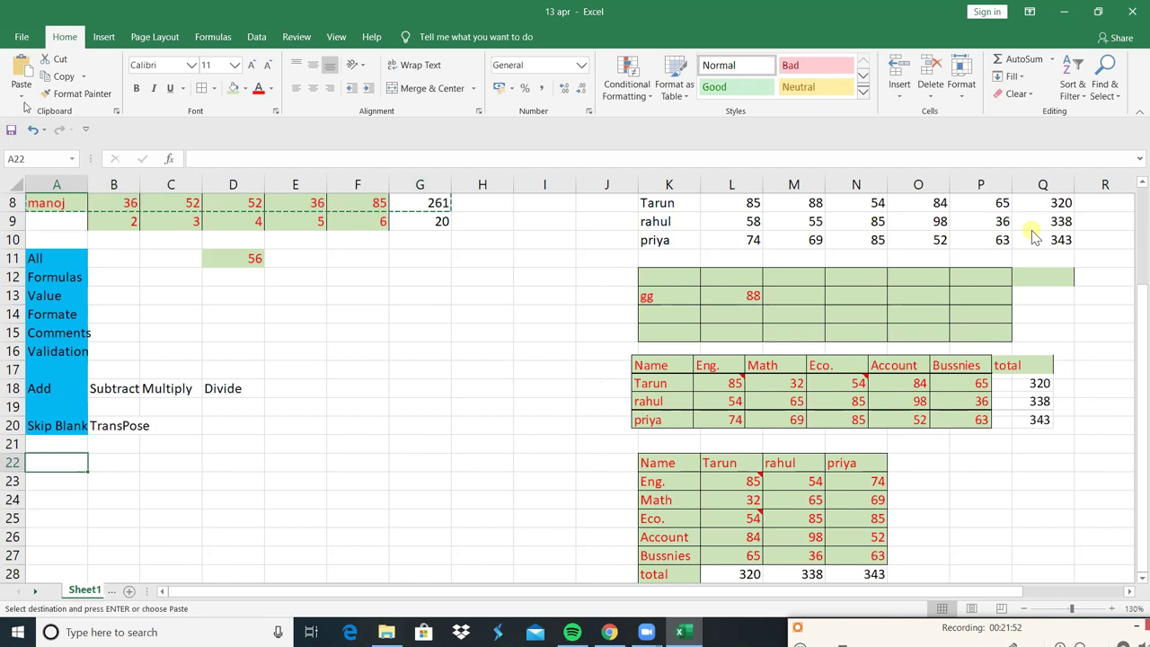
Step: Paste the marks table as links from A22, confirming D24 holds =D3
{"action": "key", "text": "alt+h"}
{"action": "key", "text": "v"}
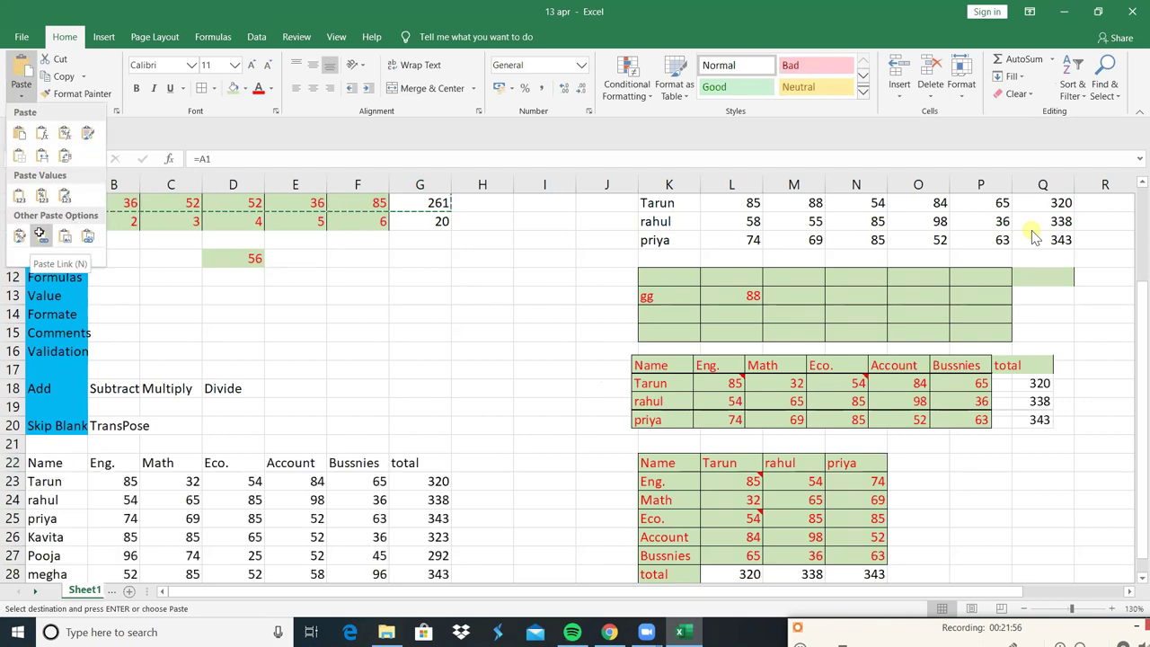
{"action": "left_click", "coordinate": [41, 235]}
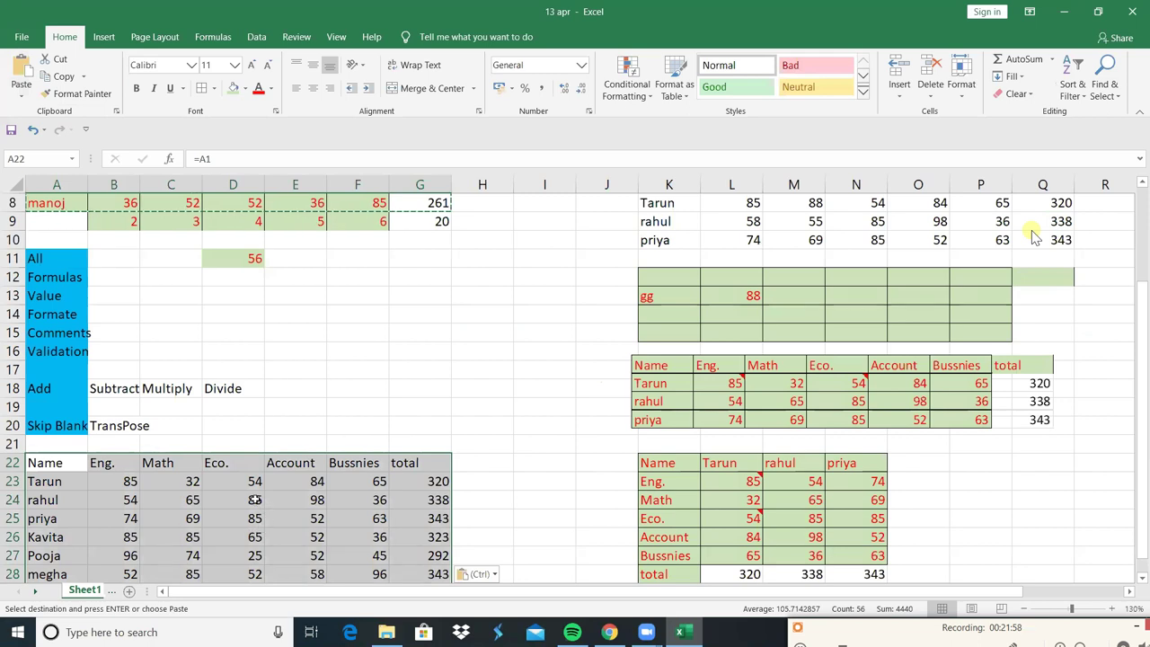
{"action": "left_click", "coordinate": [255, 500]}
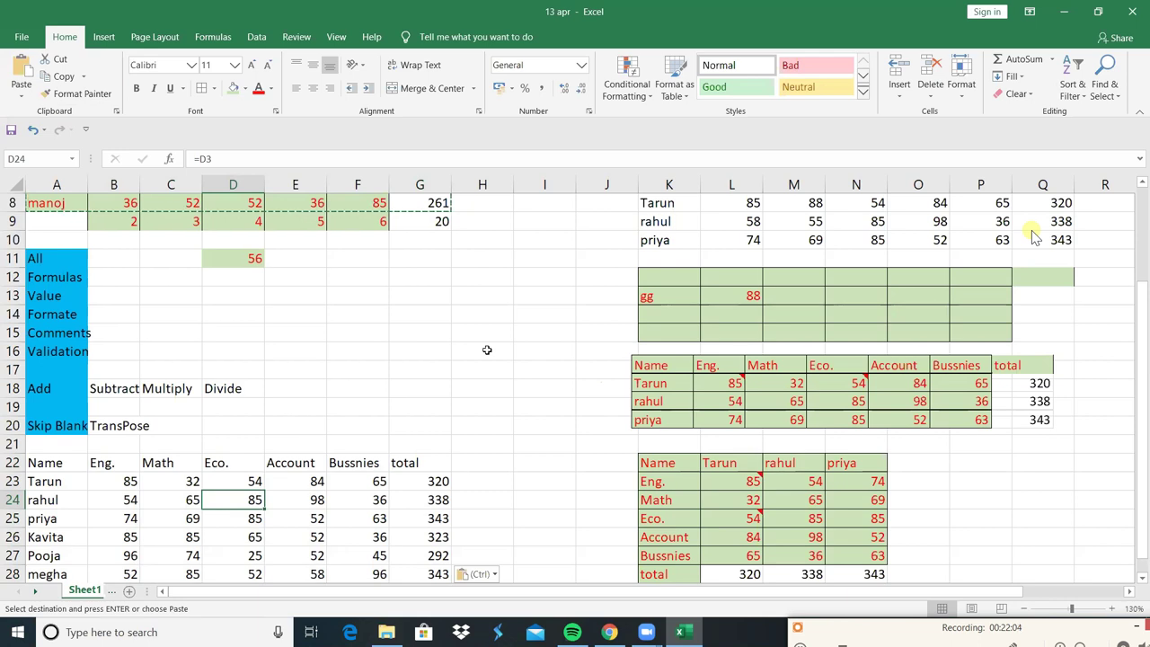
{"action": "key", "text": "Escape"}
Step: Check the linked formulas, then overwrite Tarun's Eng. mark in B23 with 90
{"action": "left_click", "coordinate": [746, 220]}
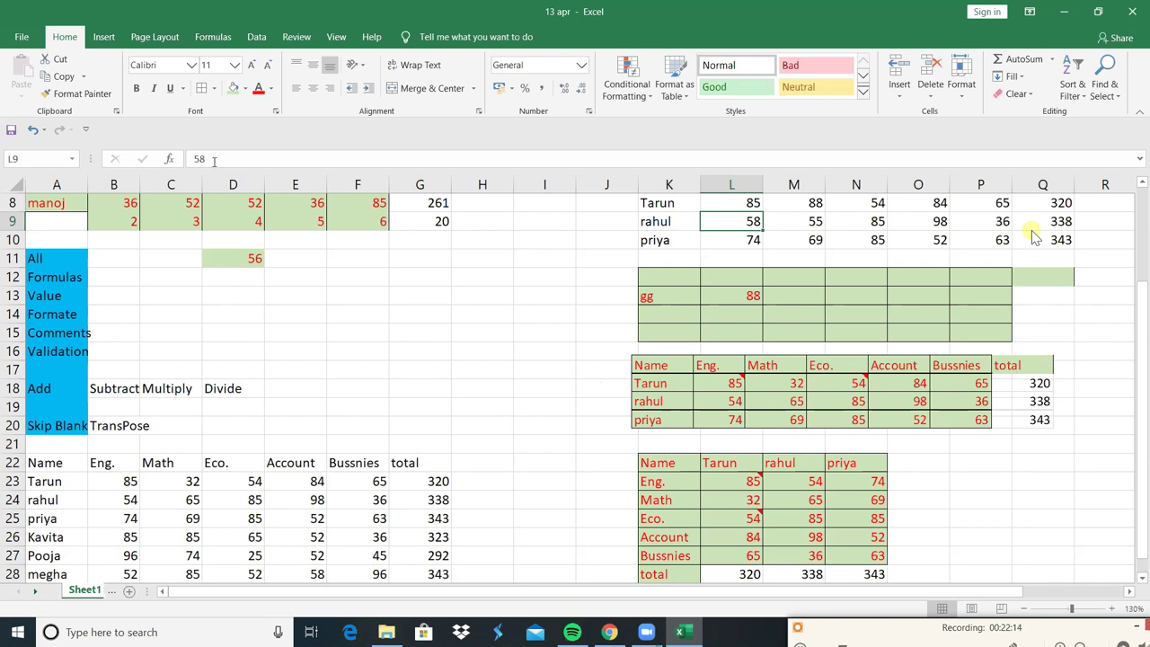
{"action": "left_click", "coordinate": [247, 510]}
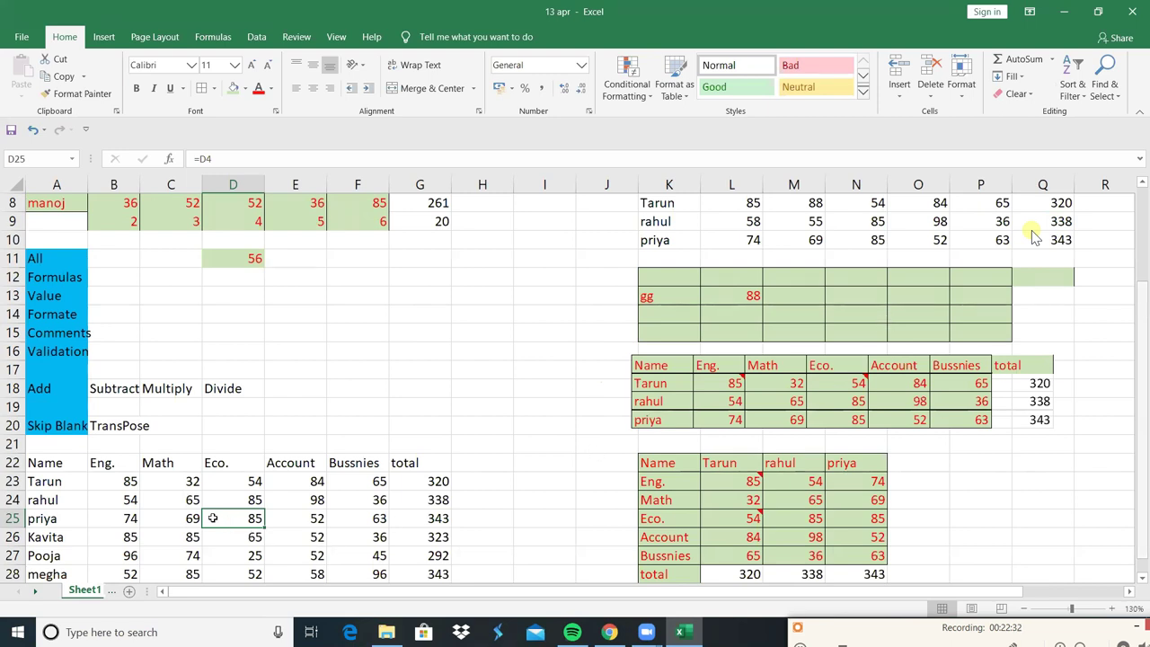
{"action": "left_click", "coordinate": [126, 480]}
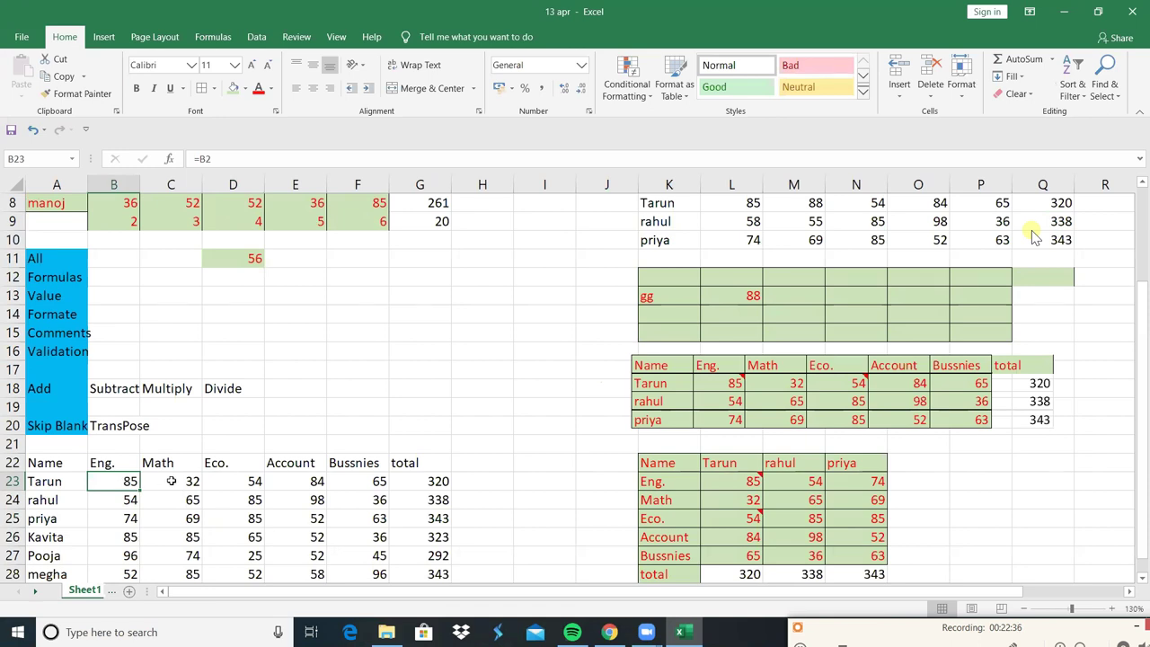
{"action": "type", "text": "9"}
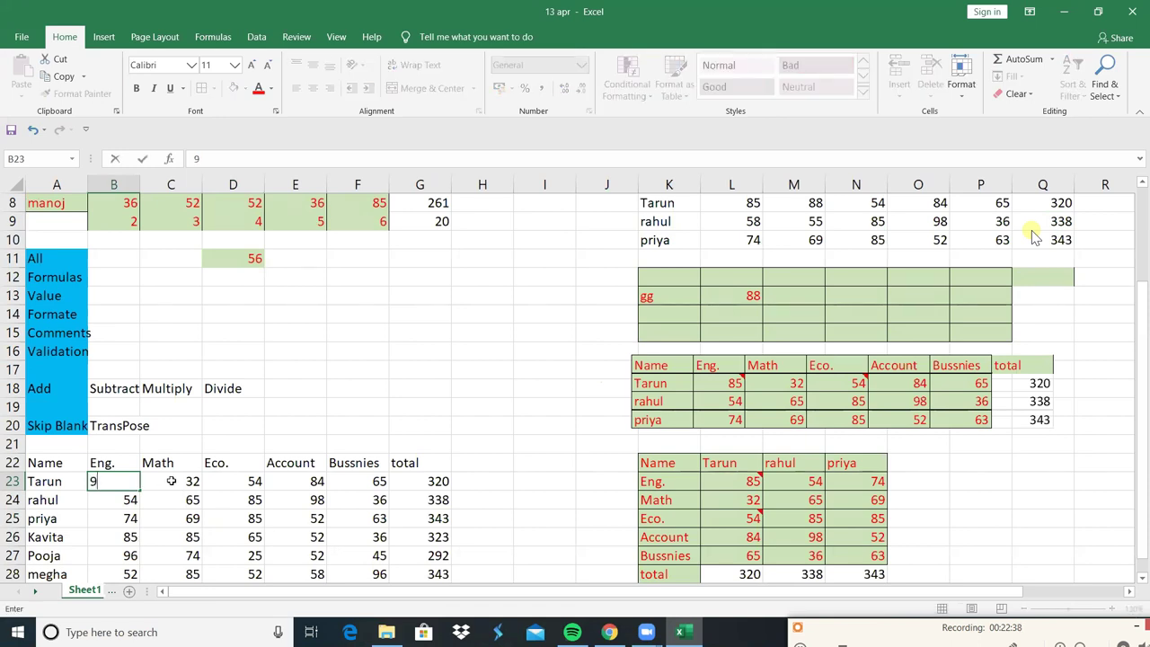
{"action": "type", "text": "0"}
{"action": "key", "text": "Return"}
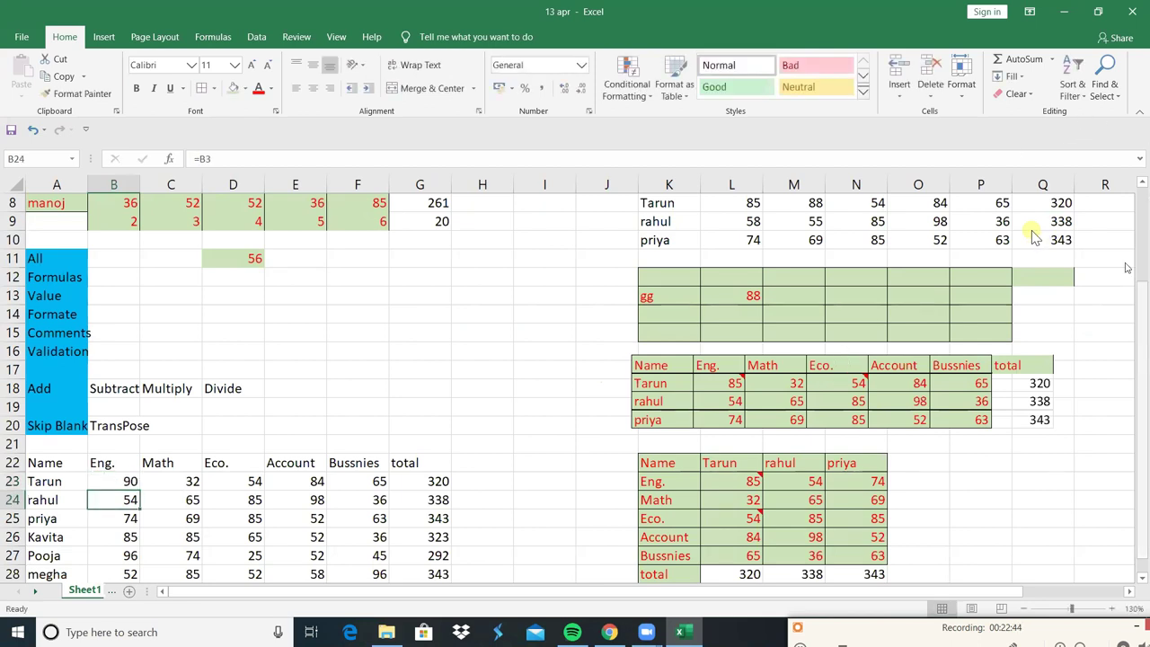
{"action": "scroll", "coordinate": [1034, 237], "scroll_direction": "up", "scroll_amount": 3}
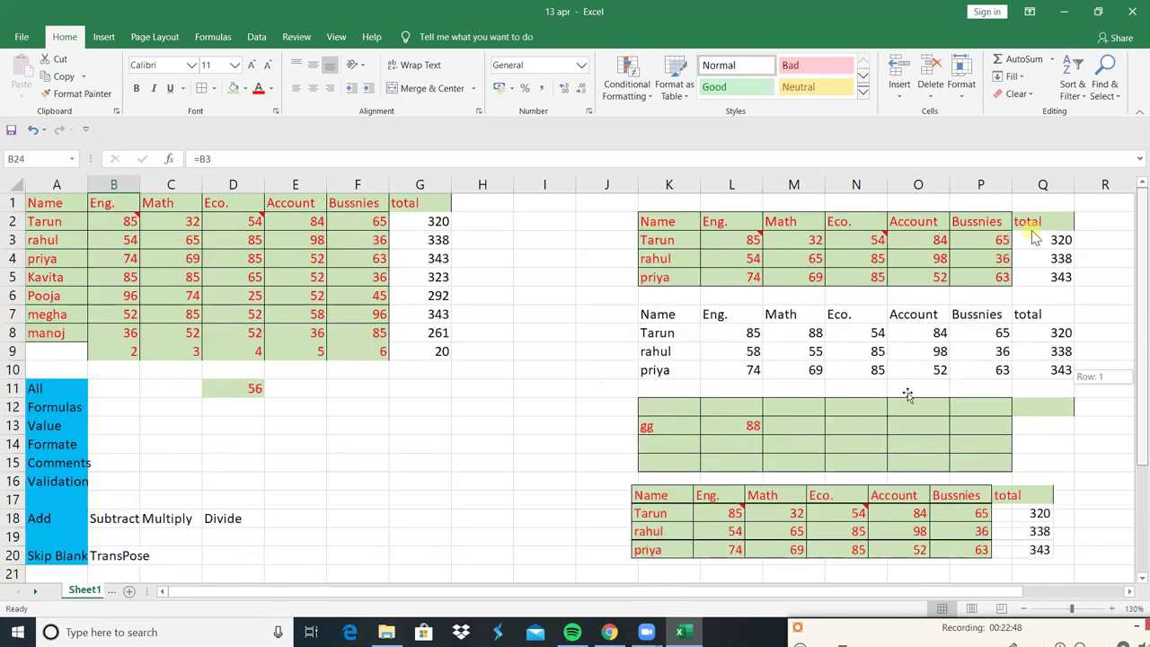
Step: Change Tarun's Math mark in C2 to 45 so the linked copy updates
{"action": "scroll", "coordinate": [873, 406], "scroll_direction": "down", "scroll_amount": 2}
{"action": "left_click", "coordinate": [482, 482]}
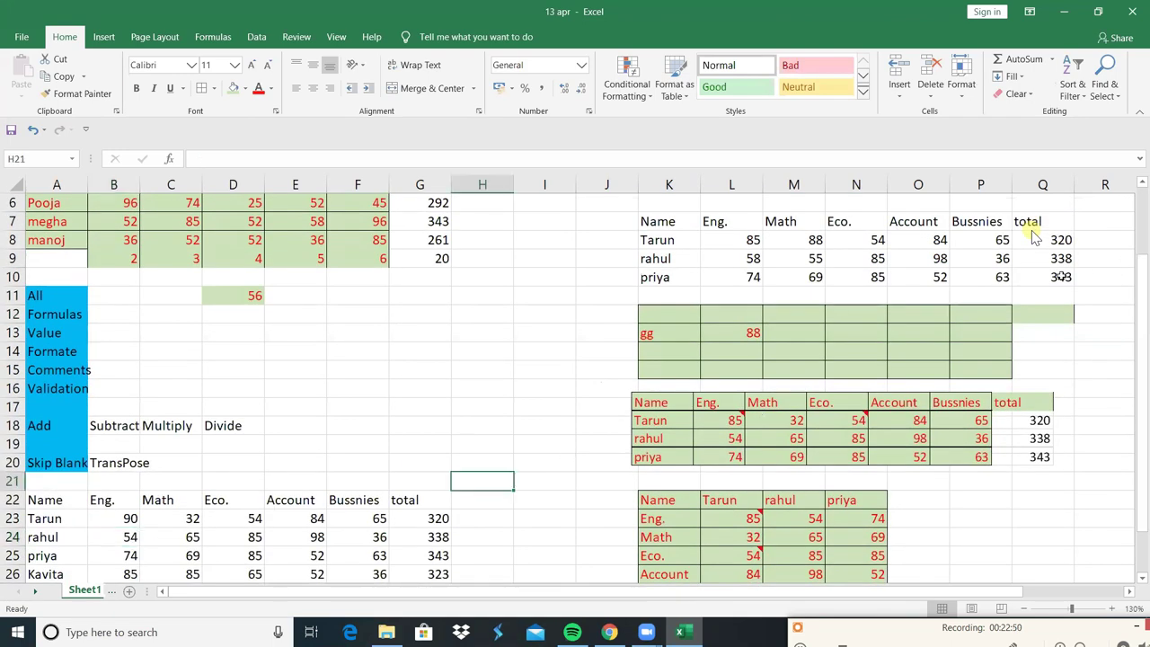
{"action": "scroll", "coordinate": [1033, 236], "scroll_direction": "up", "scroll_amount": 2}
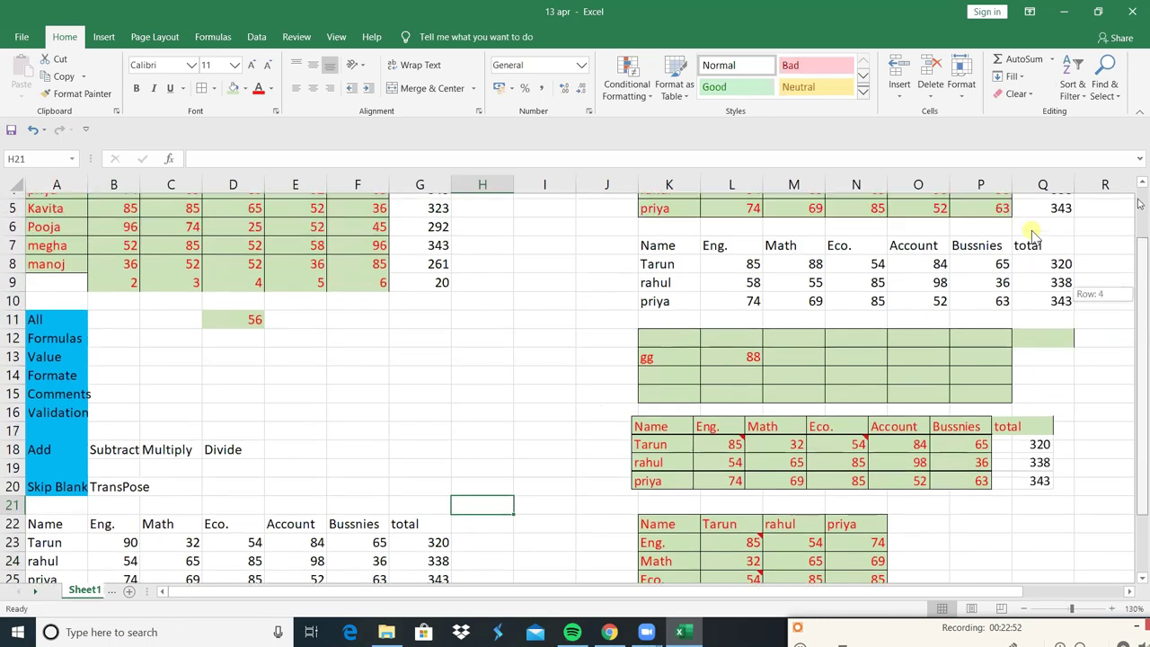
{"action": "scroll", "coordinate": [850, 215], "scroll_direction": "up", "scroll_amount": 1}
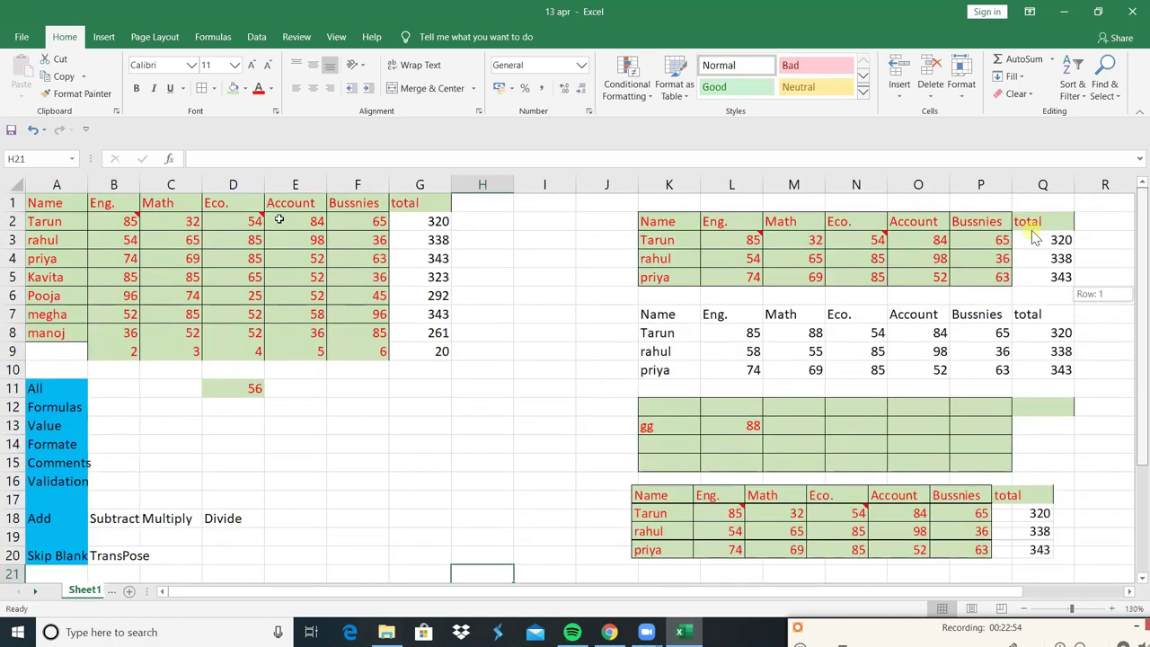
{"action": "left_click", "coordinate": [181, 220]}
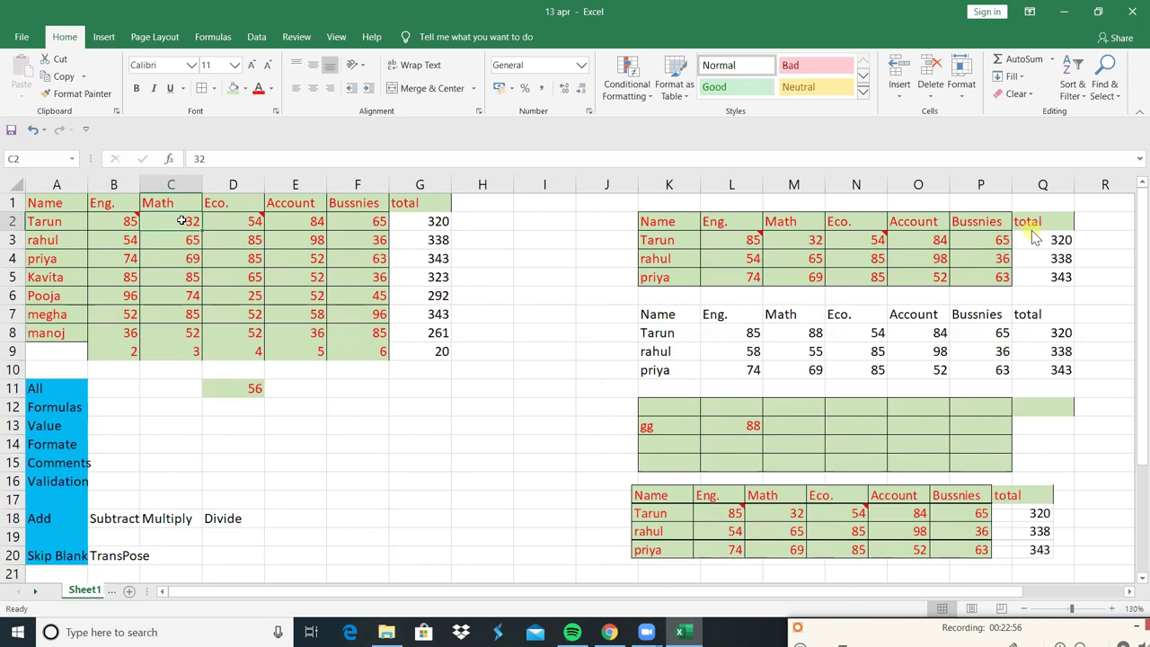
{"action": "type", "text": "45"}
{"action": "key", "text": "Return"}
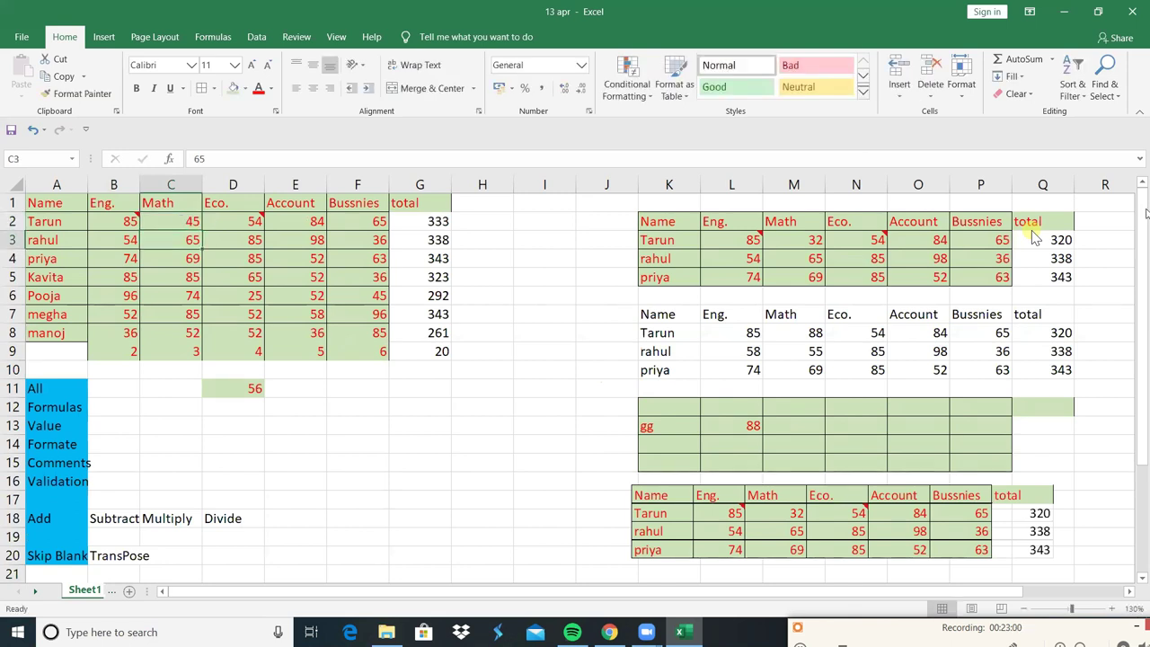
{"action": "left_click_drag", "start_coordinate": [1146, 214], "coordinate": [1146, 225]}
{"action": "scroll", "coordinate": [544, 492], "scroll_direction": "down", "scroll_amount": 1}
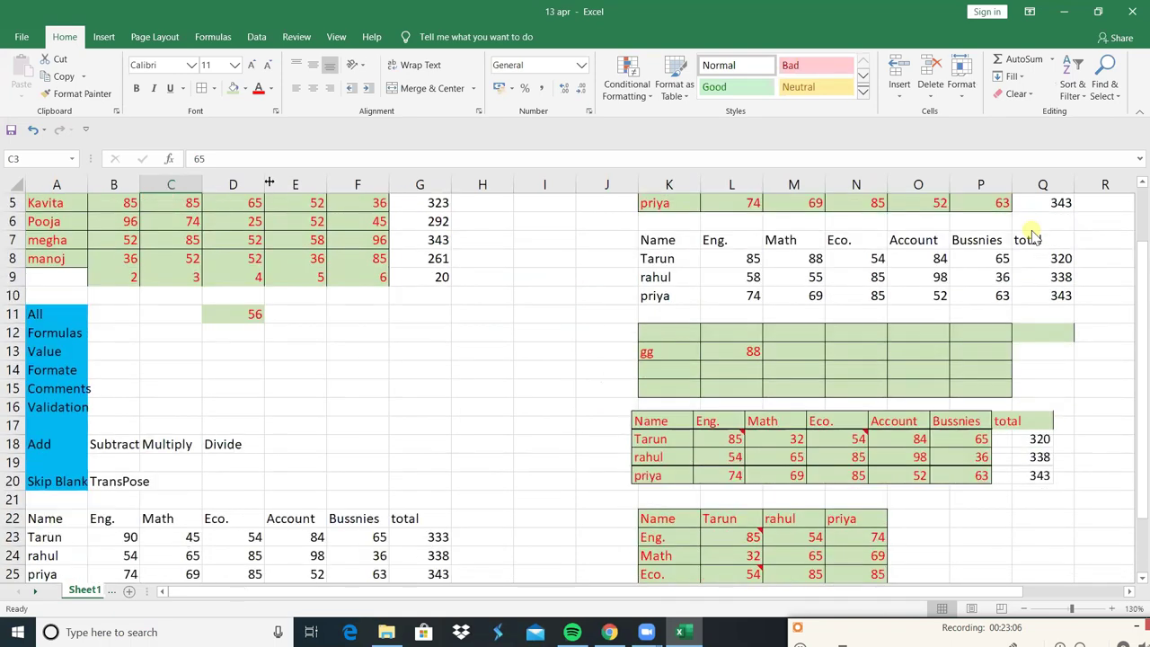
Step: Type 80 as Pooja's Math mark in C6
{"action": "left_click", "coordinate": [172, 200]}
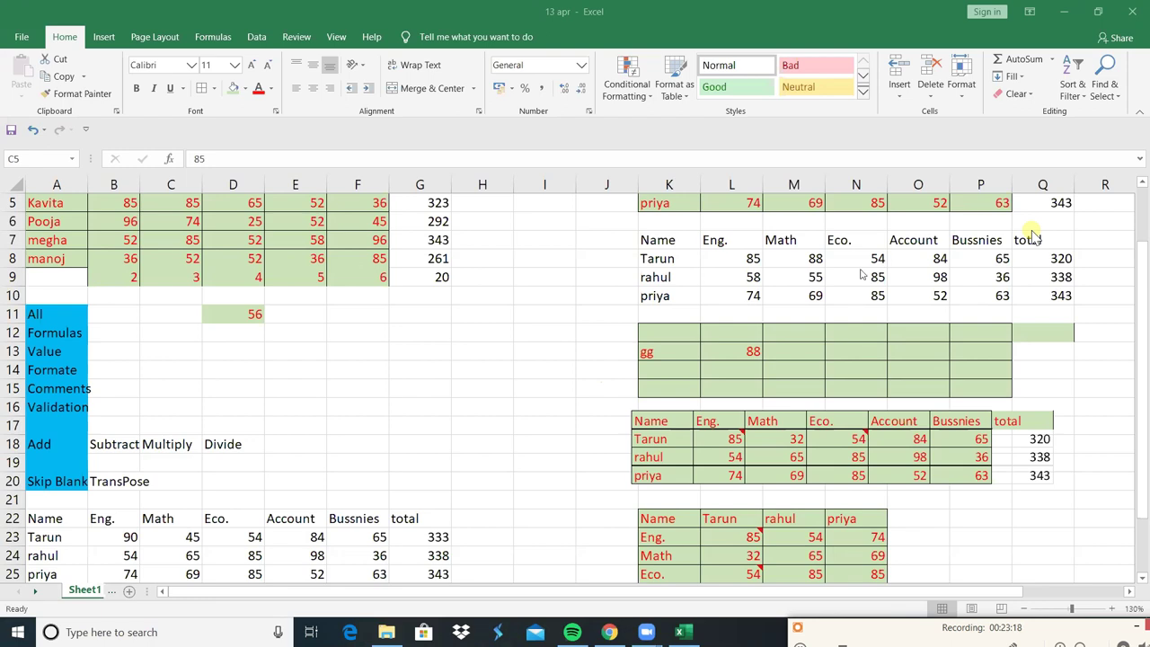
{"action": "left_click", "coordinate": [194, 206]}
{"action": "key", "text": "Return"}
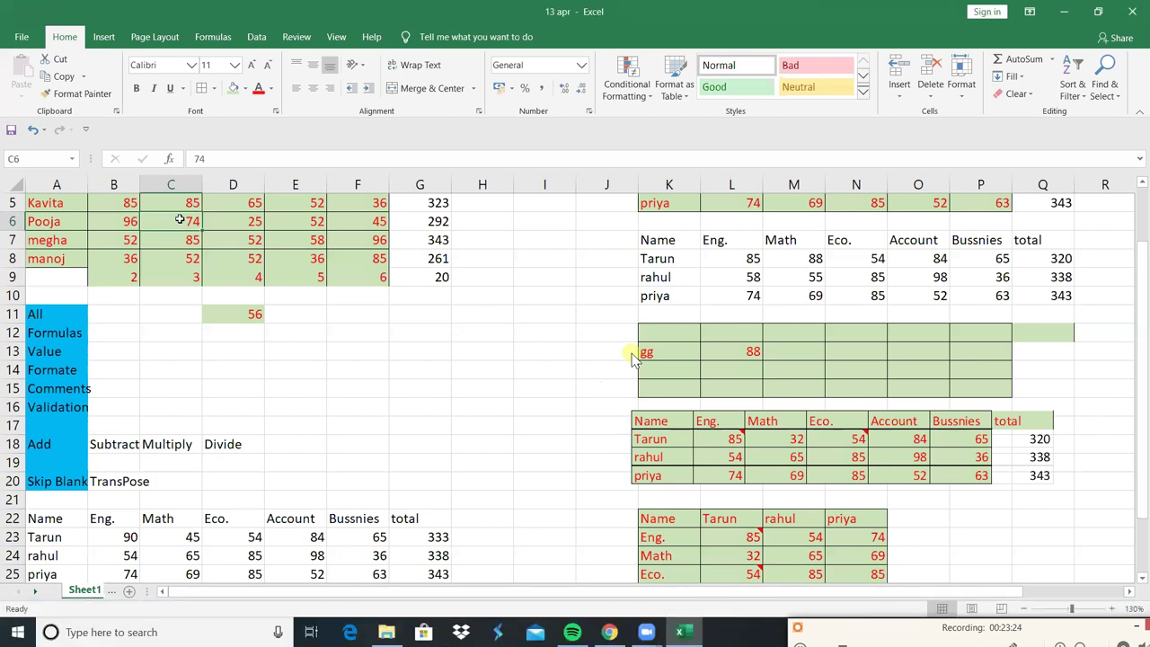
{"action": "type", "text": "80"}
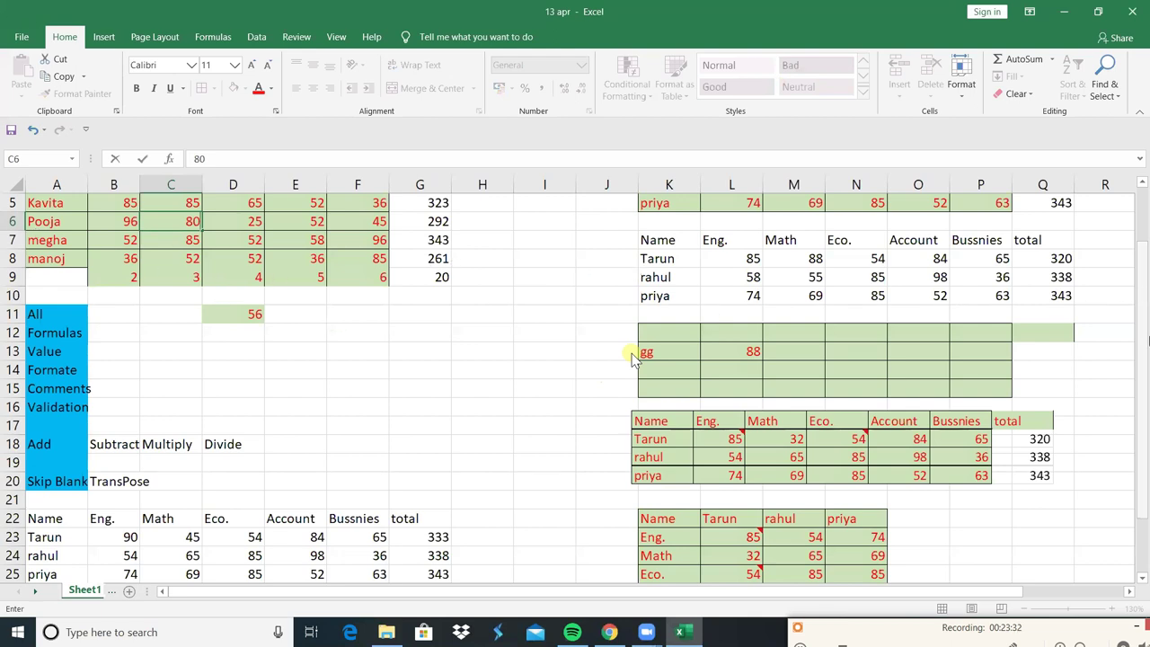
{"action": "left_click_drag", "start_coordinate": [1143, 346], "coordinate": [1143, 359]}
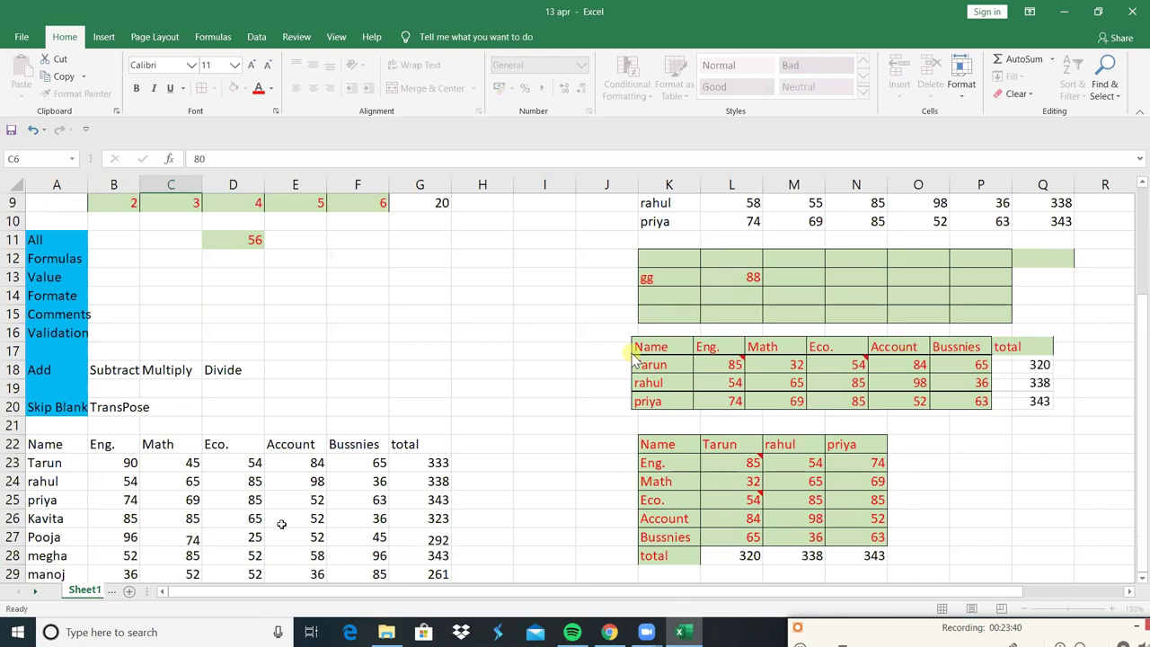
Step: Commit the 80 in C6 so Pooja's total reads 298, and verify the linked copy
{"action": "key", "text": "Return"}
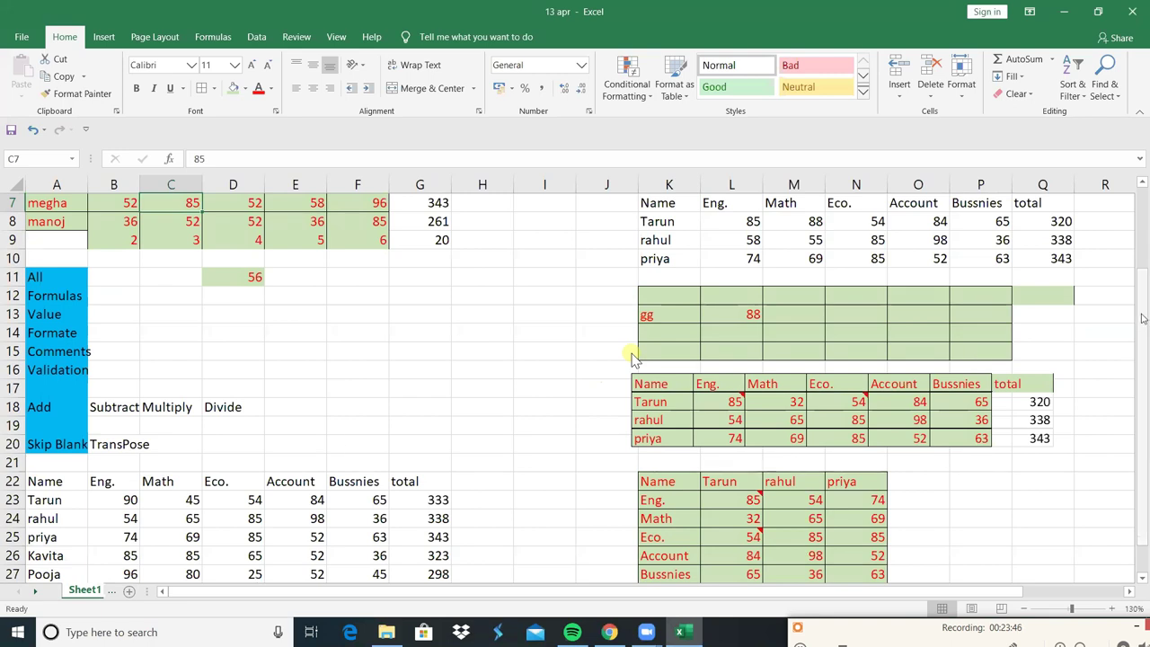
{"action": "left_click_drag", "start_coordinate": [1143, 319], "coordinate": [1146, 406]}
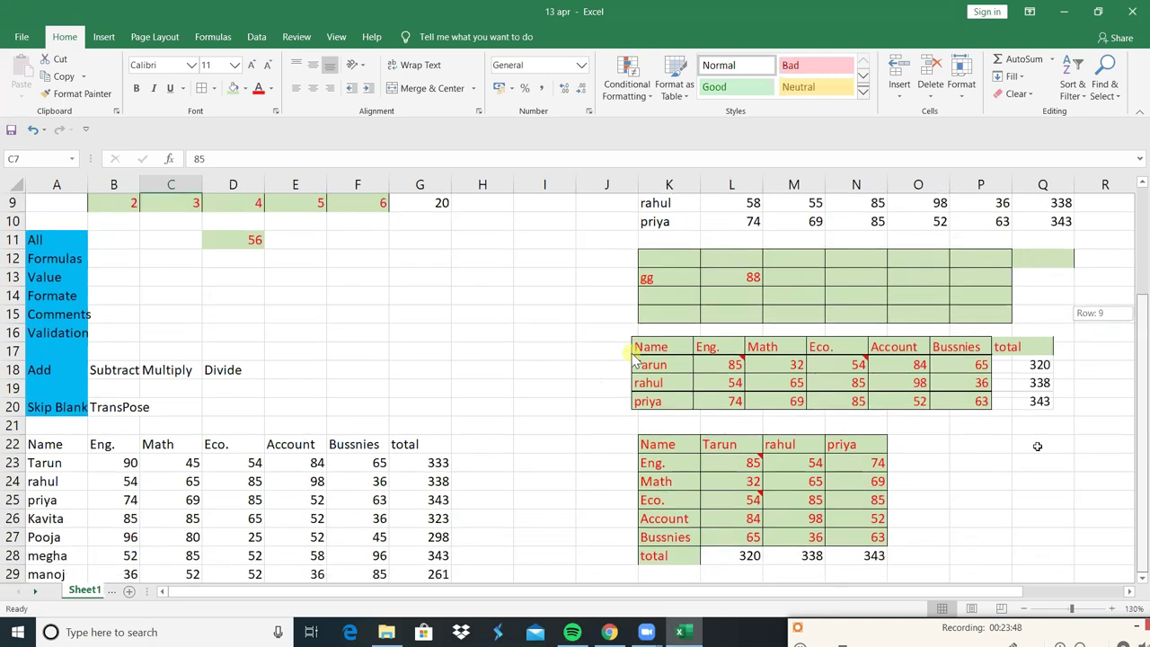
{"action": "scroll", "coordinate": [561, 525], "scroll_direction": "up", "scroll_amount": 3}
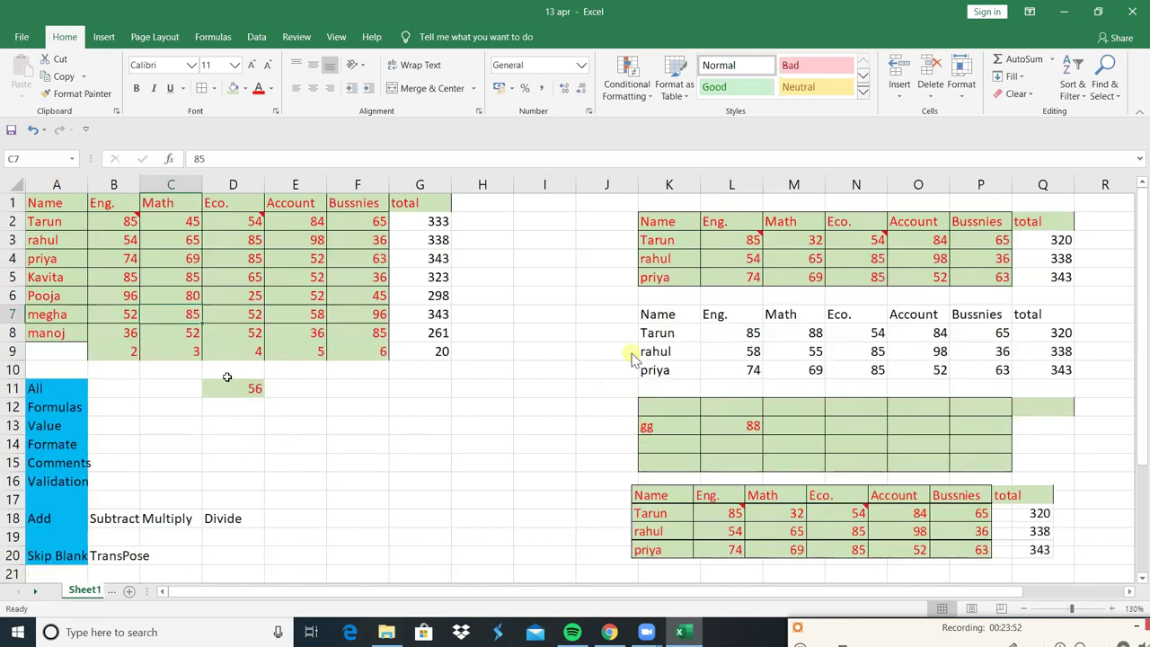
{"action": "left_click", "coordinate": [192, 295]}
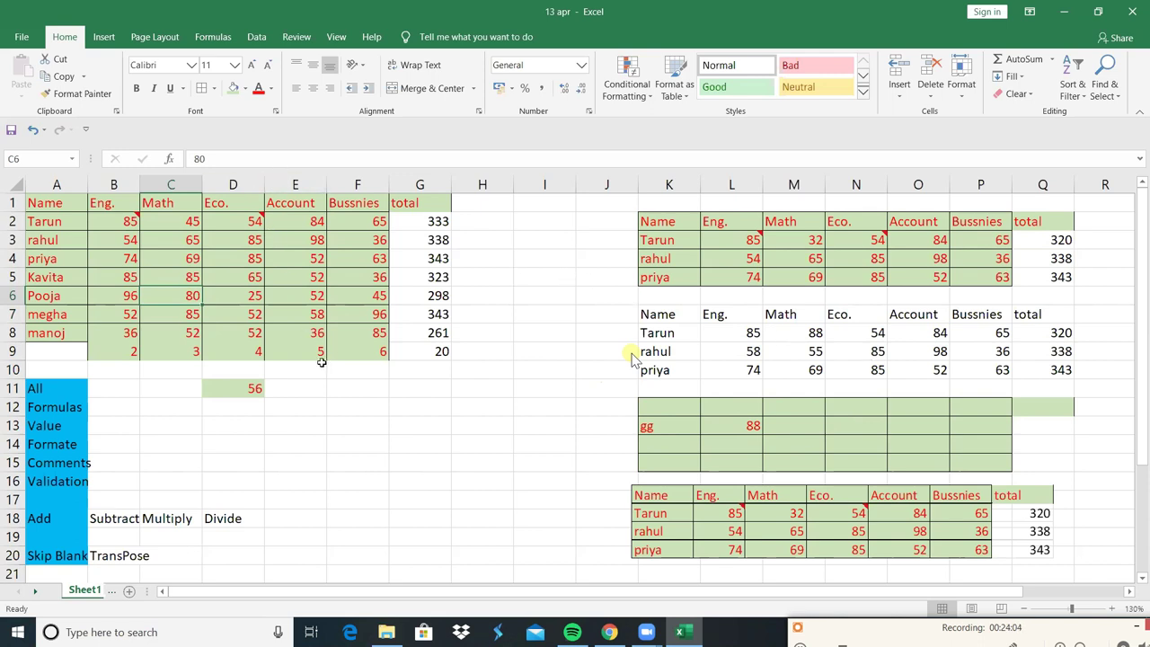
{"action": "left_click", "coordinate": [308, 271]}
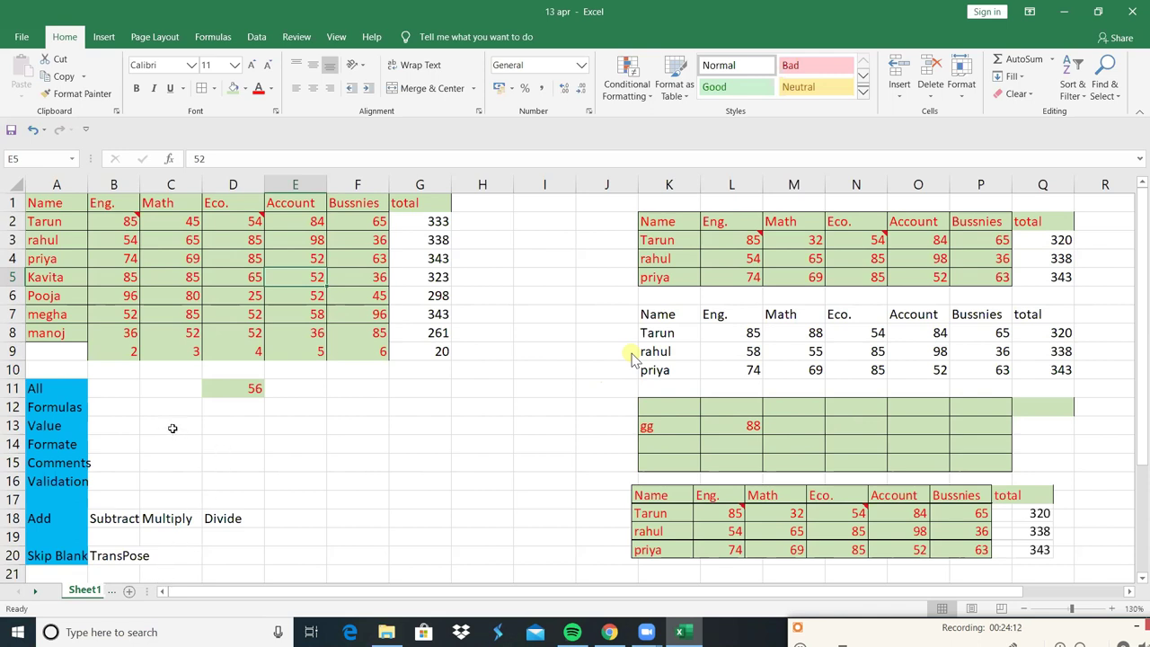
{"action": "left_click", "coordinate": [386, 446]}
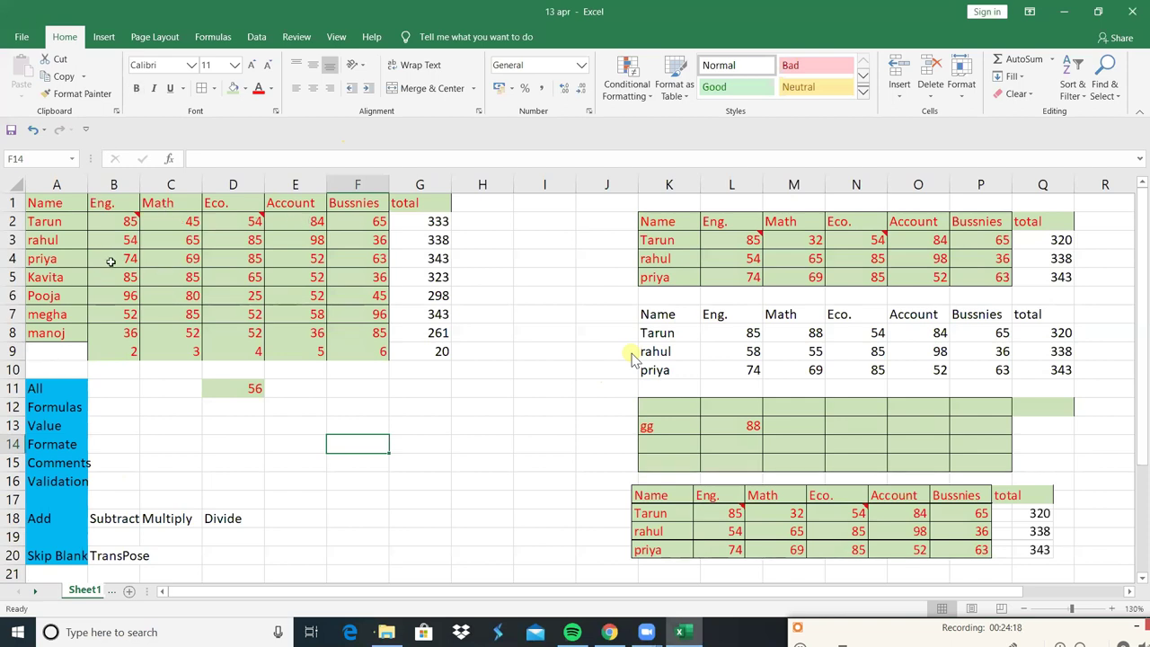
Step: Copy the Name header and Tarun, rahul and priya rows to start at E17
{"action": "mouse_move", "coordinate": [49, 203]}
{"action": "left_mouse_down"}
{"action": "mouse_move", "coordinate": [328, 278]}
{"action": "mouse_move", "coordinate": [373, 259]}
{"action": "left_mouse_up"}
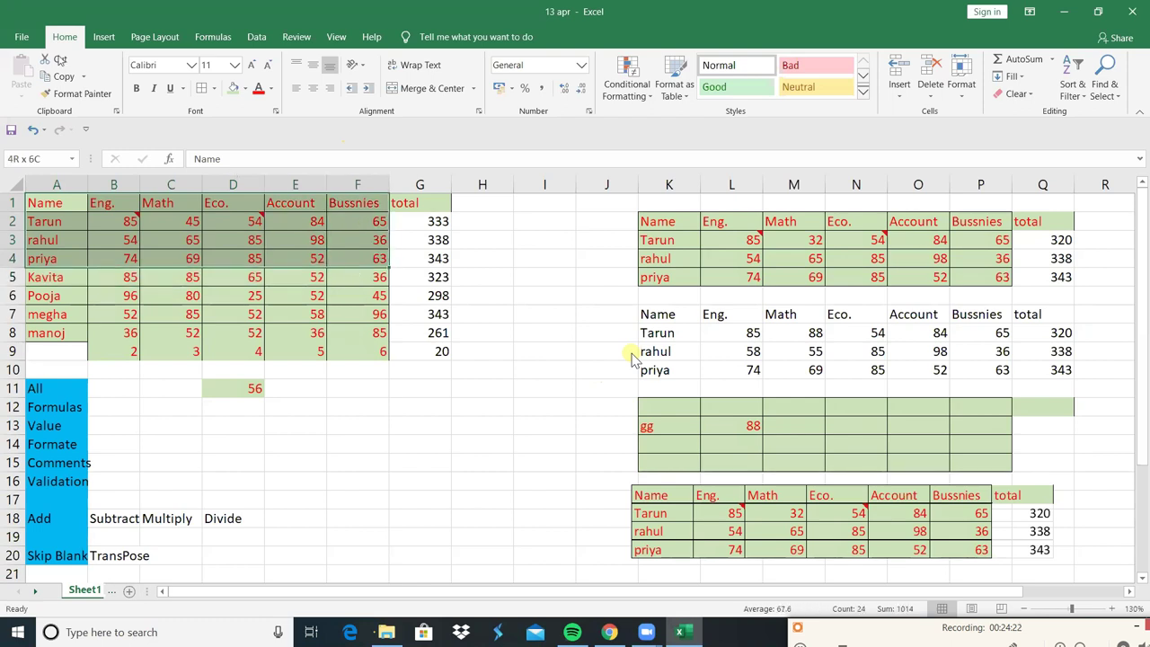
{"action": "key", "text": "ctrl+x"}
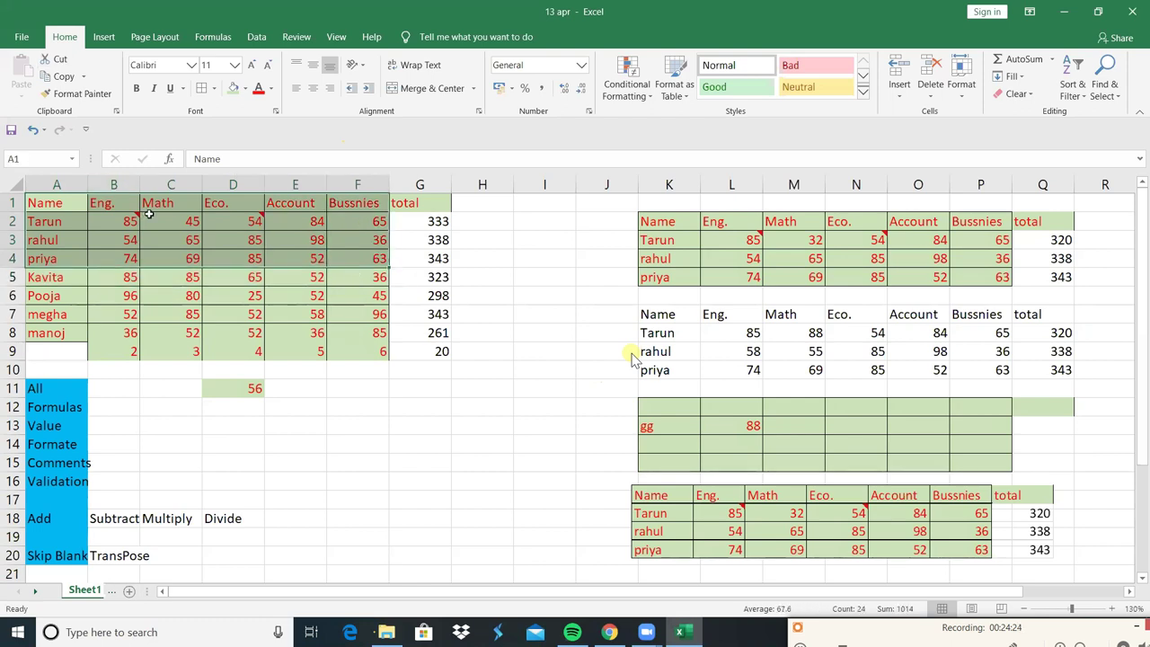
{"action": "key", "text": "ctrl+x"}
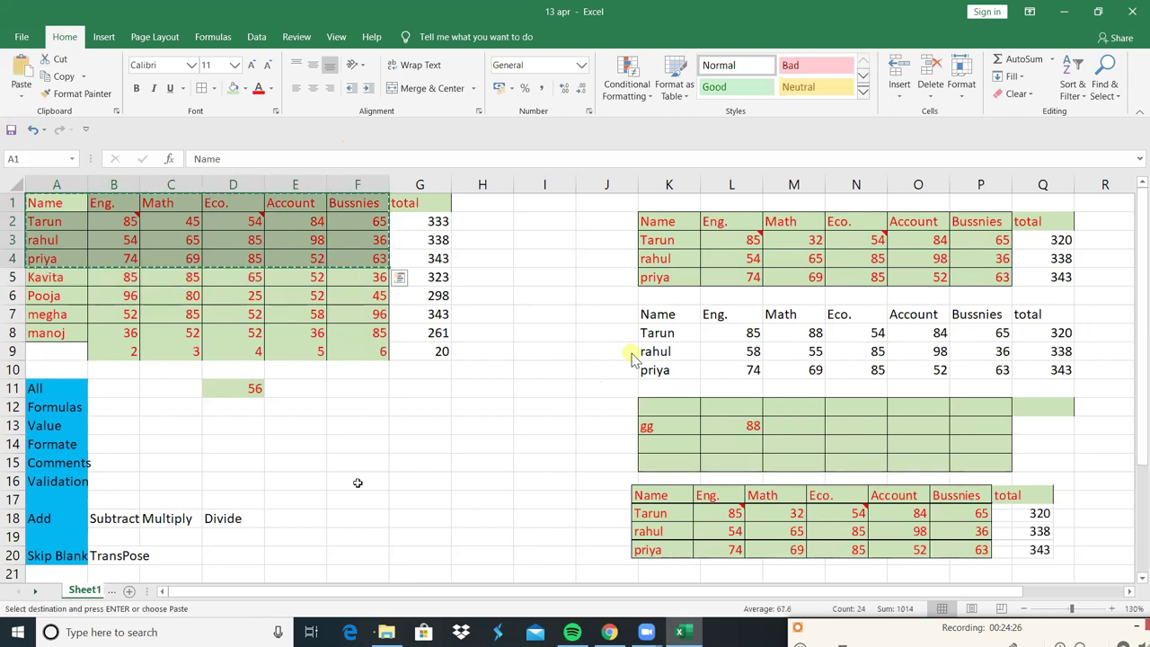
{"action": "left_click", "coordinate": [300, 494]}
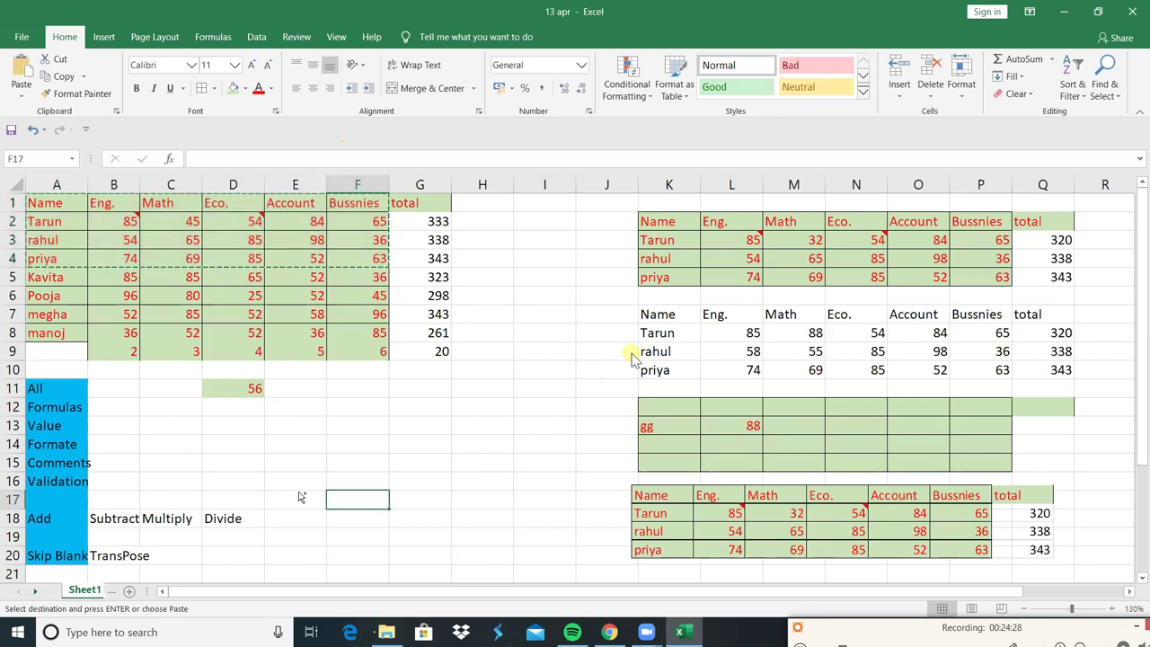
{"action": "key", "text": "ctrl+v"}
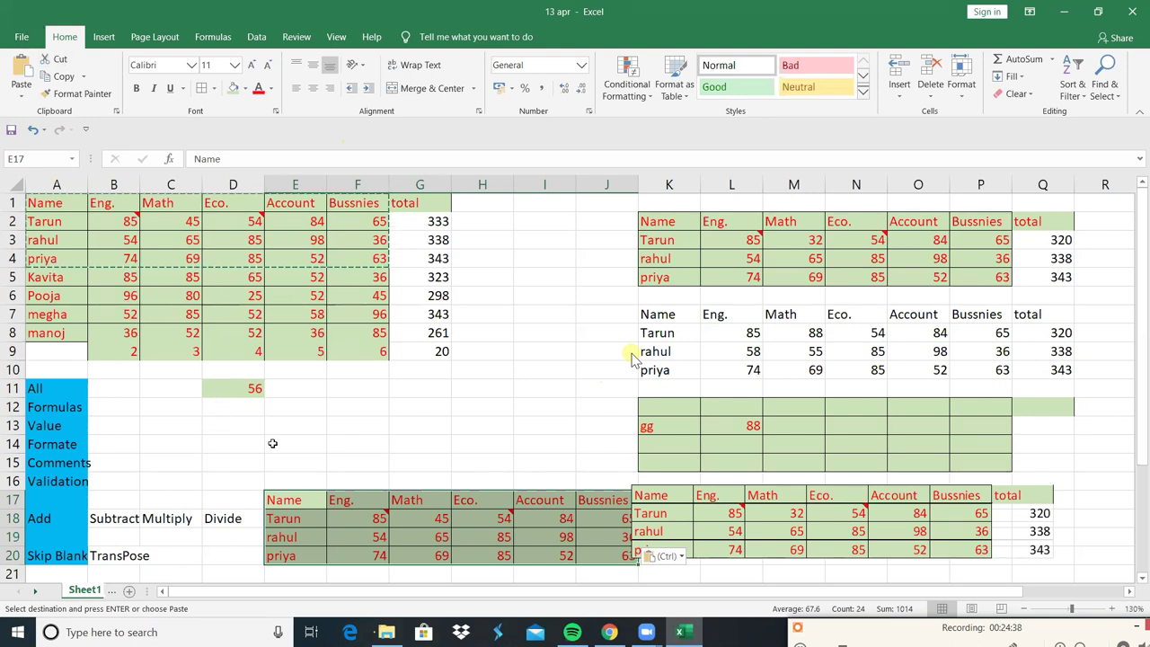
Step: Dismiss the paste options tag and select the Name to Eco. block at K7:N10
{"action": "double_click", "coordinate": [297, 497]}
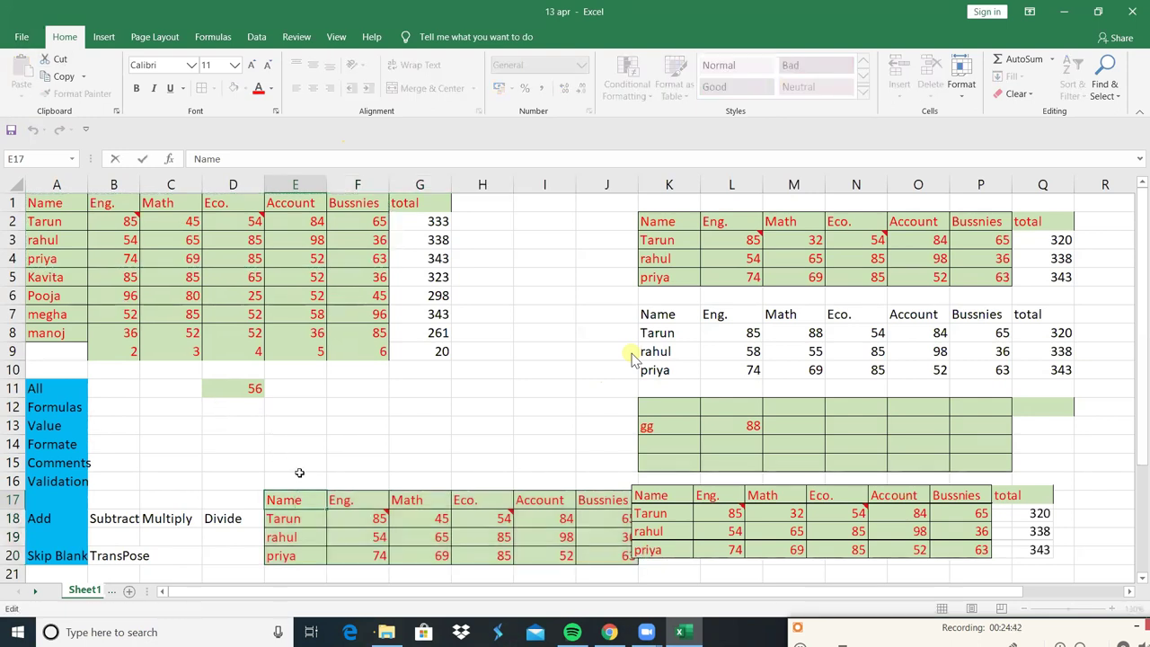
{"action": "left_click", "coordinate": [291, 487]}
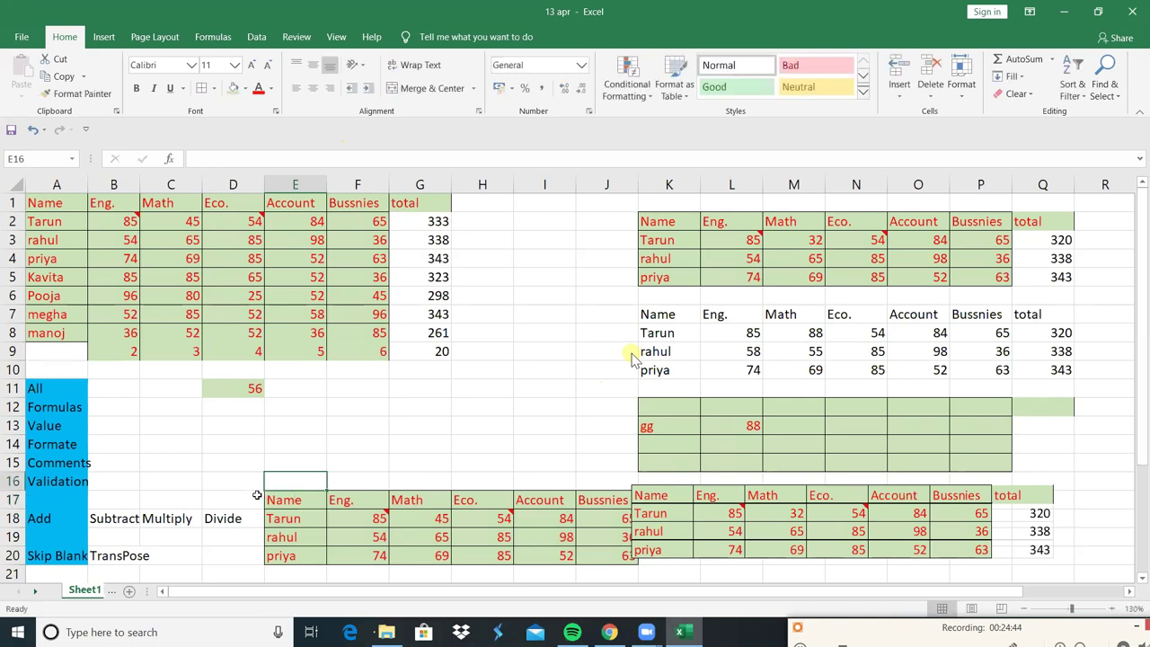
{"action": "left_click_drag", "start_coordinate": [256, 499], "coordinate": [322, 525]}
{"action": "left_click", "coordinate": [302, 499]}
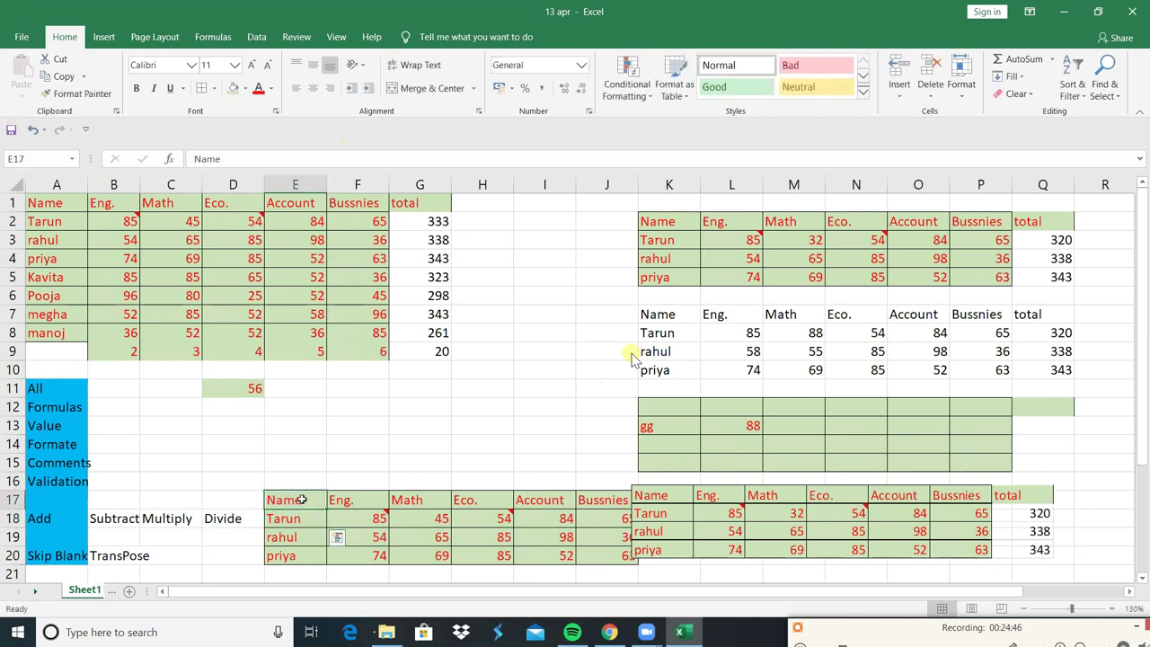
{"action": "key", "text": "Escape"}
{"action": "left_click_drag", "start_coordinate": [657, 314], "coordinate": [828, 366]}
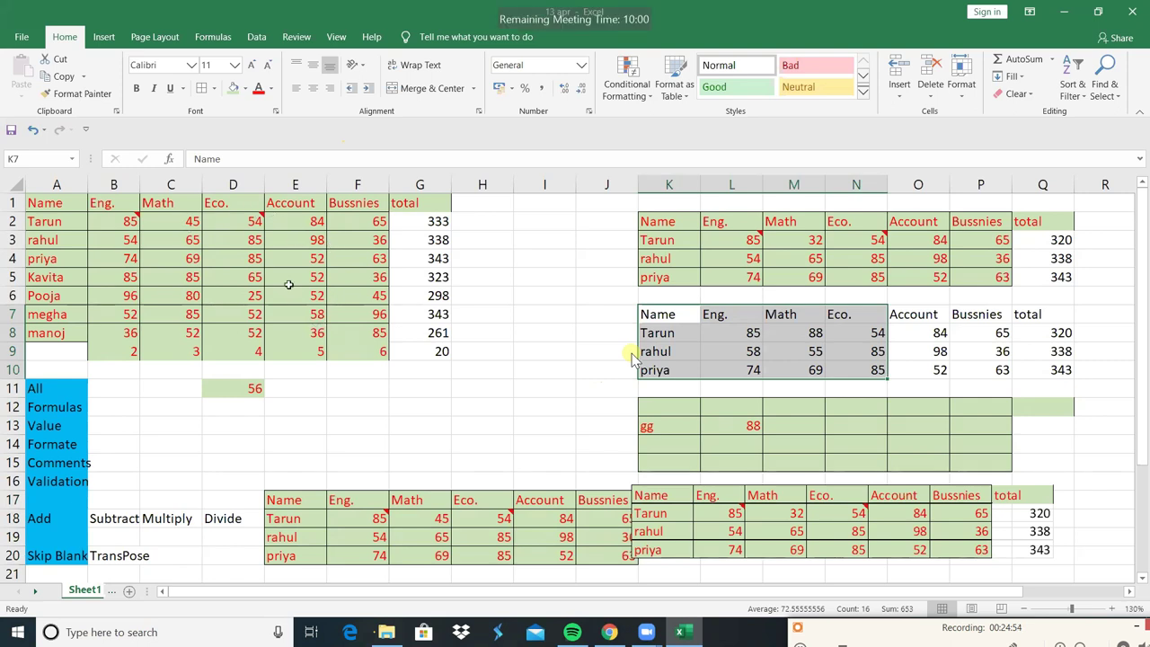
{"action": "key", "text": "ctrl+q"}
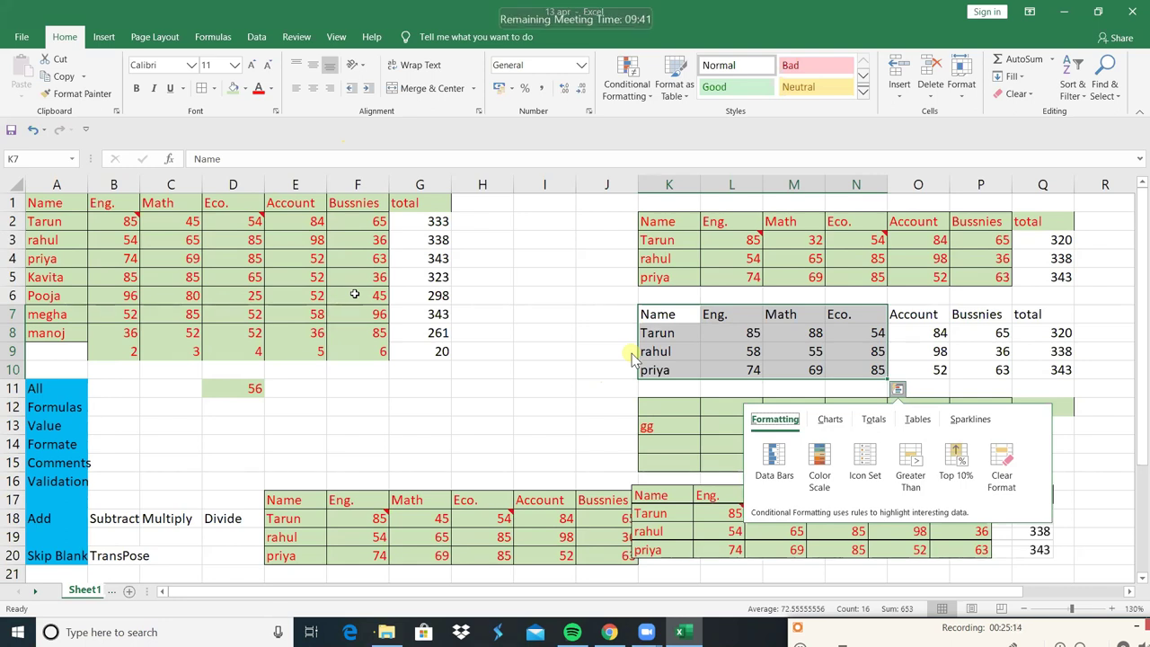
{"action": "mouse_move", "coordinate": [1134, 7]}
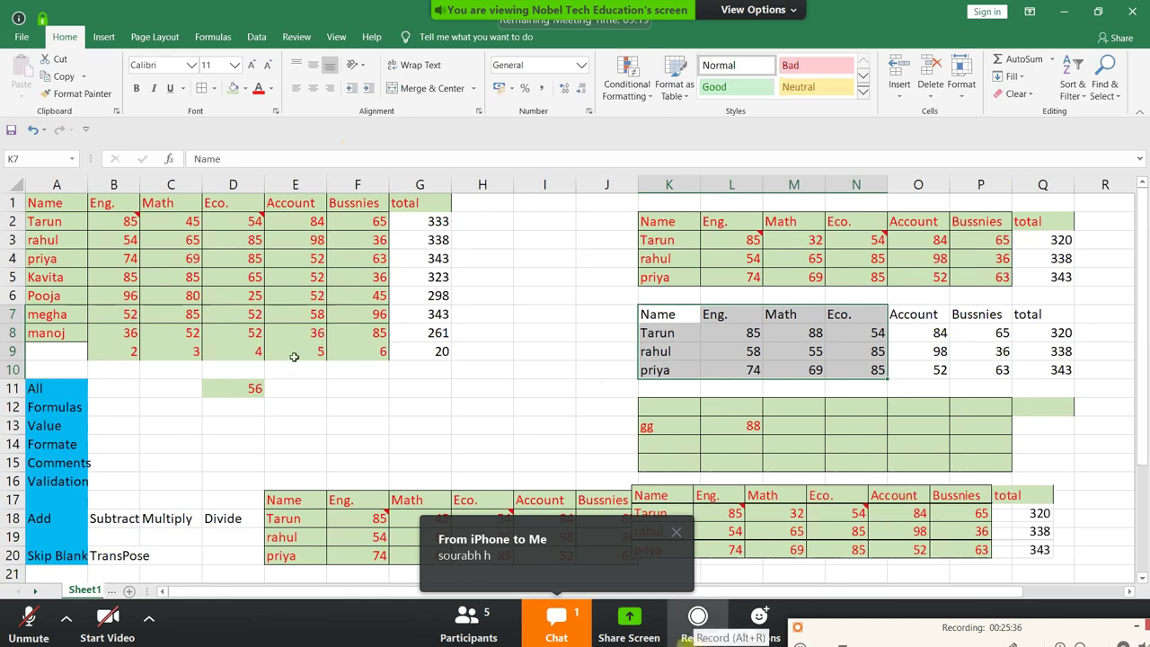
{"action": "left_click", "coordinate": [556, 621]}
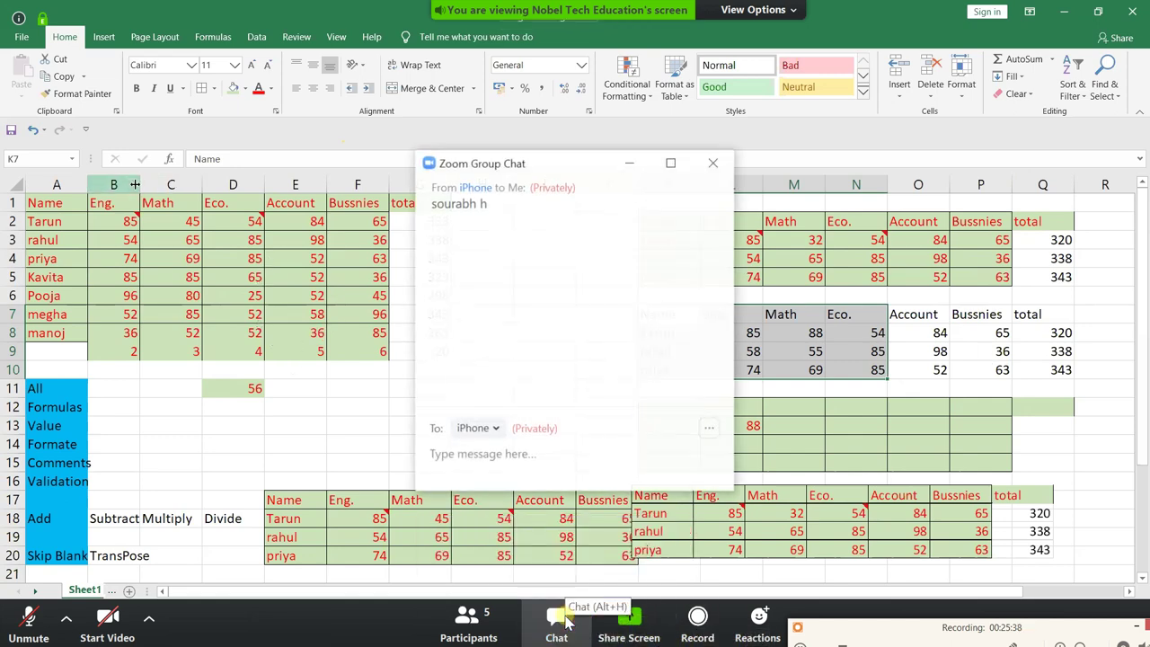
{"action": "left_click", "coordinate": [629, 163]}
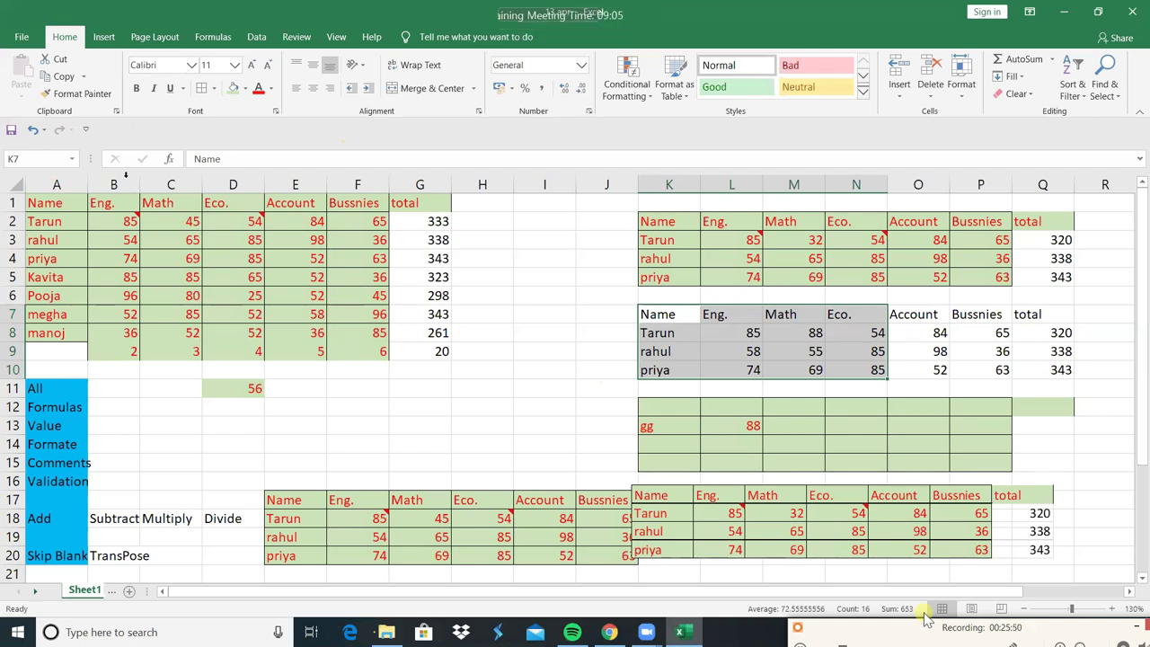
Step: Move the Name to Eco. block from K7:N10 to F13 and check G14
{"action": "key", "text": "ctrl+v"}
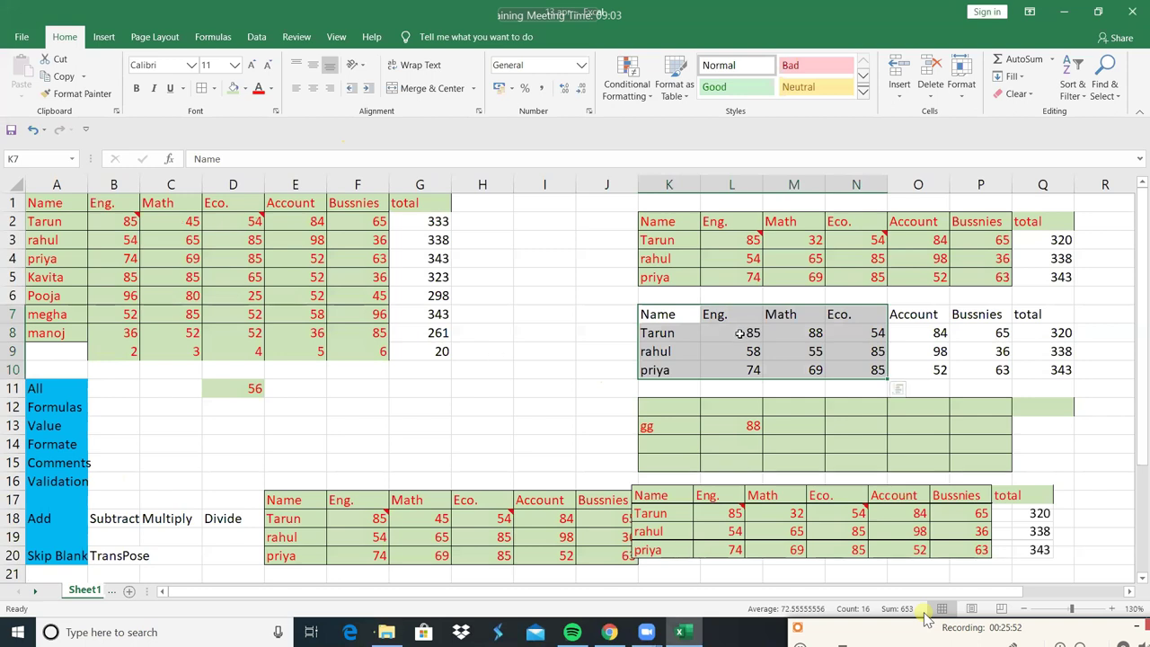
{"action": "key", "text": "ctrl+c"}
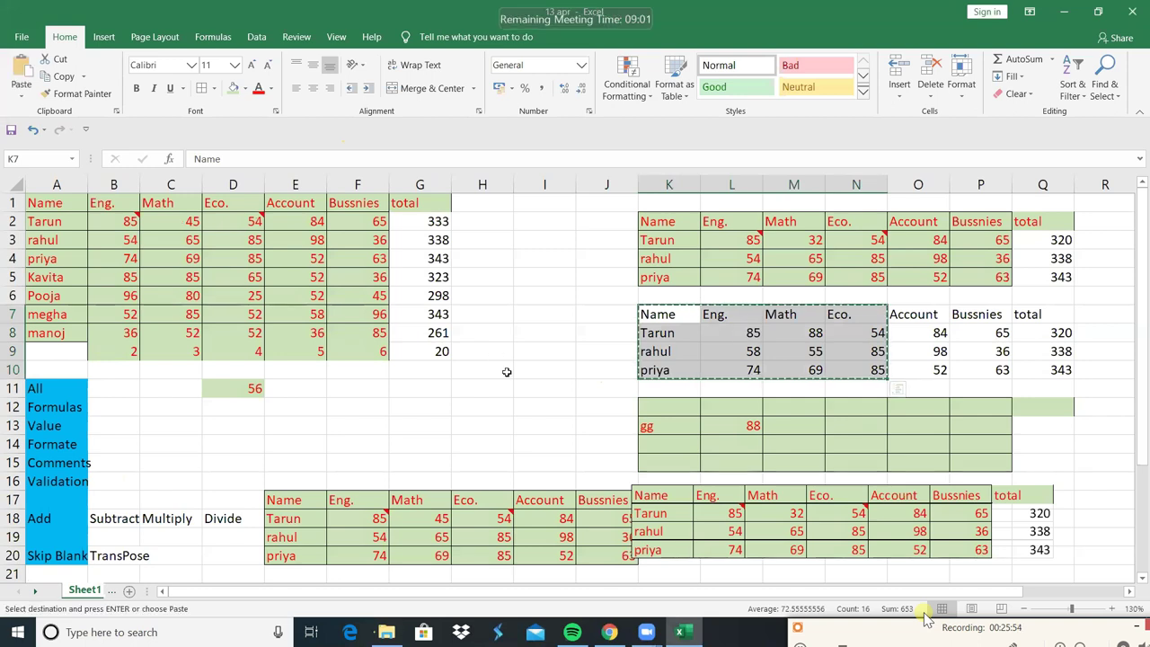
{"action": "left_click", "coordinate": [385, 423]}
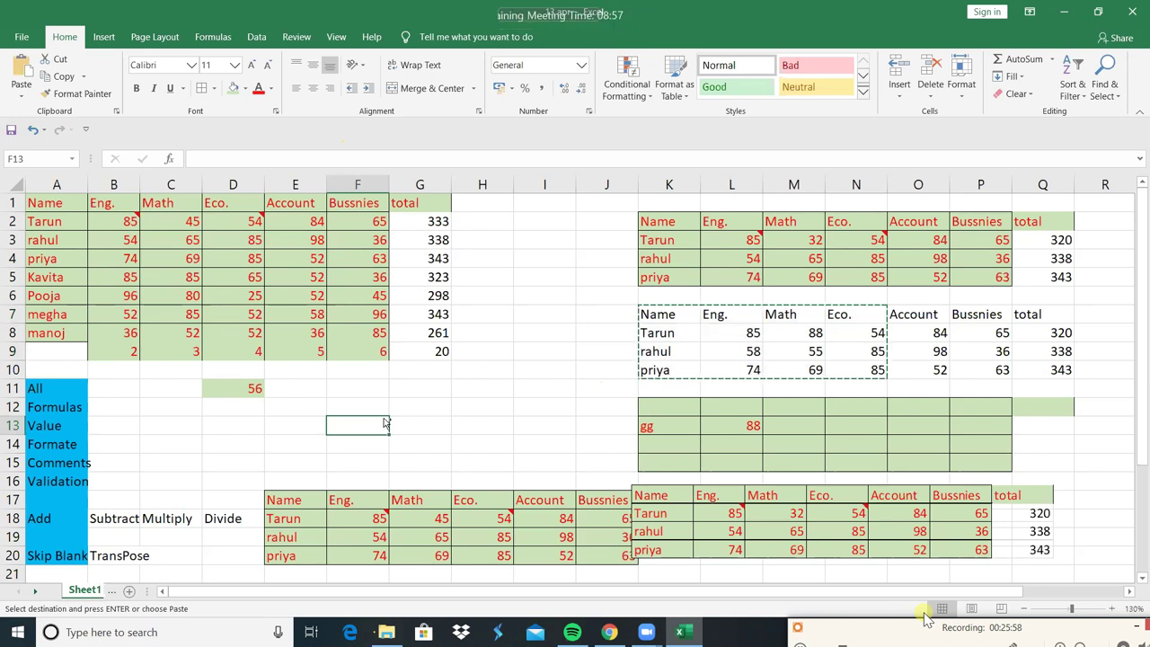
{"action": "key", "text": "ctrl+v"}
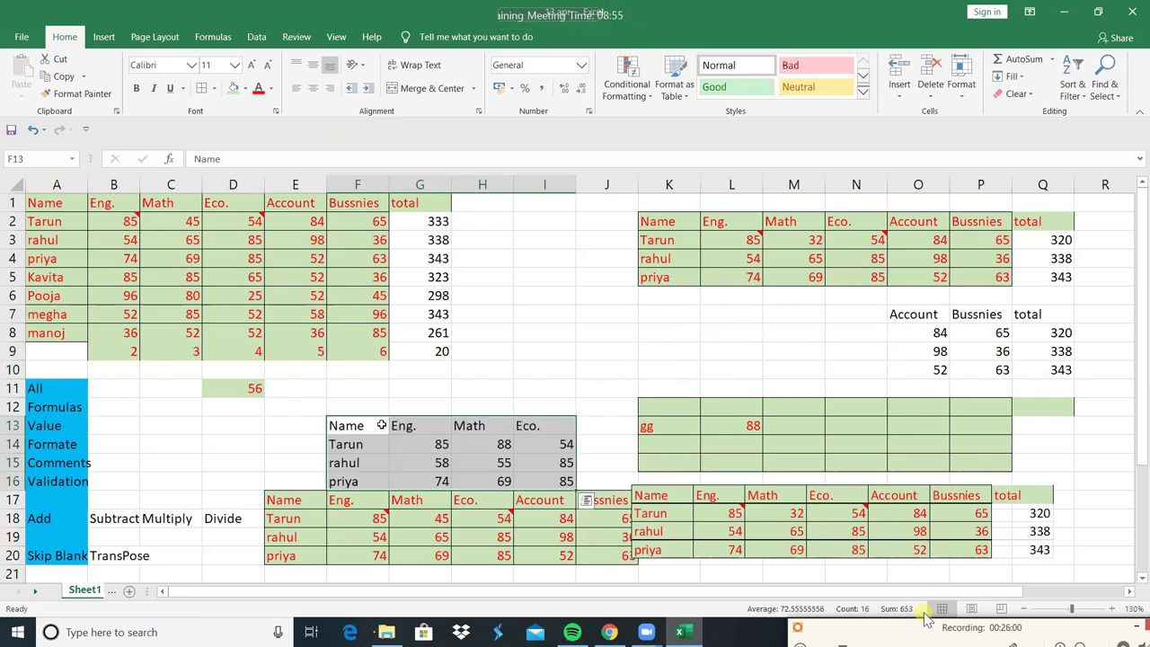
{"action": "left_click", "coordinate": [709, 320]}
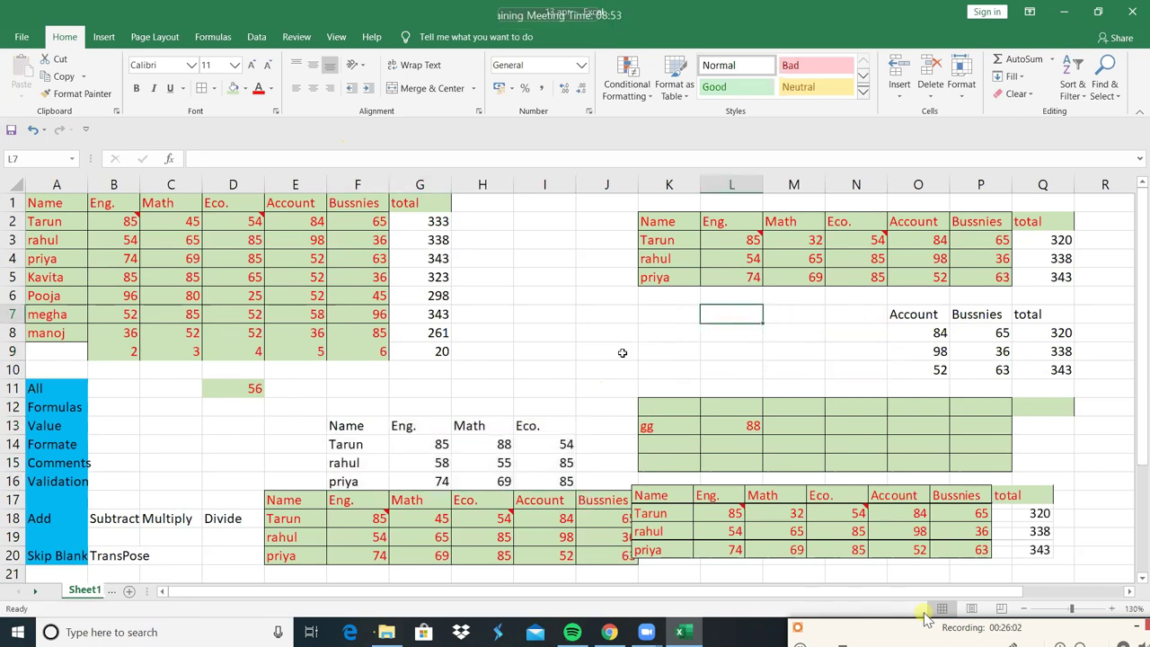
{"action": "left_click", "coordinate": [436, 444]}
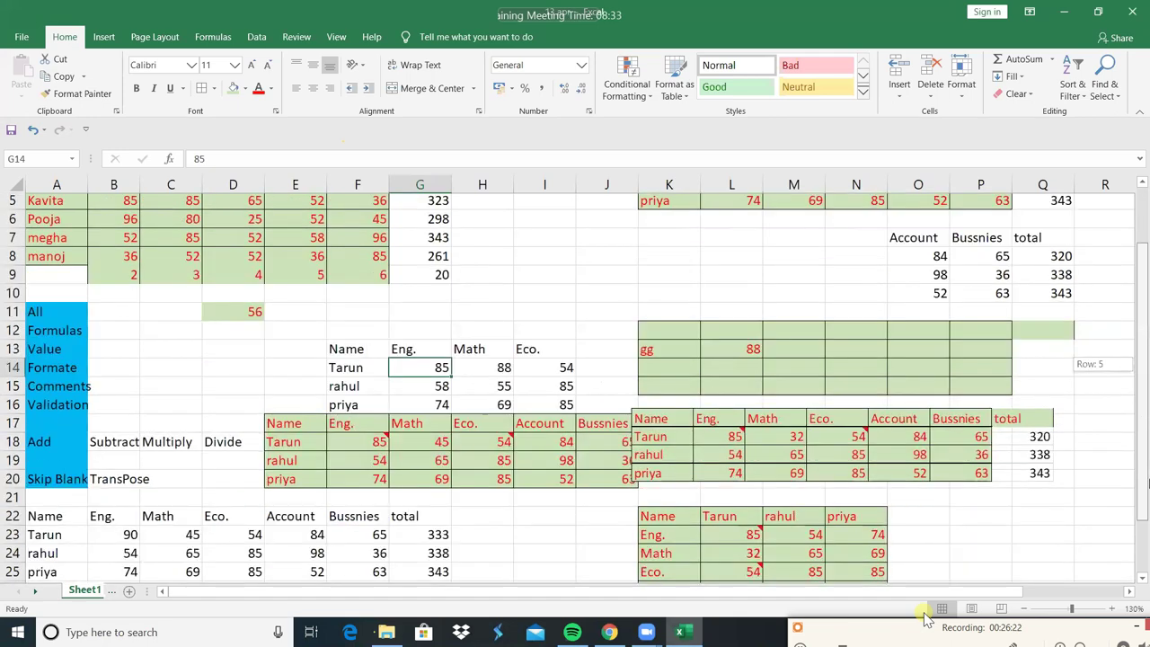
{"action": "left_click_drag", "start_coordinate": [1143, 429], "coordinate": [1147, 534]}
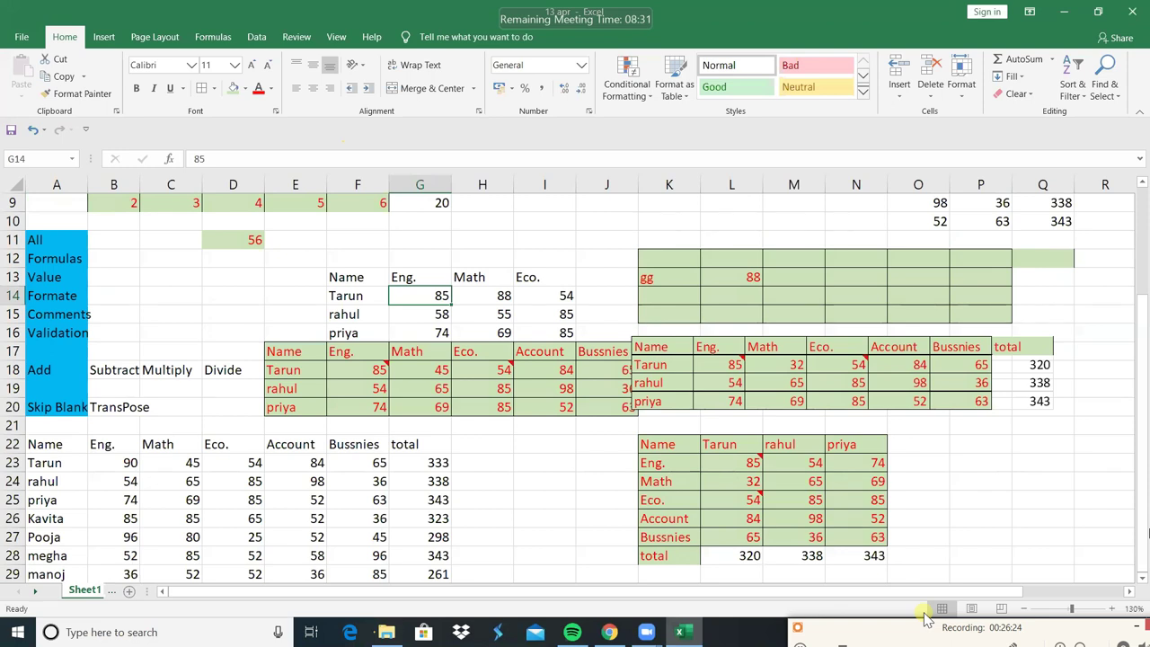
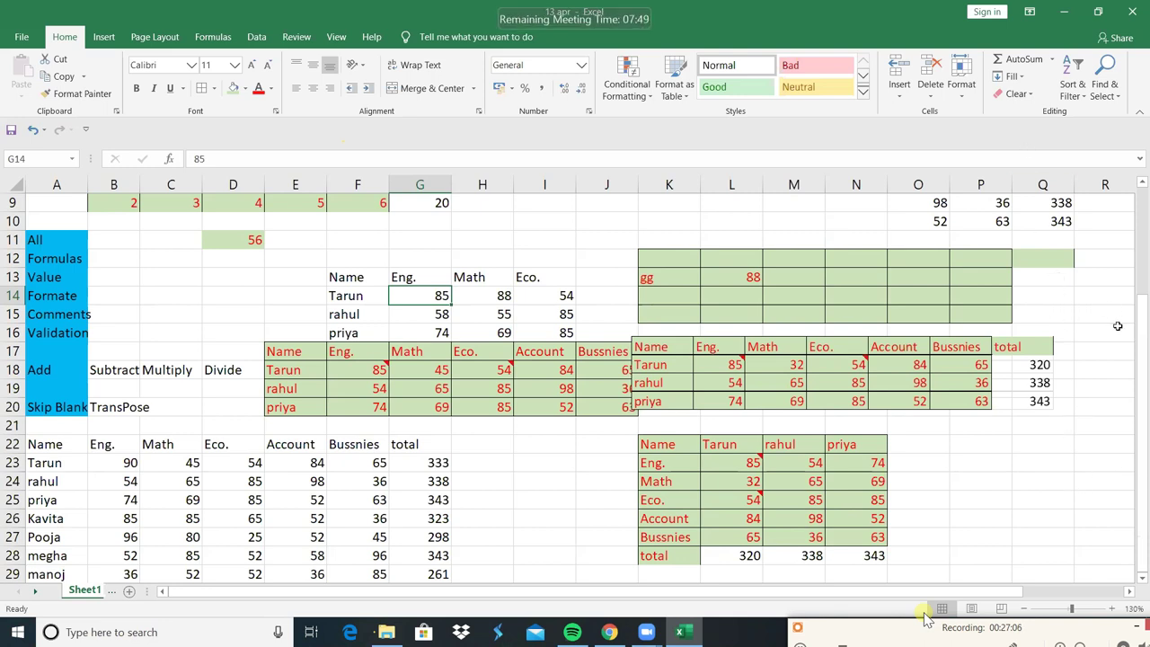
Step: Scroll down to the pasted table picture below the marks and select it
{"action": "mouse_move", "coordinate": [1144, 304]}
{"action": "left_mouse_down"}
{"action": "mouse_move", "coordinate": [1137, 154]}
{"action": "mouse_move", "coordinate": [1141, 400]}
{"action": "left_mouse_up"}
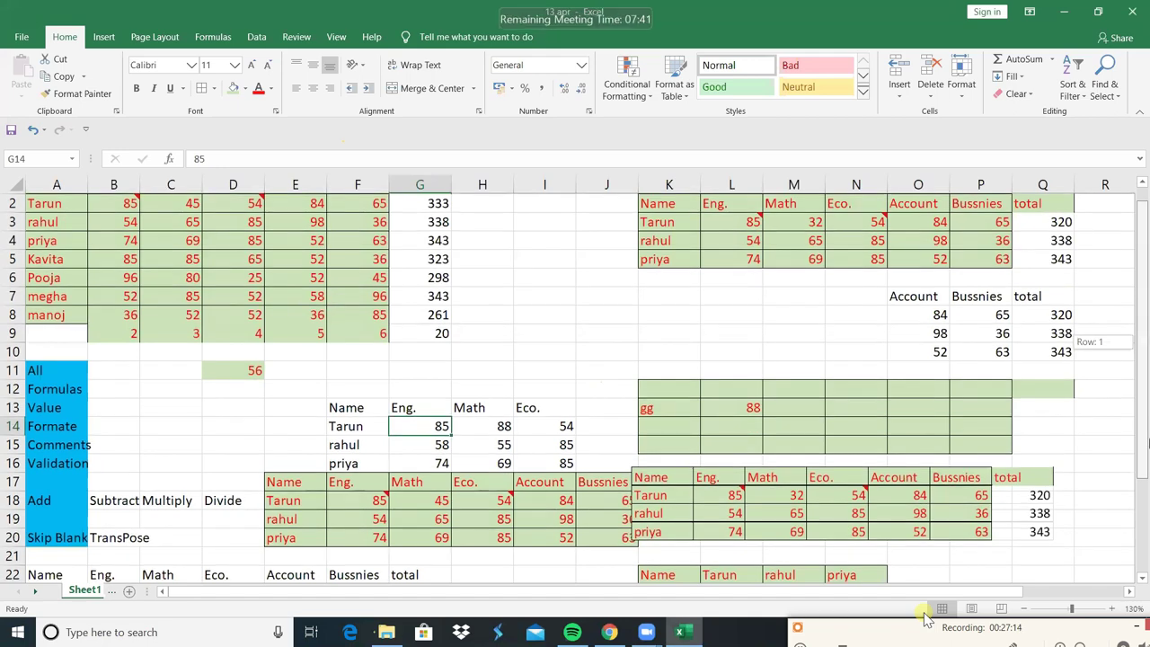
{"action": "scroll", "coordinate": [1140, 400], "scroll_direction": "down", "scroll_amount": 2}
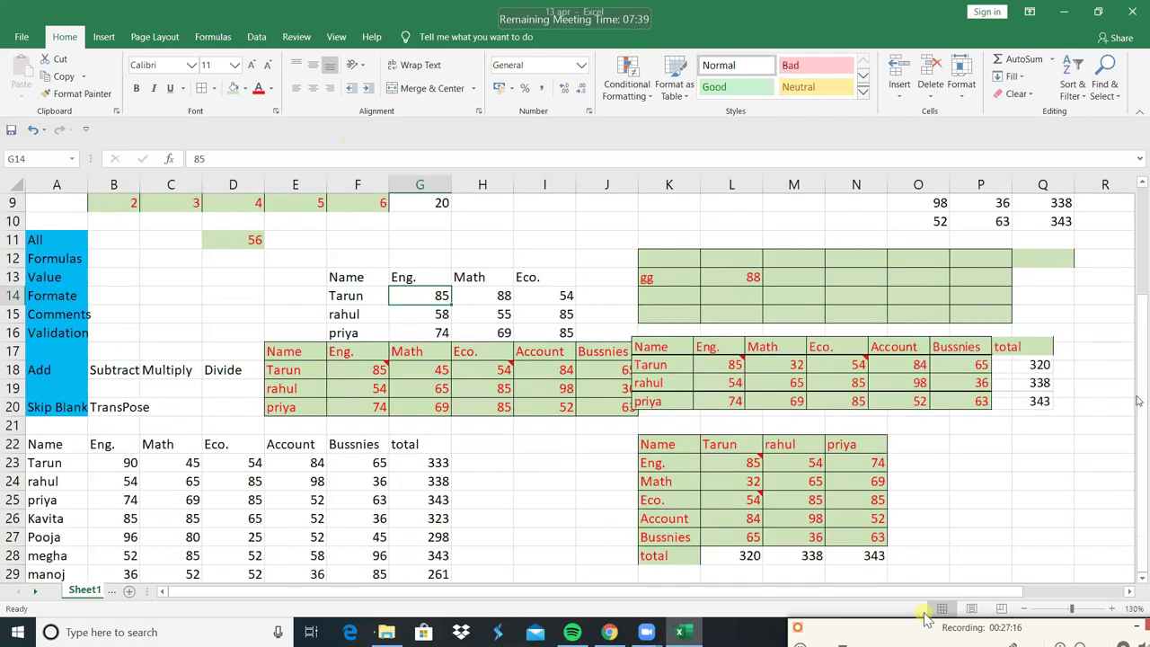
{"action": "left_click_drag", "start_coordinate": [1140, 400], "coordinate": [1147, 303]}
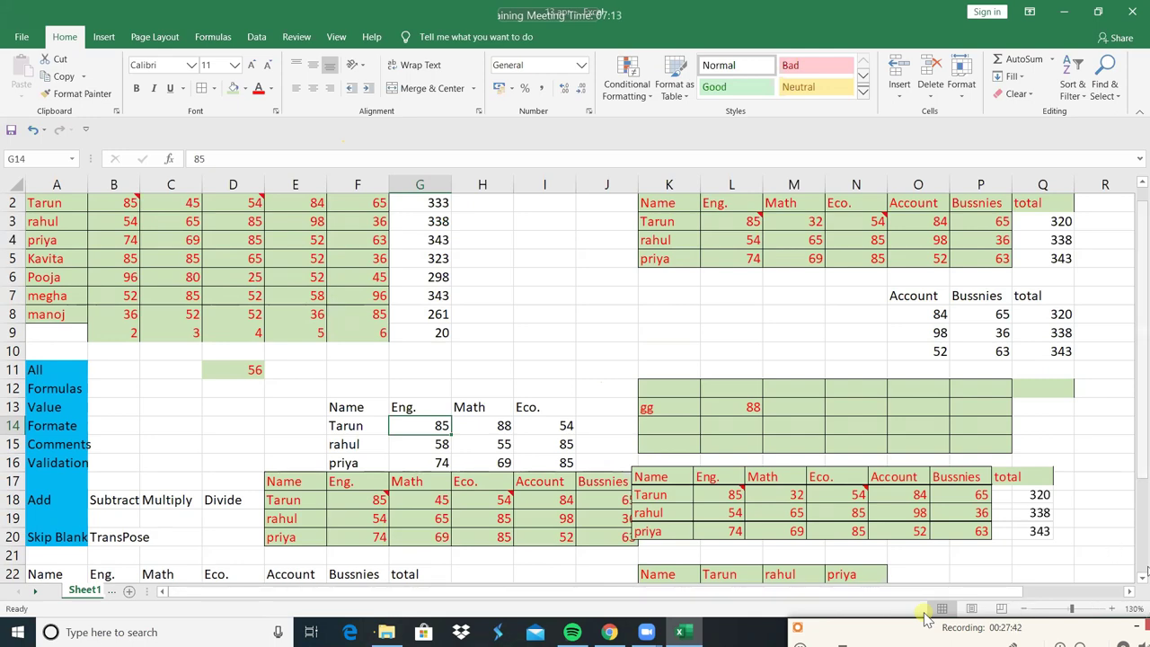
{"action": "scroll", "coordinate": [1144, 578], "scroll_direction": "down", "scroll_amount": 2}
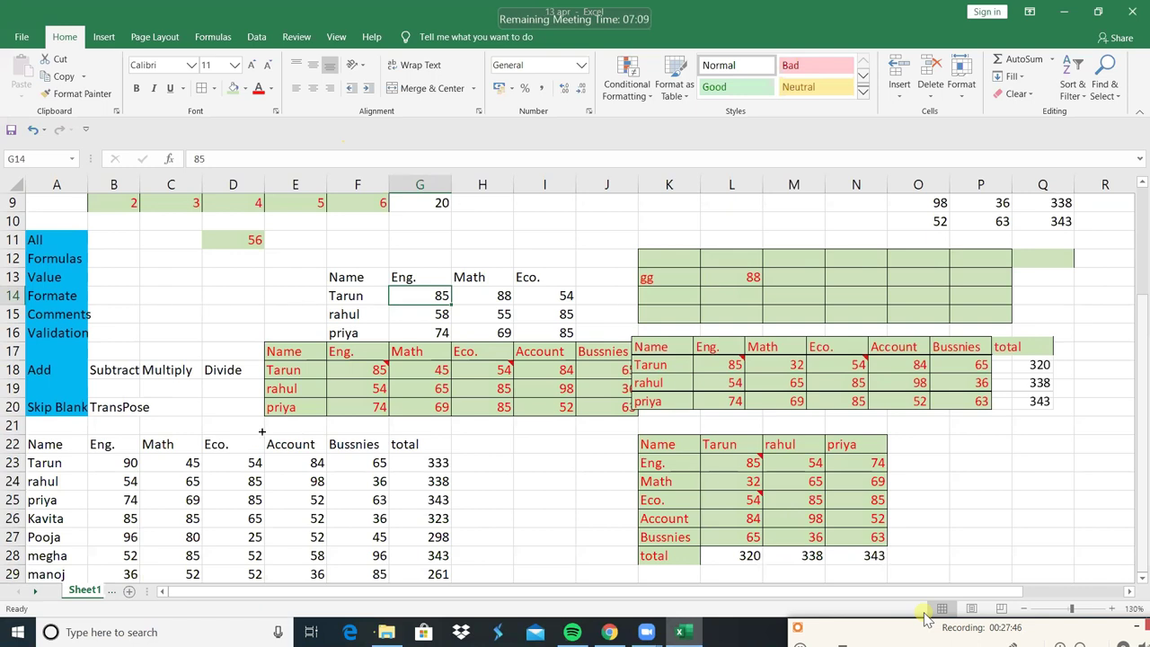
{"action": "scroll", "coordinate": [449, 570], "scroll_direction": "down", "scroll_amount": 1}
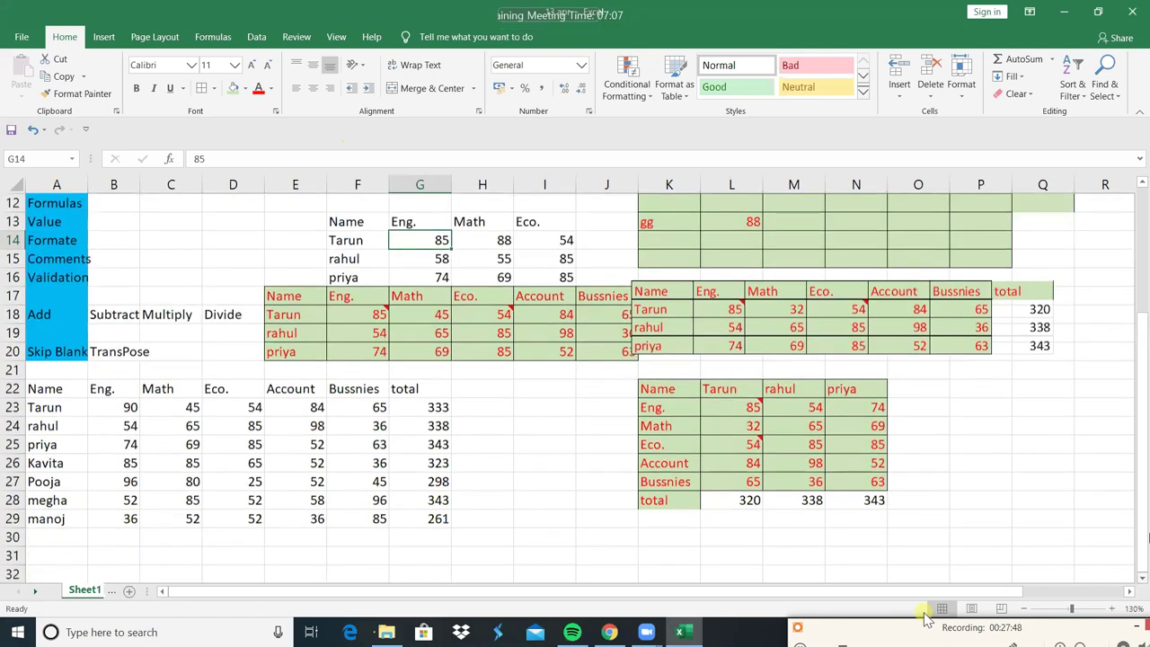
{"action": "key", "text": "Down"}
{"action": "key", "text": "Down"}
{"action": "key", "text": "Down"}
{"action": "key", "text": "Left"}
{"action": "key", "text": "Left"}
{"action": "key", "text": "Left"}
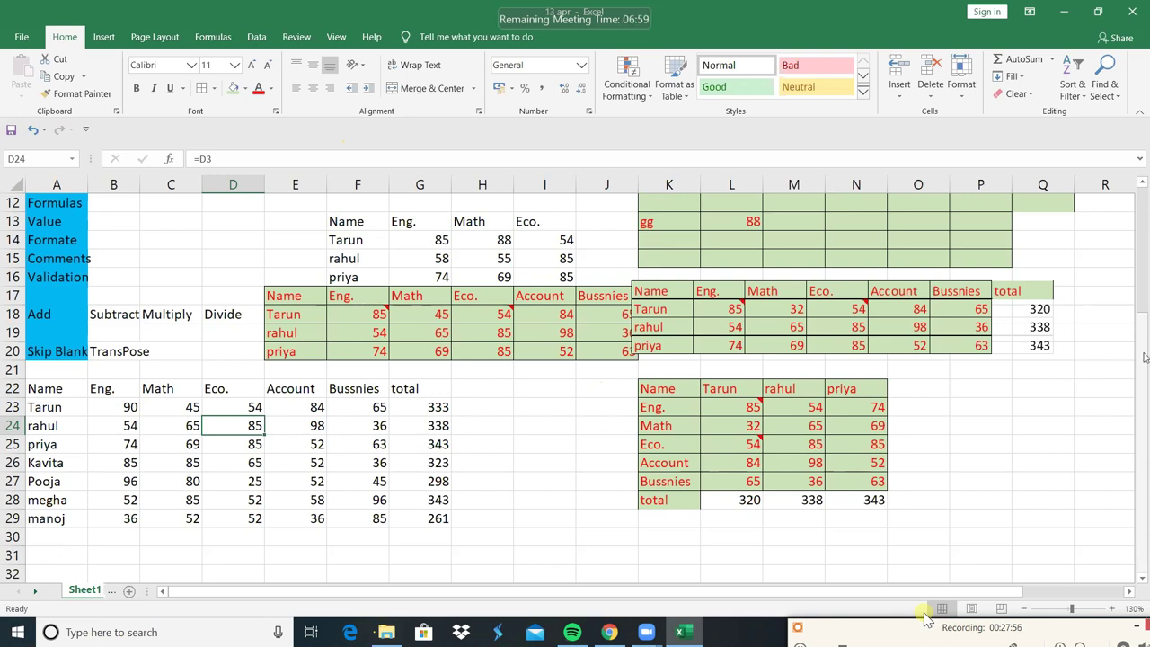
{"action": "left_click_drag", "start_coordinate": [1144, 358], "coordinate": [1140, 319]}
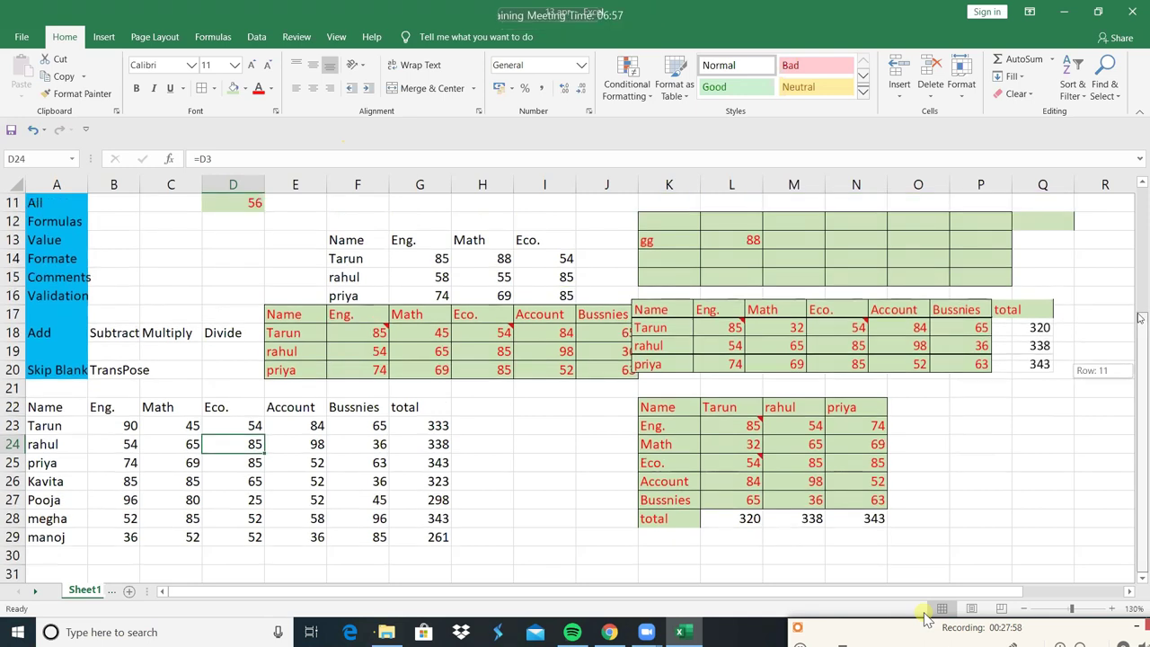
{"action": "left_click_drag", "start_coordinate": [1139, 319], "coordinate": [869, 338]}
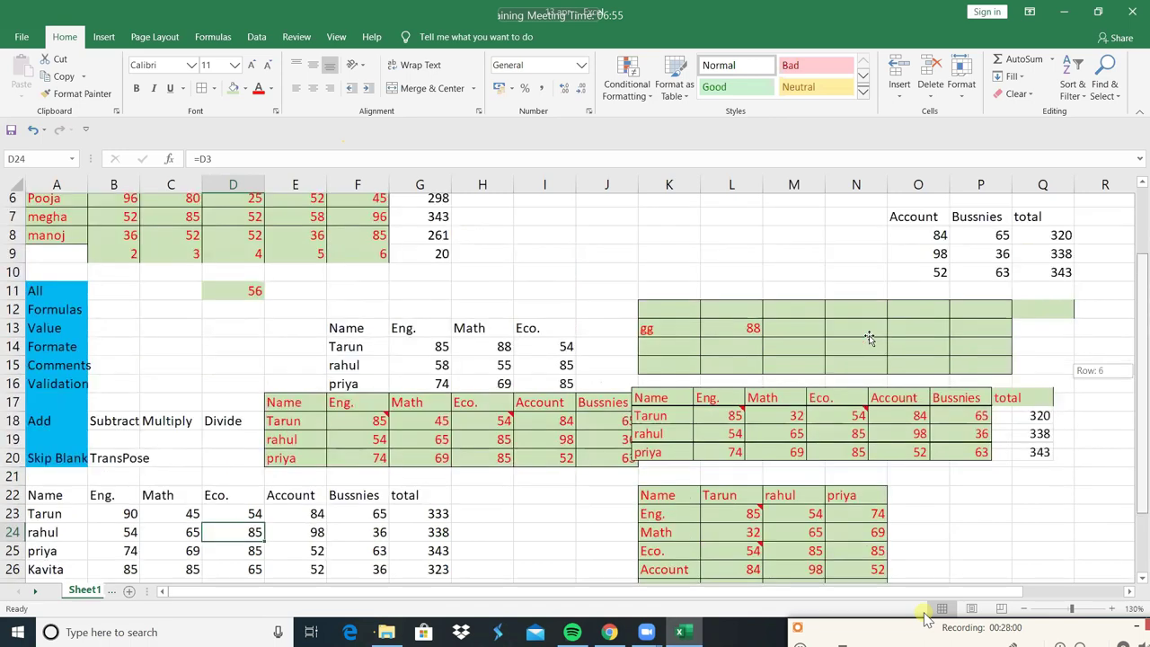
{"action": "left_click", "coordinate": [869, 338]}
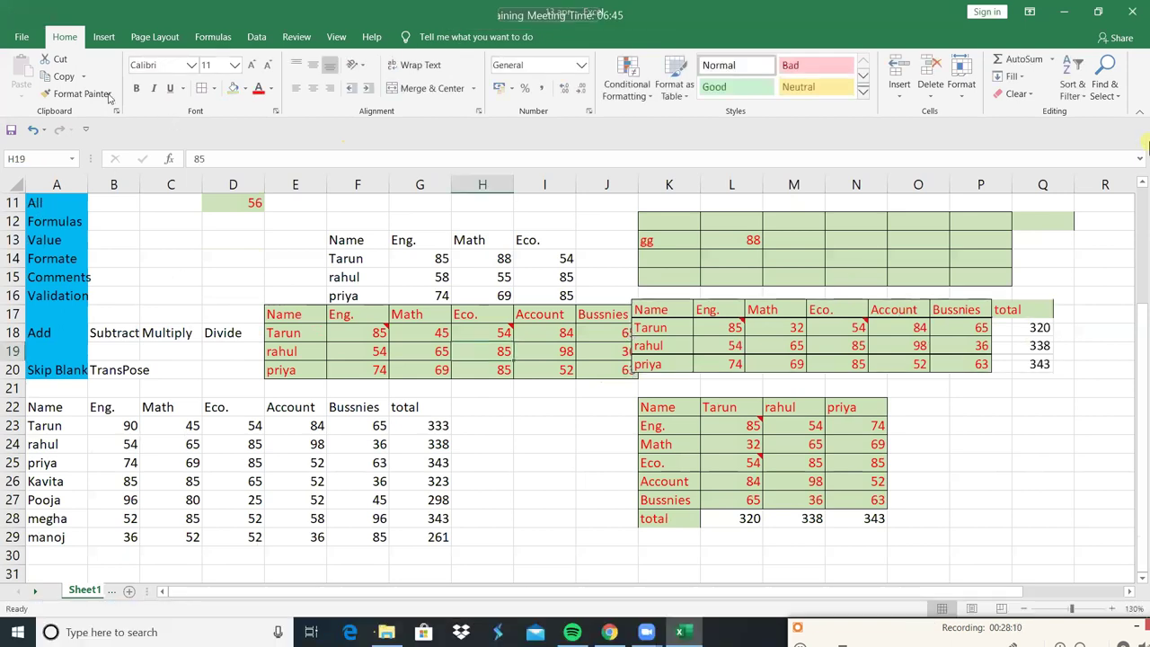
Step: Copy the blue Formulas-cell fill from A12 onto cells A18 to A21
{"action": "left_click", "coordinate": [55, 221]}
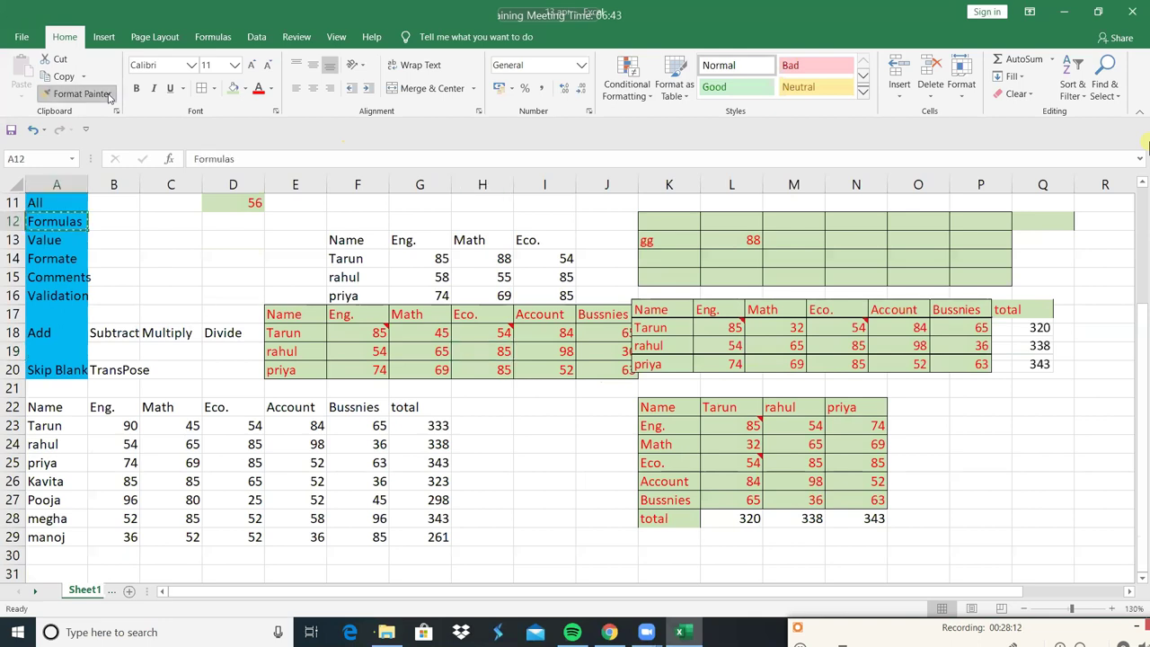
{"action": "double_click", "coordinate": [76, 93]}
{"action": "left_click", "coordinate": [56, 330]}
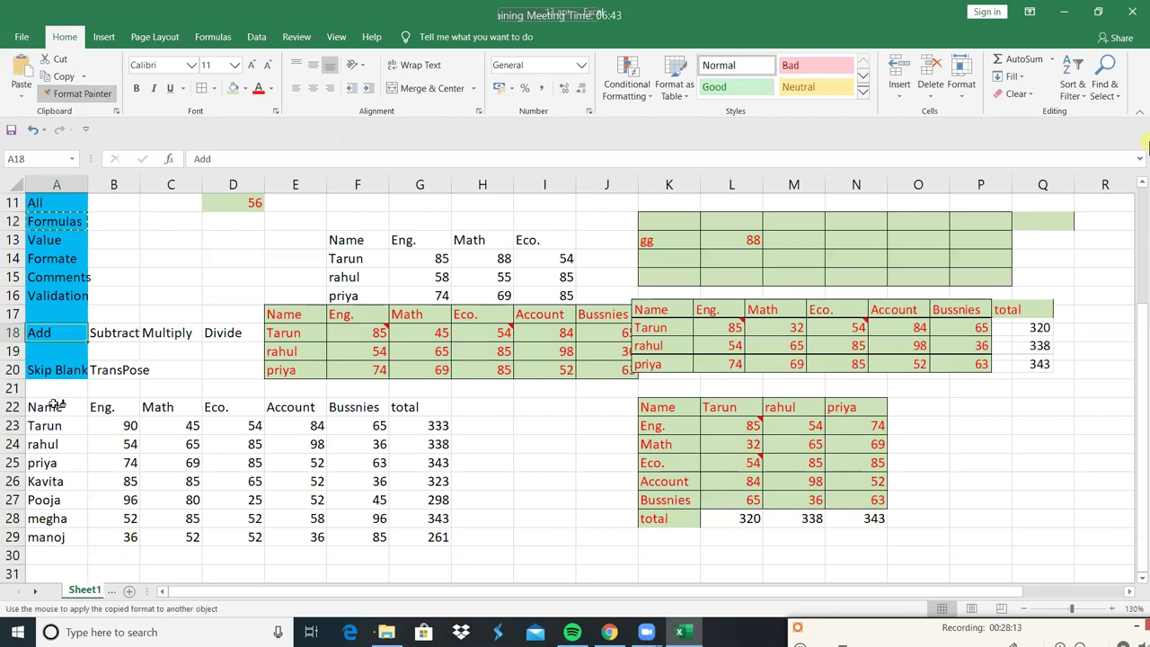
{"action": "left_click", "coordinate": [194, 432], "text": "shift"}
{"action": "left_click_drag", "start_coordinate": [100, 411], "coordinate": [51, 407]}
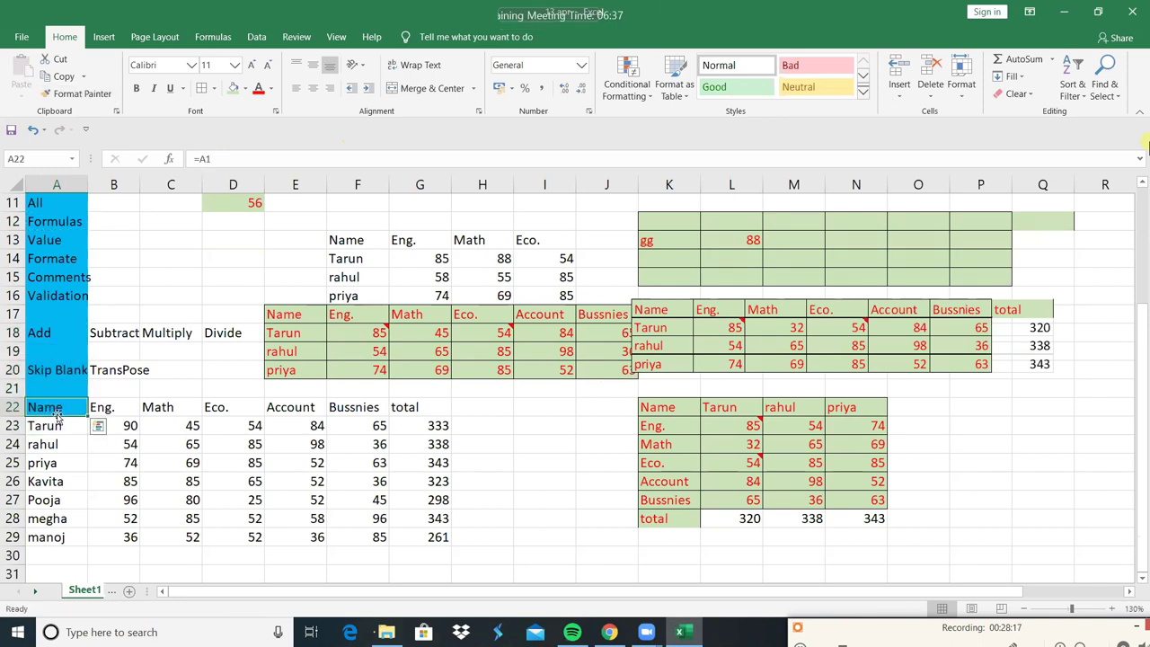
Step: Copy the blue Value-cell fill from A13 across the marks block C22:F29
{"action": "left_click", "coordinate": [53, 239]}
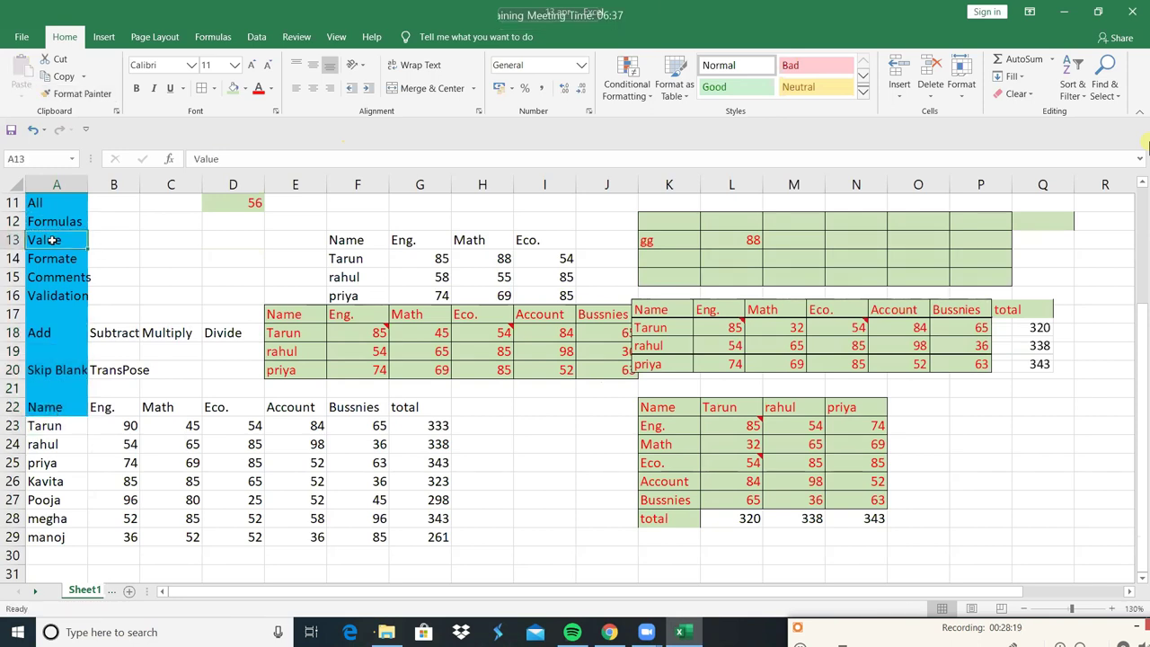
{"action": "left_click", "coordinate": [81, 94]}
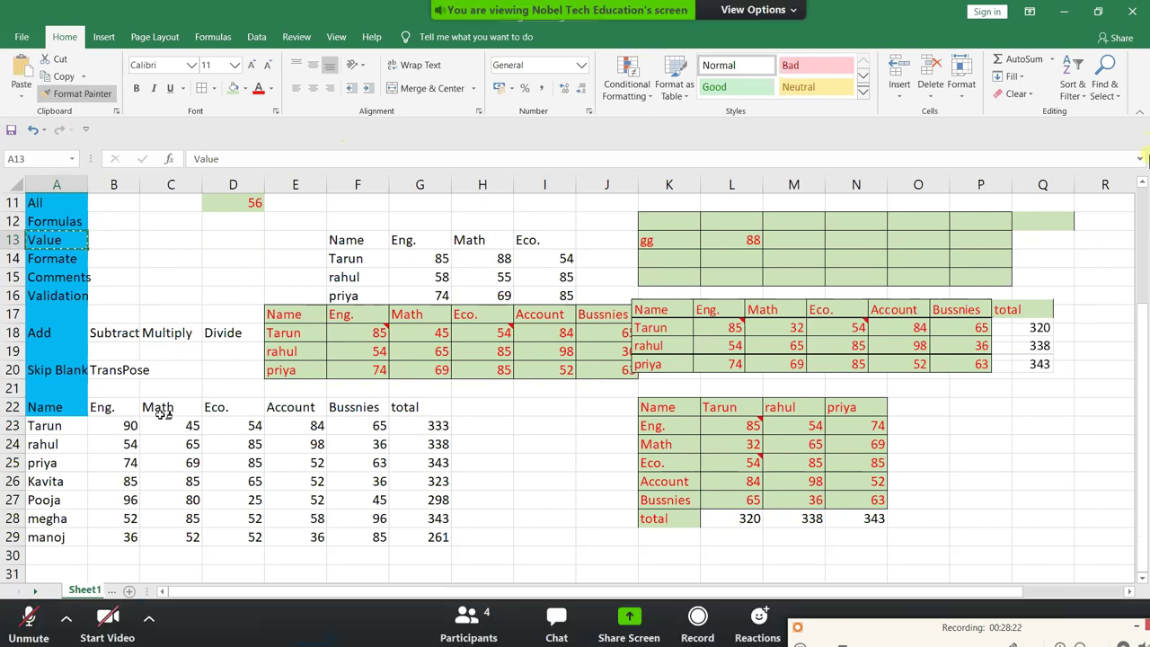
{"action": "left_click_drag", "start_coordinate": [157, 407], "coordinate": [243, 521]}
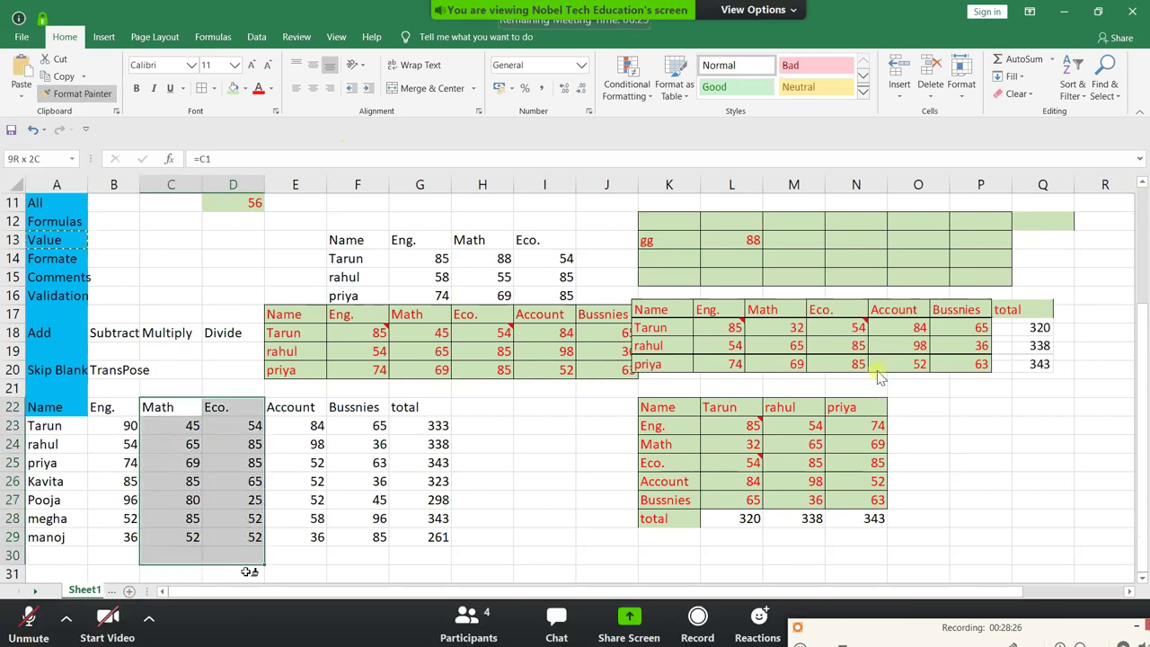
{"action": "mouse_move", "coordinate": [243, 521]}
{"action": "left_mouse_down"}
{"action": "mouse_move", "coordinate": [332, 516]}
{"action": "mouse_move", "coordinate": [336, 536]}
{"action": "left_mouse_up"}
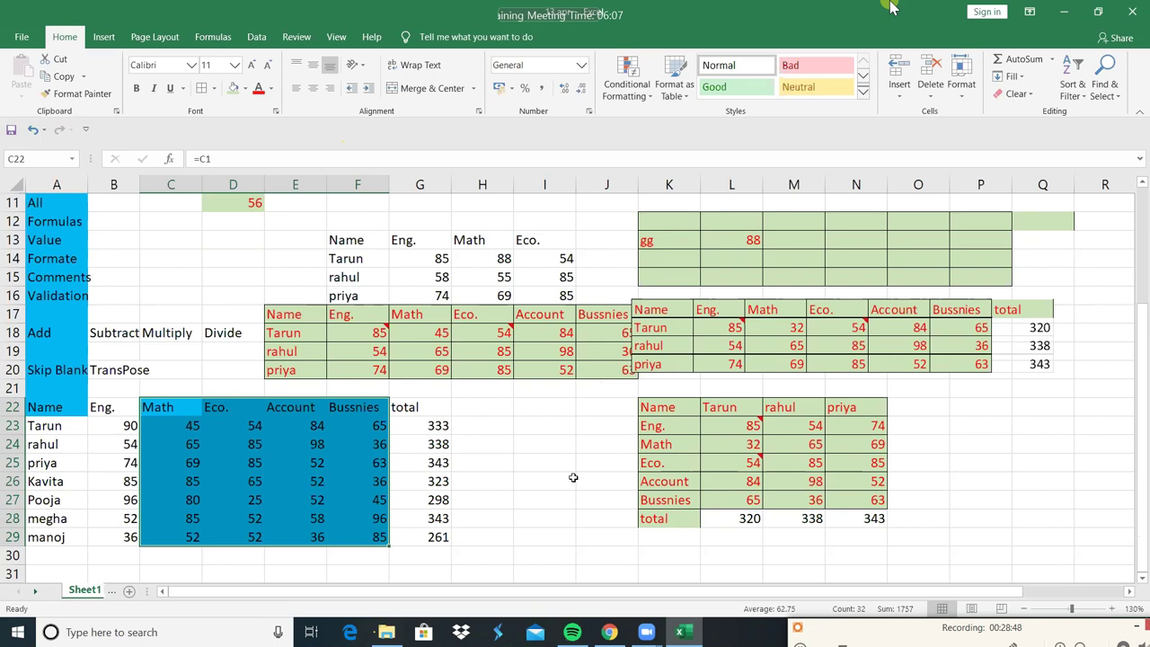
{"action": "left_click_drag", "start_coordinate": [1145, 395], "coordinate": [1129, 320]}
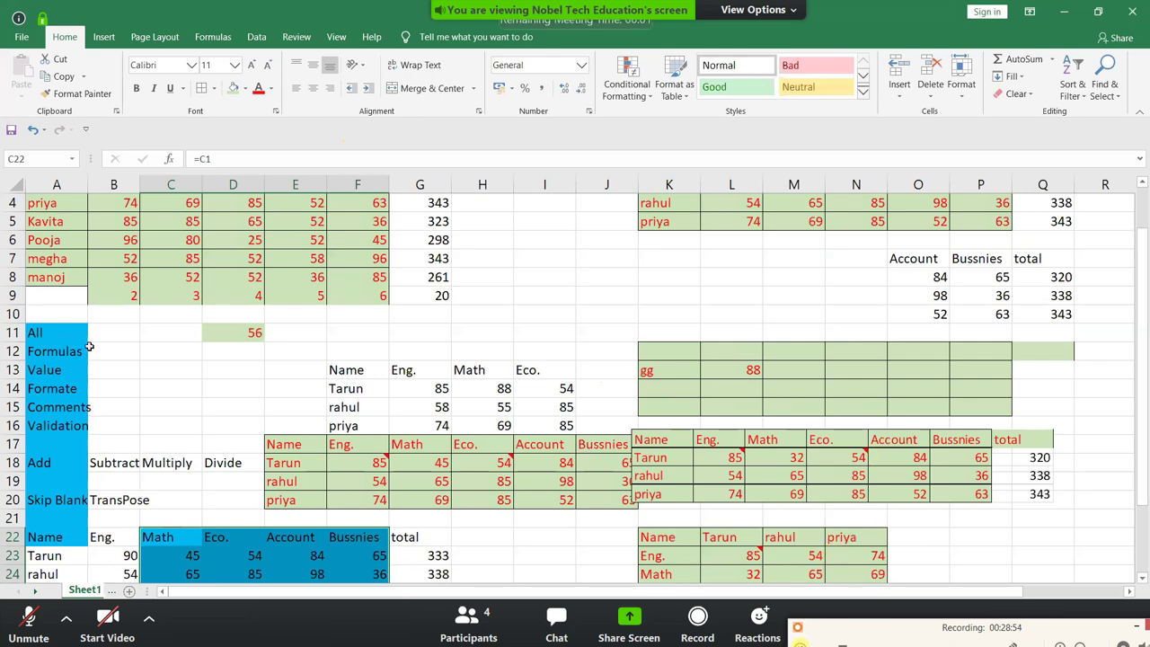
Step: Pause and then resume the Zoom meeting recording
{"action": "left_click", "coordinate": [800, 641]}
{"action": "left_click", "coordinate": [802, 642]}
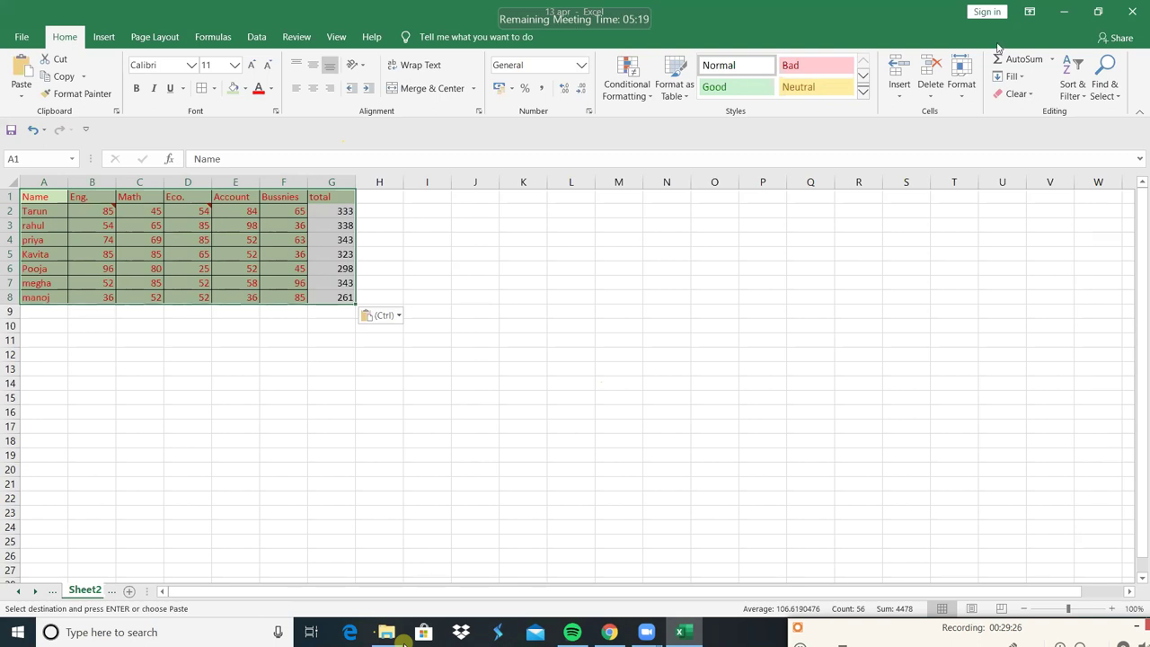
Step: Clear all formats, then all comments, from the Sheet2 marks table A1:G8
{"action": "left_click", "coordinate": [1034, 93]}
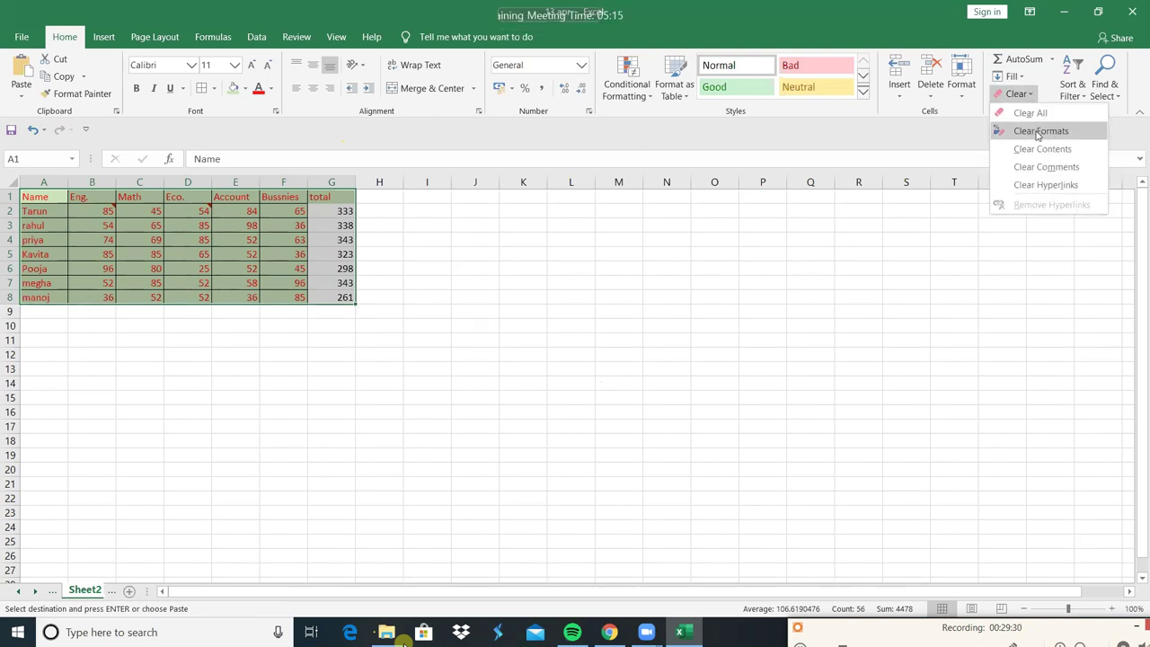
{"action": "left_click", "coordinate": [1040, 132]}
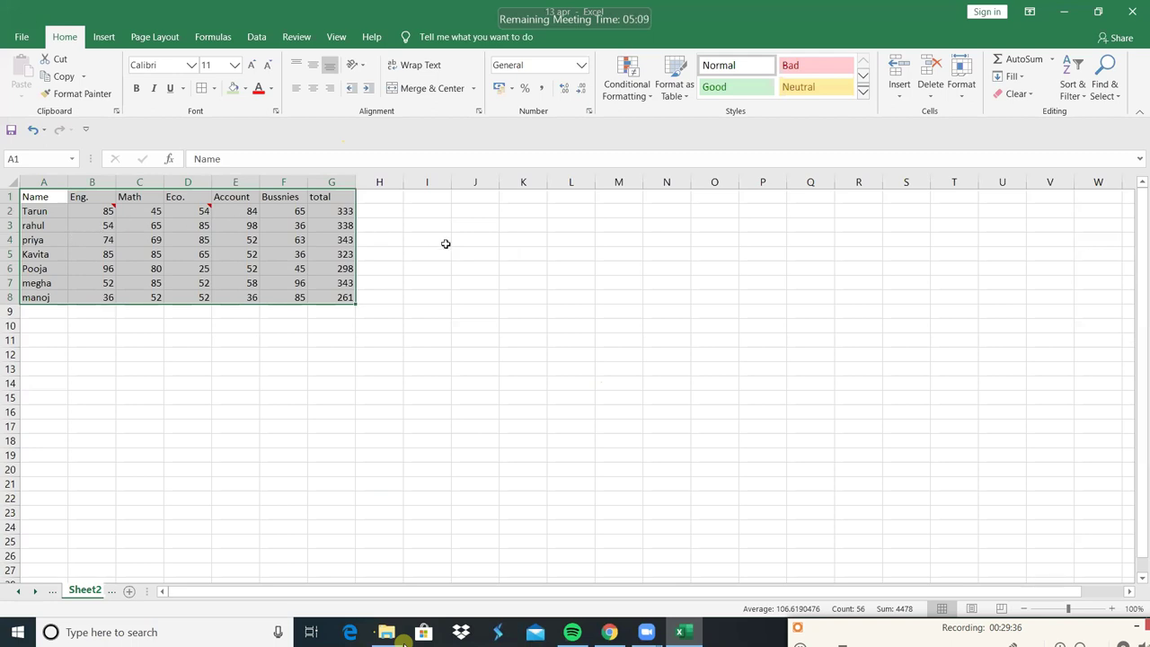
{"action": "left_click", "coordinate": [1033, 95]}
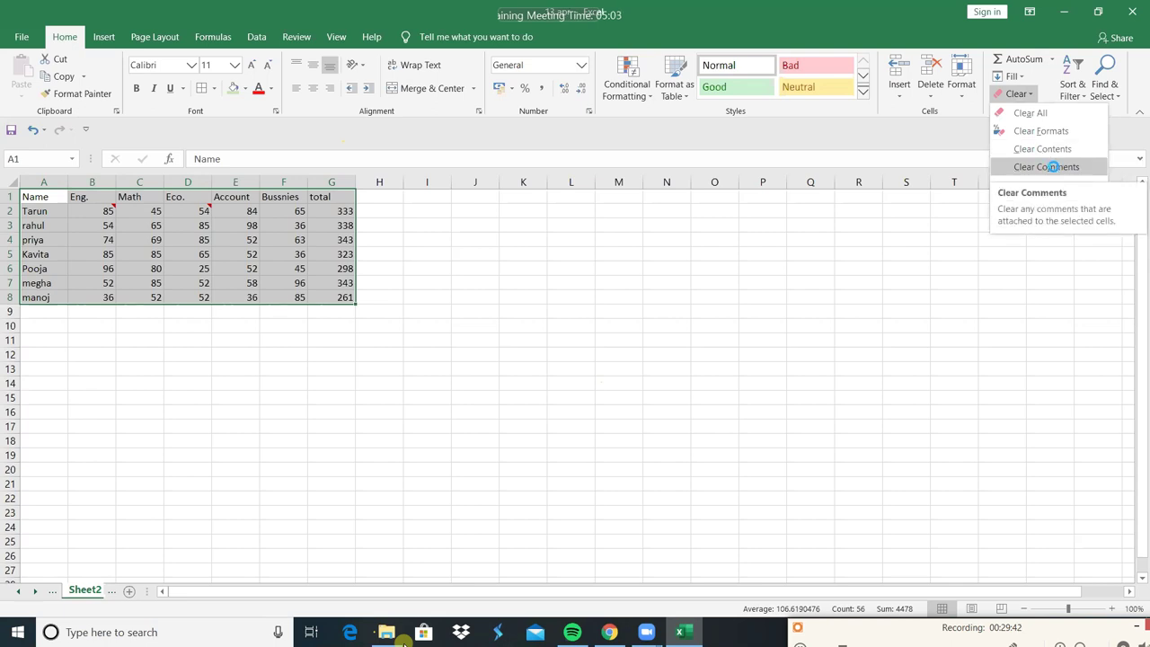
{"action": "left_click", "coordinate": [1056, 169]}
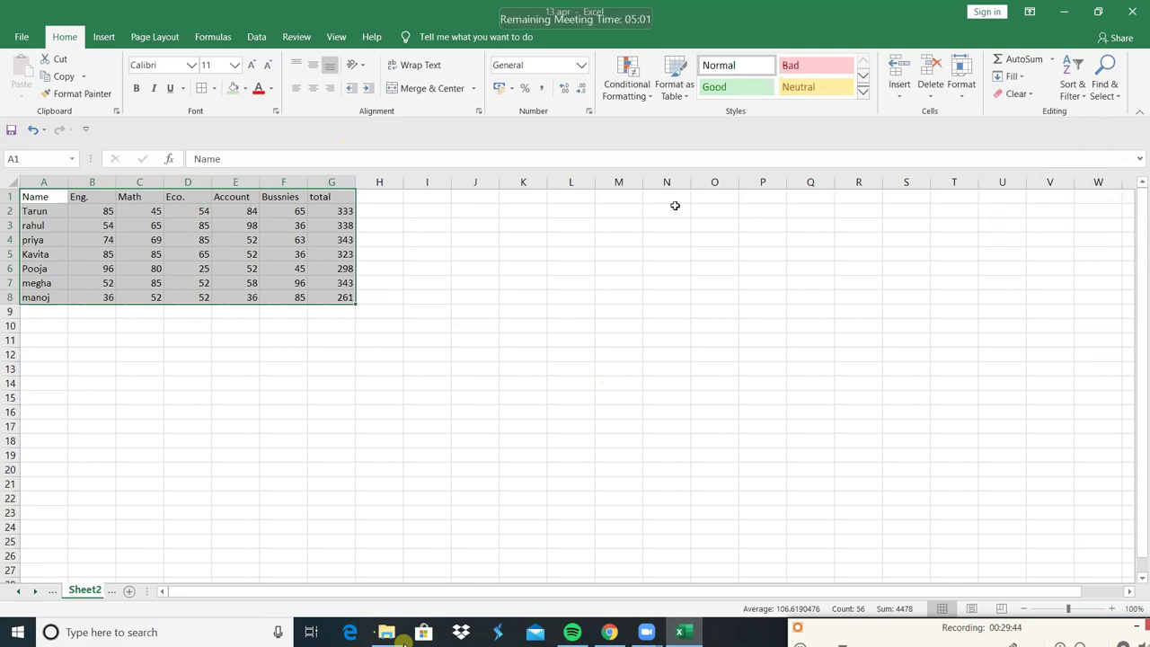
{"action": "left_click", "coordinate": [310, 241]}
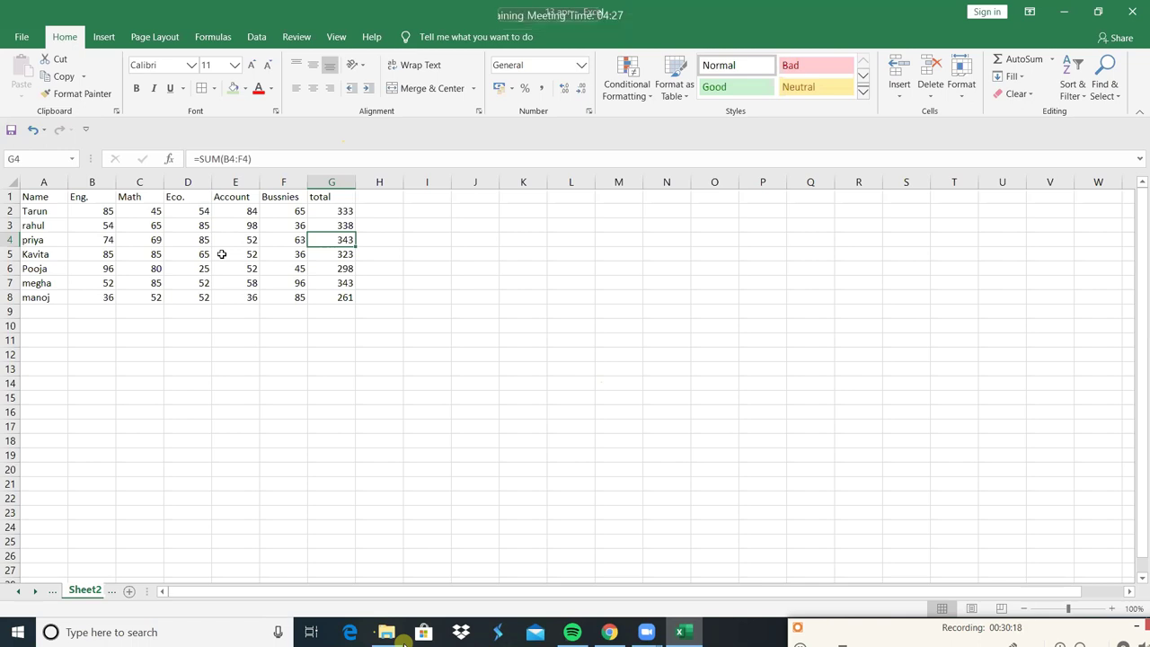
{"action": "scroll", "coordinate": [221, 254], "scroll_direction": "right", "scroll_amount": 2}
{"action": "scroll", "coordinate": [221, 255], "scroll_direction": "right", "scroll_amount": 3}
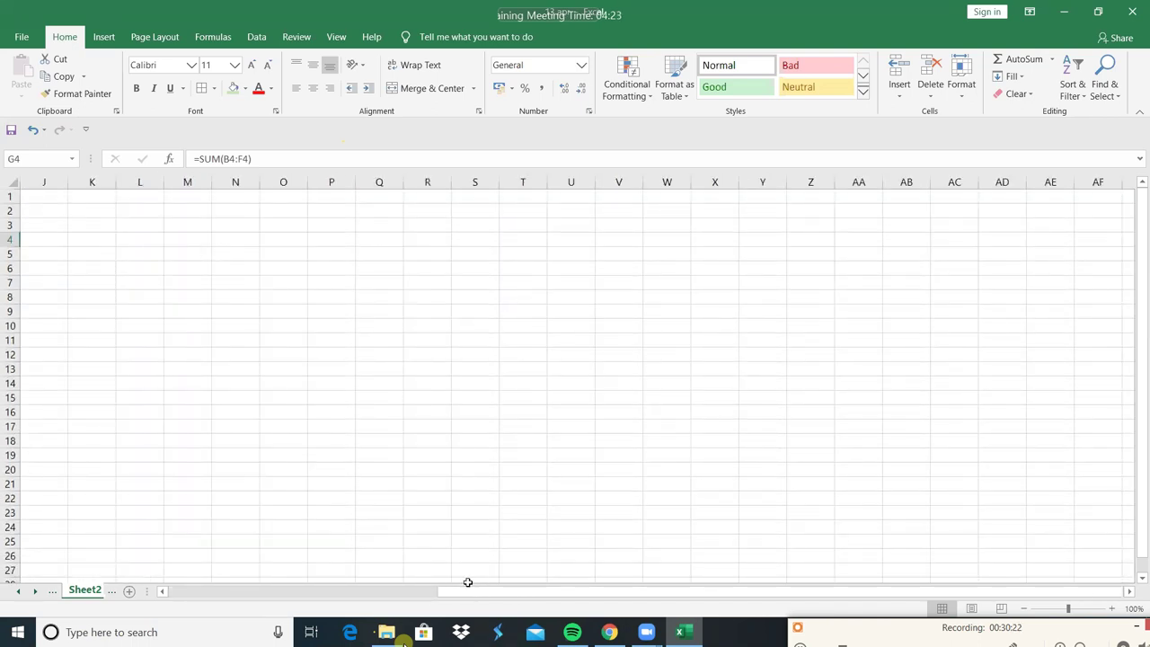
{"action": "left_click_drag", "start_coordinate": [467, 582], "coordinate": [272, 597]}
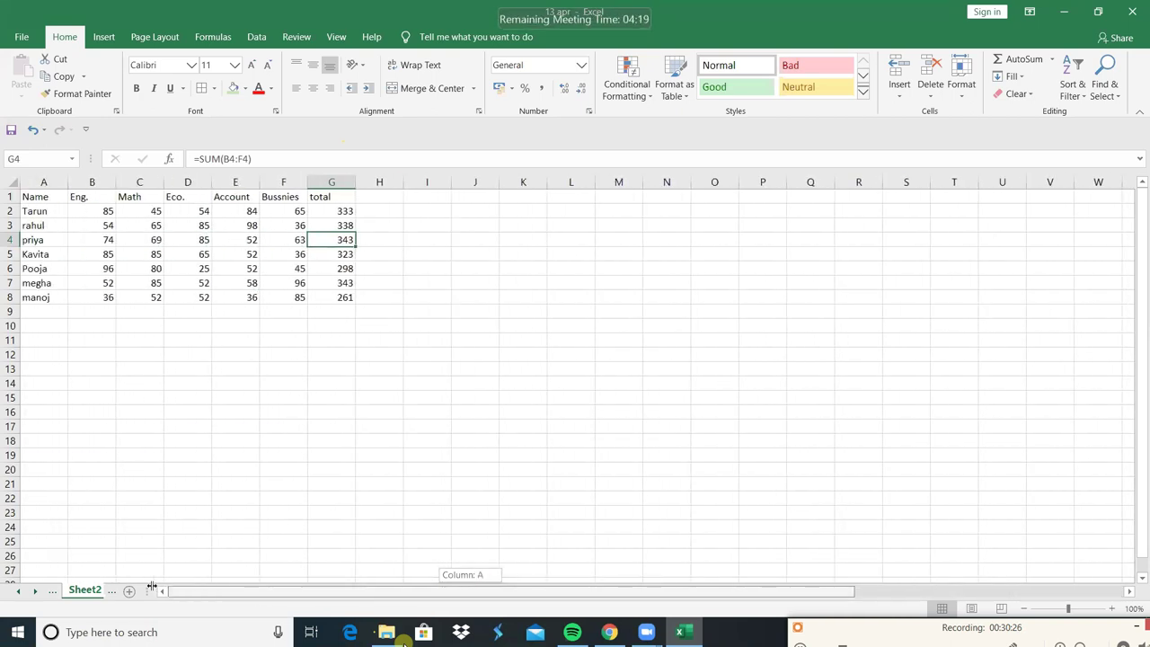
{"action": "left_click_drag", "start_coordinate": [272, 598], "coordinate": [151, 586]}
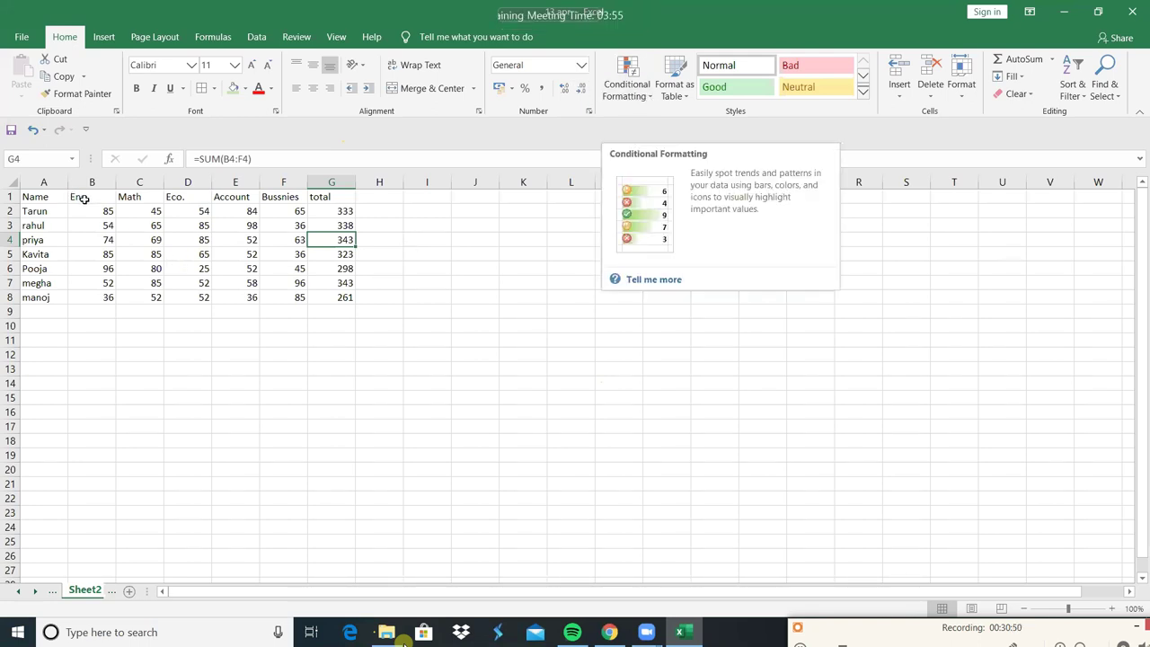
Step: Select the marks and open the Greater Than rule, previewing Light Red Fill with Dark Red Text
{"action": "left_click_drag", "start_coordinate": [87, 205], "coordinate": [346, 299]}
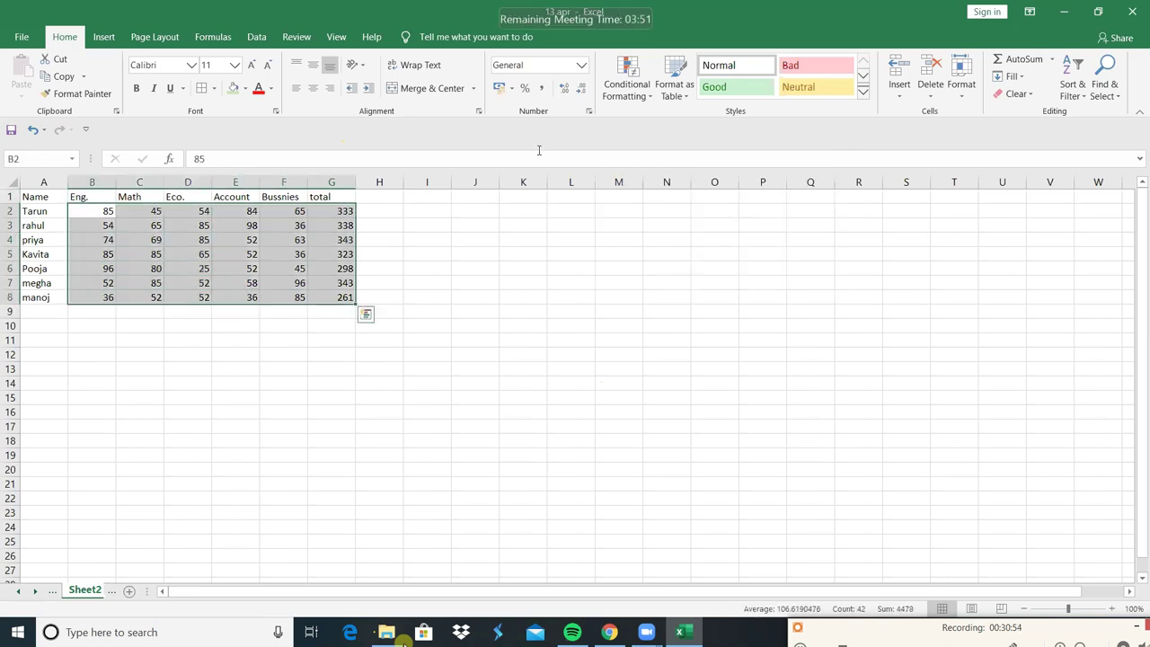
{"action": "left_click", "coordinate": [649, 97]}
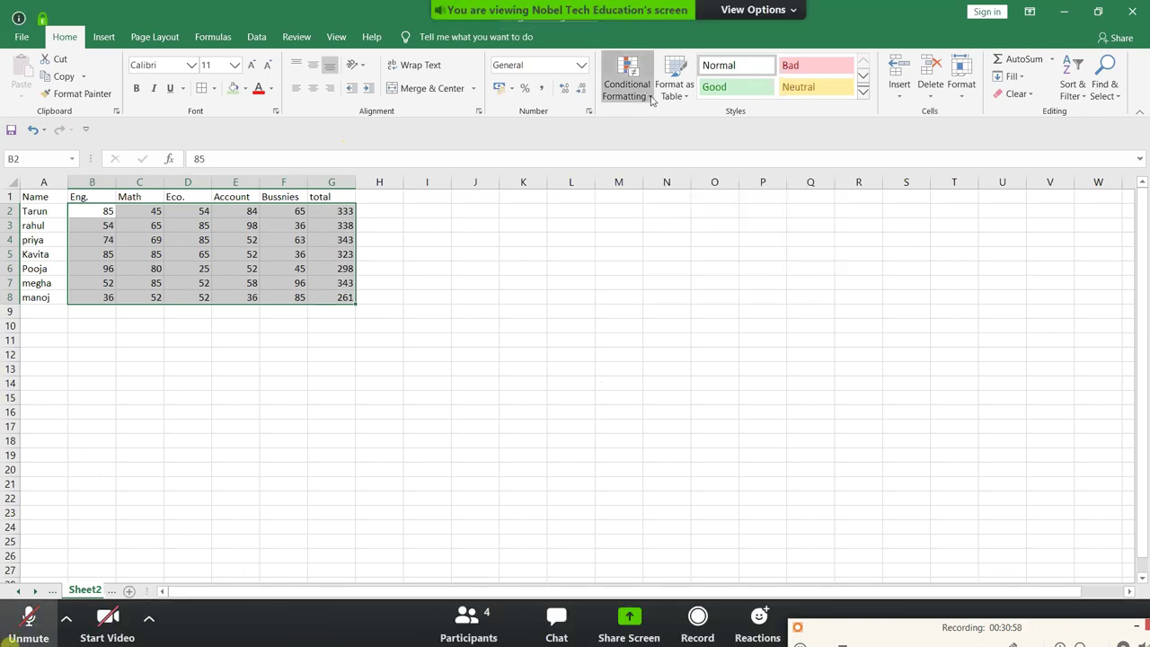
{"action": "mouse_move", "coordinate": [643, 136]}
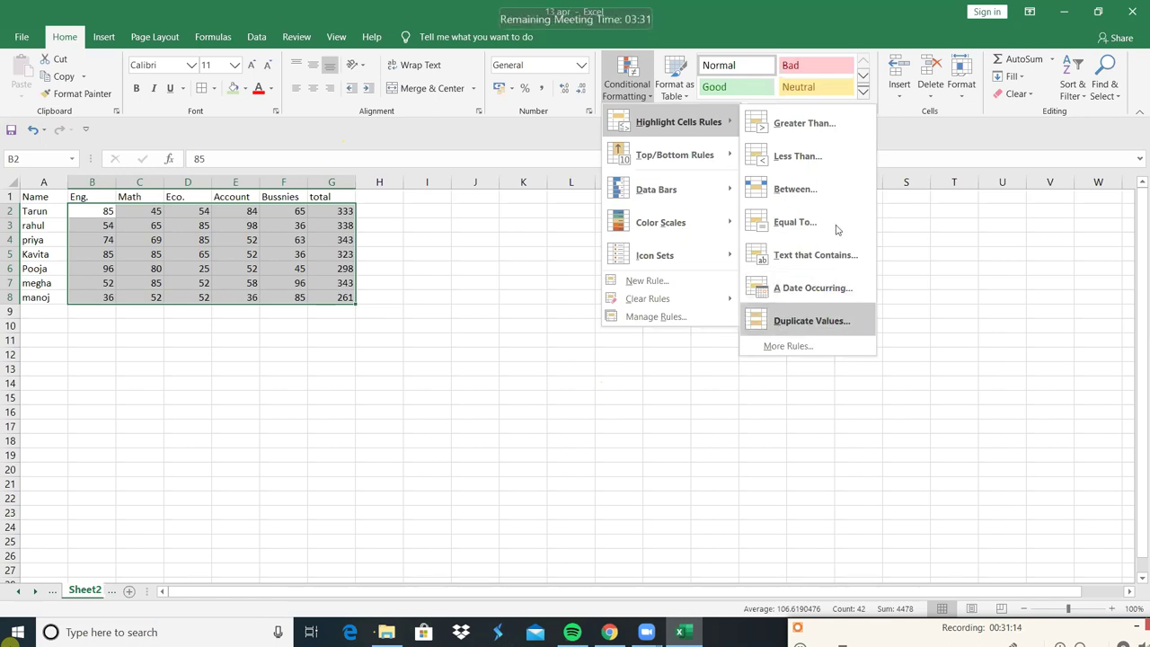
{"action": "left_click", "coordinate": [806, 131]}
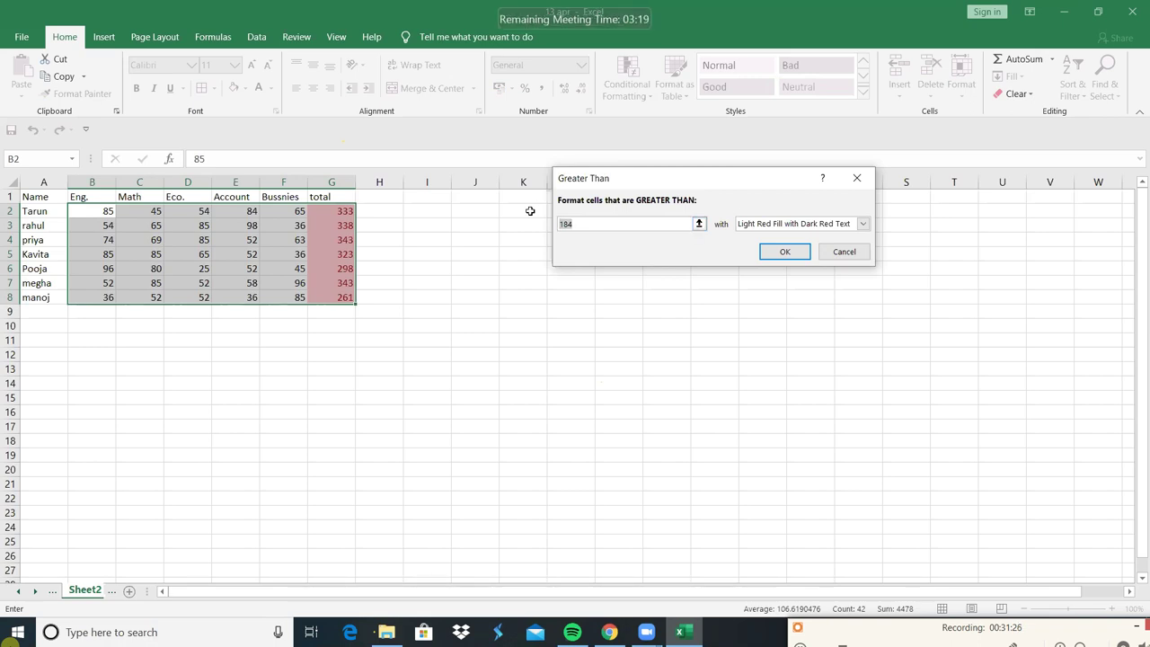
Step: Try a greater-than-90 threshold, cancel it, and browse Top/Bottom and Highlight Cells Rules
{"action": "type", "text": "90"}
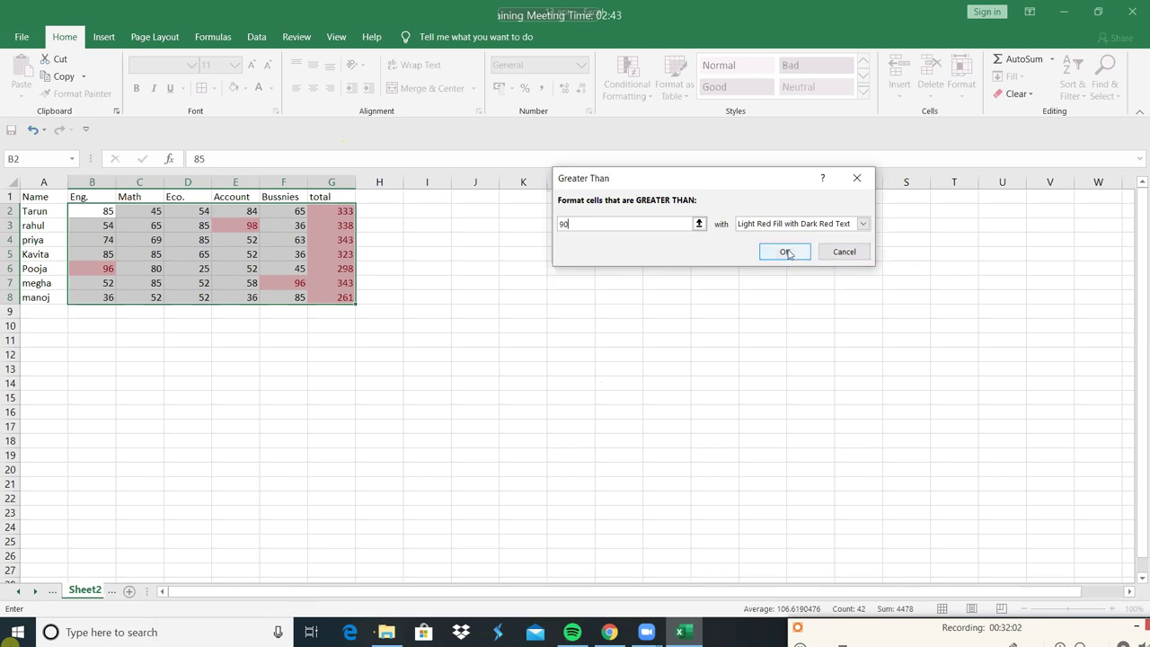
{"action": "left_click", "coordinate": [845, 252]}
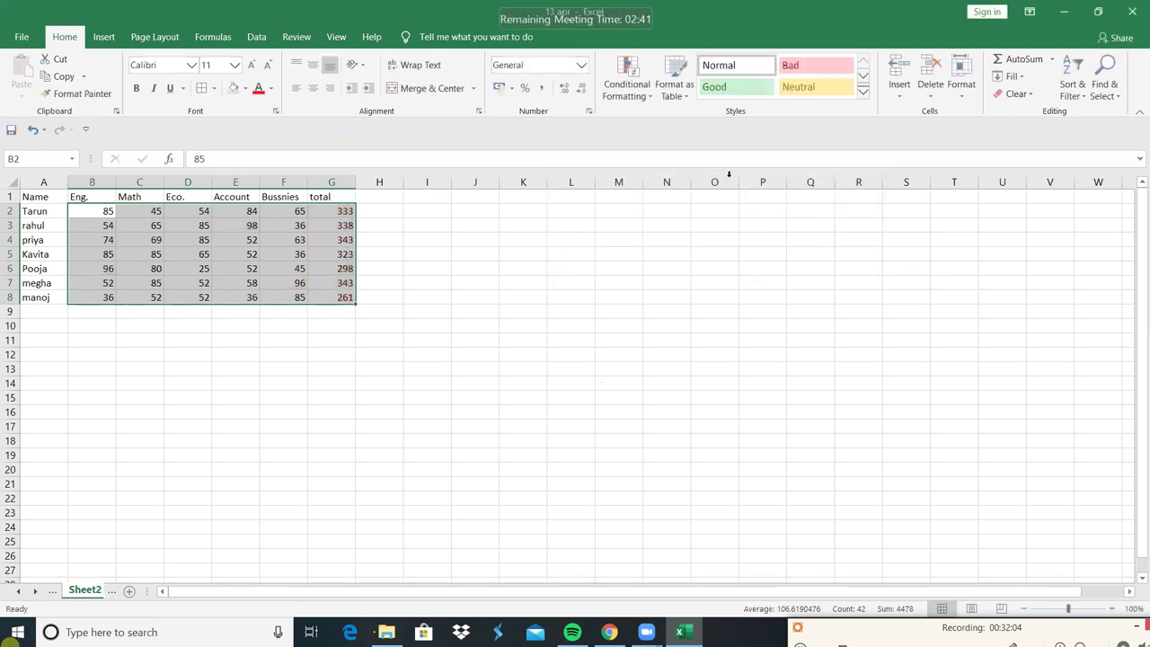
{"action": "left_click", "coordinate": [645, 99]}
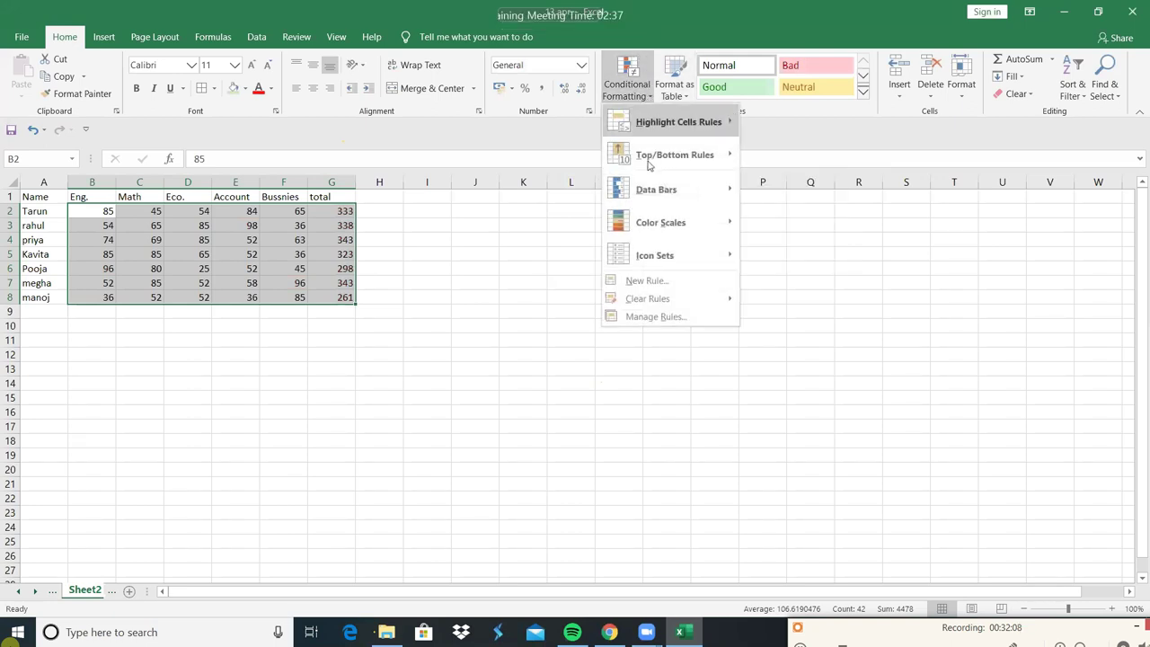
{"action": "mouse_move", "coordinate": [651, 162]}
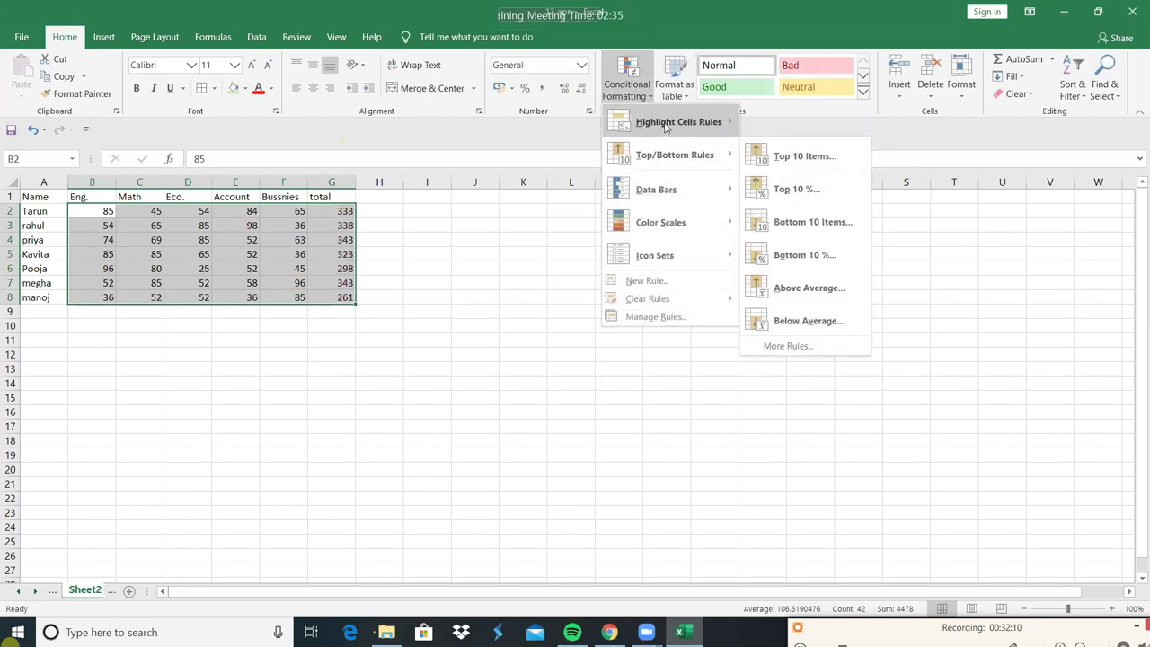
{"action": "mouse_move", "coordinate": [665, 129]}
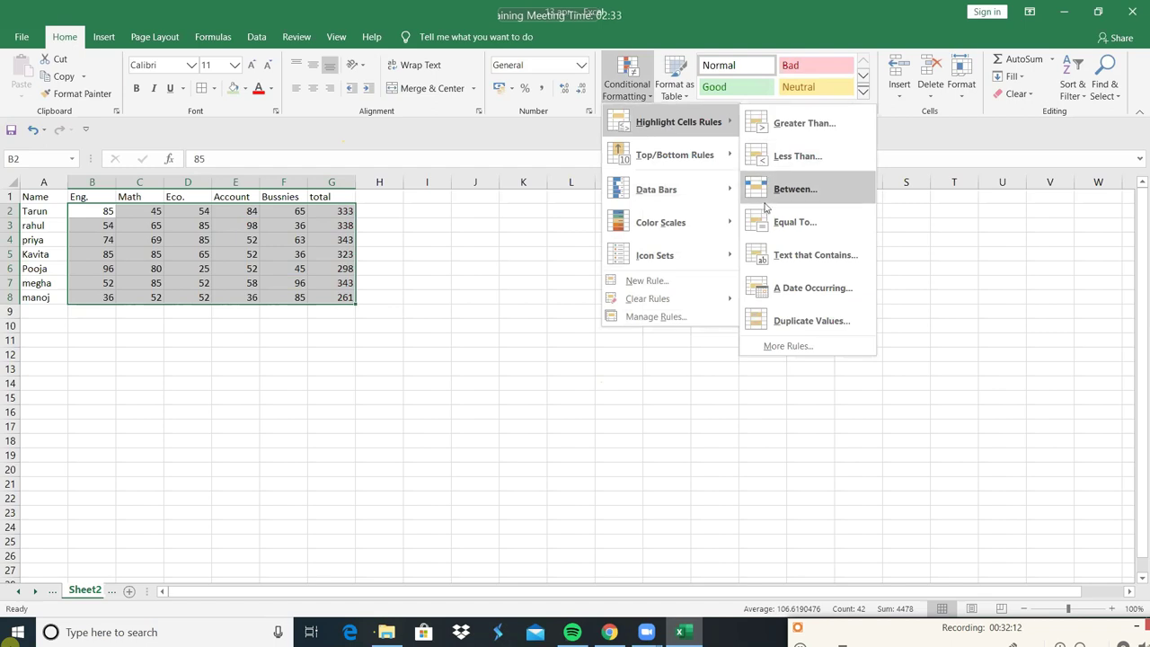
Step: Preview a Duplicate Values rule with a custom font colour format, then cancel both dialogs
{"action": "left_click", "coordinate": [798, 328]}
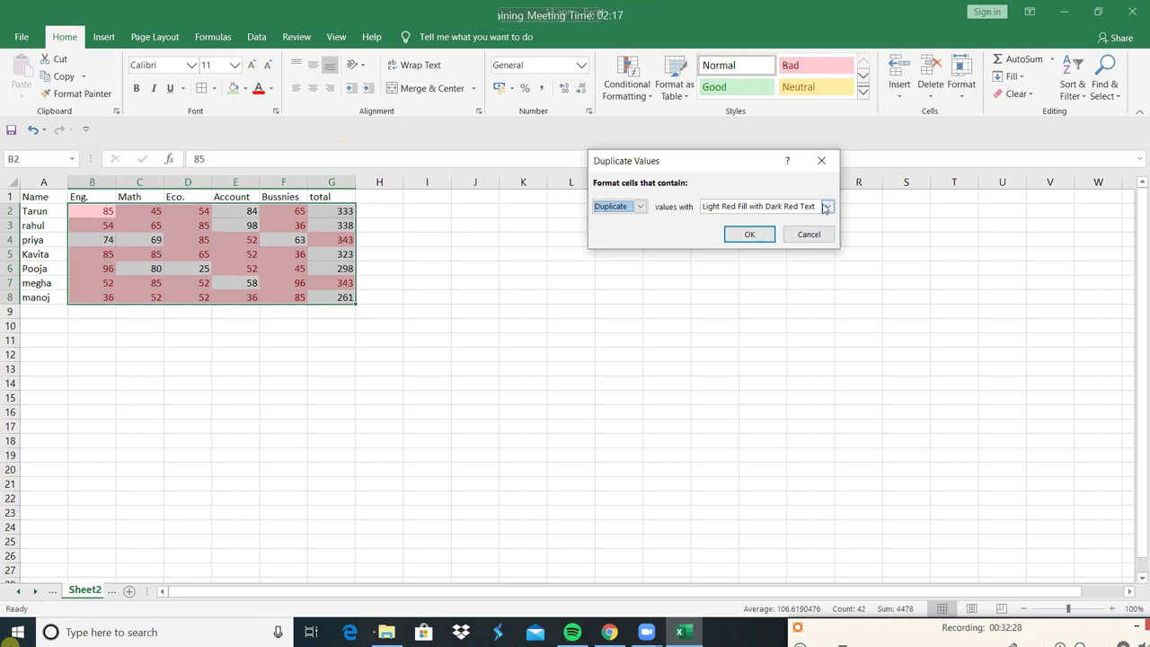
{"action": "left_click", "coordinate": [828, 208]}
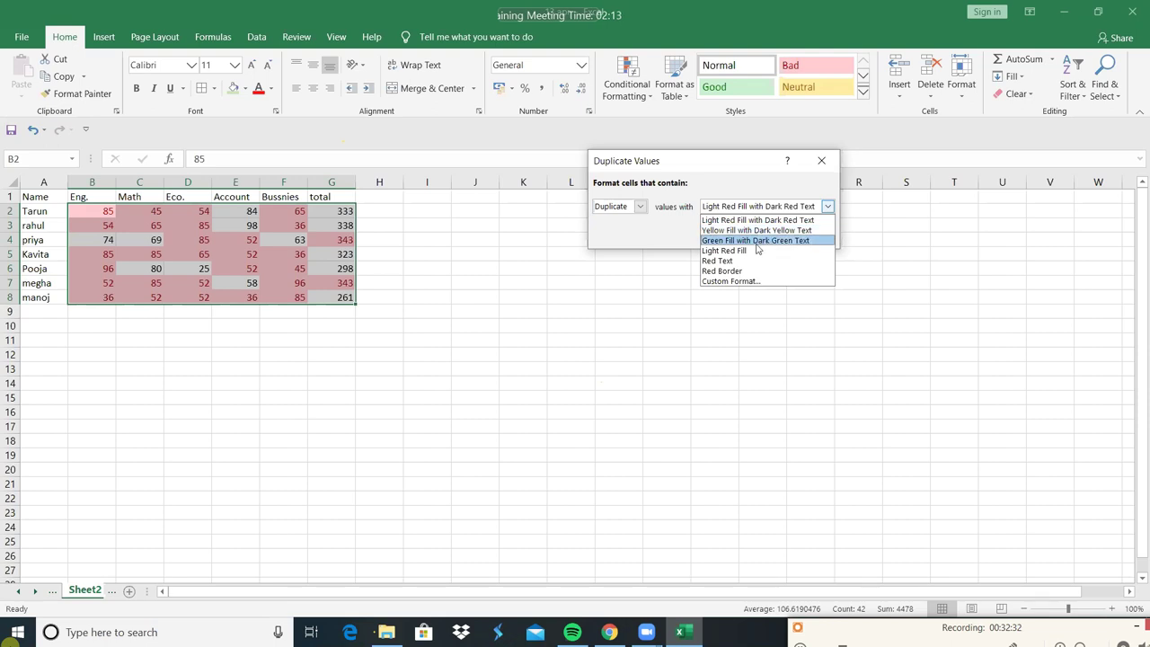
{"action": "left_click", "coordinate": [727, 282]}
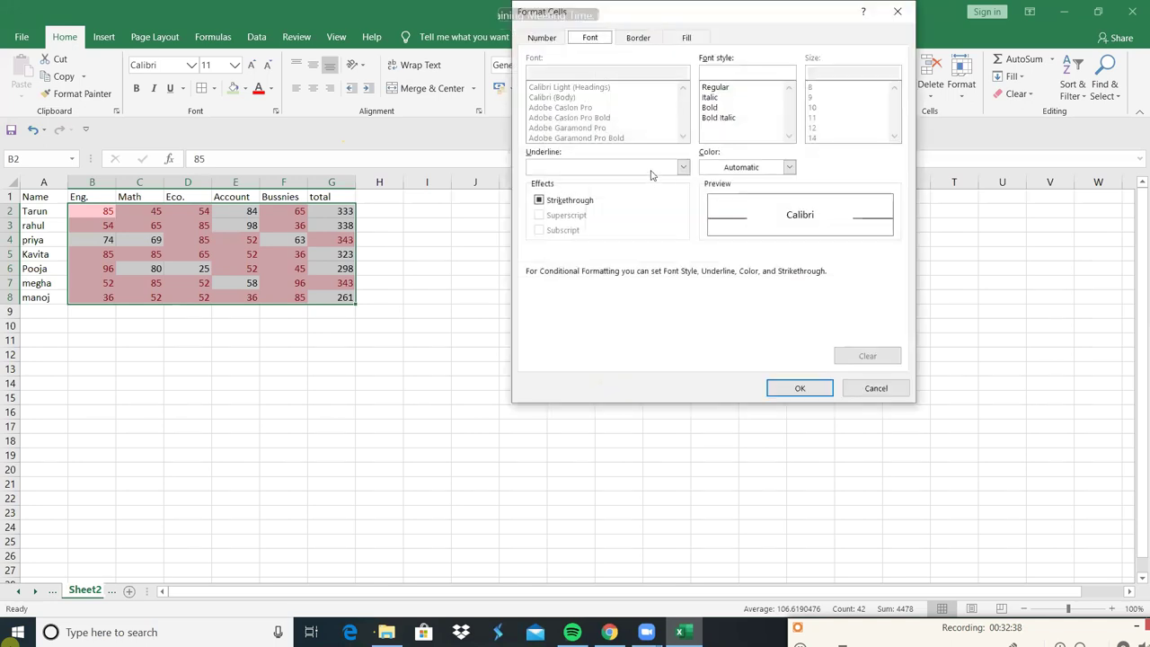
{"action": "left_click", "coordinate": [746, 168]}
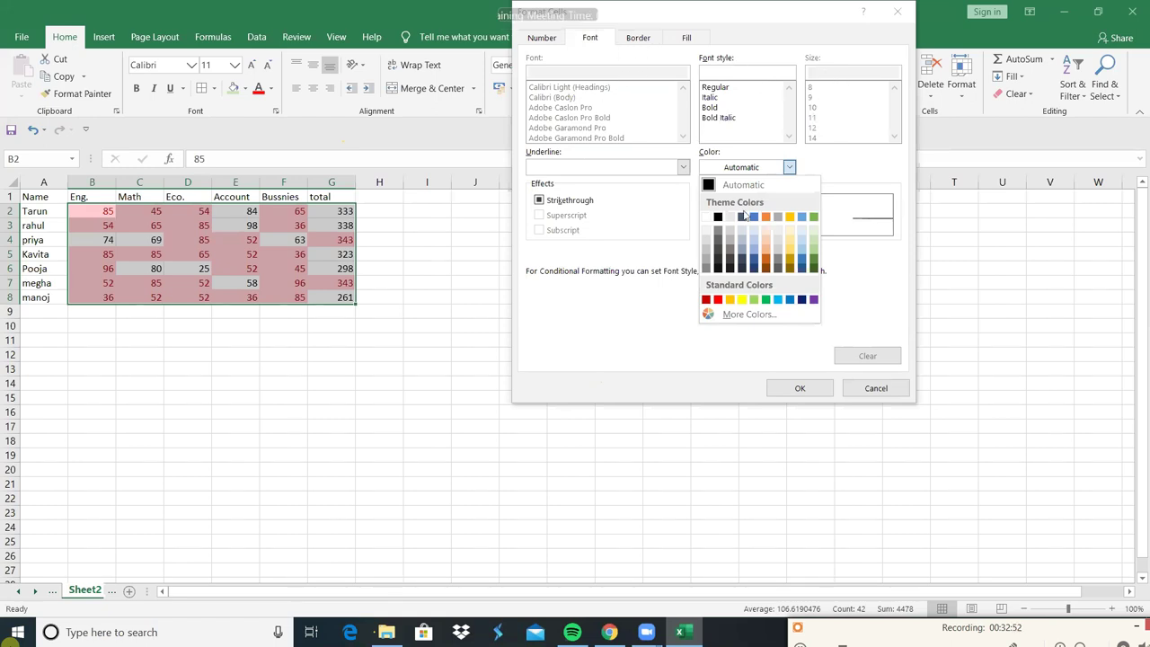
{"action": "left_click", "coordinate": [879, 388]}
{"action": "left_click", "coordinate": [877, 388]}
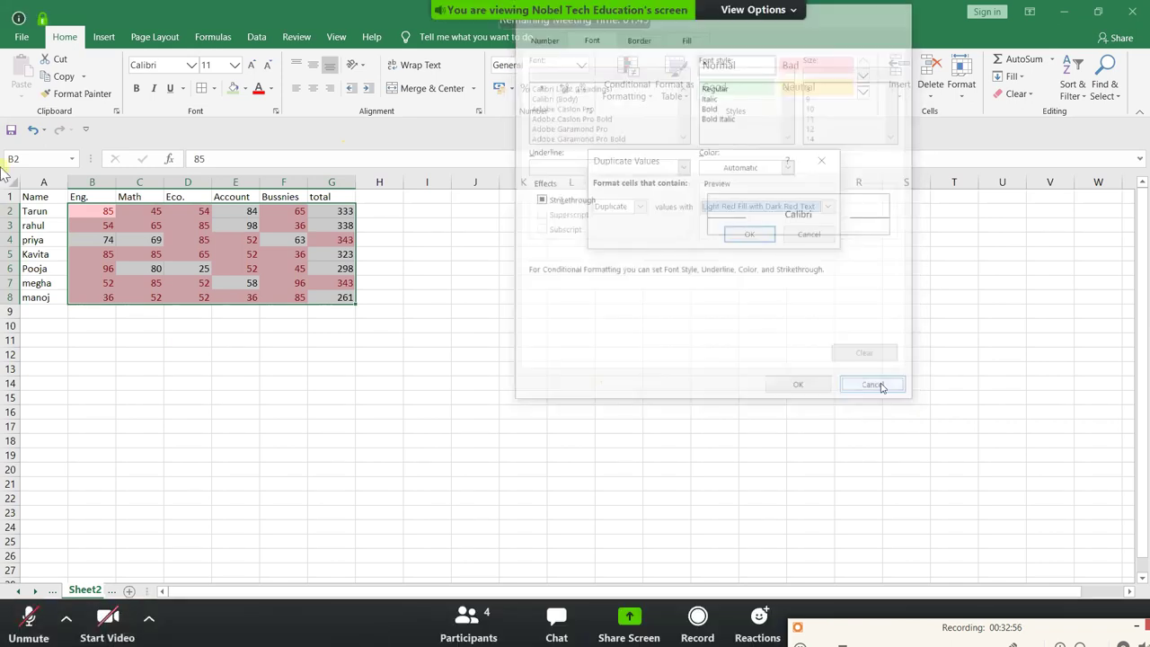
{"action": "left_click", "coordinate": [802, 235]}
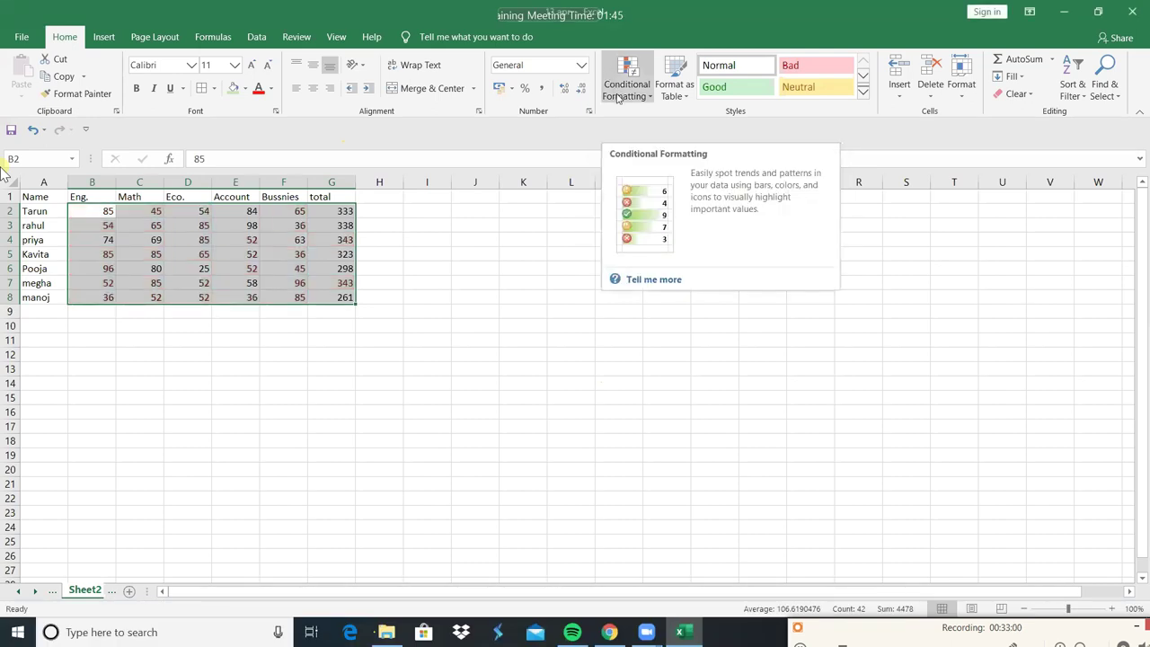
Step: Preview a Top 10 Items rule at counts 2 to 4, cancel it, then select B2:F8
{"action": "left_click", "coordinate": [620, 88]}
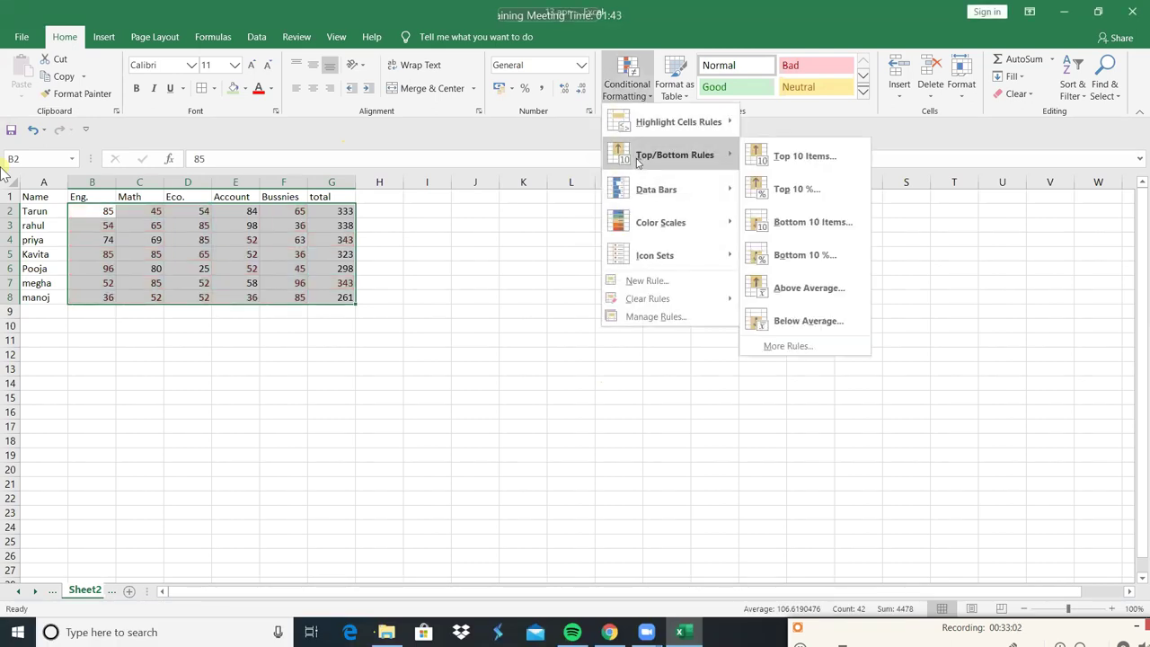
{"action": "left_click", "coordinate": [763, 163]}
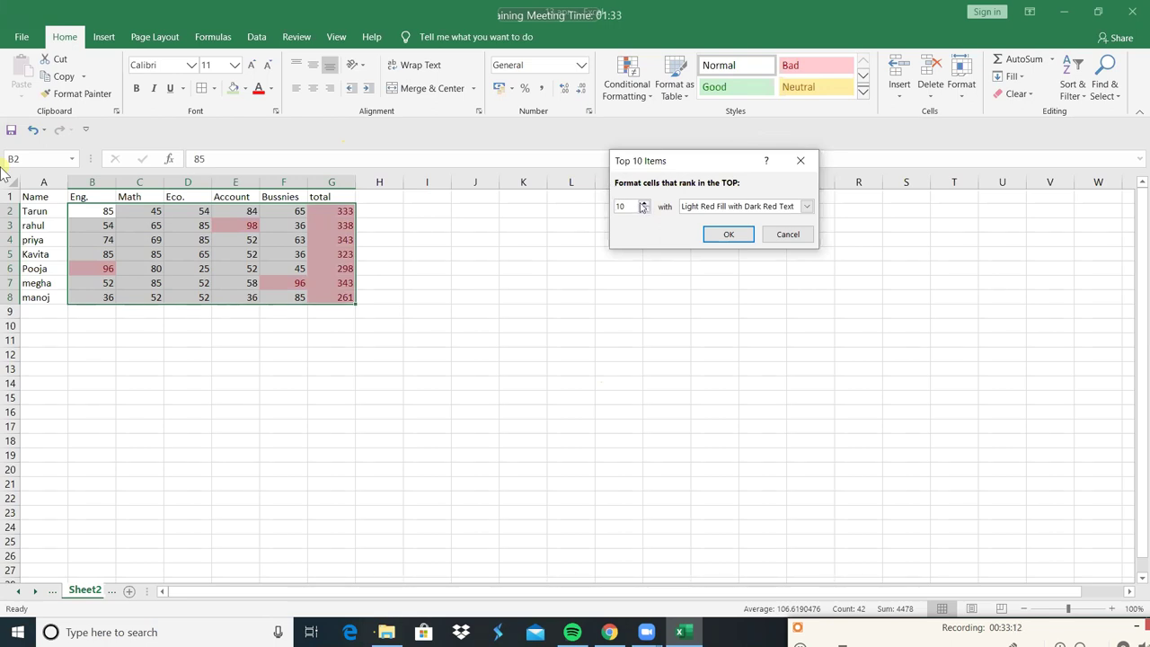
{"action": "left_click", "coordinate": [644, 211]}
{"action": "left_click", "coordinate": [645, 211]}
{"action": "left_click", "coordinate": [644, 212]}
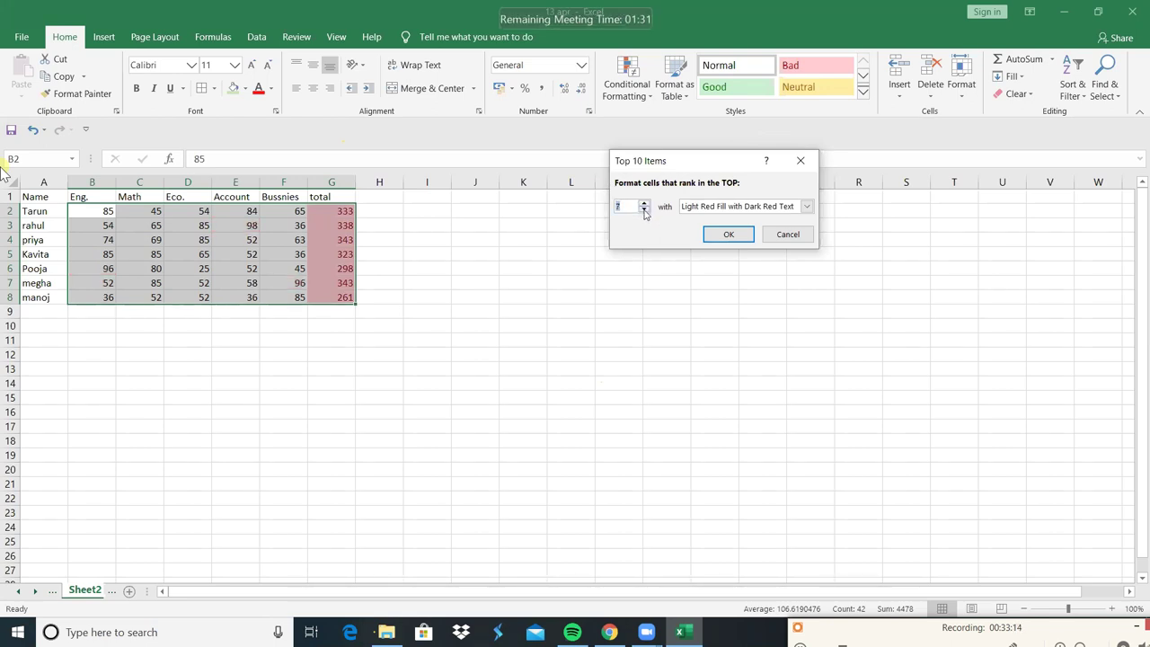
{"action": "left_click", "coordinate": [644, 212]}
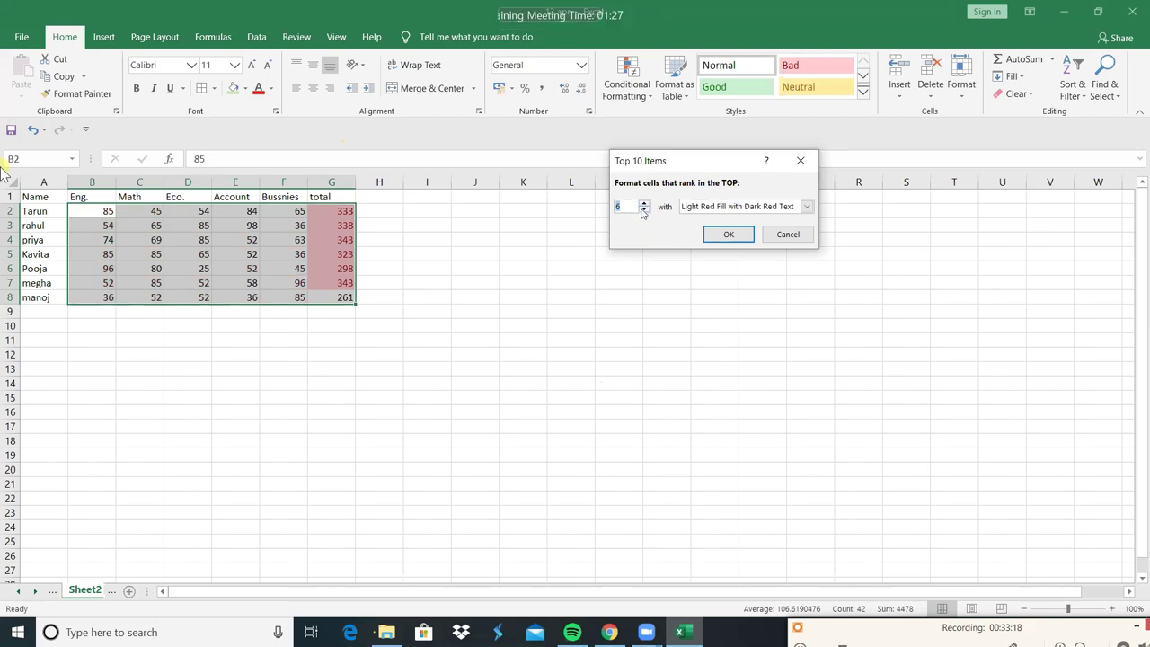
{"action": "left_click", "coordinate": [644, 212]}
{"action": "left_click", "coordinate": [644, 212]}
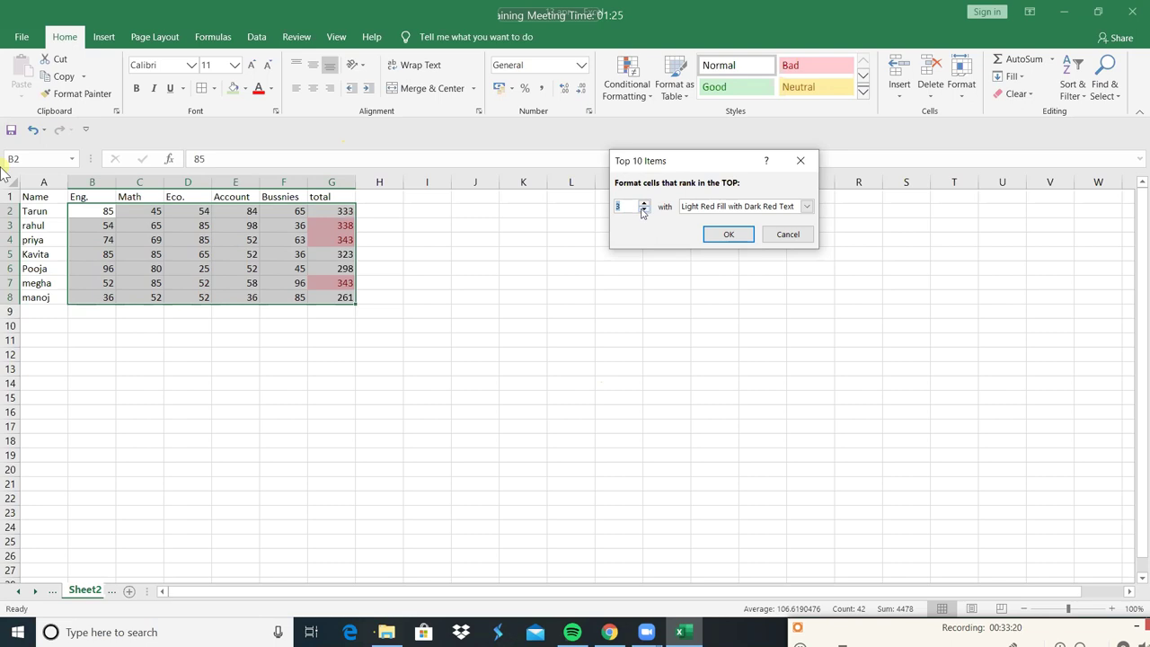
{"action": "left_click", "coordinate": [643, 210]}
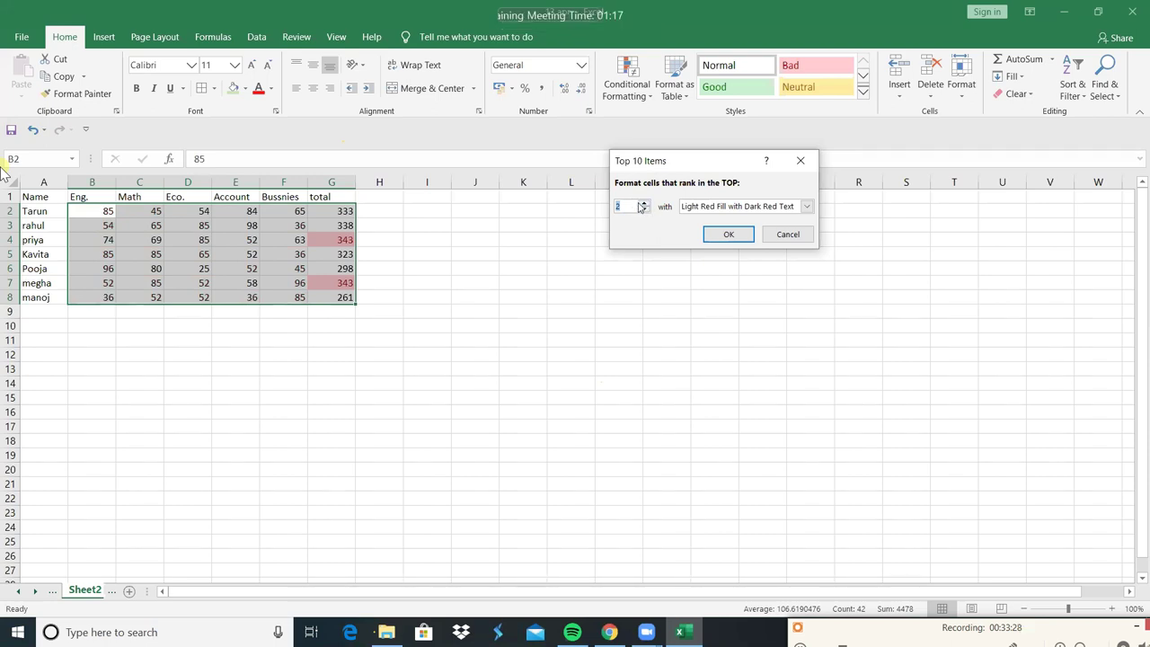
{"action": "left_click", "coordinate": [644, 203]}
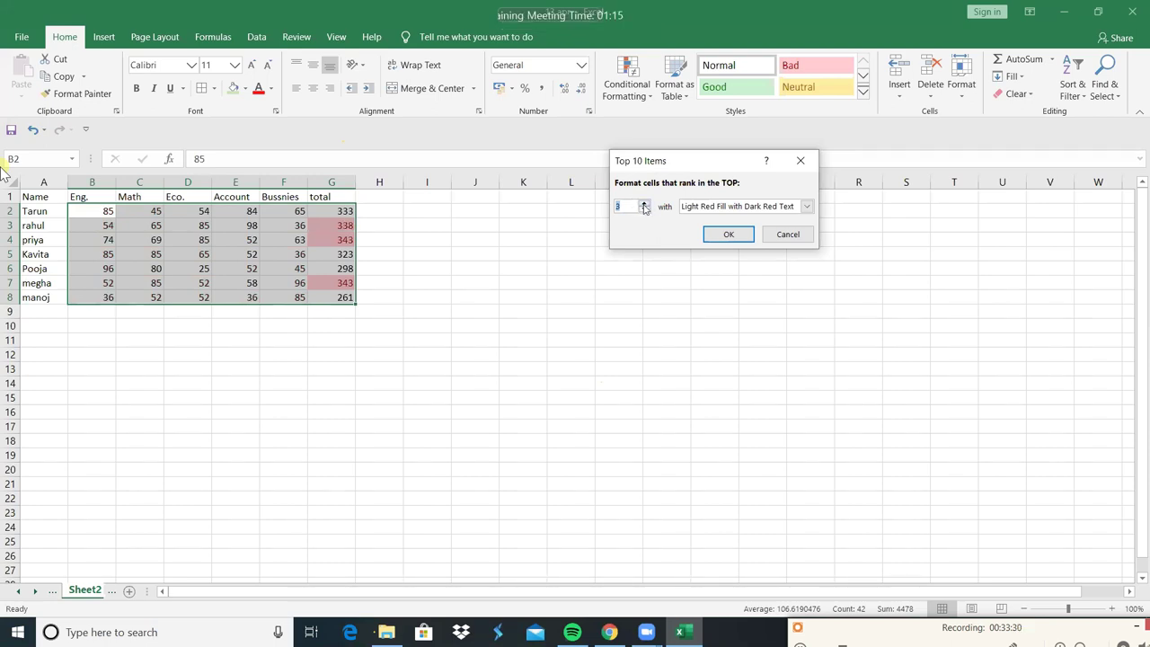
{"action": "left_click", "coordinate": [644, 204]}
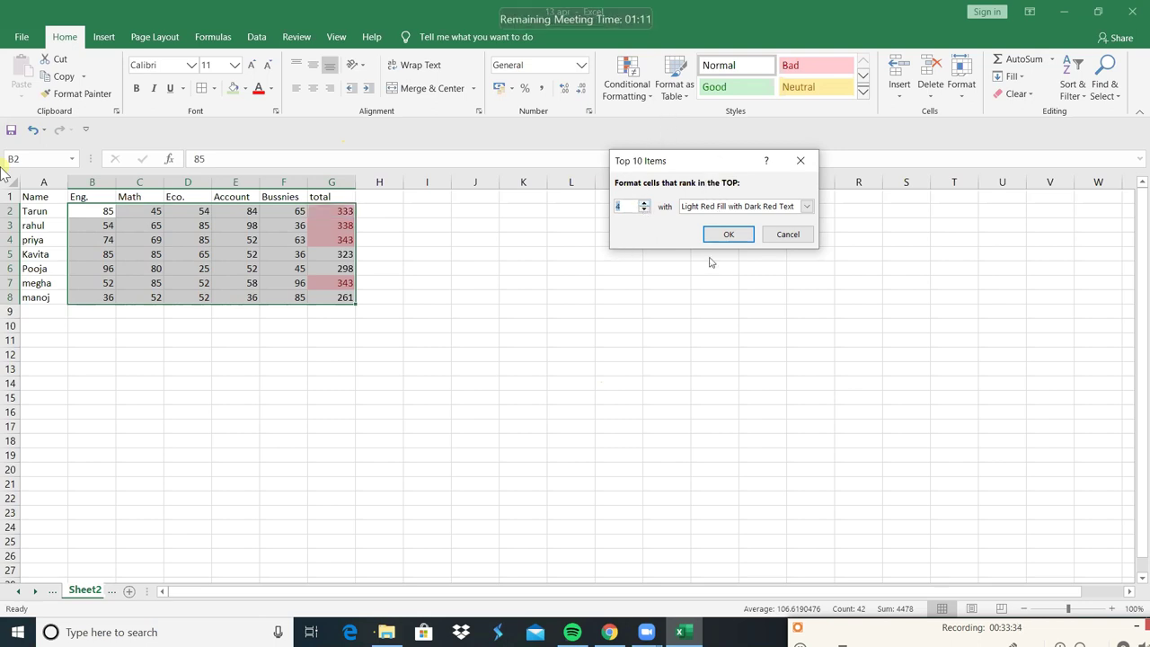
{"action": "left_click", "coordinate": [778, 236]}
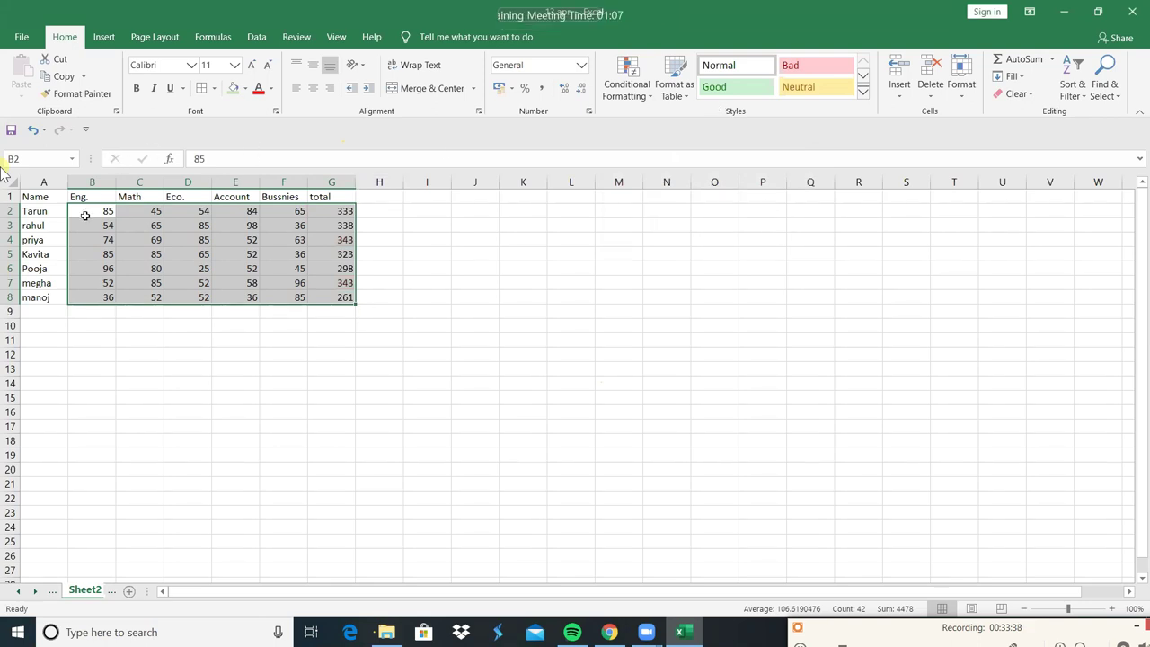
{"action": "mouse_move", "coordinate": [87, 211]}
{"action": "left_mouse_down"}
{"action": "mouse_move", "coordinate": [257, 282]}
{"action": "mouse_move", "coordinate": [262, 300]}
{"action": "left_mouse_up"}
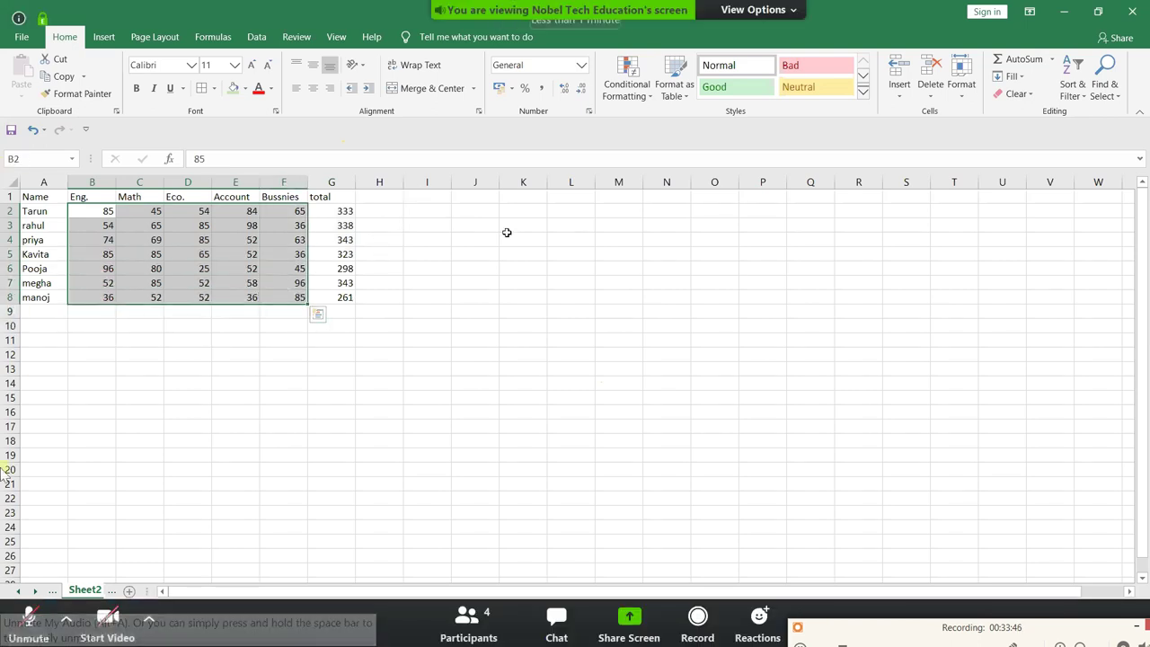
{"action": "left_click", "coordinate": [630, 101]}
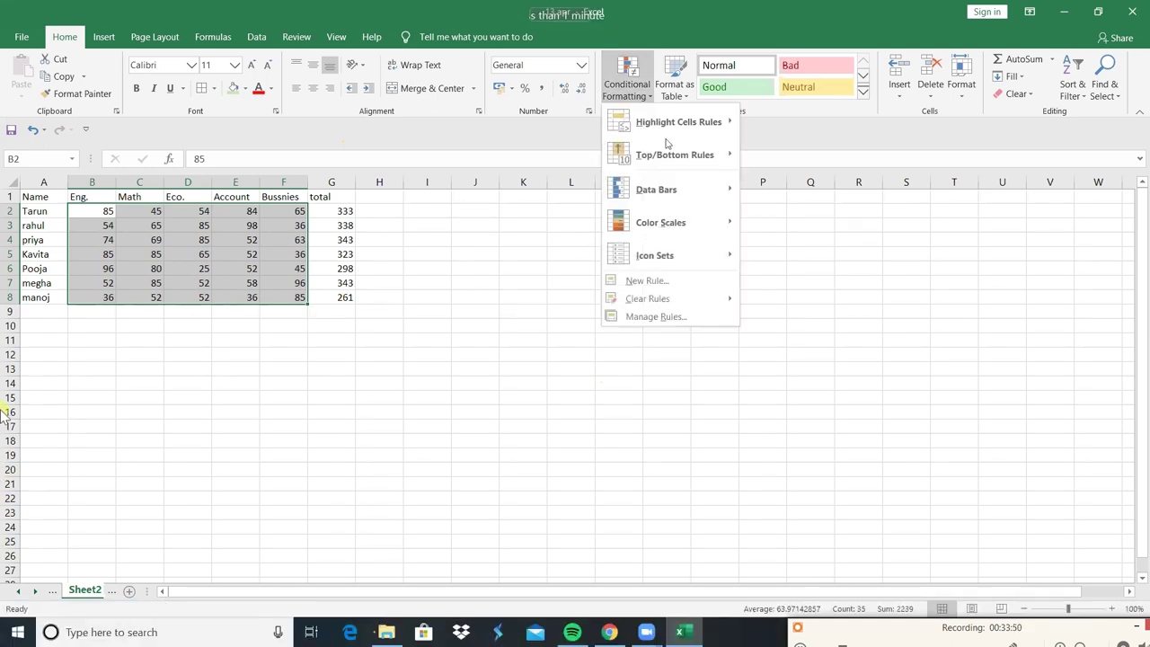
{"action": "mouse_move", "coordinate": [683, 167]}
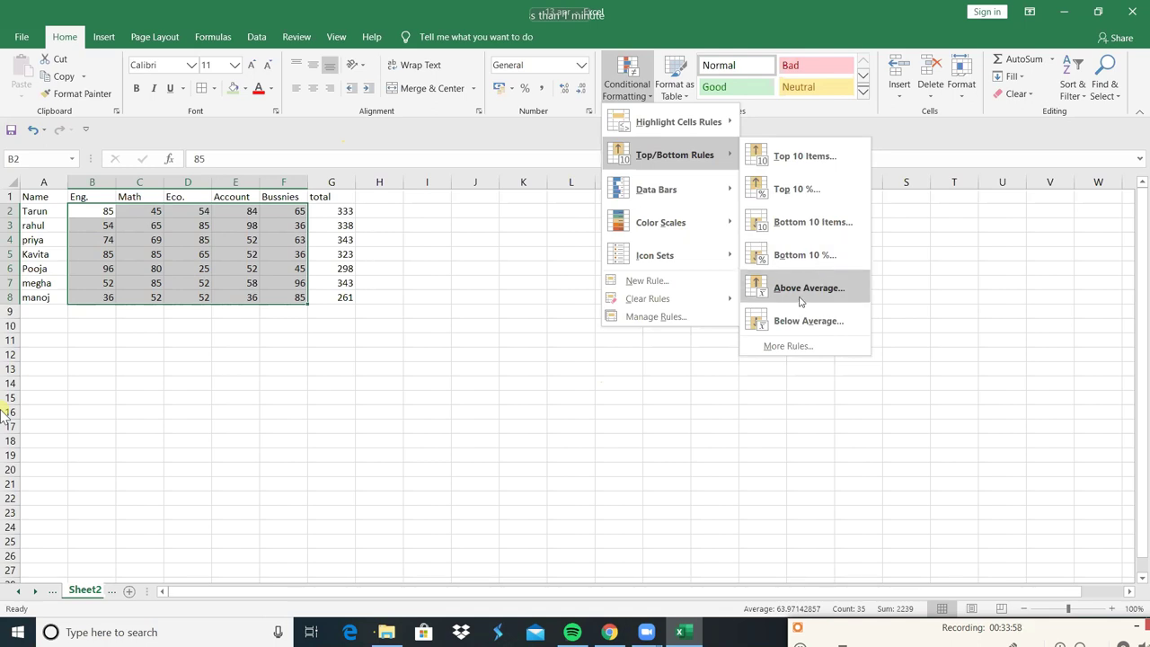
{"action": "left_click", "coordinate": [800, 289]}
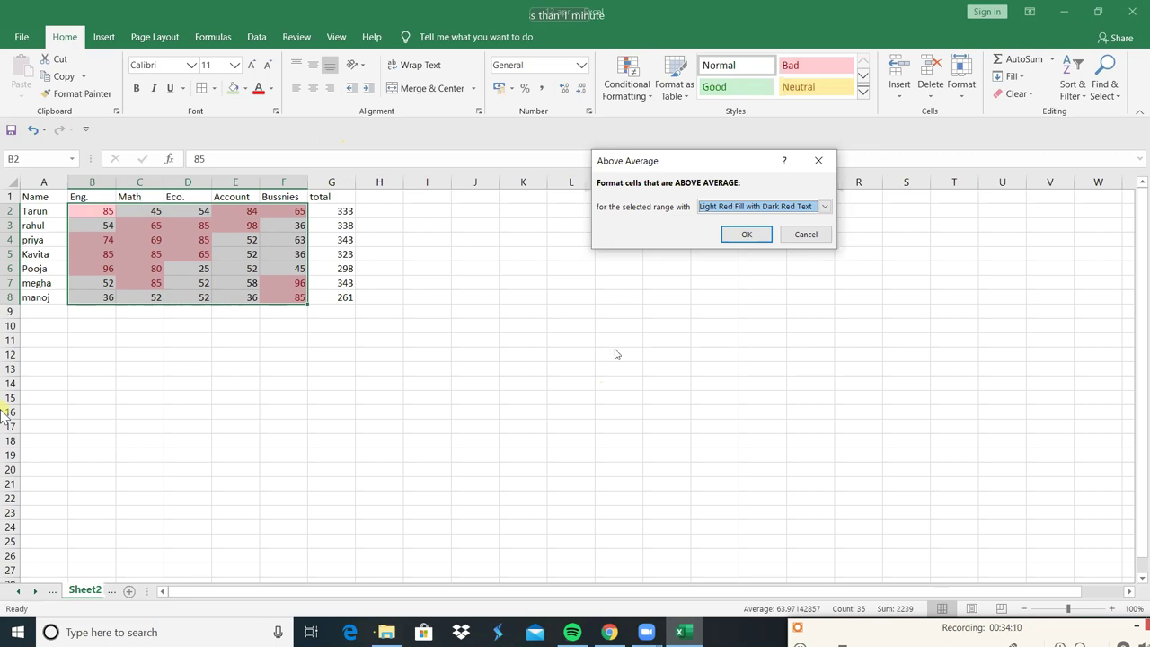
{"action": "left_click", "coordinate": [809, 236]}
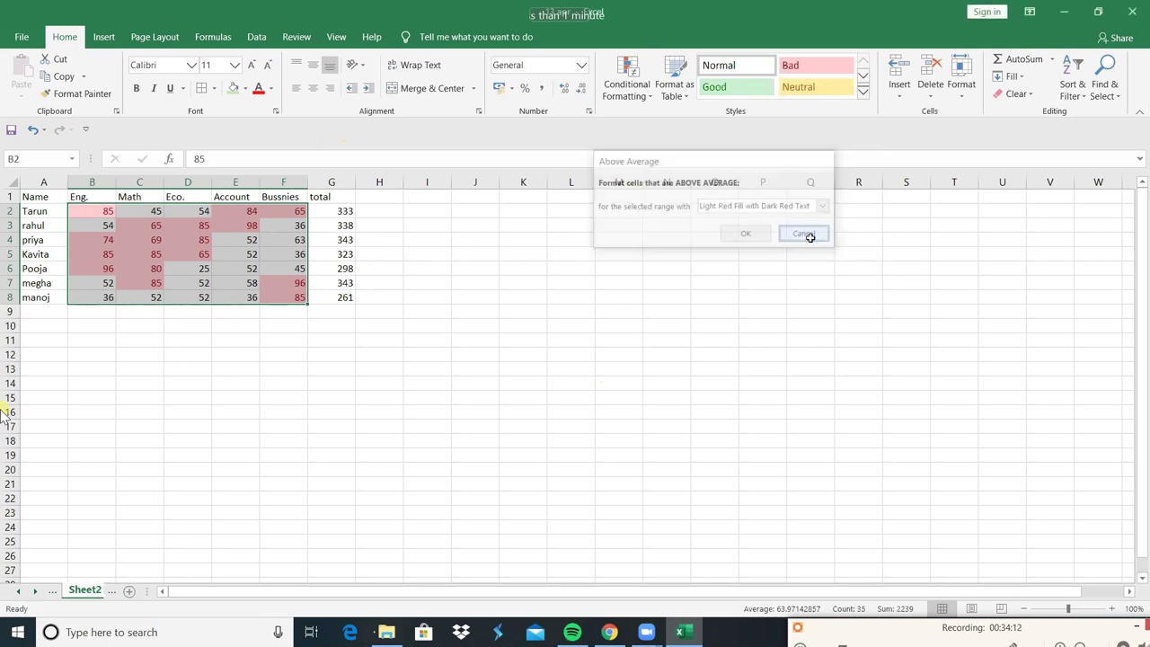
Step: Browse the Top/Bottom Rules and Data Bars galleries under Conditional Formatting
{"action": "left_click", "coordinate": [643, 81]}
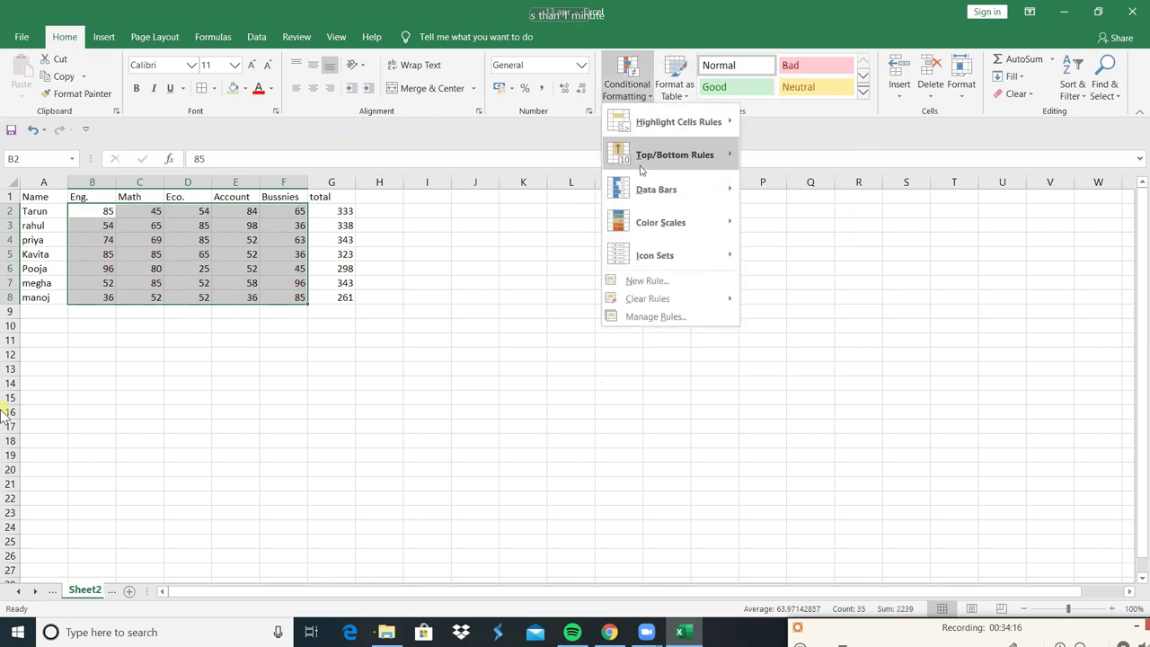
{"action": "mouse_move", "coordinate": [643, 158]}
{"action": "mouse_move", "coordinate": [643, 192]}
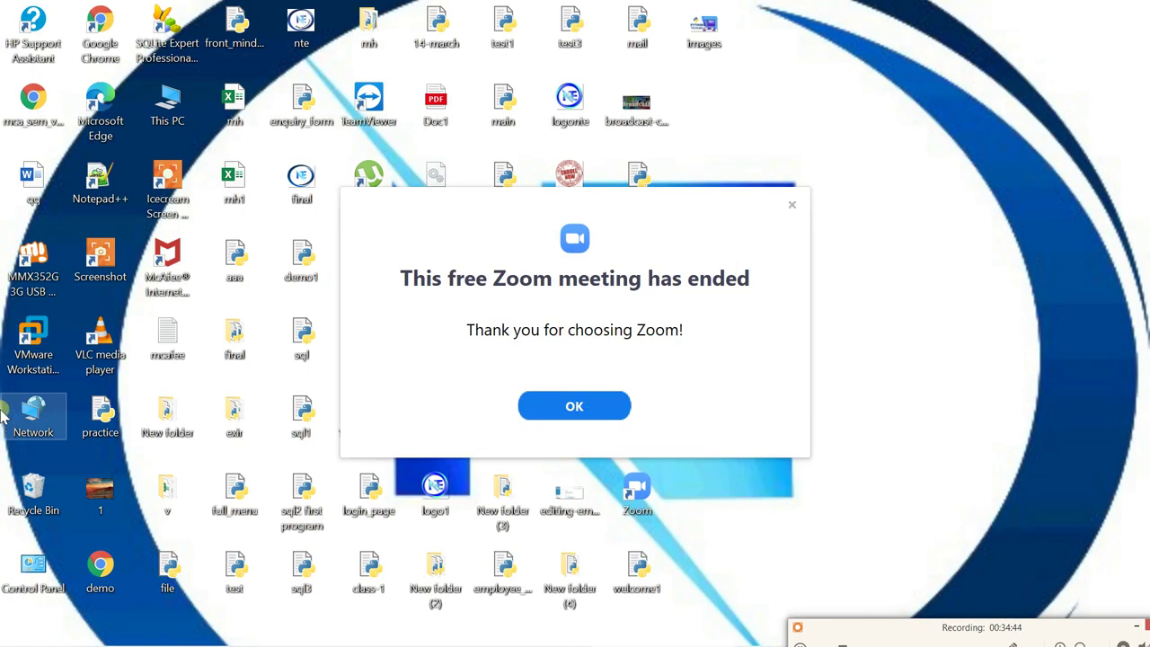
Step: Dismiss the Zoom 'meeting has ended' dialog with OK
{"action": "left_click", "coordinate": [558, 404]}
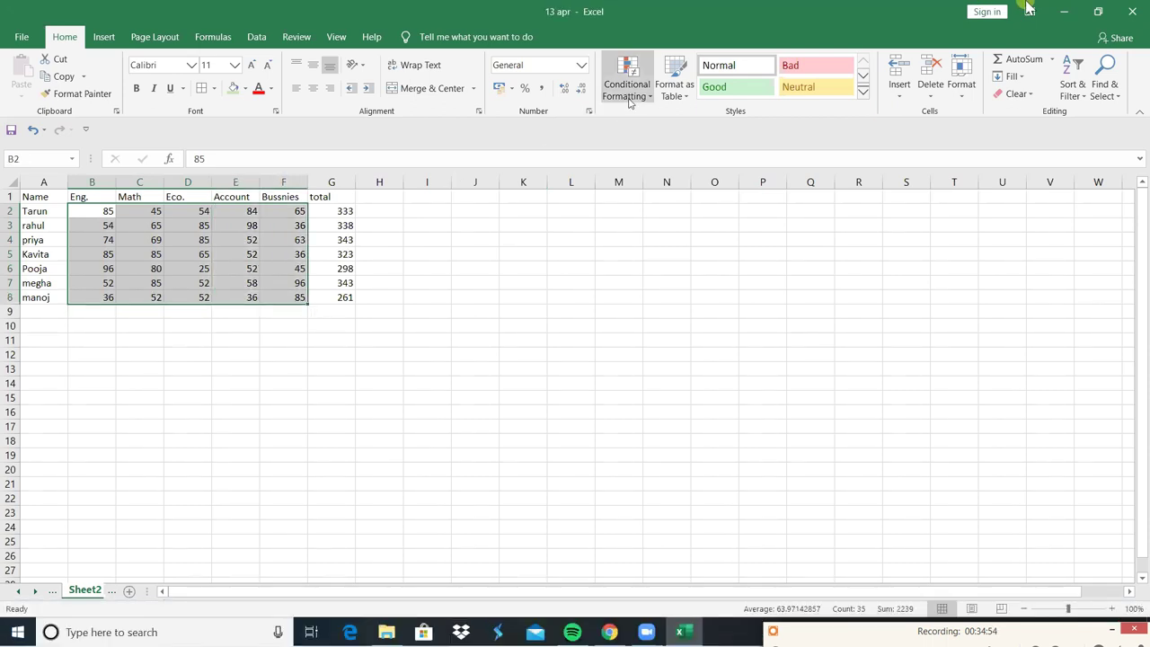
{"action": "left_click", "coordinate": [629, 94]}
{"action": "mouse_move", "coordinate": [683, 193]}
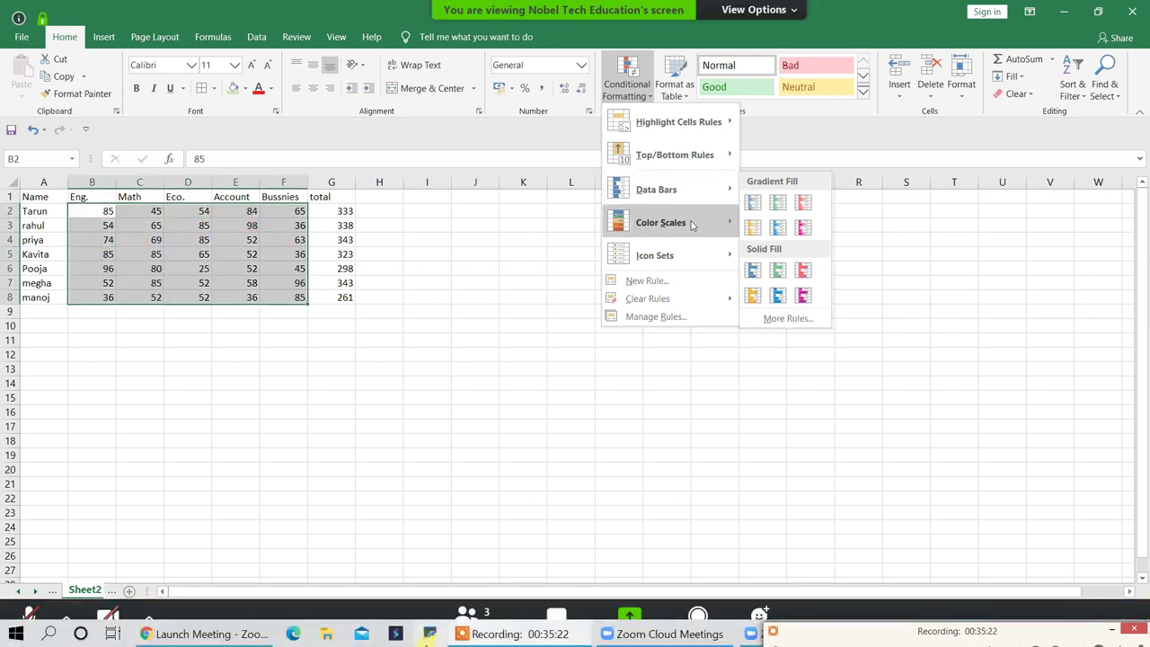
{"action": "mouse_move", "coordinate": [690, 225]}
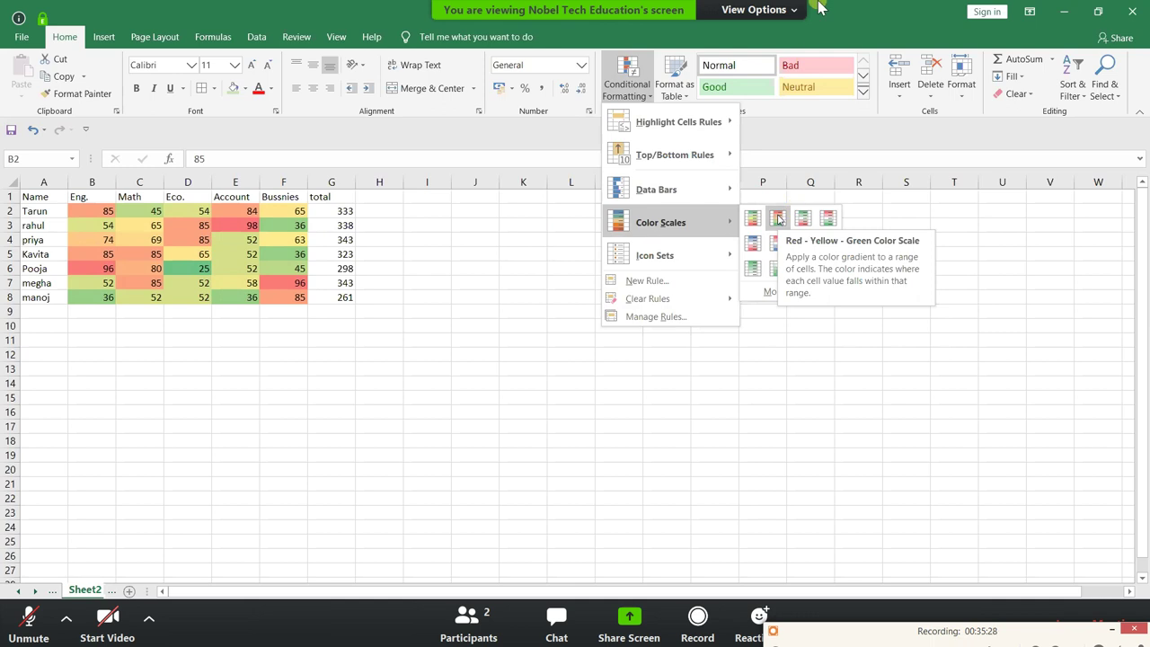
{"action": "mouse_move", "coordinate": [674, 154]}
{"action": "left_click", "coordinate": [588, 111]}
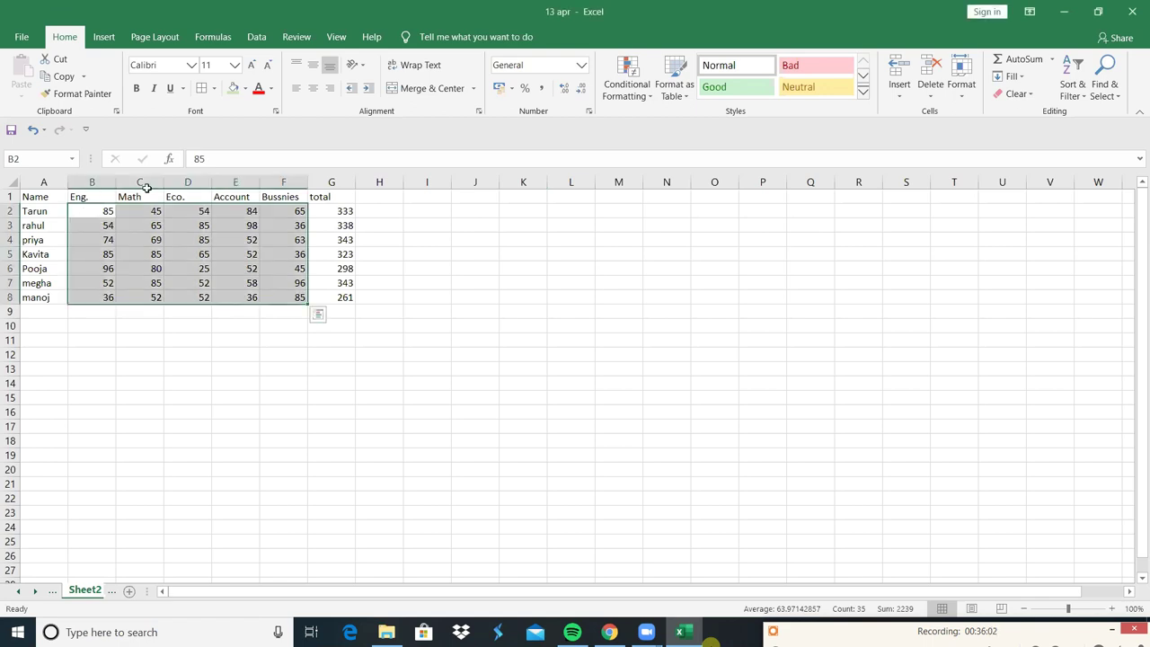
{"action": "left_click", "coordinate": [631, 99]}
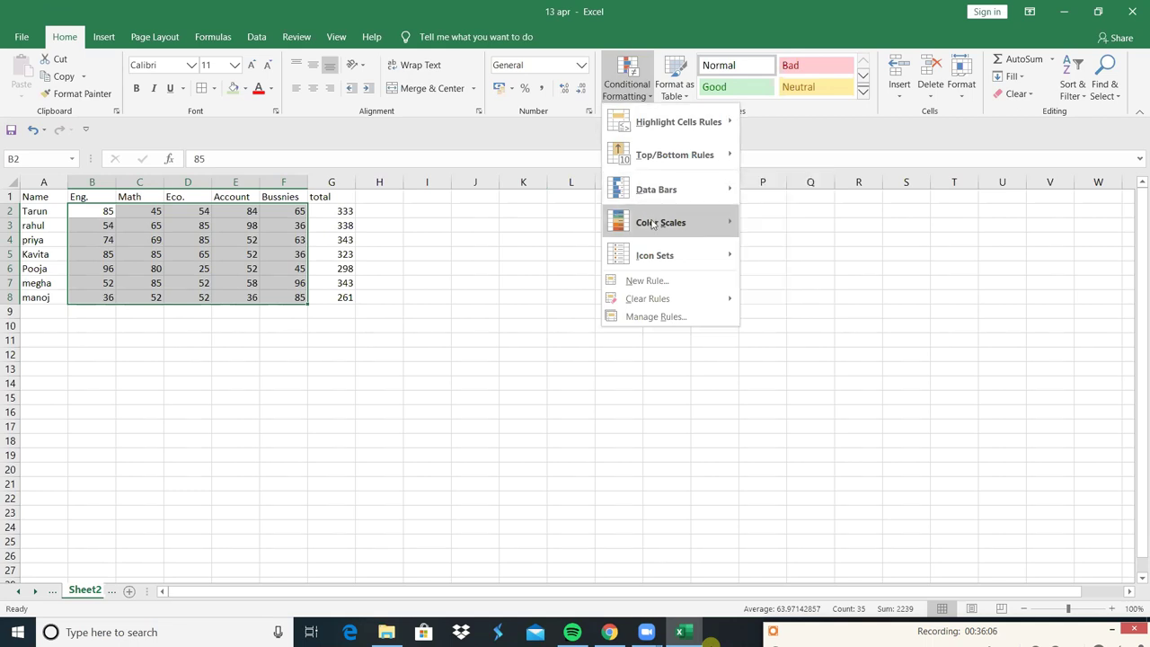
{"action": "mouse_move", "coordinate": [653, 225]}
{"action": "mouse_move", "coordinate": [733, 225]}
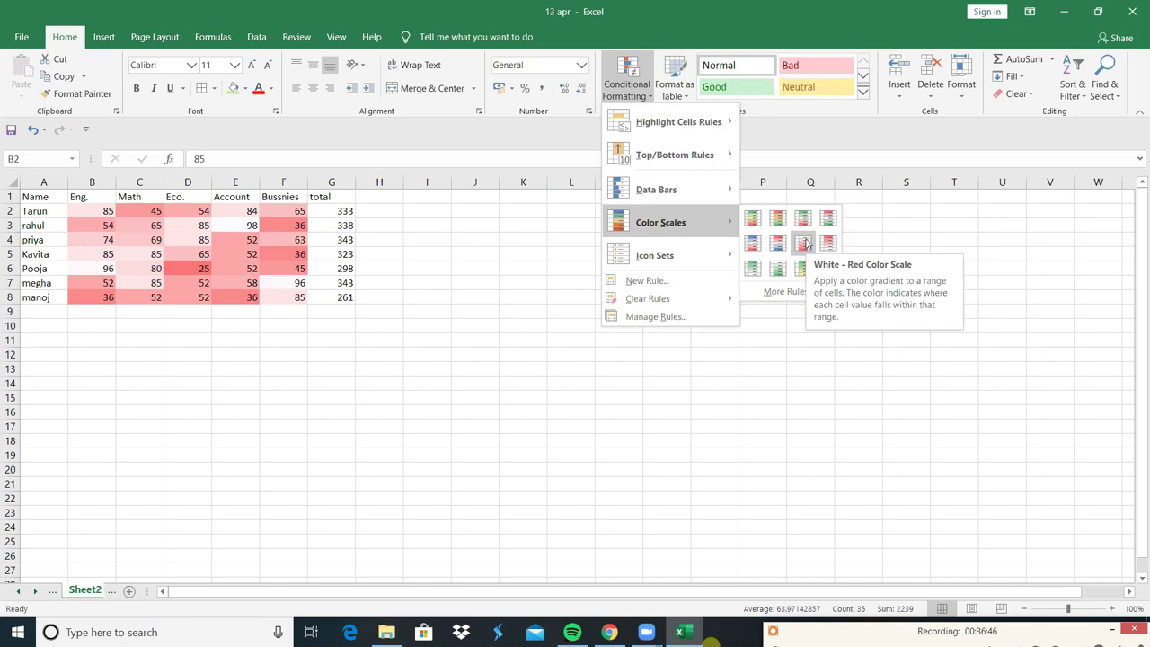
{"action": "key", "text": "Escape"}
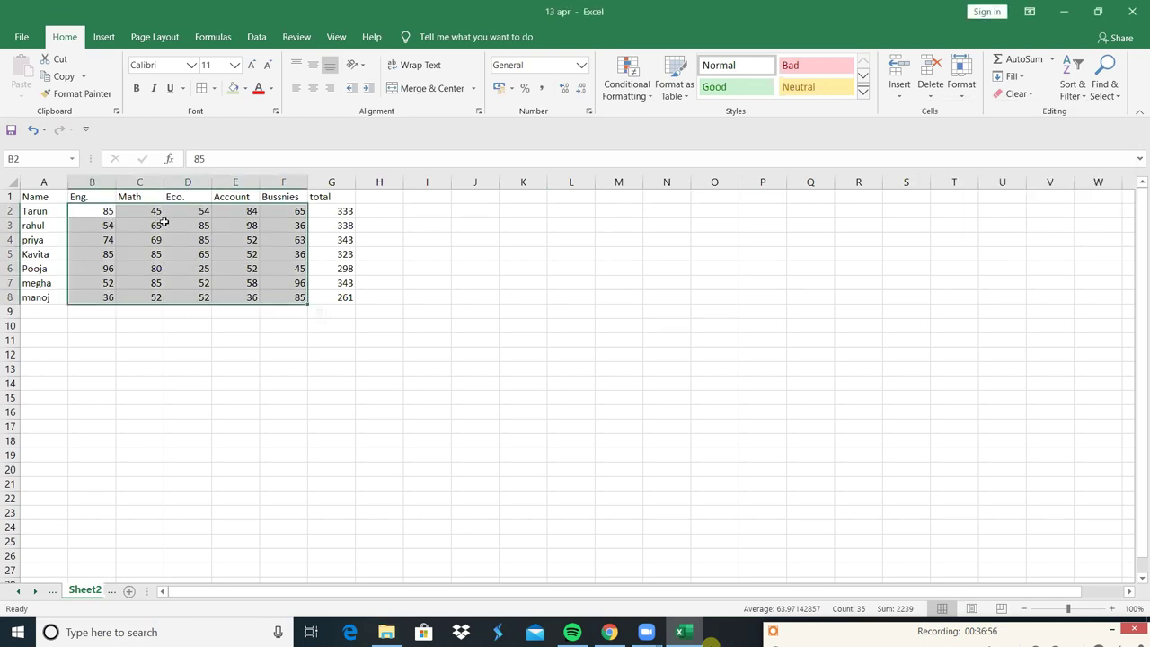
Step: Apply the 3 Traffic Lights circle icon set to the marks in B2:F8
{"action": "left_click", "coordinate": [648, 95]}
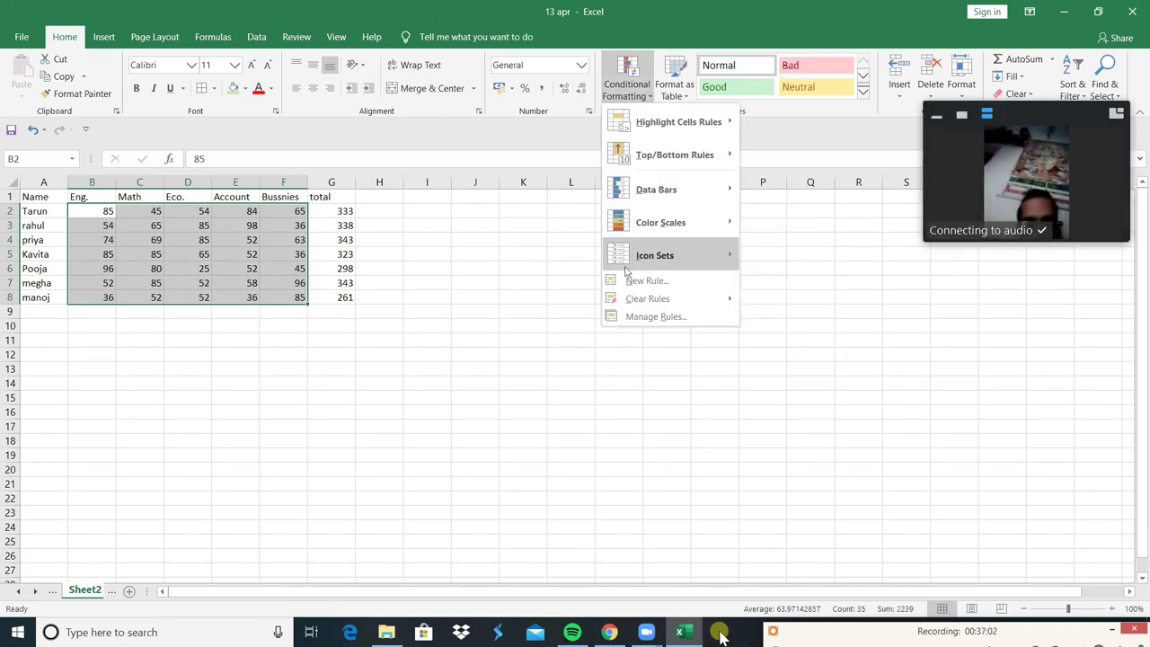
{"action": "left_click", "coordinate": [937, 115]}
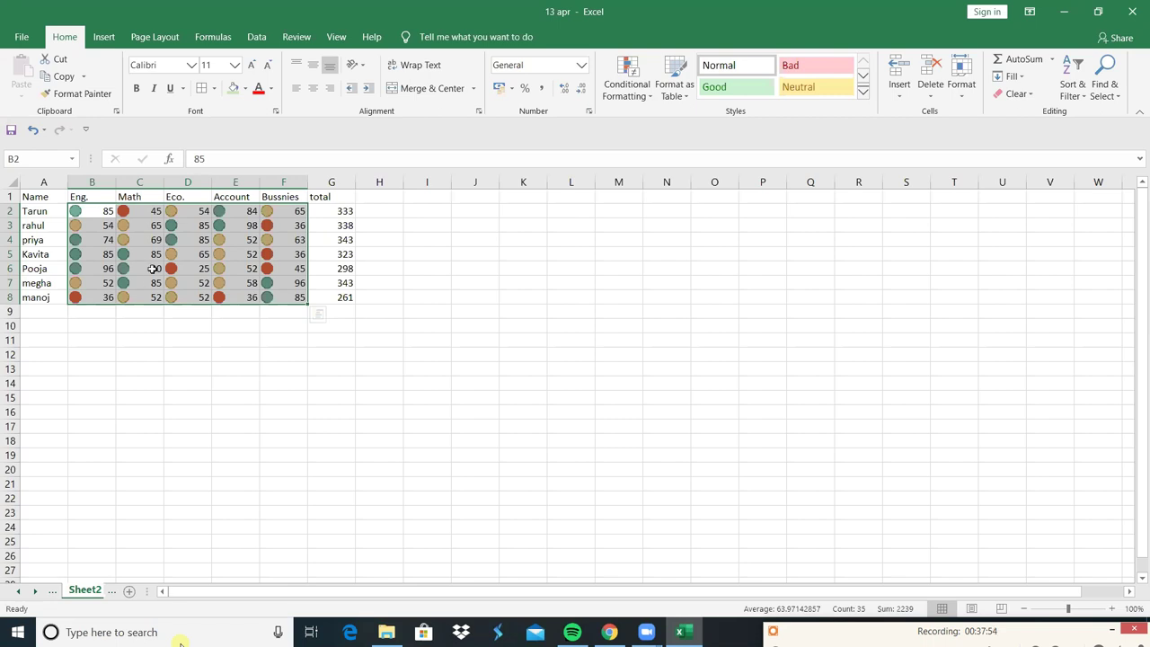
{"action": "left_click", "coordinate": [652, 97]}
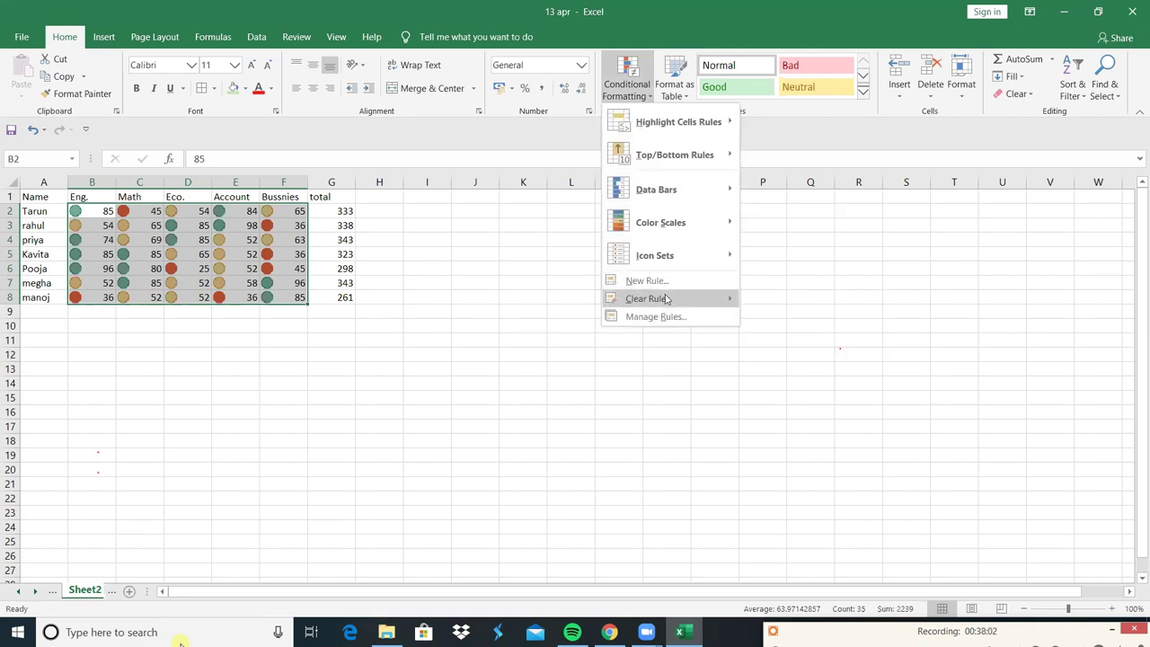
{"action": "mouse_move", "coordinate": [673, 261]}
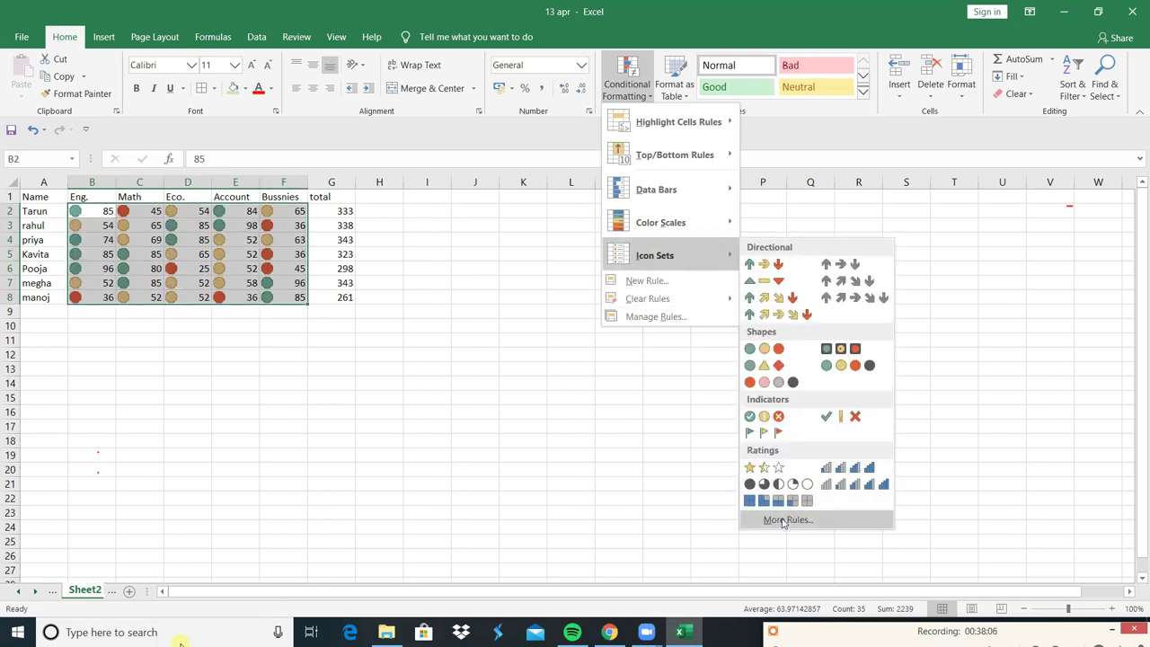
Step: Keep the red-yellow-green circle icons and change the thresholds to 80 and 60 percent
{"action": "left_click", "coordinate": [784, 520]}
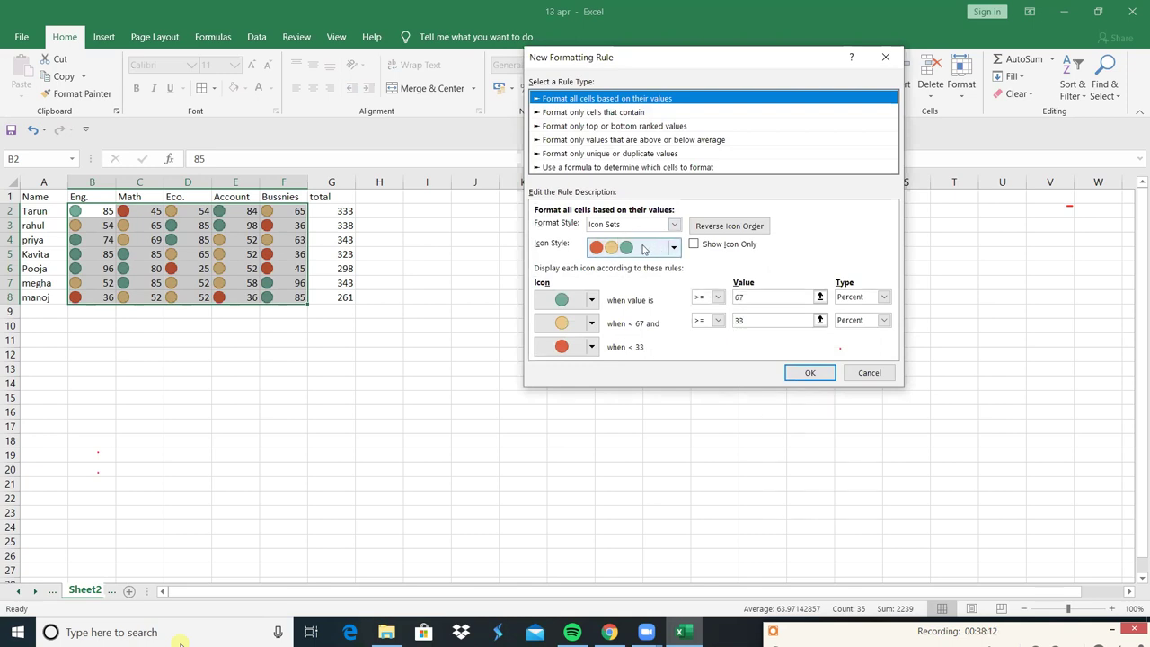
{"action": "left_click", "coordinate": [674, 247]}
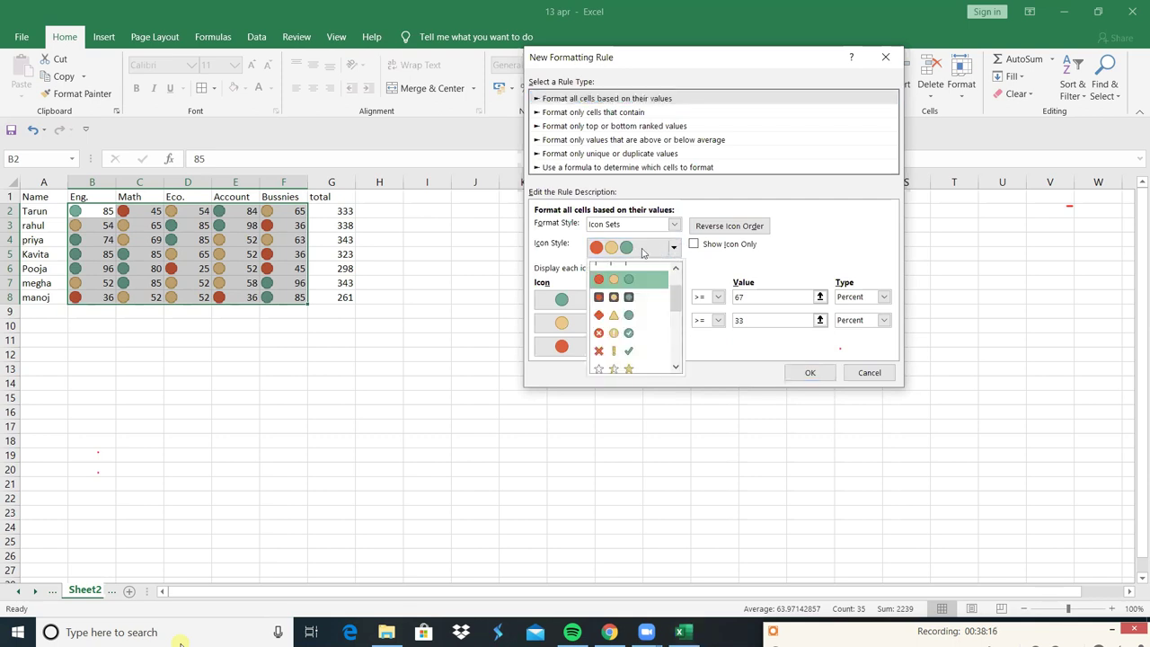
{"action": "left_click", "coordinate": [644, 253]}
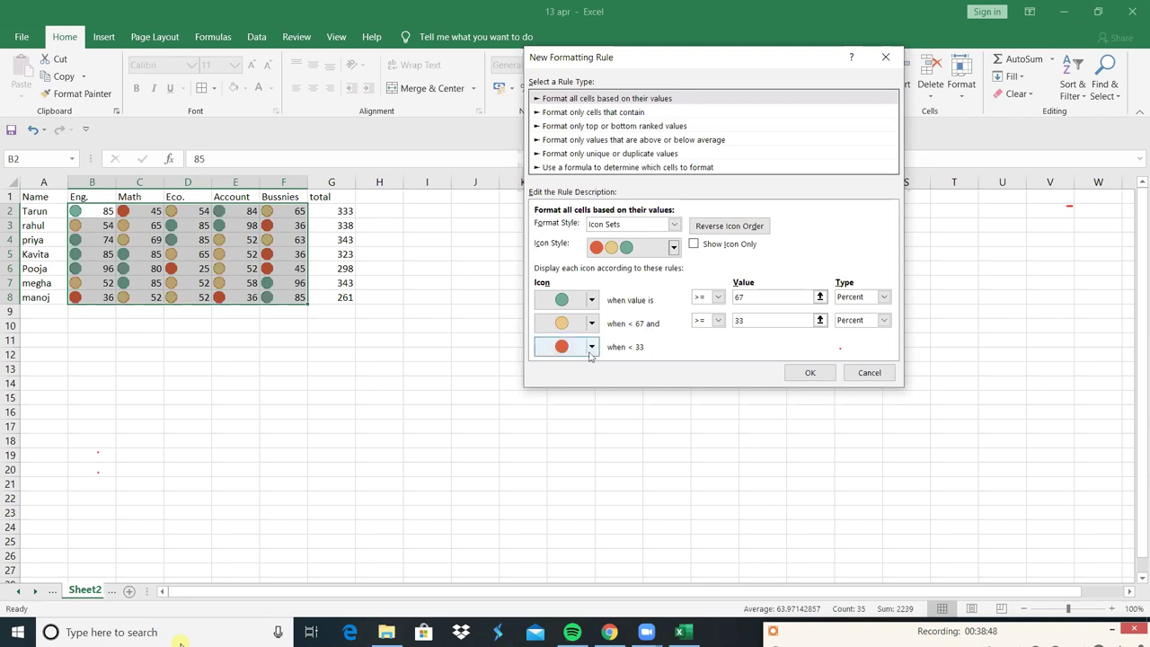
{"action": "left_click_drag", "start_coordinate": [746, 298], "coordinate": [719, 299]}
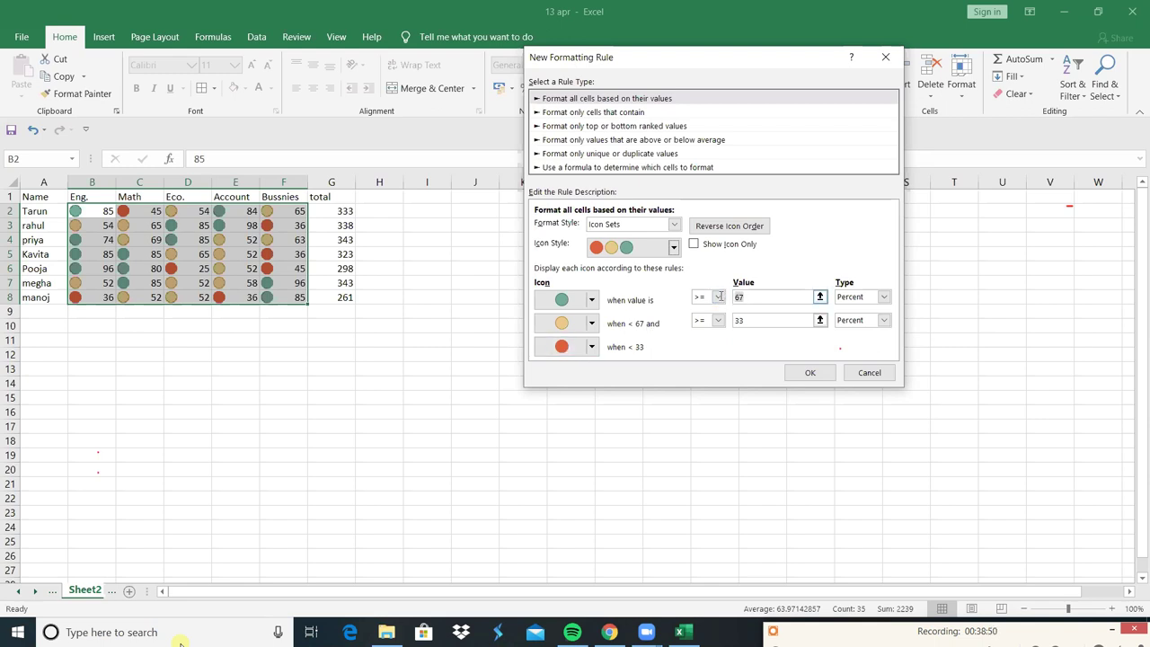
{"action": "type", "text": "8"}
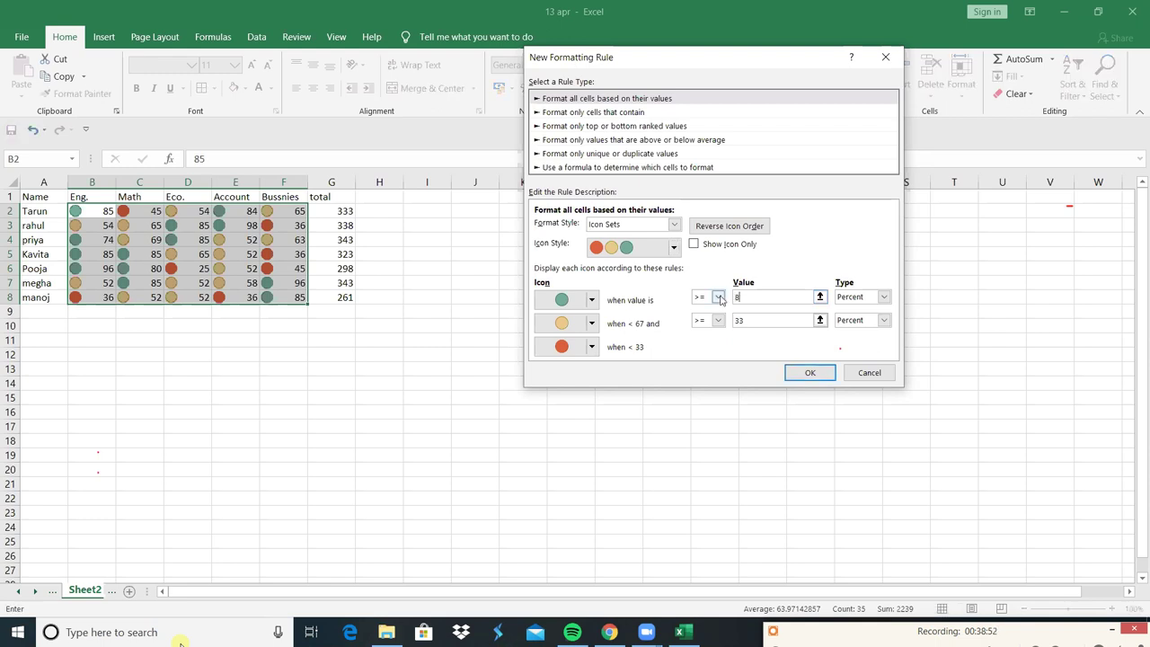
{"action": "left_click", "coordinate": [762, 322]}
{"action": "key", "text": "BackSpace"}
{"action": "key", "text": "BackSpace"}
{"action": "type", "text": "6"}
{"action": "left_click", "coordinate": [812, 372]}
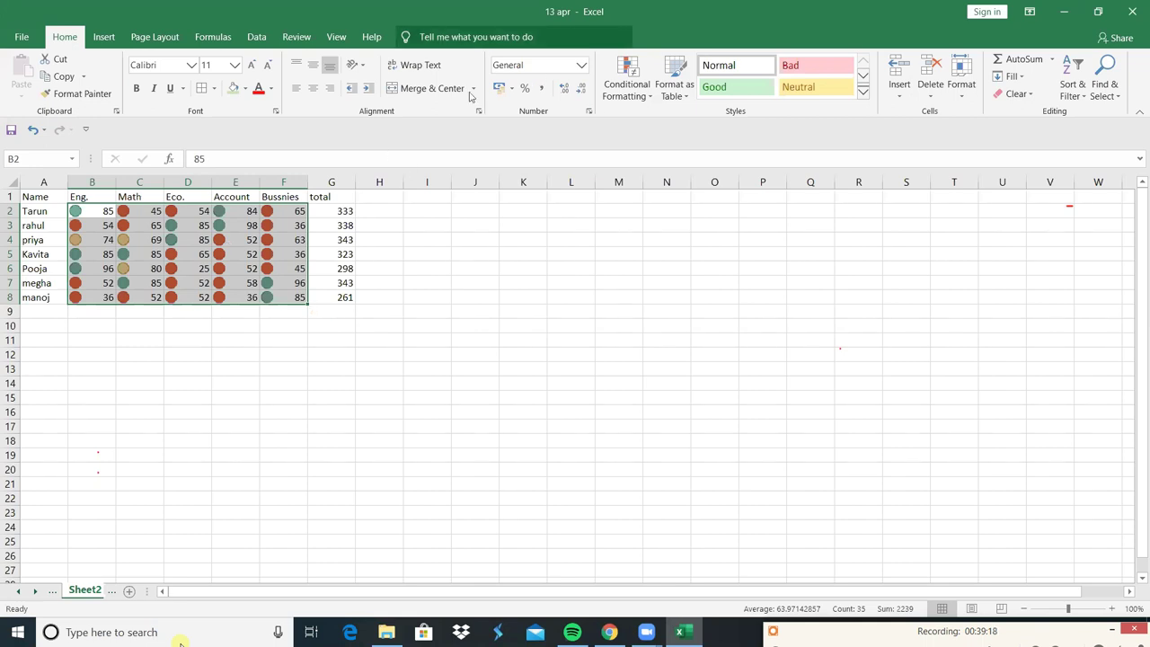
Step: Clear the circle icon rules from the selected scores in B2:F8
{"action": "left_click", "coordinate": [649, 96]}
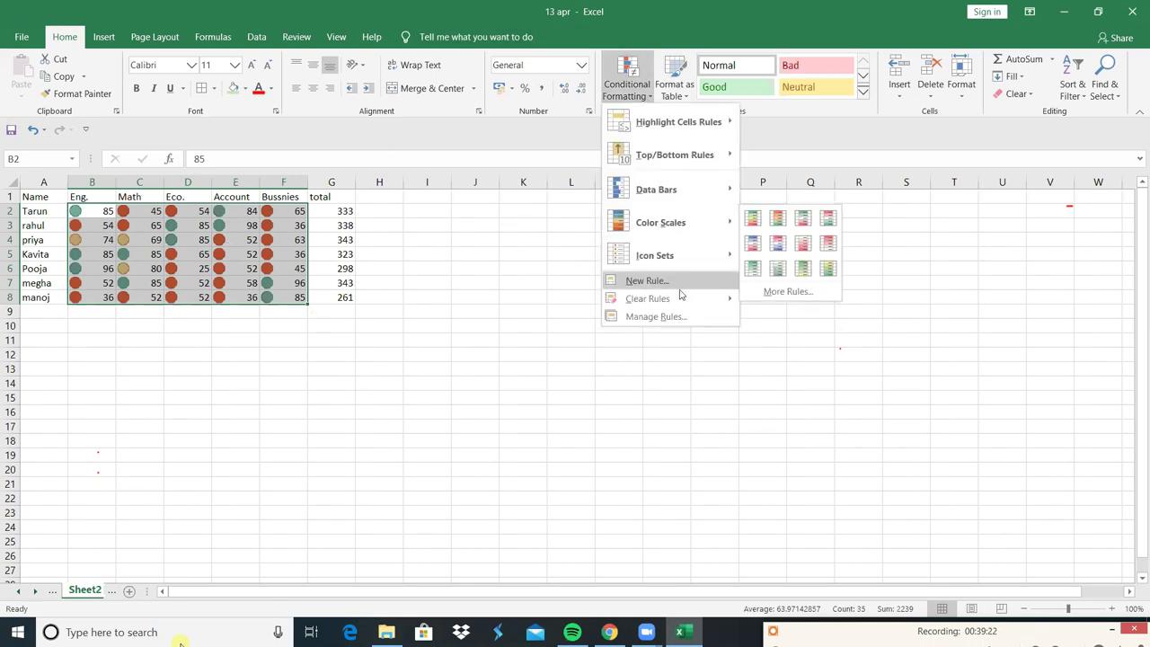
{"action": "mouse_move", "coordinate": [674, 305]}
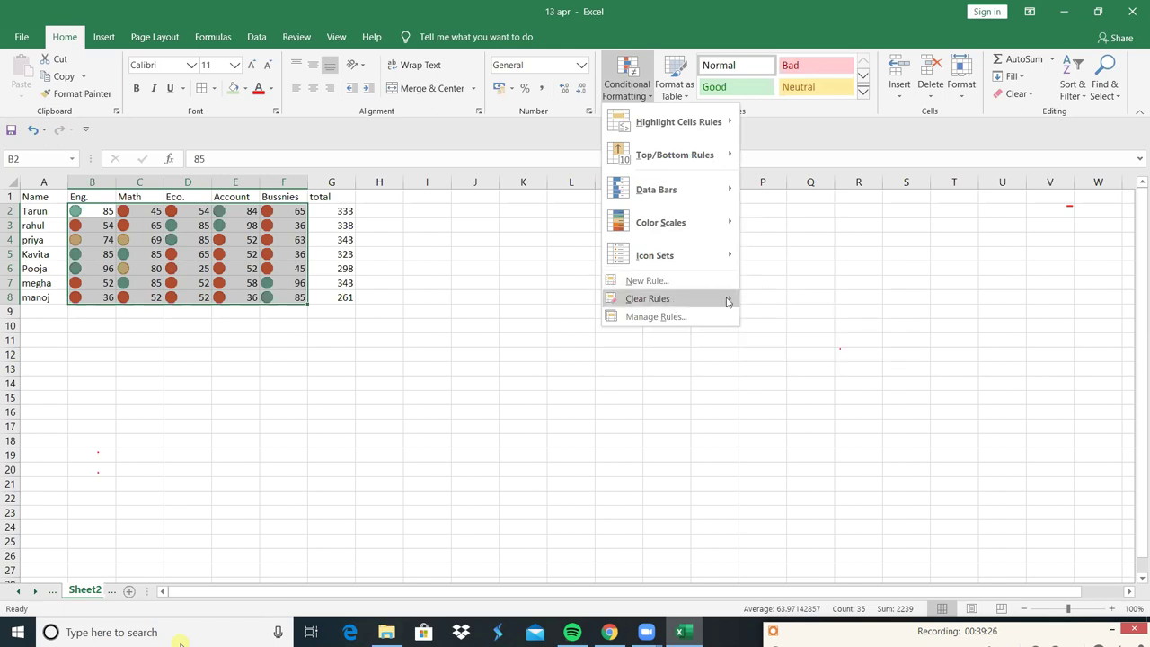
{"action": "mouse_move", "coordinate": [728, 302]}
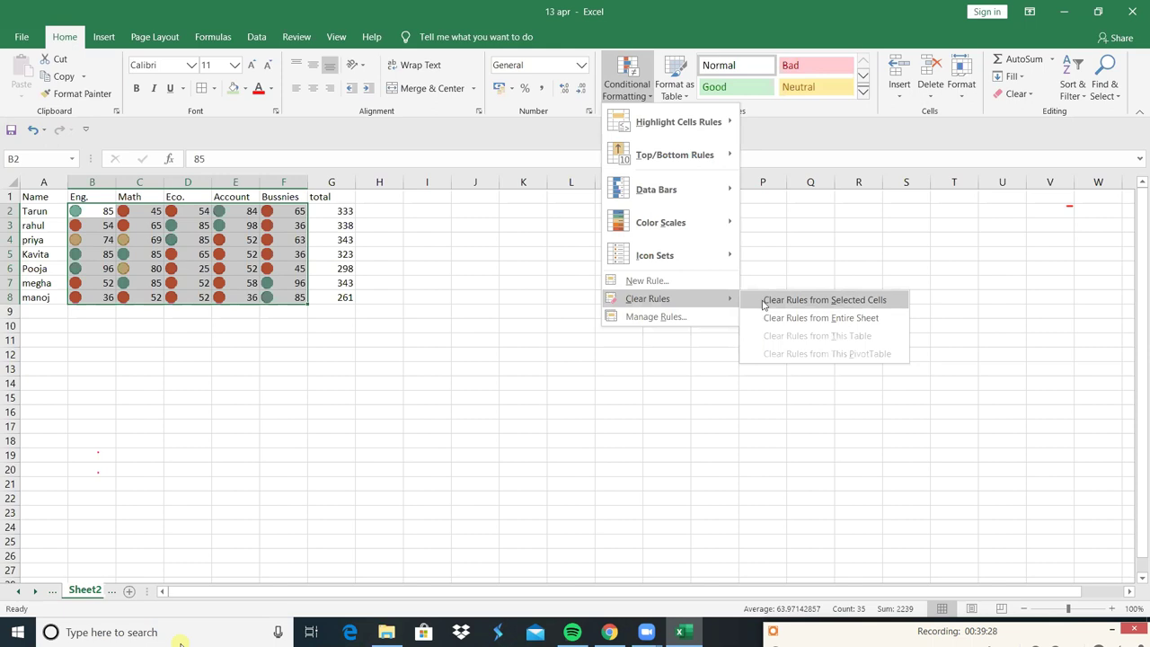
{"action": "left_click", "coordinate": [763, 302]}
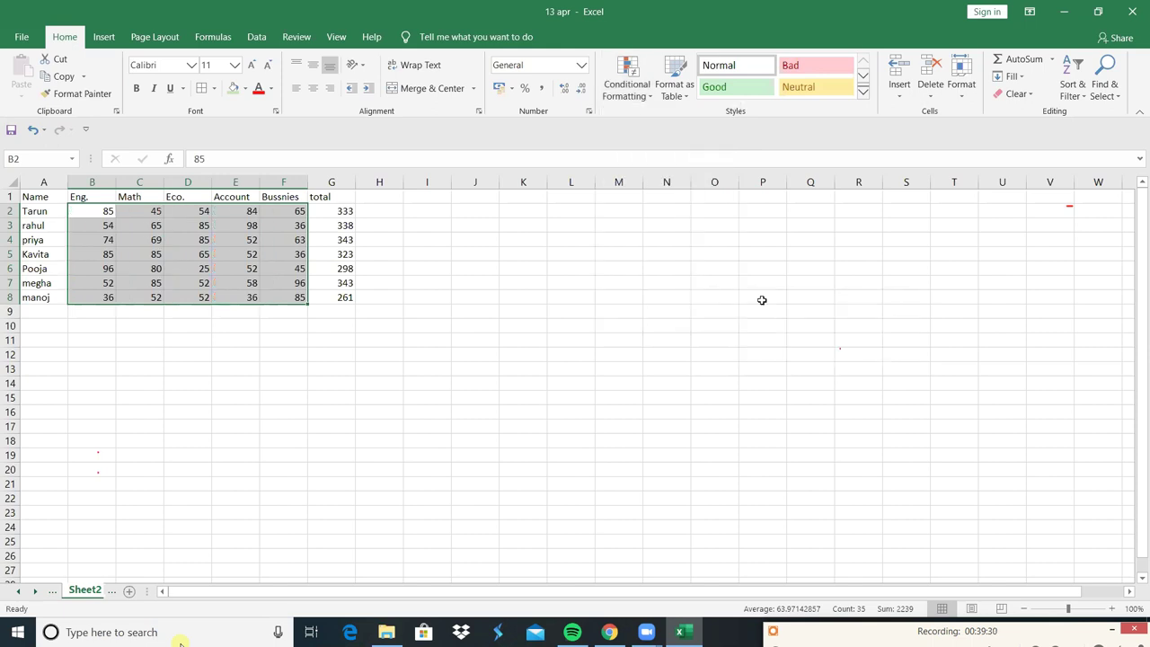
{"action": "left_click", "coordinate": [647, 98]}
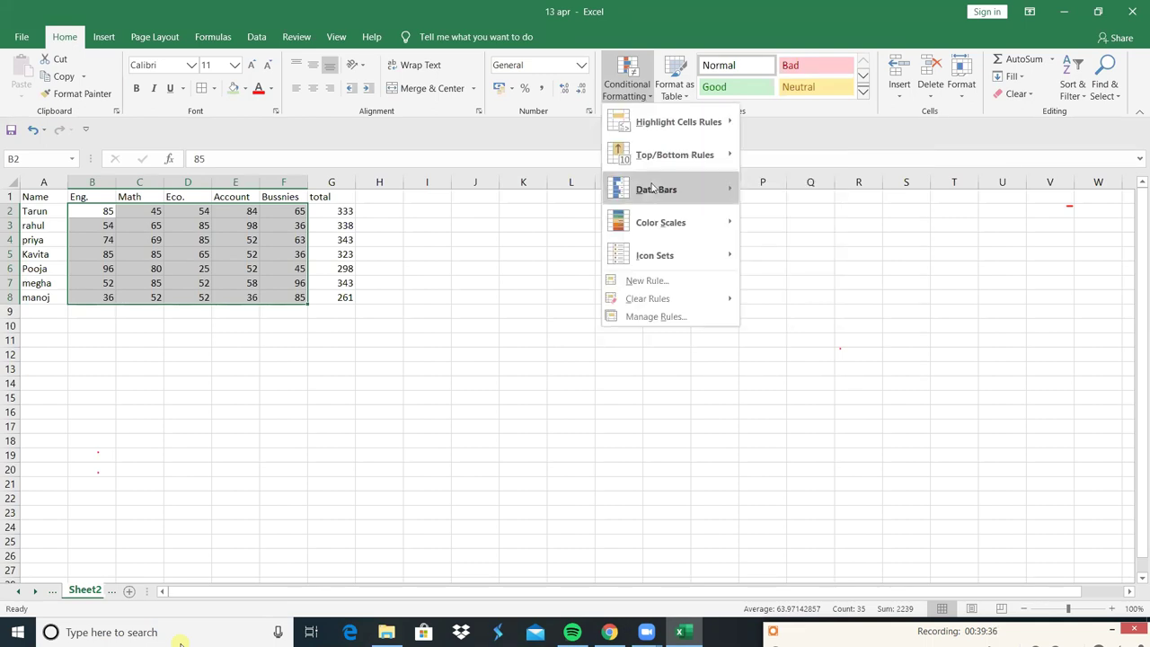
{"action": "left_click", "coordinate": [654, 282]}
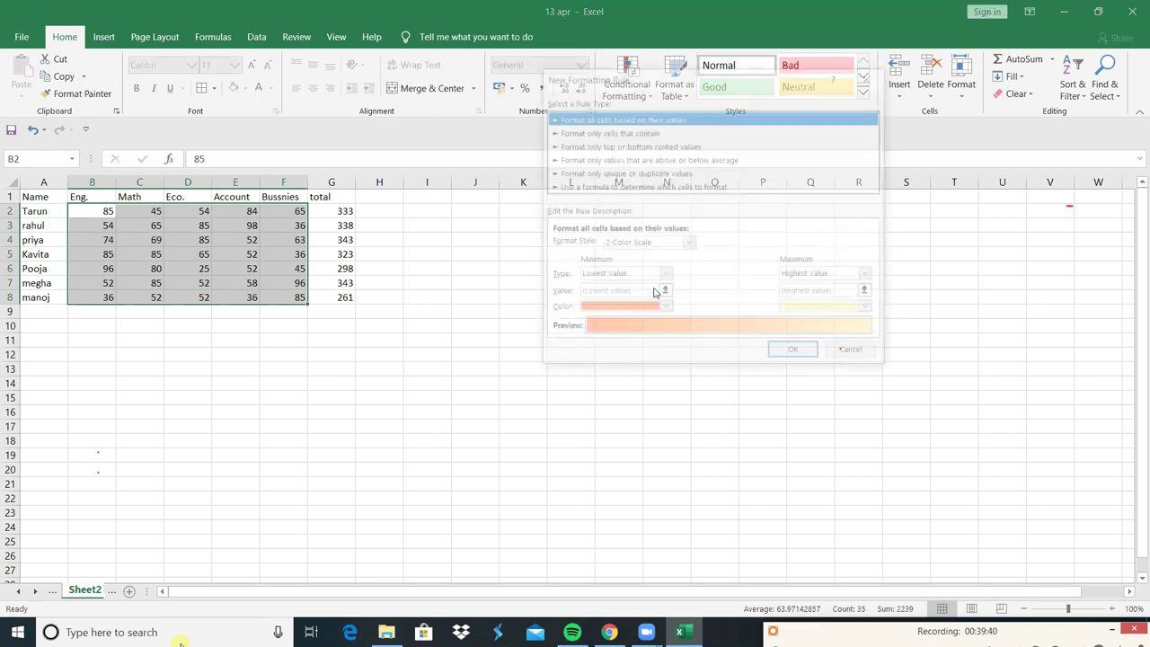
{"action": "left_click", "coordinate": [677, 187]}
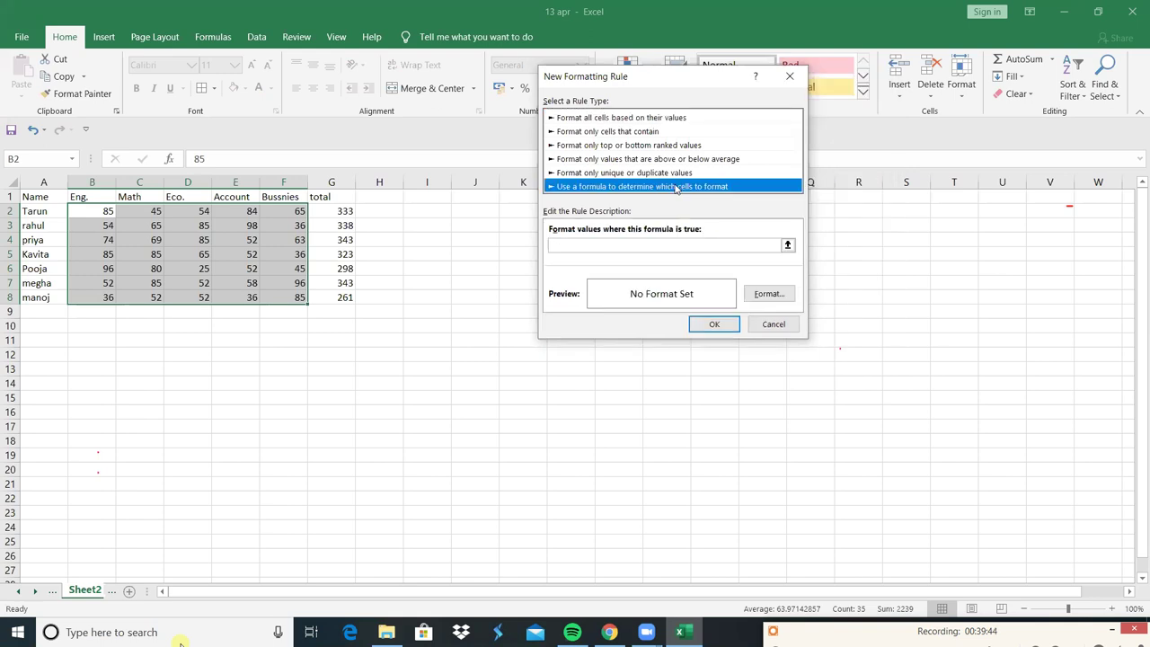
{"action": "left_click", "coordinate": [661, 241]}
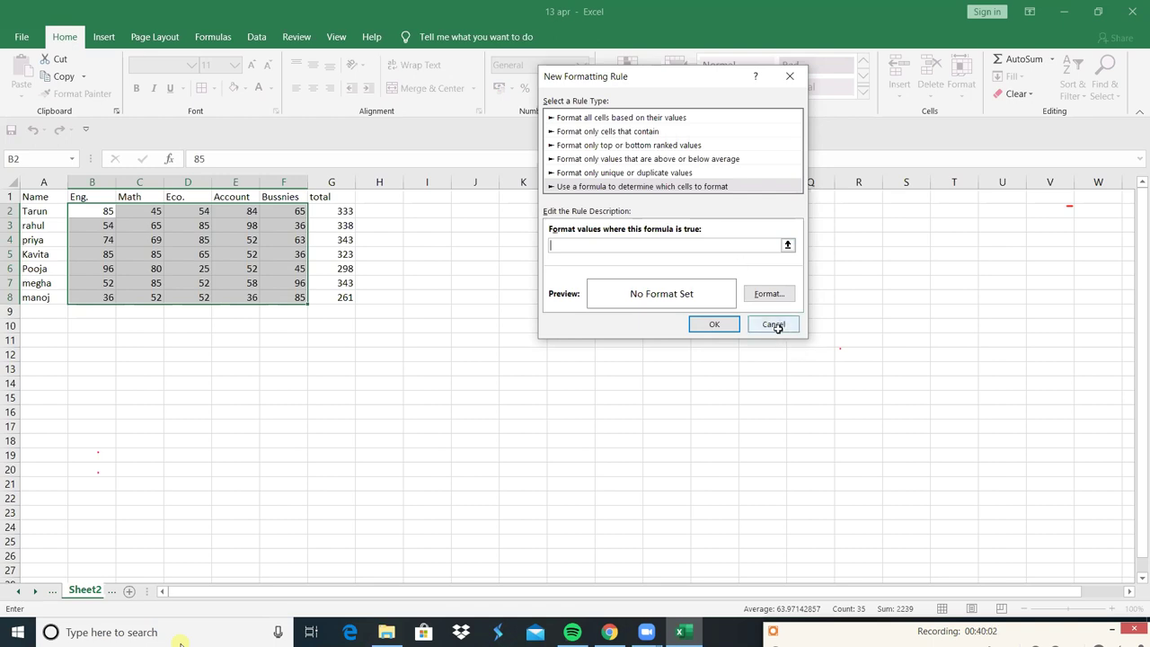
{"action": "left_click", "coordinate": [775, 327]}
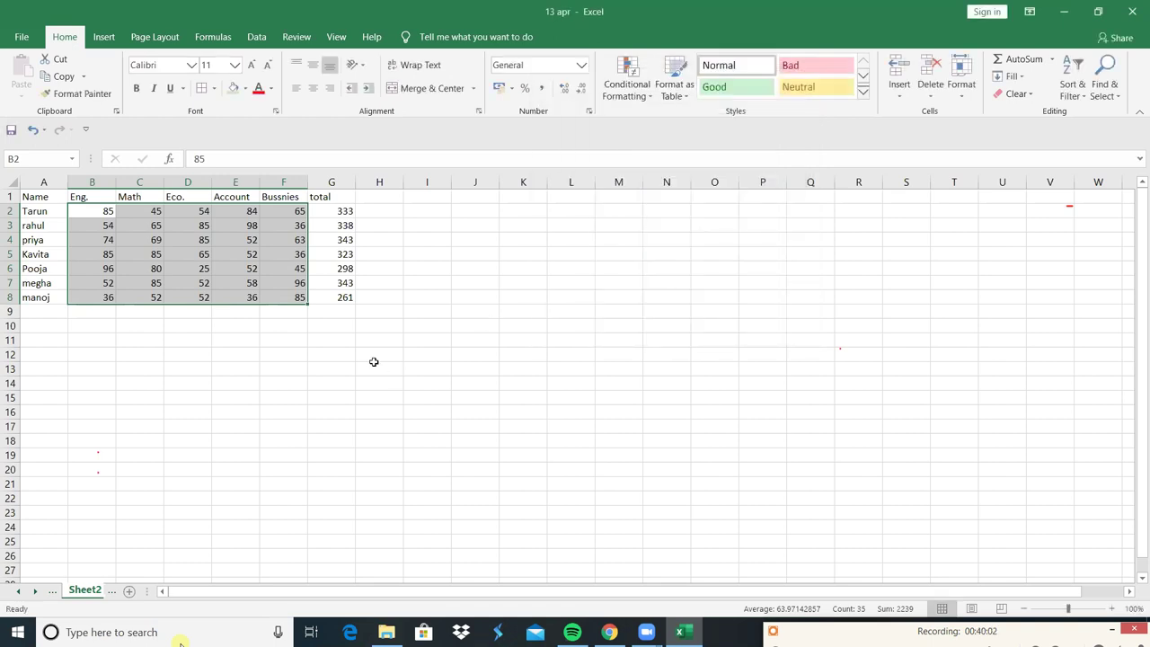
{"action": "left_click", "coordinate": [201, 324]}
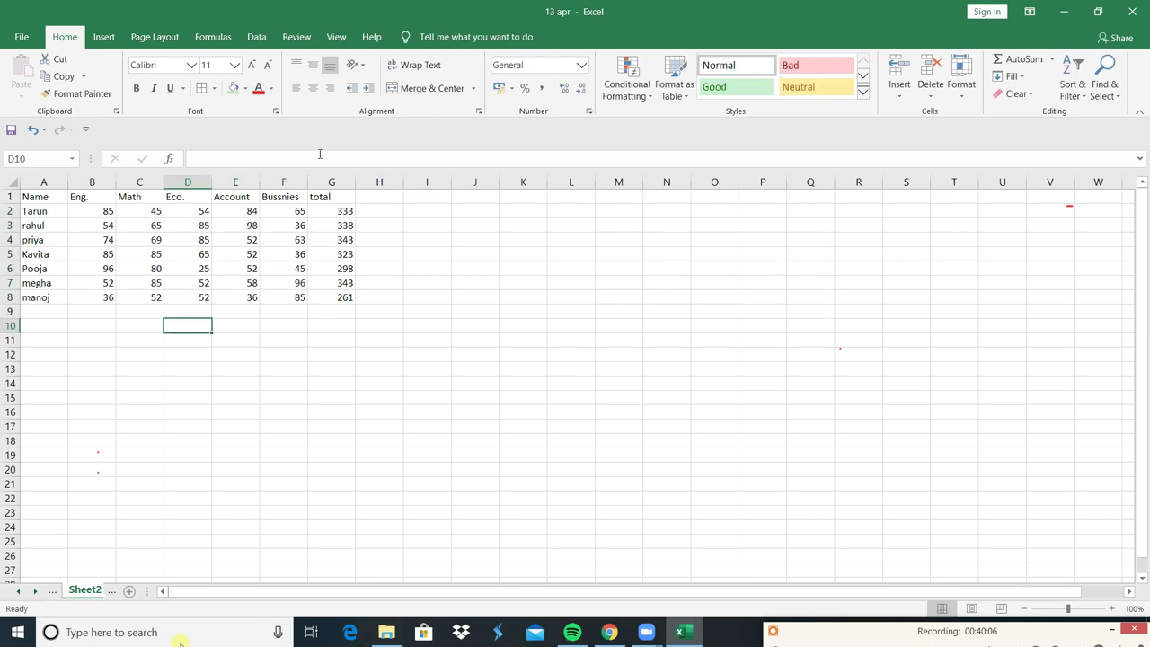
Step: Start a new formula-based conditional formatting rule with the formula =85
{"action": "left_click", "coordinate": [636, 99]}
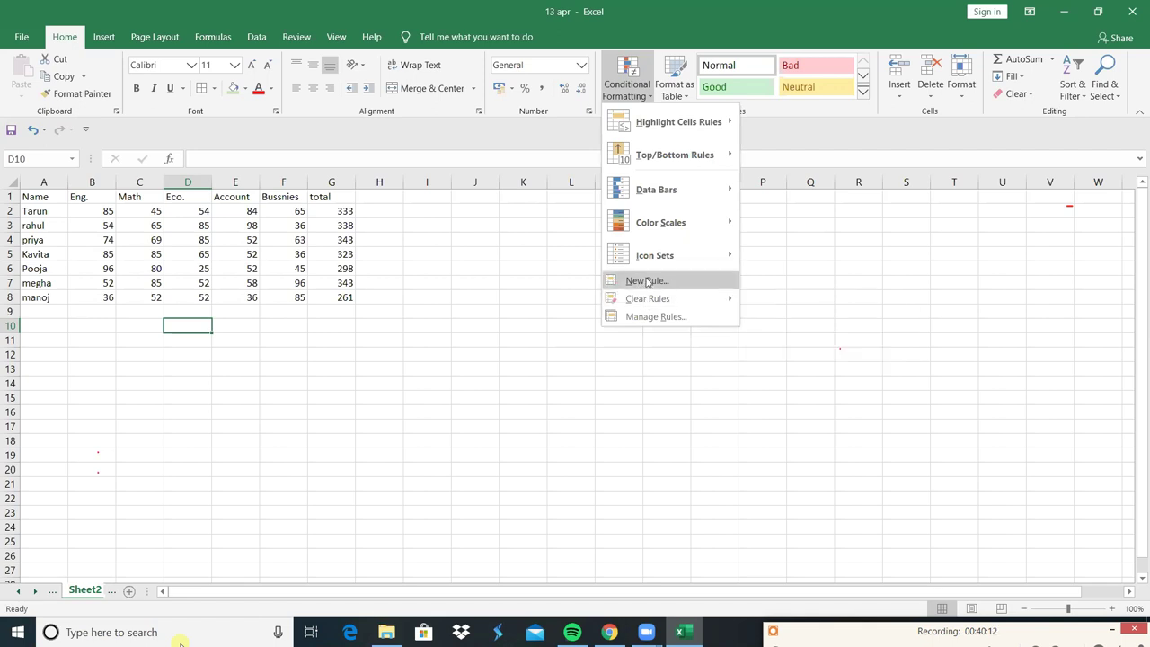
{"action": "left_click", "coordinate": [647, 281]}
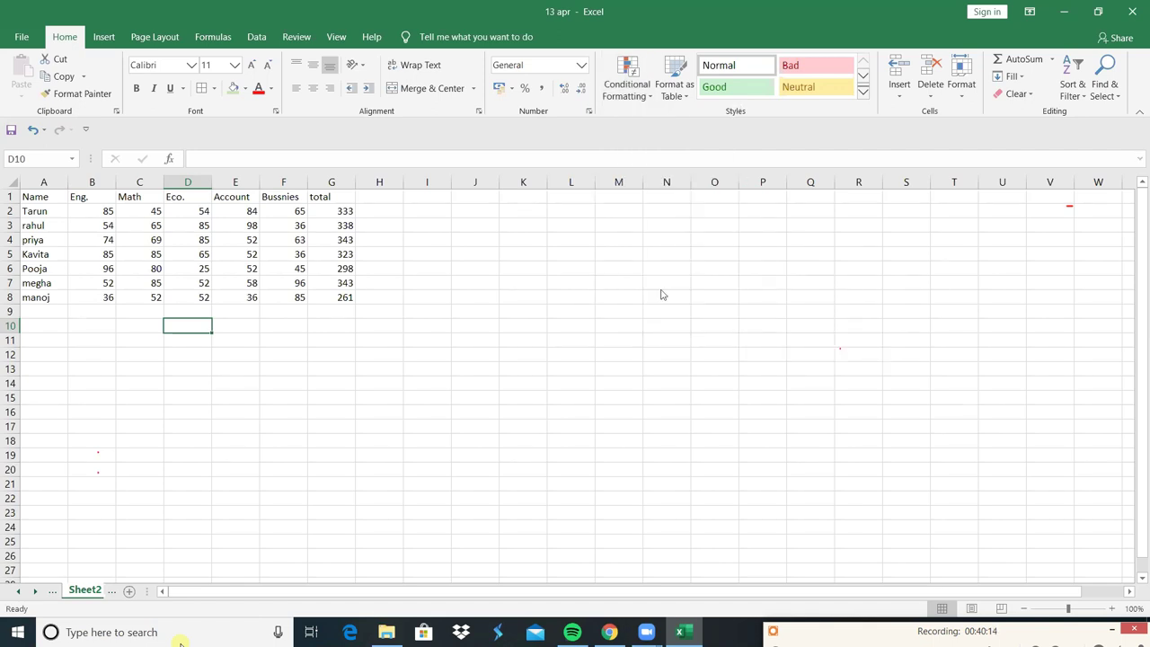
{"action": "left_click", "coordinate": [603, 172]}
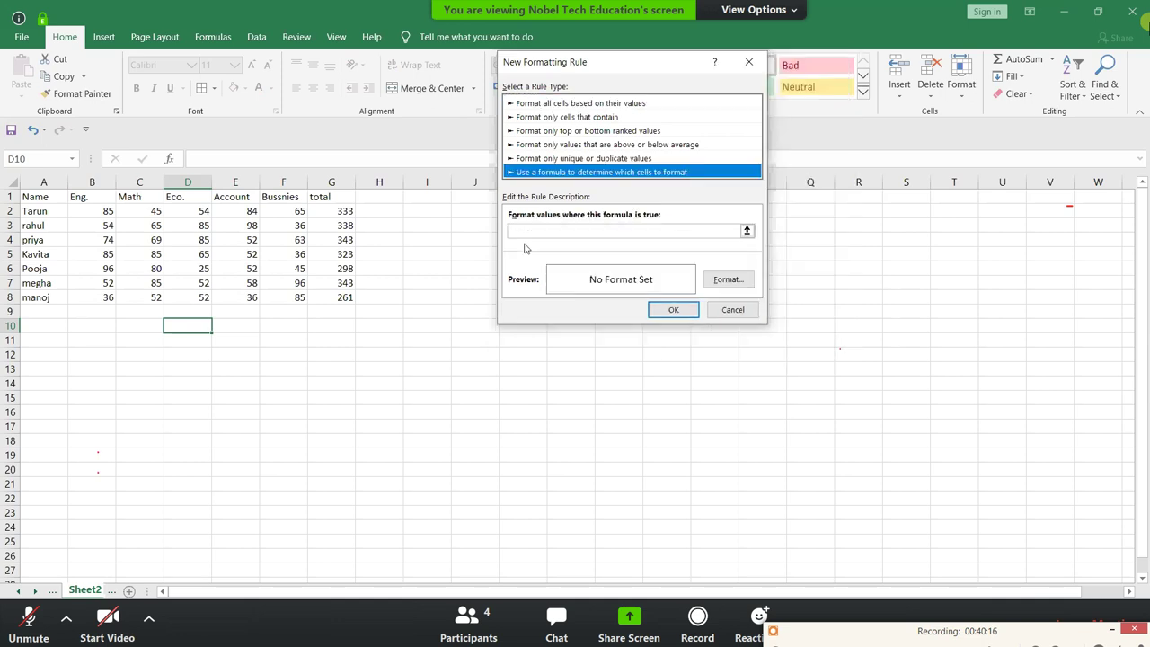
{"action": "left_click", "coordinate": [552, 232]}
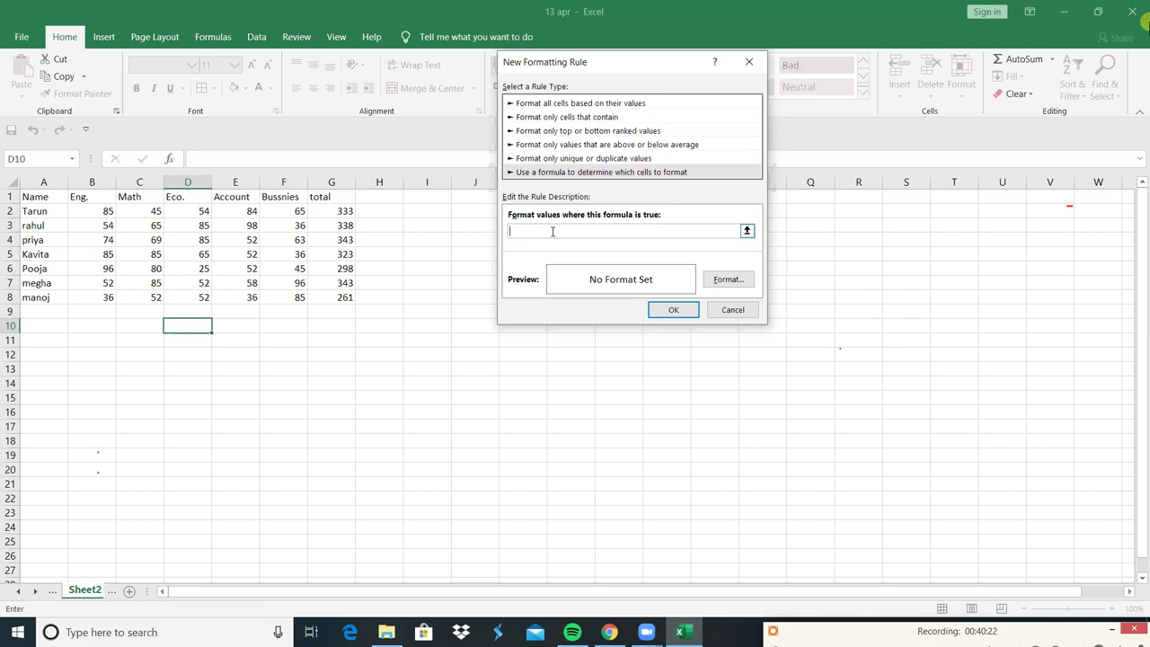
{"action": "type", "text": "="}
{"action": "type", "text": "("}
{"action": "type", "text": "$"}
{"action": "key", "text": "BackSpace"}
{"action": "key", "text": "BackSpace"}
Step: Give the rule a light orange font colour and save it
{"action": "left_click", "coordinate": [728, 280]}
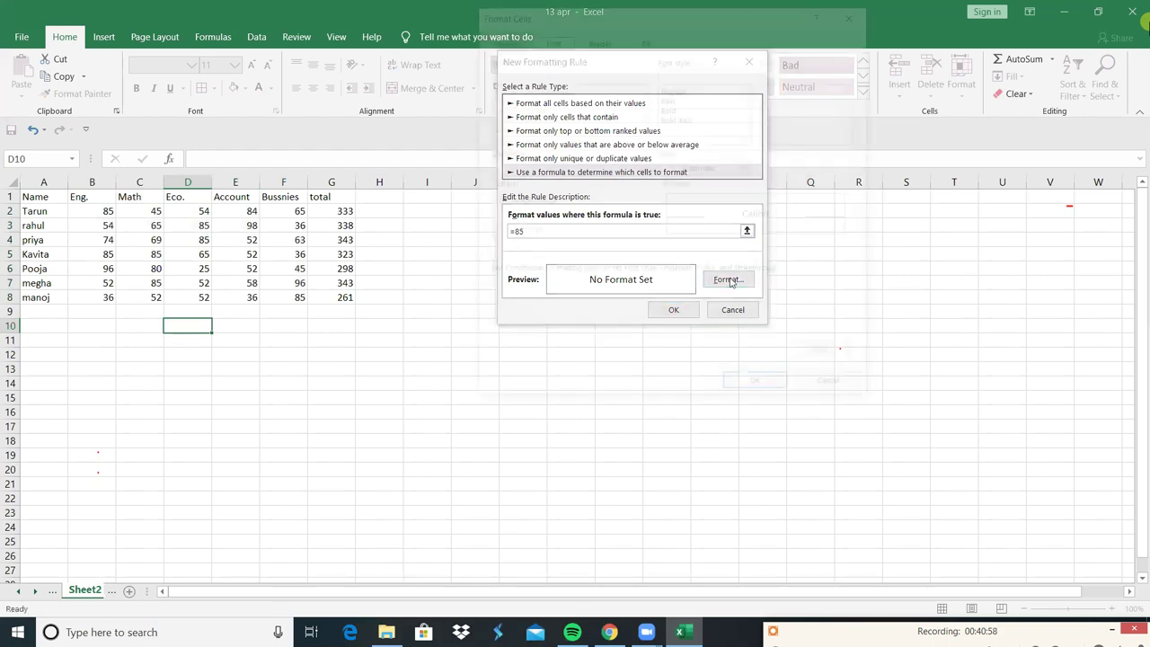
{"action": "left_click", "coordinate": [748, 167]}
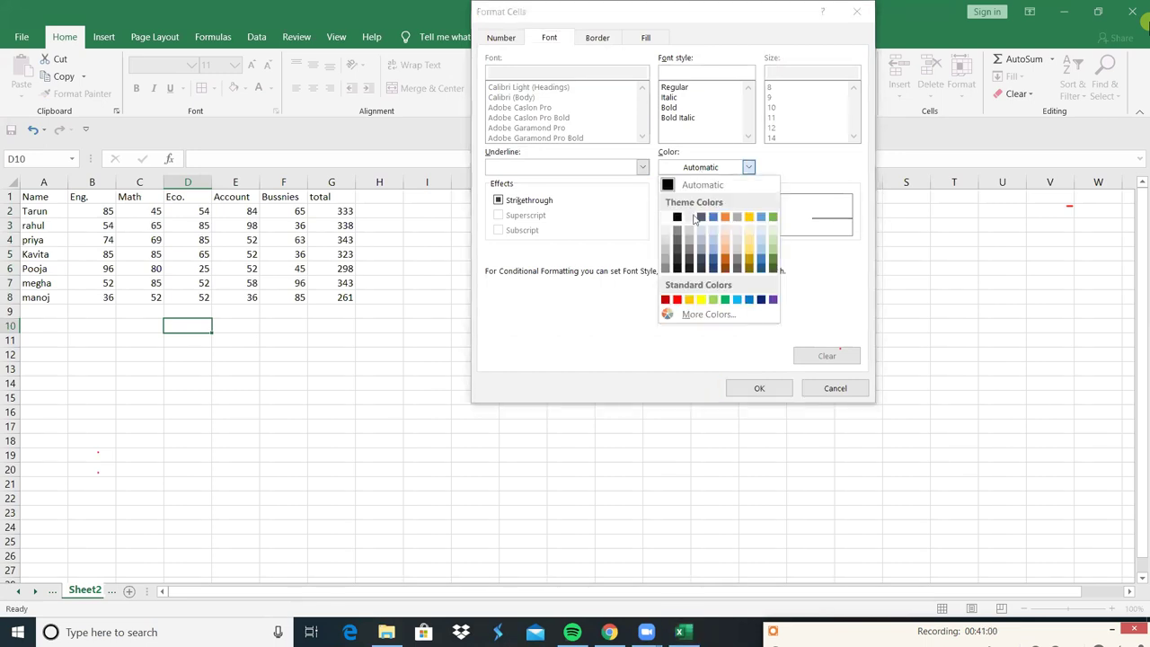
{"action": "left_click", "coordinate": [724, 251]}
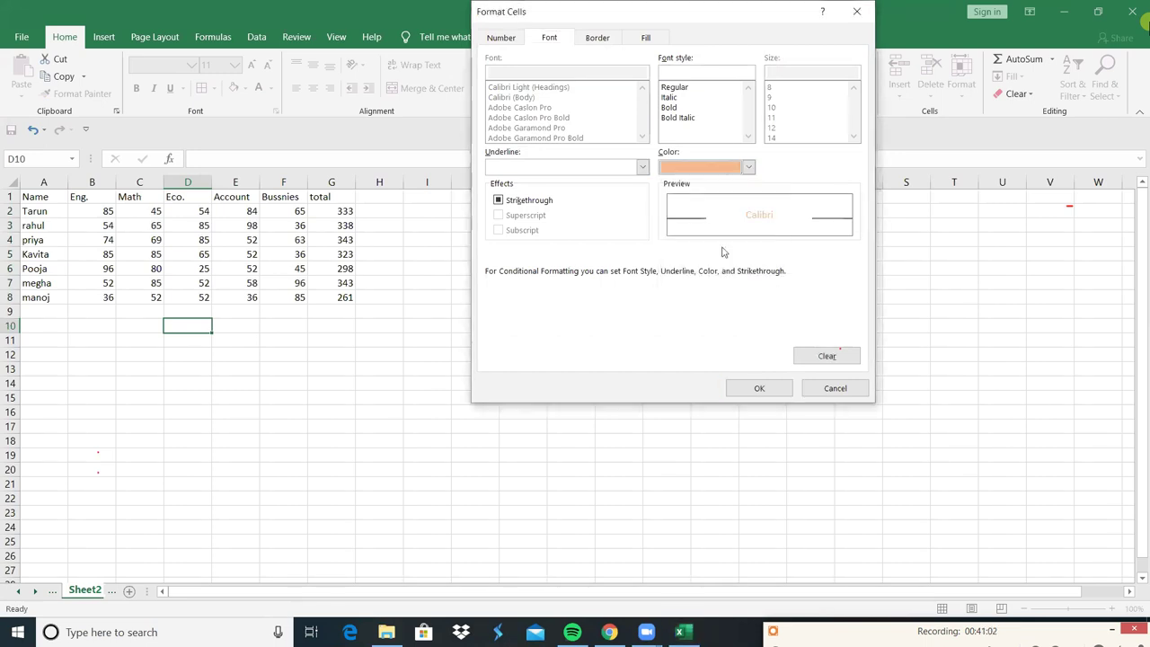
{"action": "left_click", "coordinate": [754, 390]}
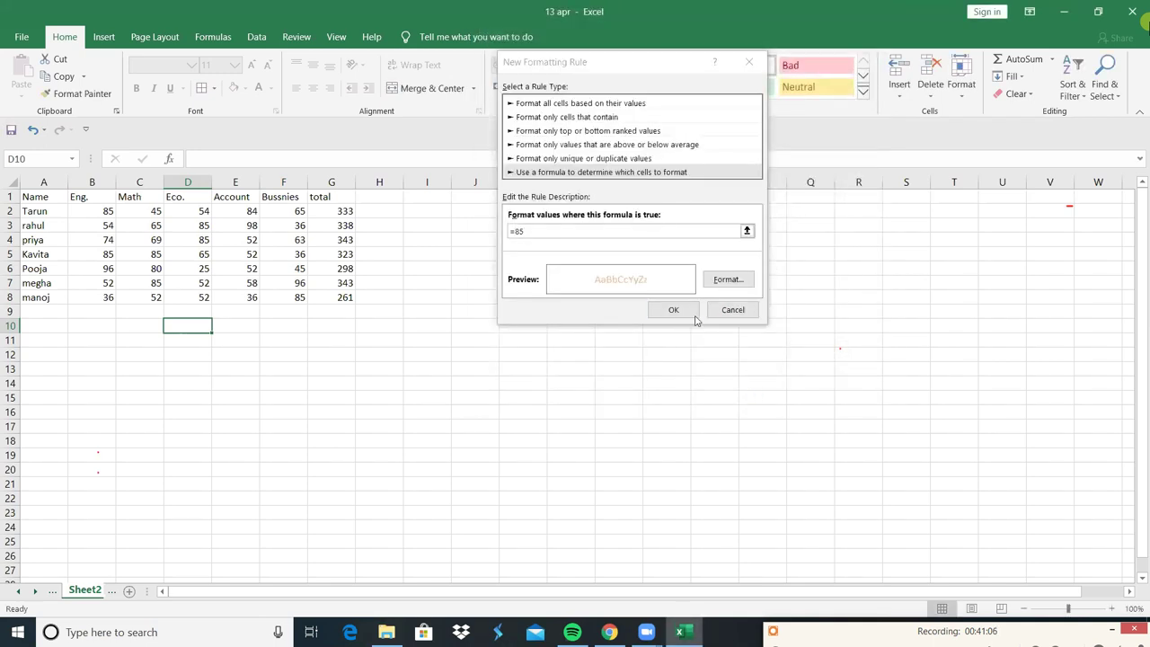
{"action": "left_click", "coordinate": [687, 310]}
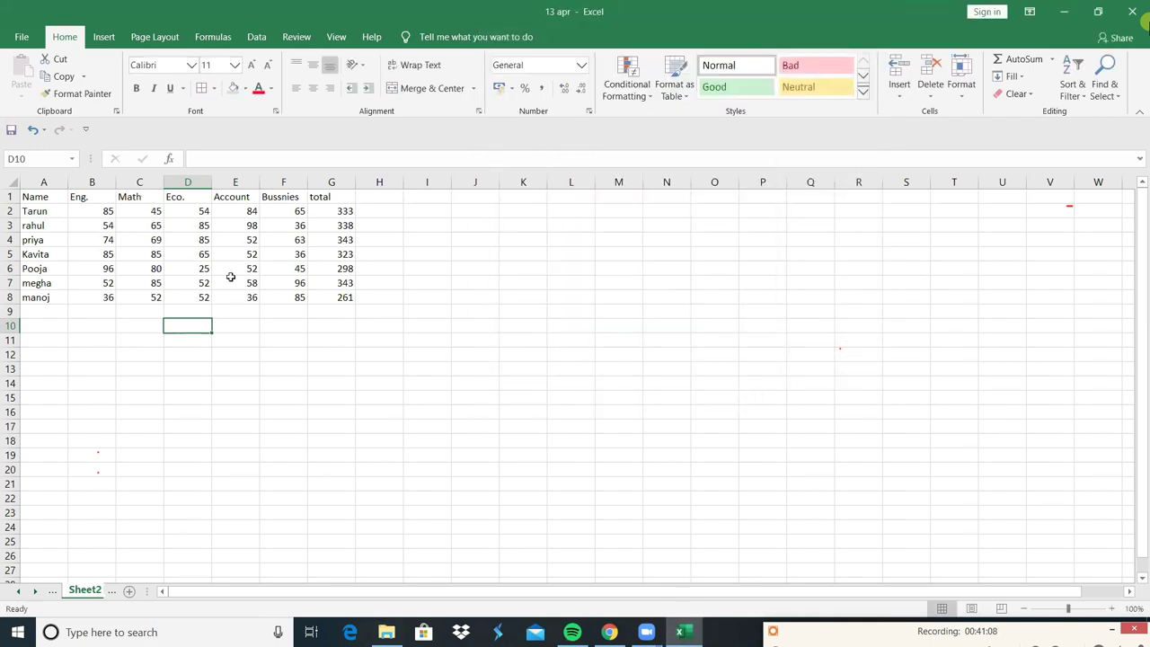
Step: Enter 85 in cell D10 and reselect it to check its value
{"action": "type", "text": "85"}
{"action": "key", "text": "Return"}
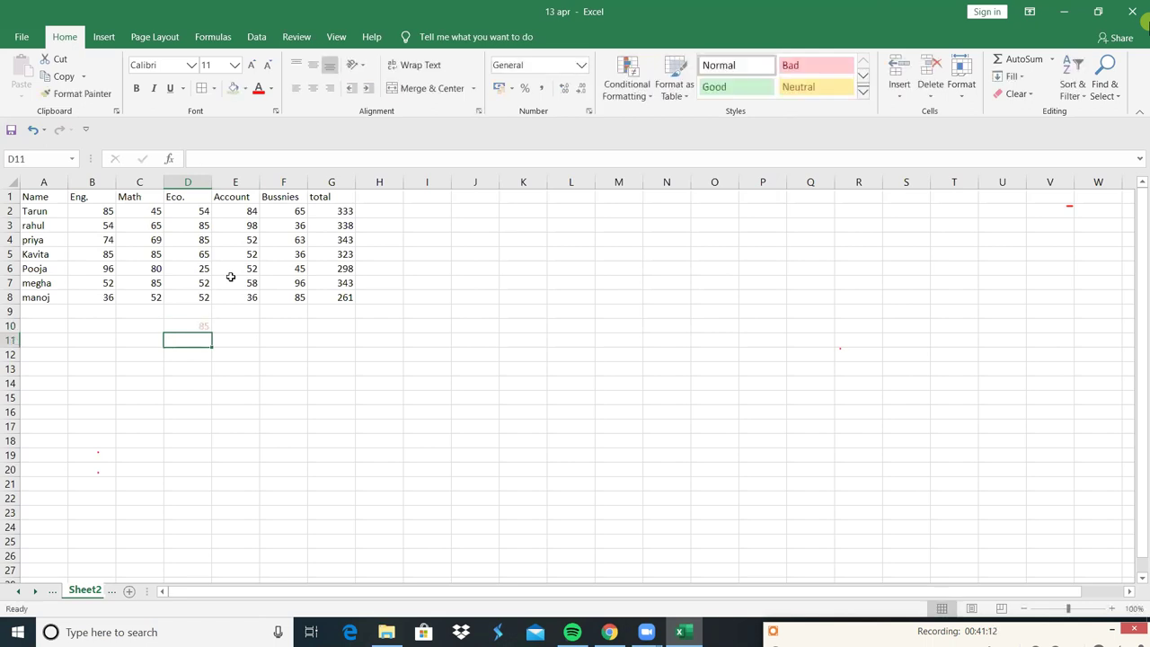
{"action": "left_click", "coordinate": [179, 322]}
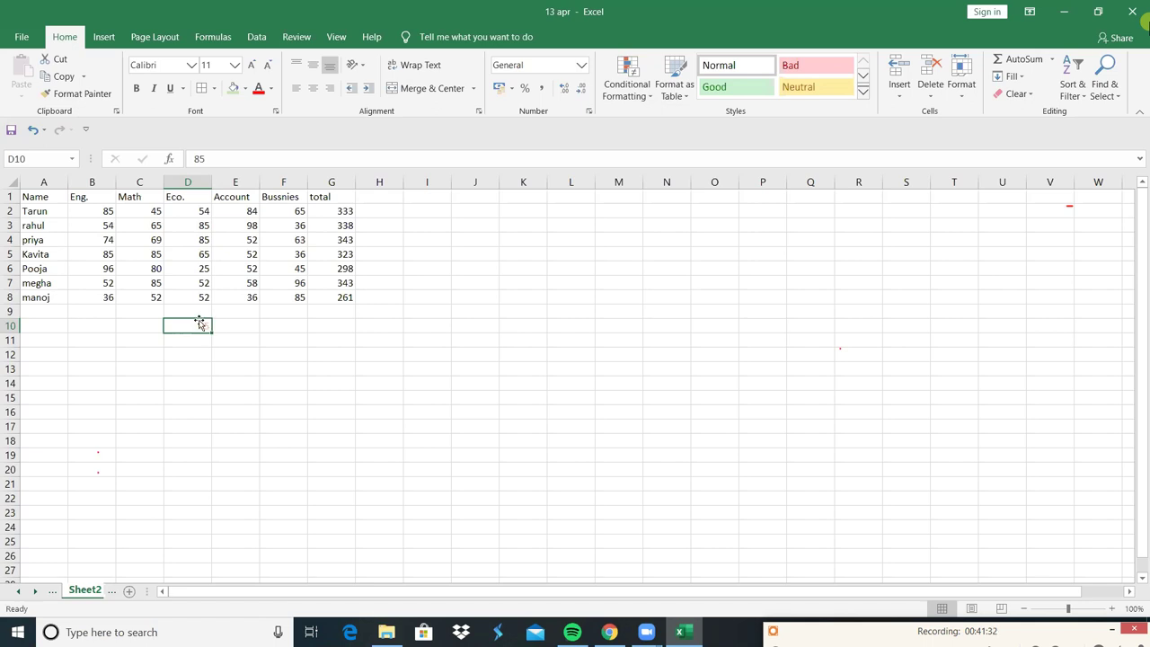
Step: Change D10 to 74 and clear its conditional formatting rules
{"action": "type", "text": "74"}
{"action": "key", "text": "Return"}
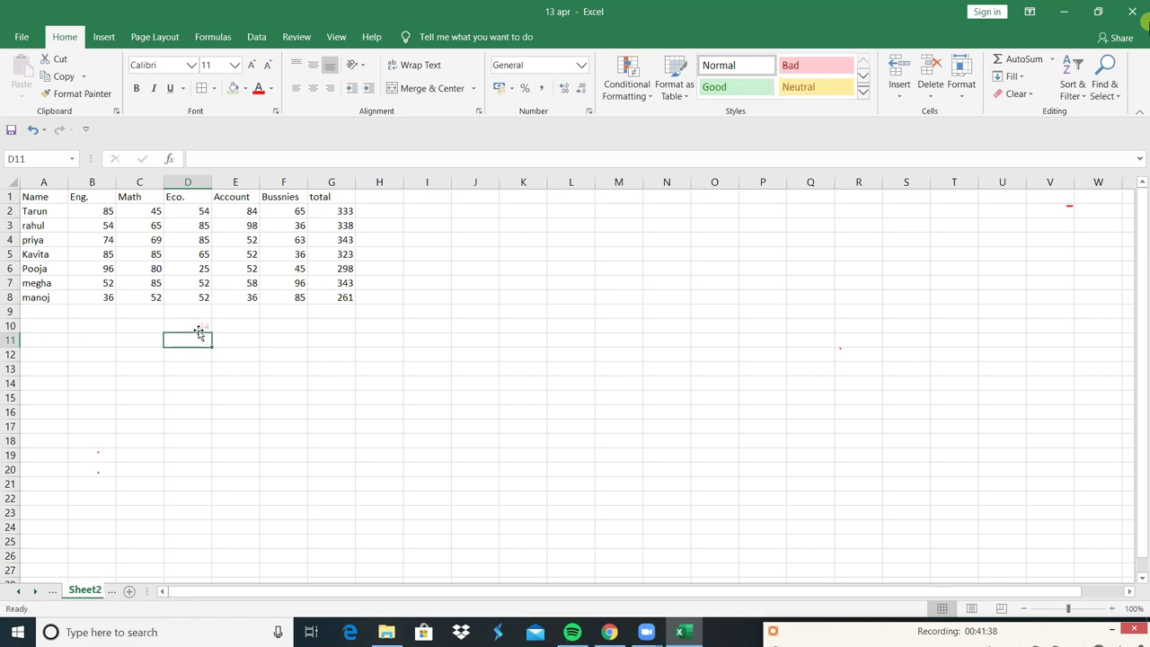
{"action": "left_click", "coordinate": [200, 321]}
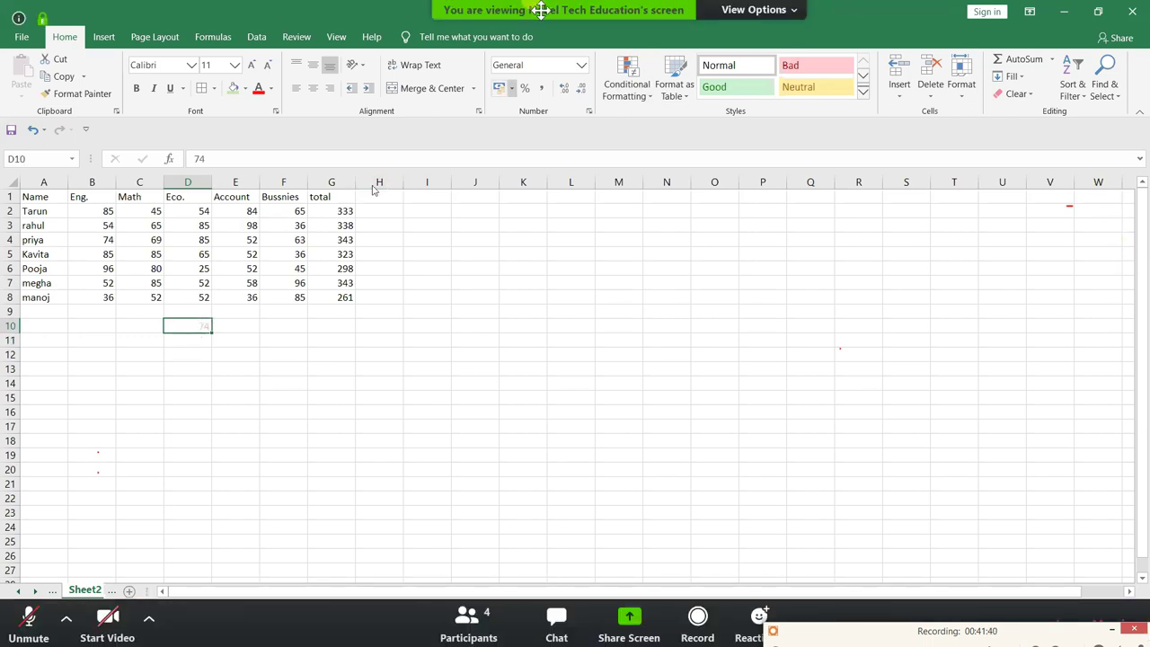
{"action": "left_click", "coordinate": [625, 89]}
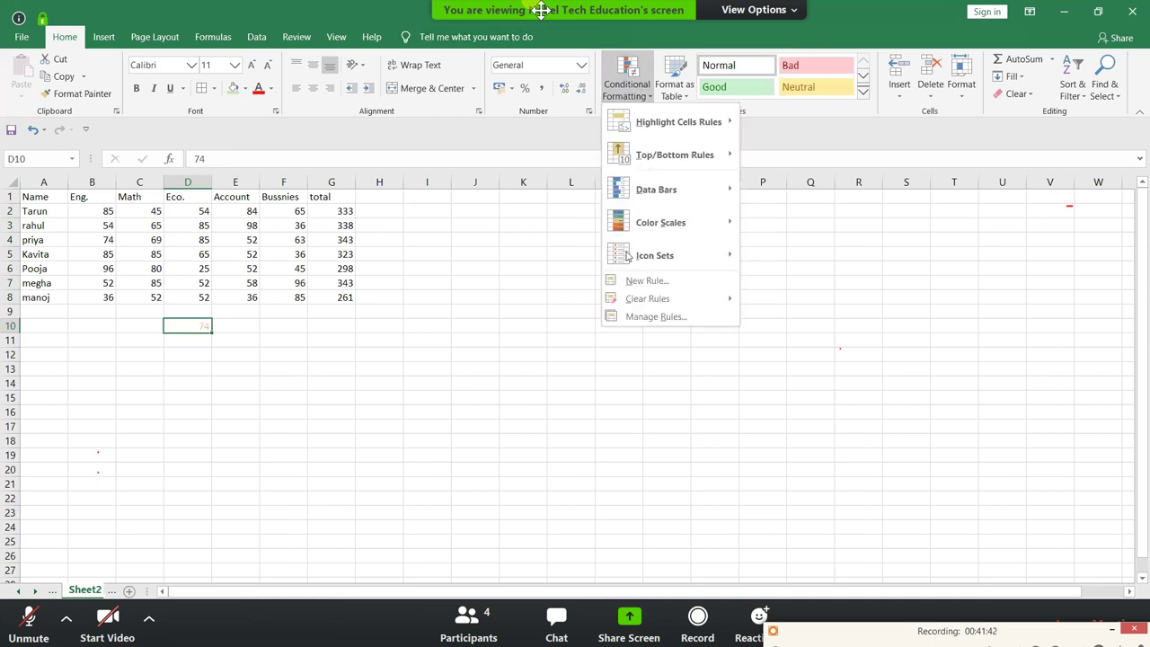
{"action": "mouse_move", "coordinate": [647, 299]}
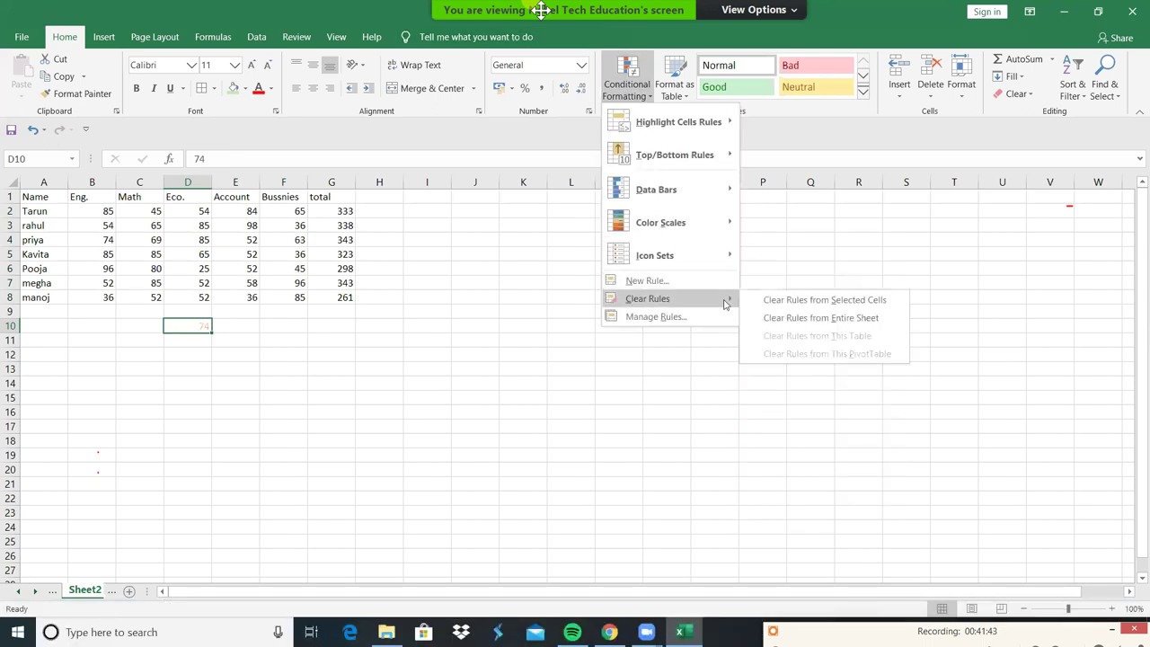
{"action": "left_click", "coordinate": [782, 299]}
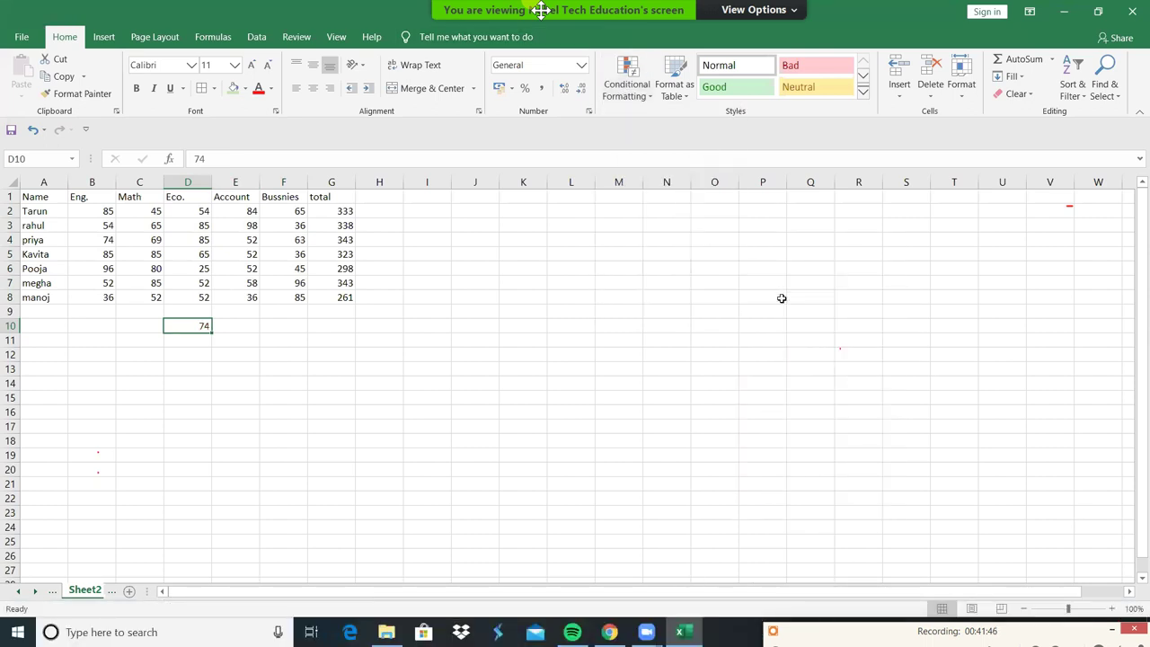
Step: Select cell D2 in the marks data and bring up the Format as Table styles
{"action": "left_click", "coordinate": [543, 368]}
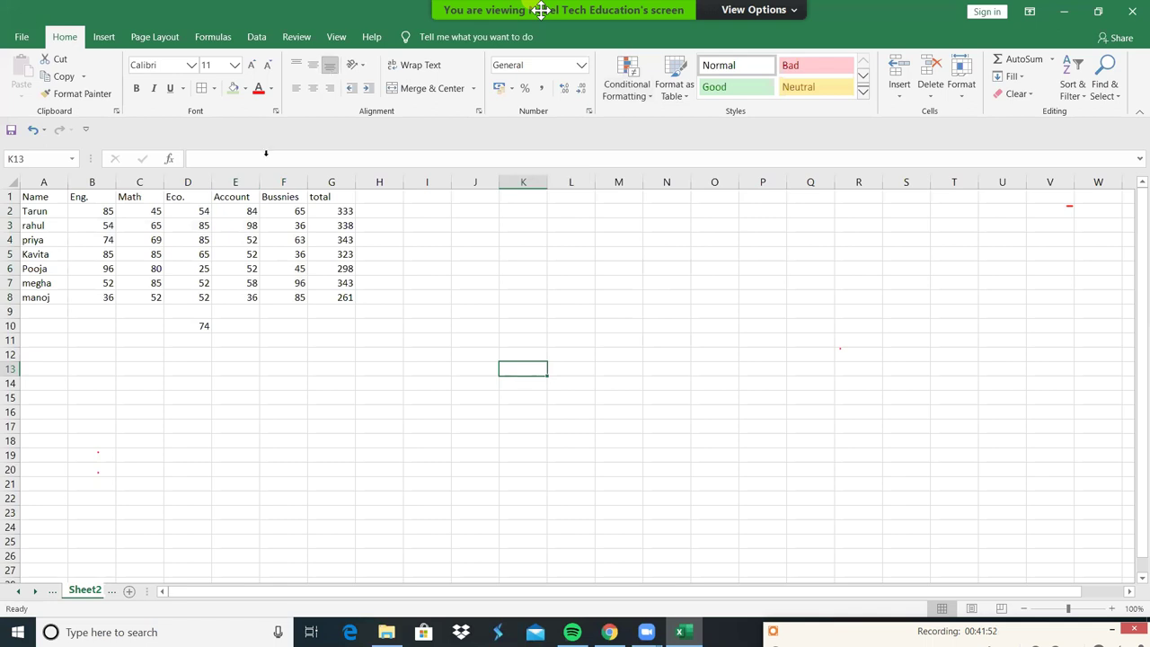
{"action": "left_click", "coordinate": [206, 254]}
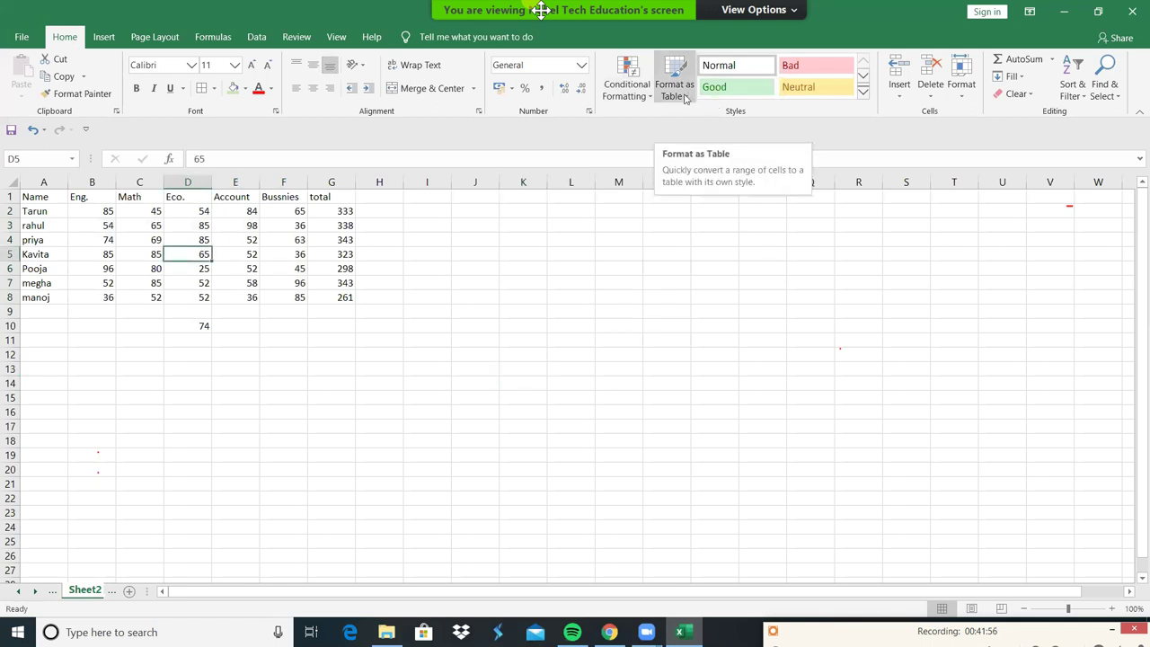
{"action": "left_click", "coordinate": [244, 213]}
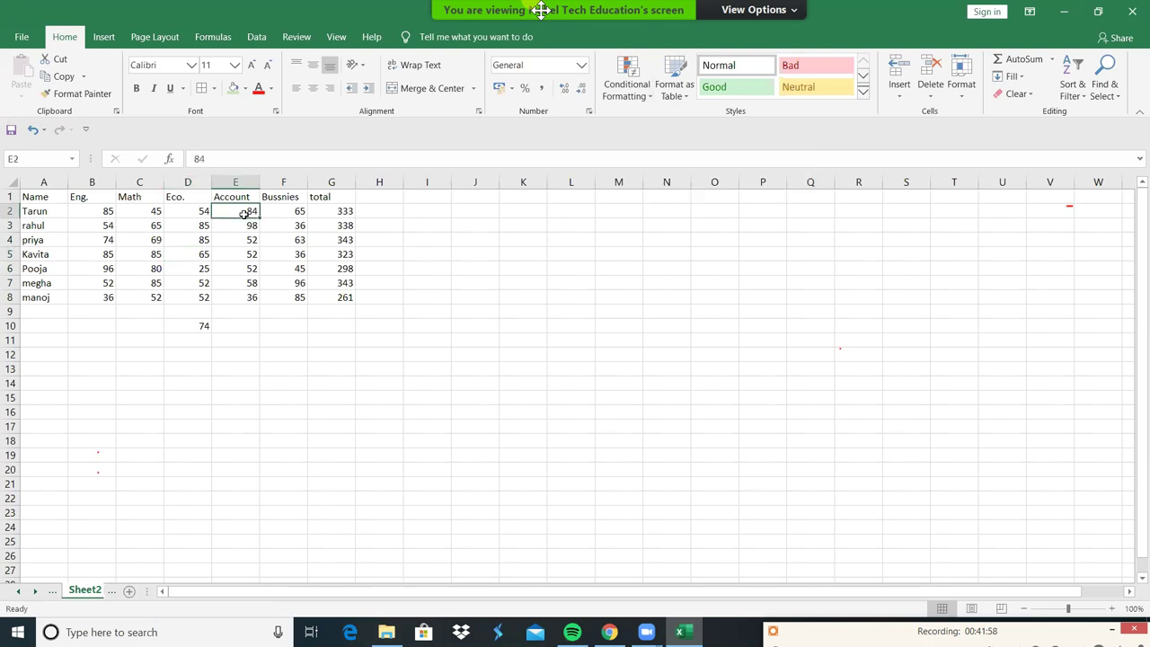
{"action": "left_click", "coordinate": [171, 214]}
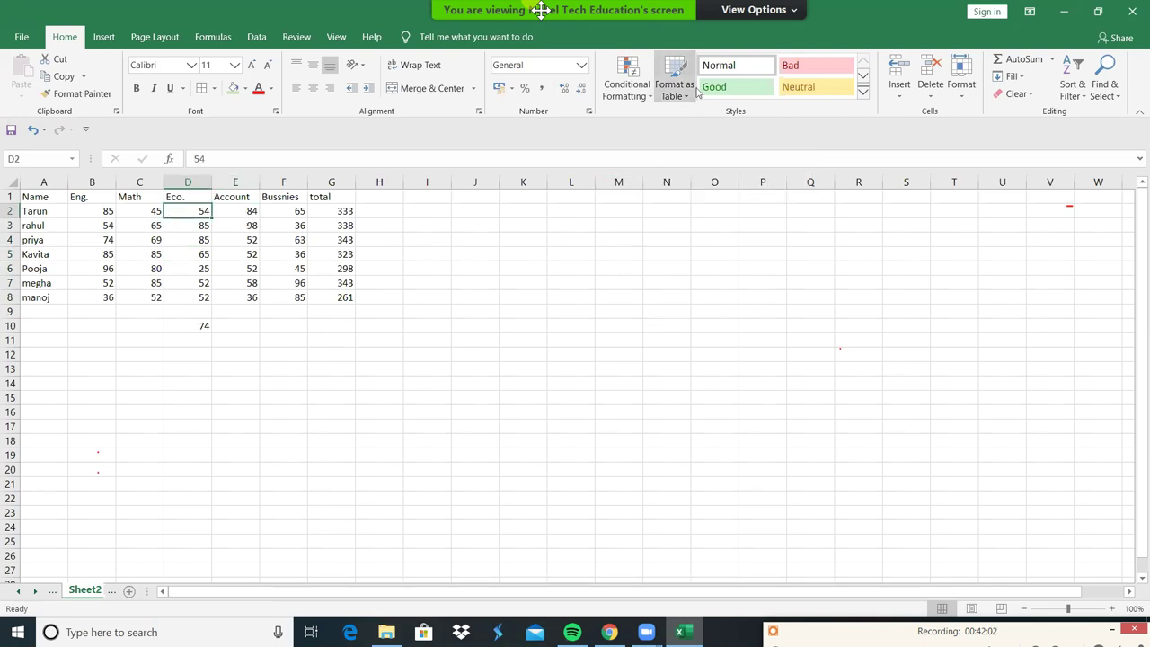
{"action": "left_click", "coordinate": [687, 97]}
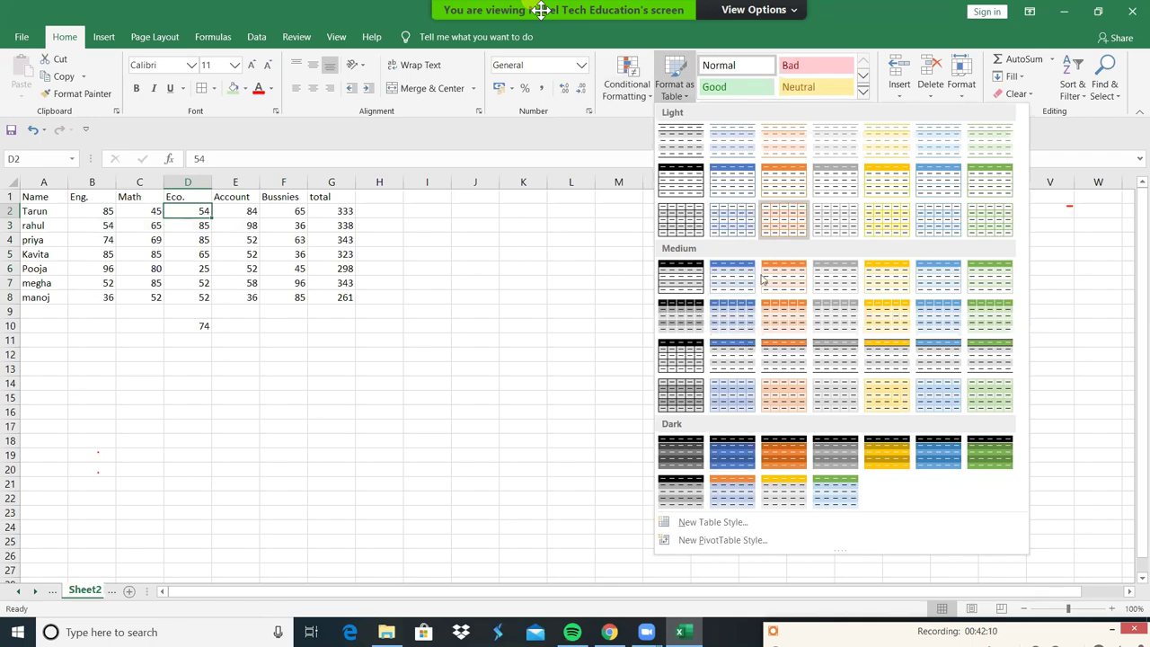
Step: Format A1:G8 as a table with headers in an orange Medium style
{"action": "left_click", "coordinate": [763, 279]}
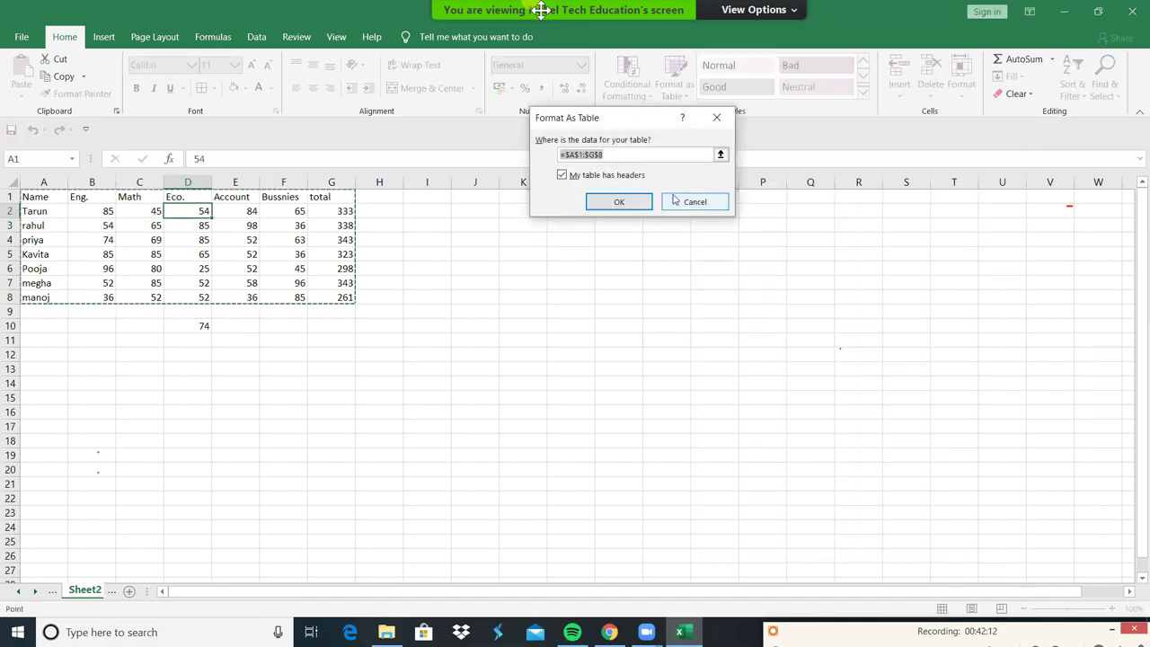
{"action": "left_click", "coordinate": [638, 203]}
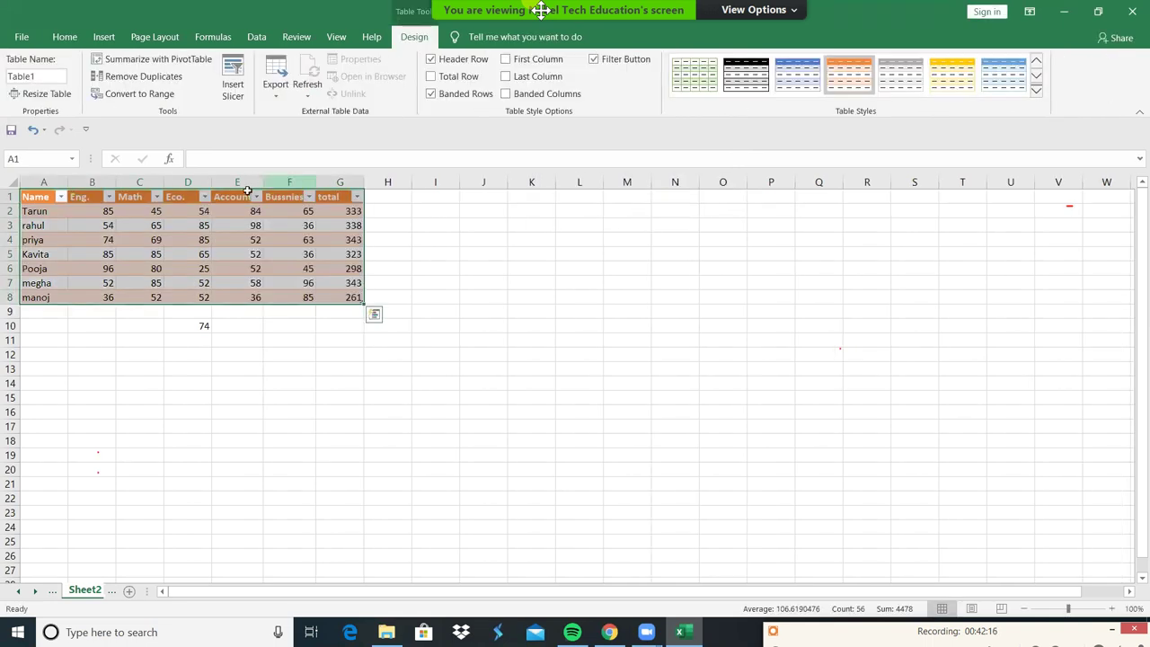
{"action": "left_click", "coordinate": [229, 220]}
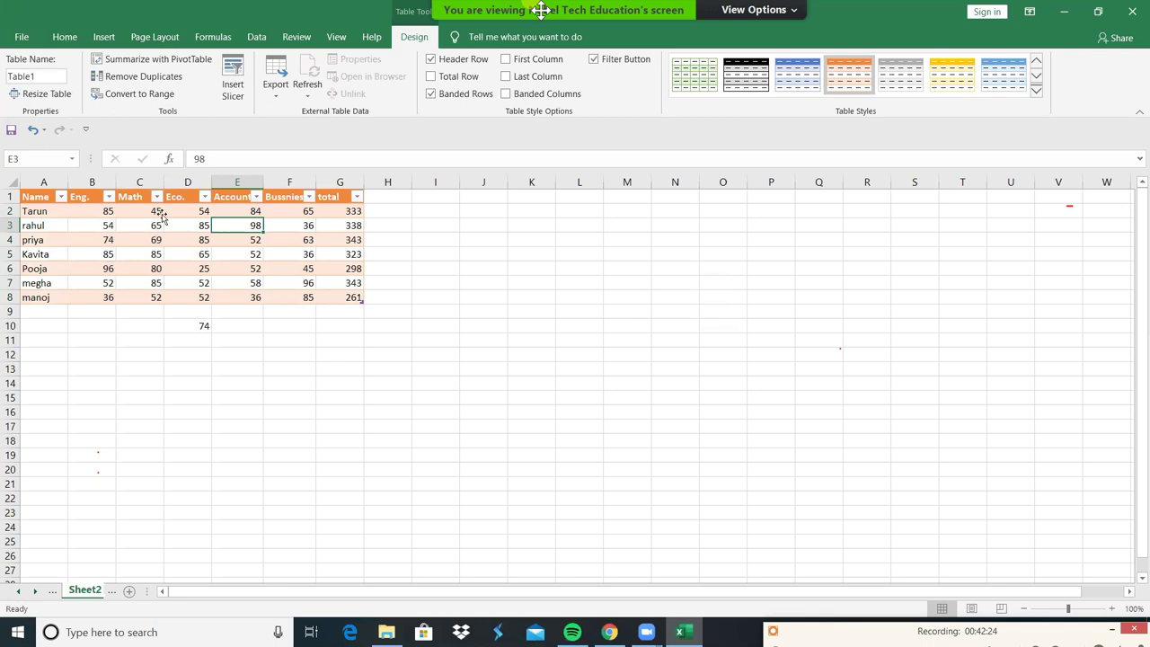
Step: Filter the Eng. column to show only rows scoring 54 or 85
{"action": "left_click", "coordinate": [88, 215]}
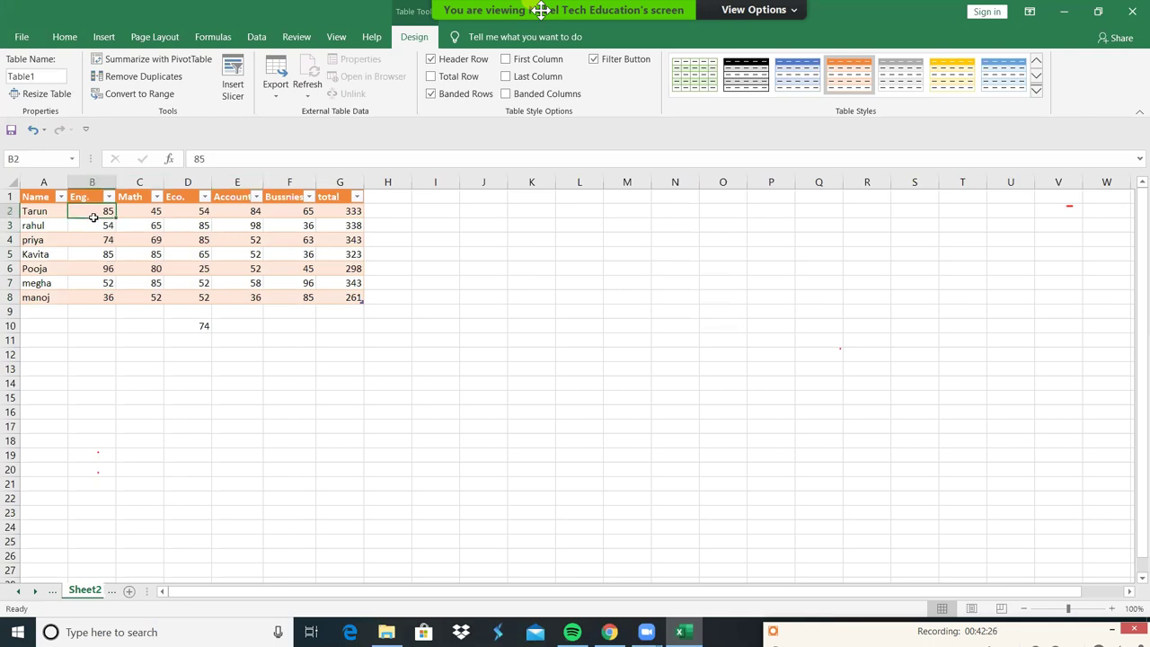
{"action": "left_click", "coordinate": [104, 229]}
{"action": "left_click", "coordinate": [106, 252]}
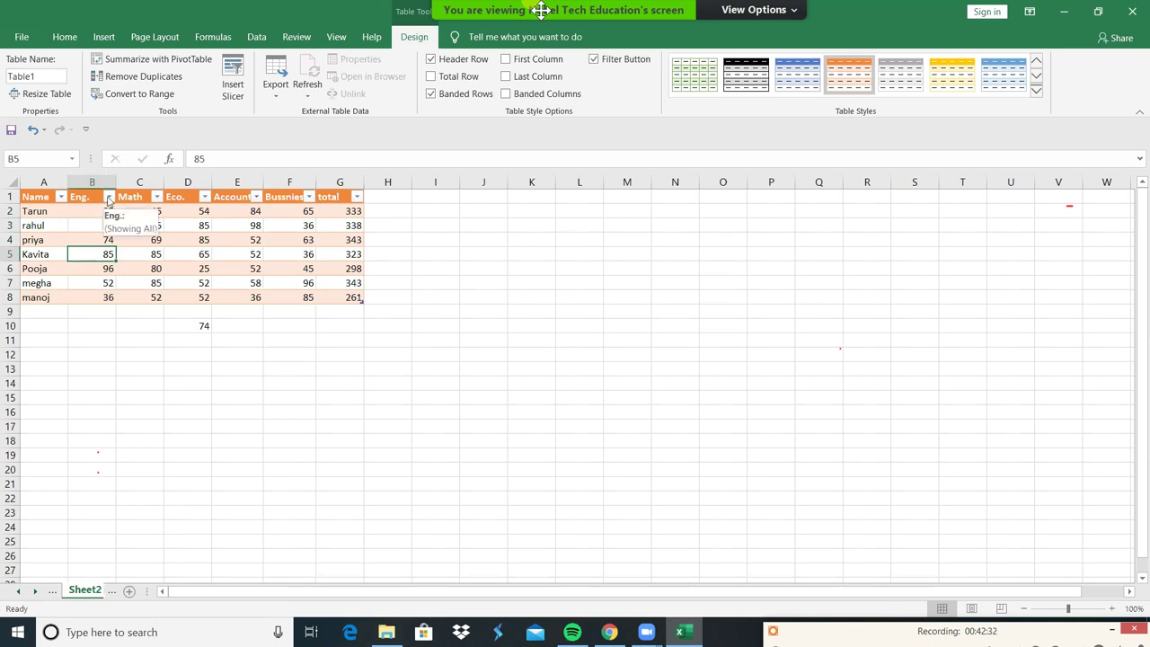
{"action": "left_click", "coordinate": [108, 198]}
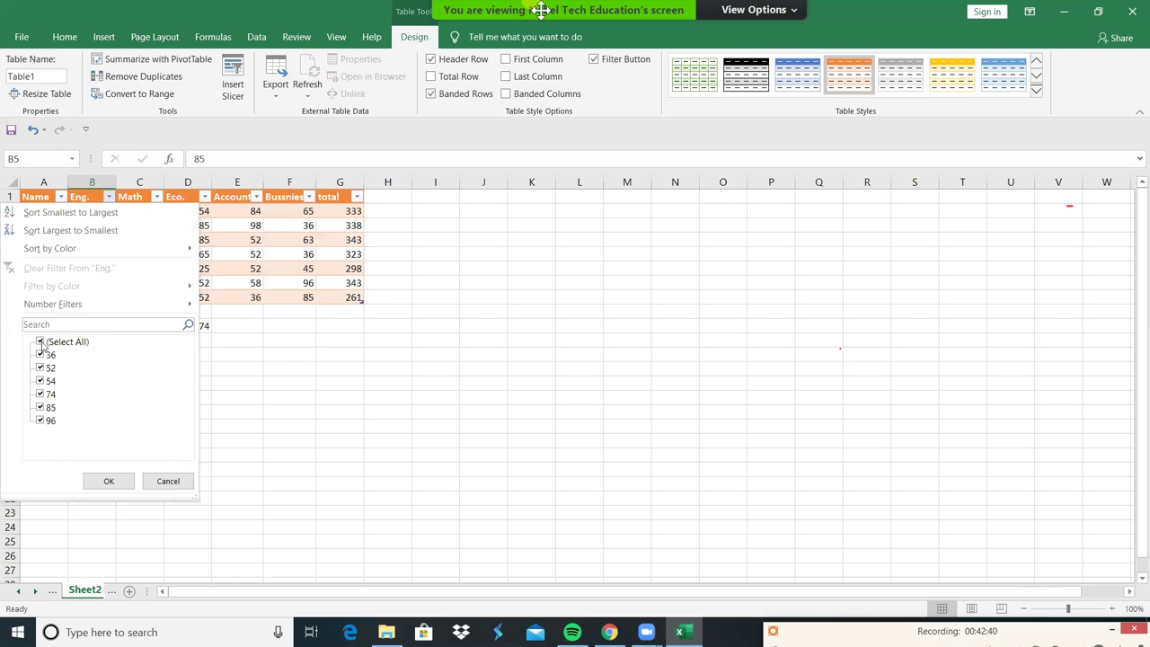
{"action": "left_click", "coordinate": [40, 343]}
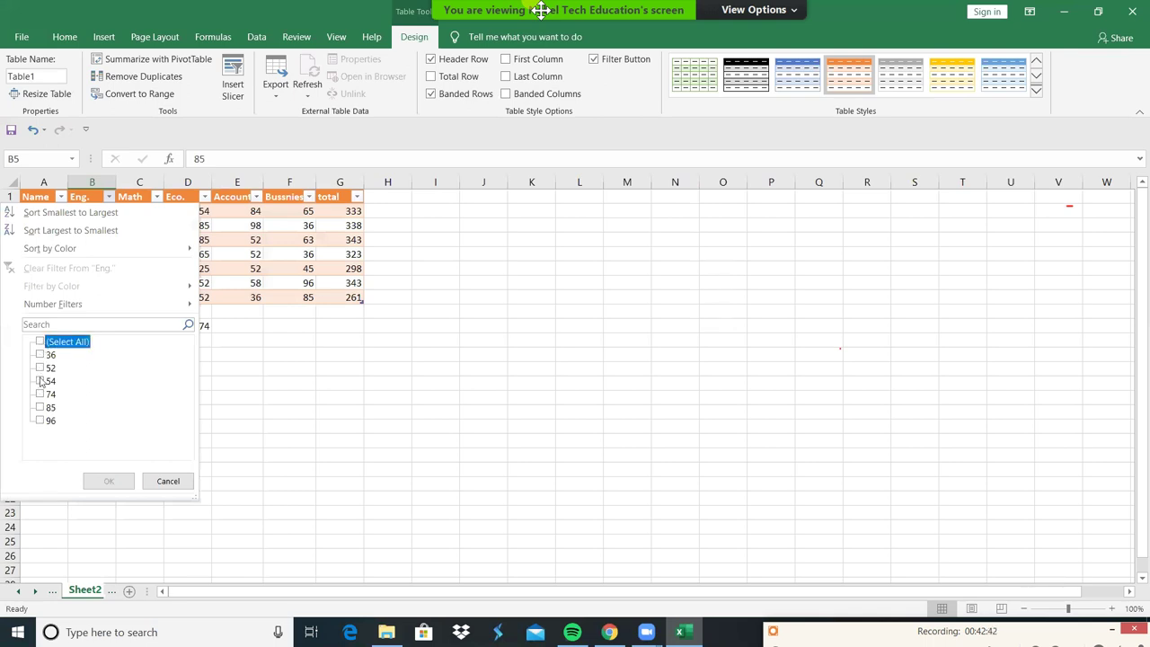
{"action": "left_click", "coordinate": [41, 381]}
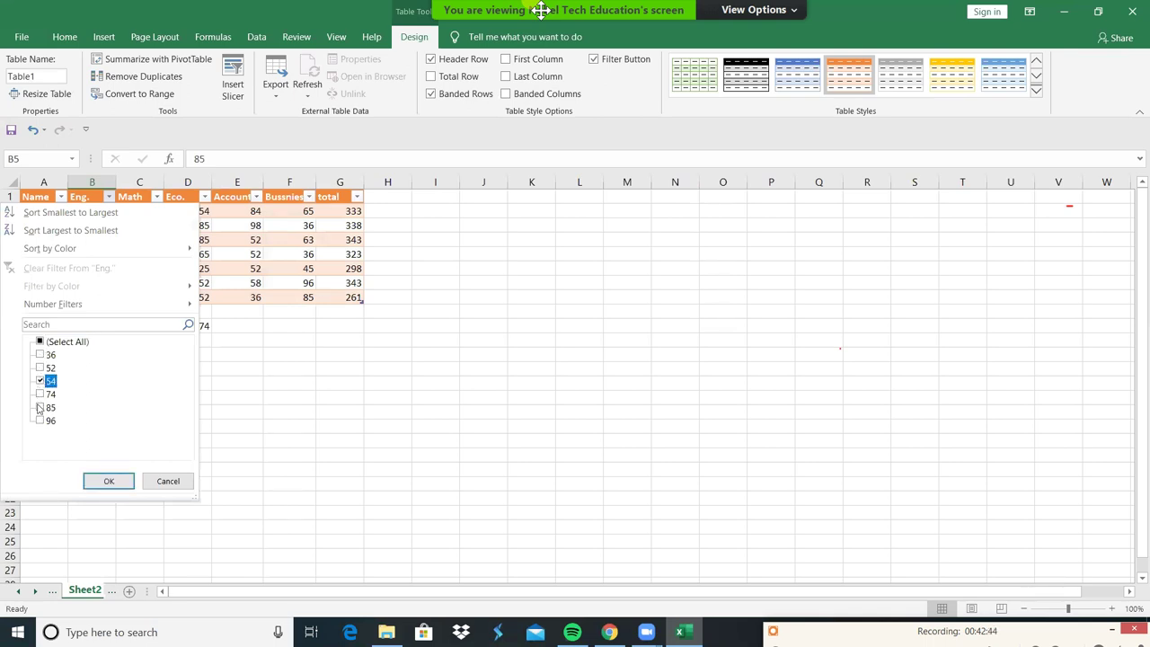
{"action": "left_click", "coordinate": [40, 408]}
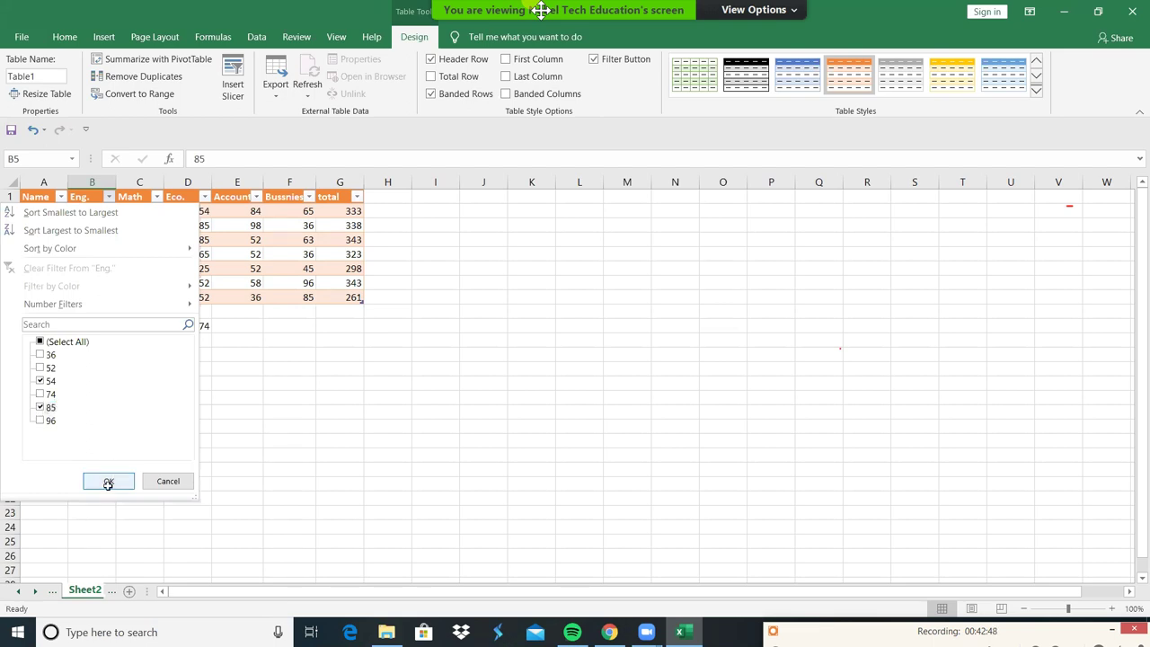
{"action": "left_click", "coordinate": [107, 483]}
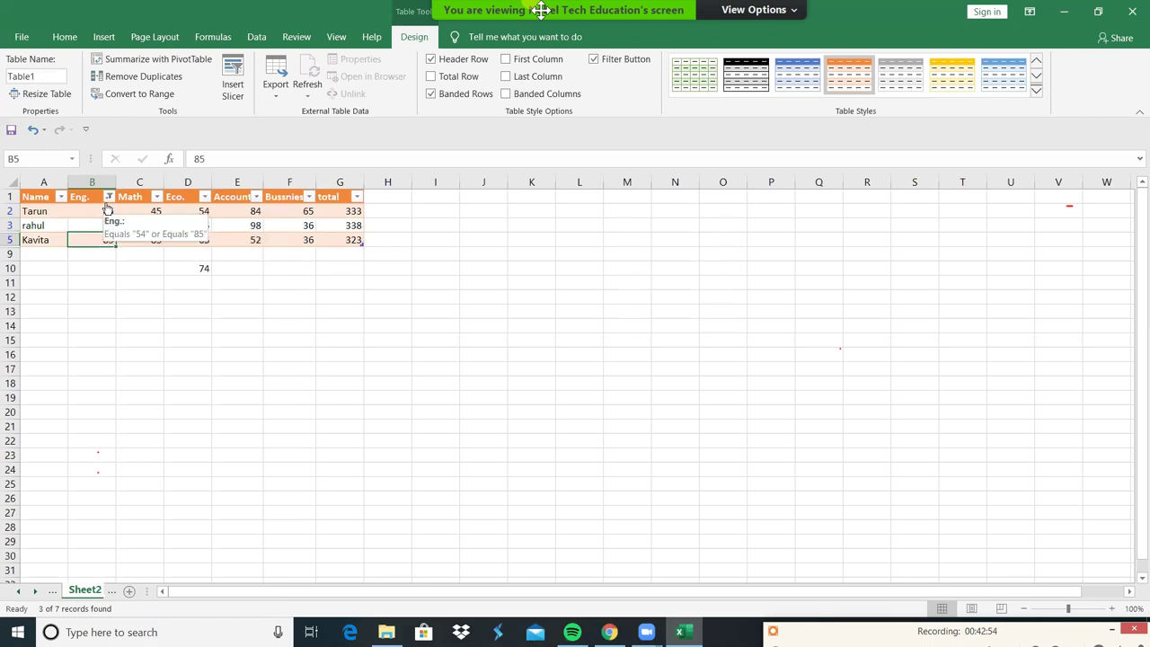
Step: Reselect all Eng. values so every student row shows again
{"action": "left_click", "coordinate": [109, 197]}
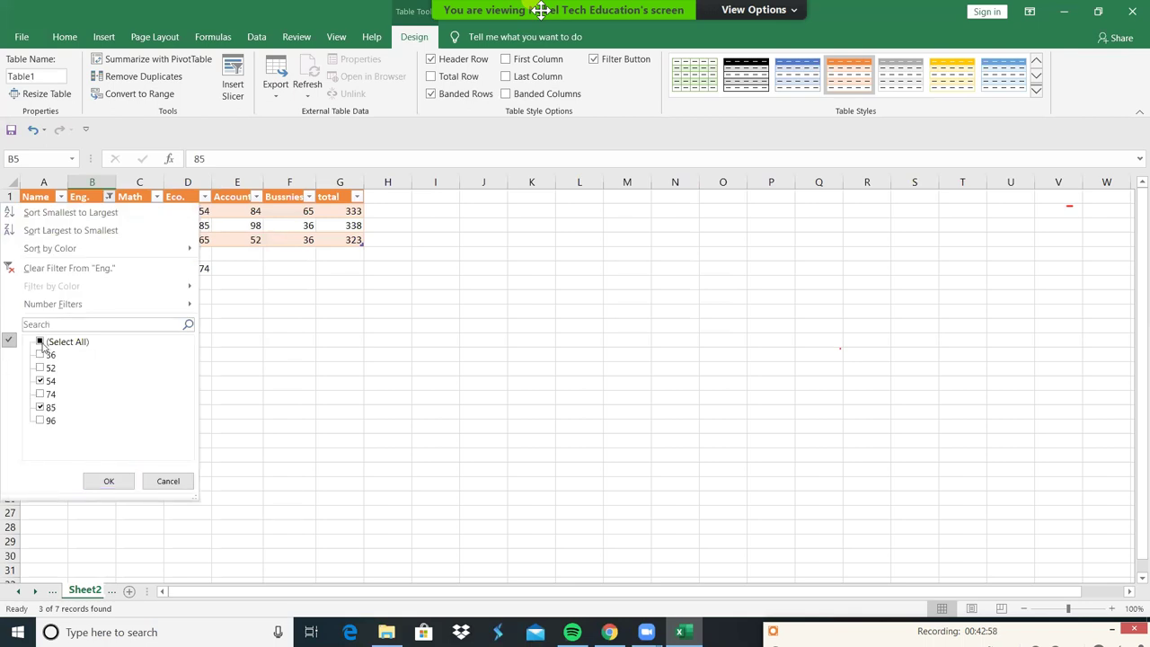
{"action": "left_click", "coordinate": [41, 343]}
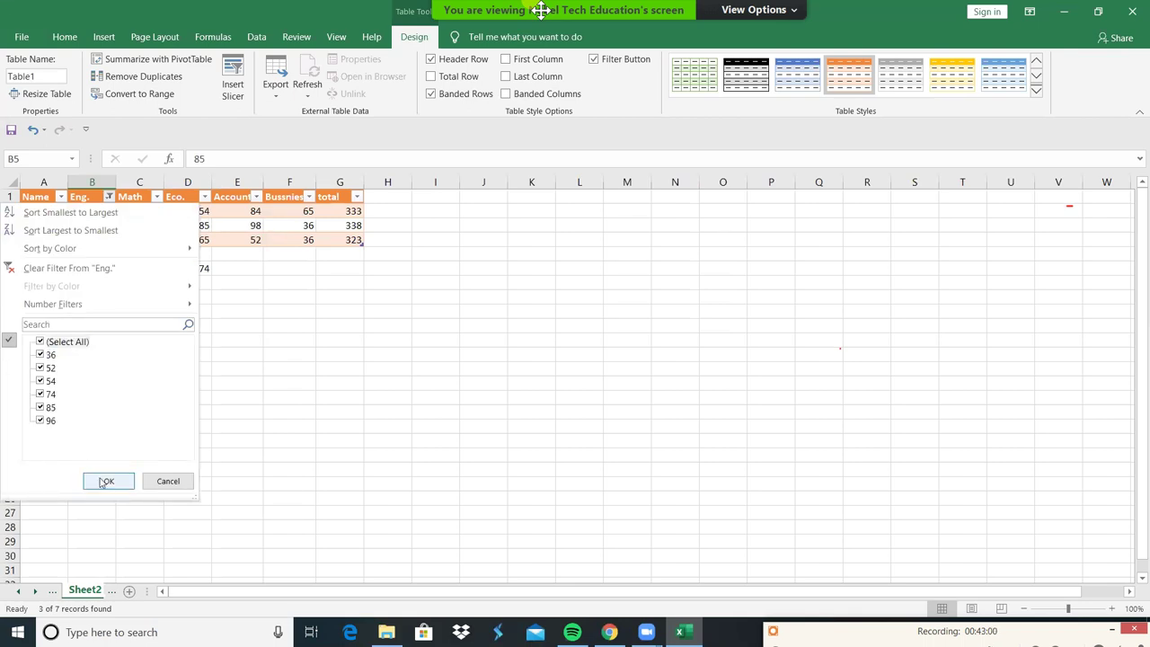
{"action": "left_click", "coordinate": [106, 482]}
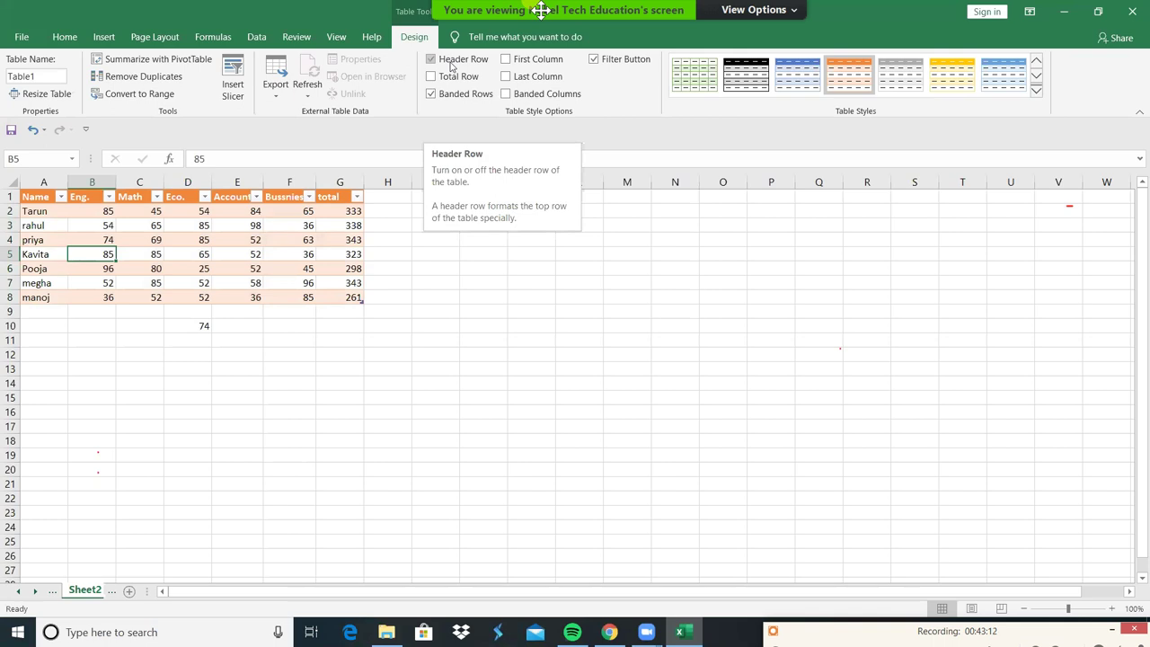
Step: Toggle the header row and total row off and back, and turn off banded rows
{"action": "left_click", "coordinate": [451, 62]}
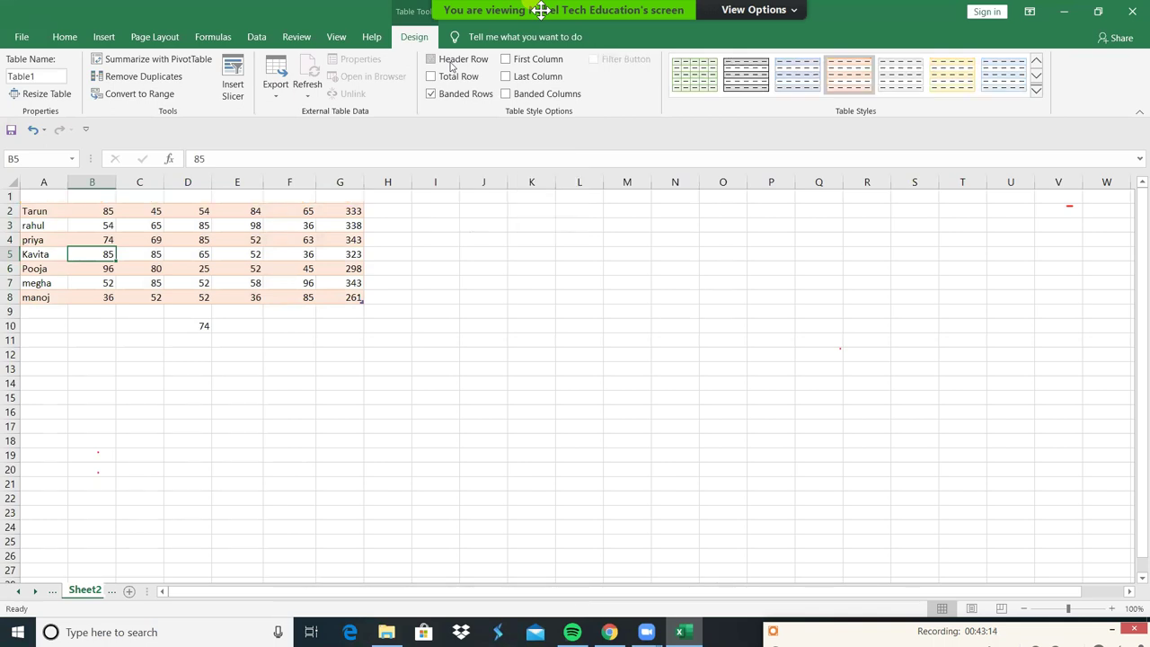
{"action": "left_click", "coordinate": [451, 62]}
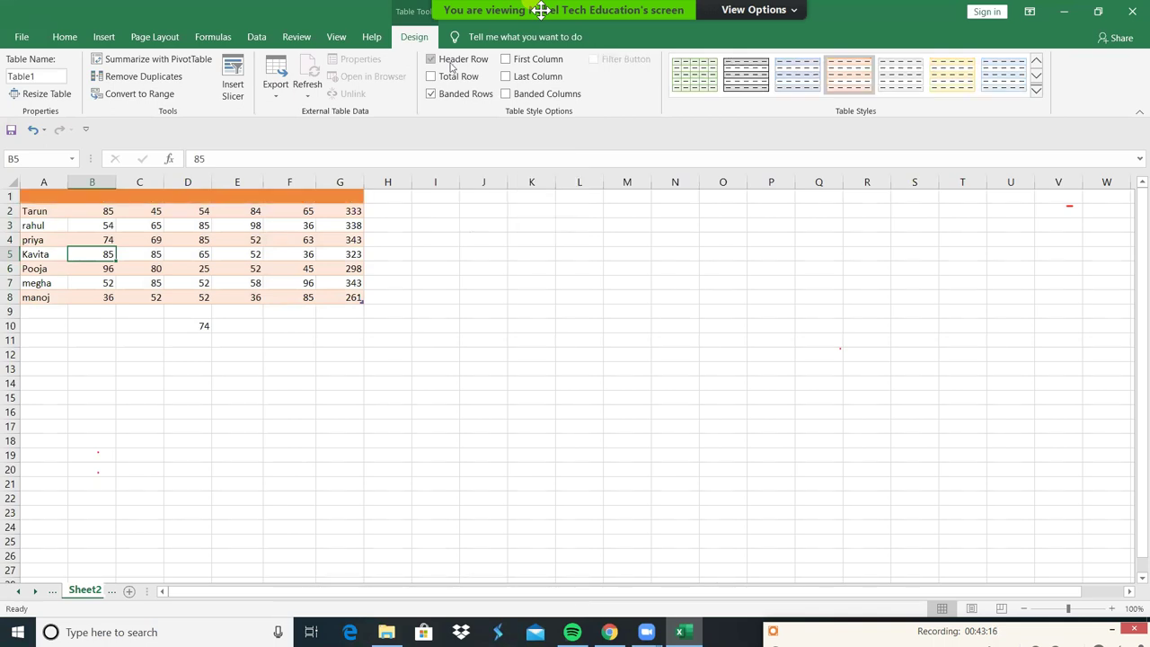
{"action": "left_click", "coordinate": [449, 79]}
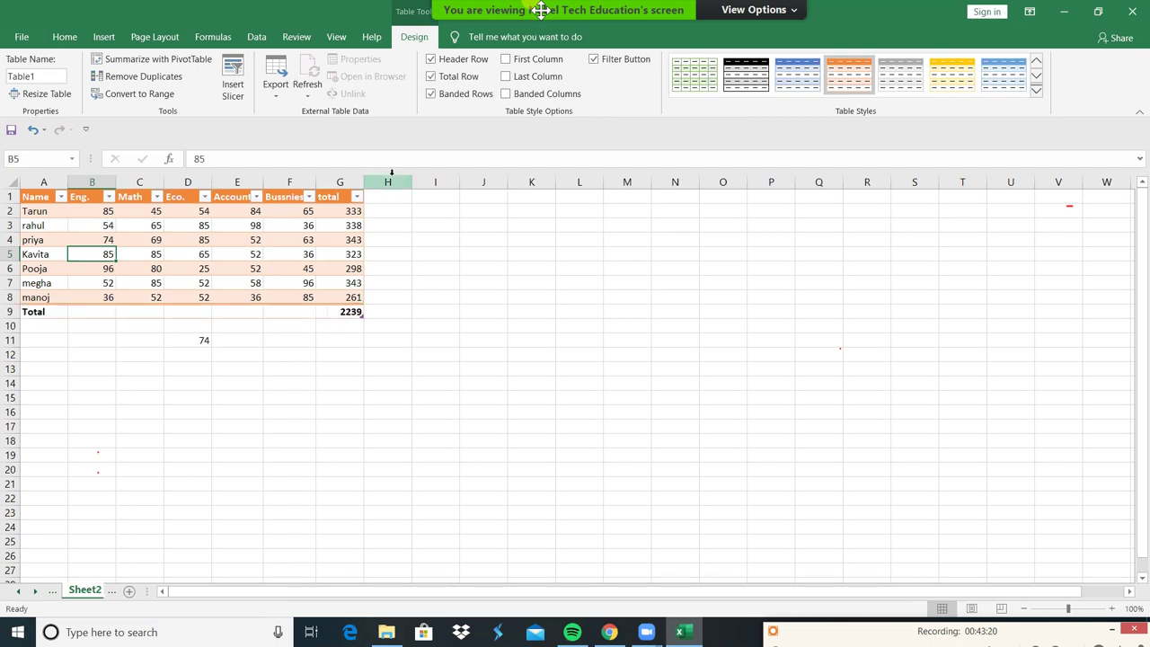
{"action": "left_click", "coordinate": [439, 79]}
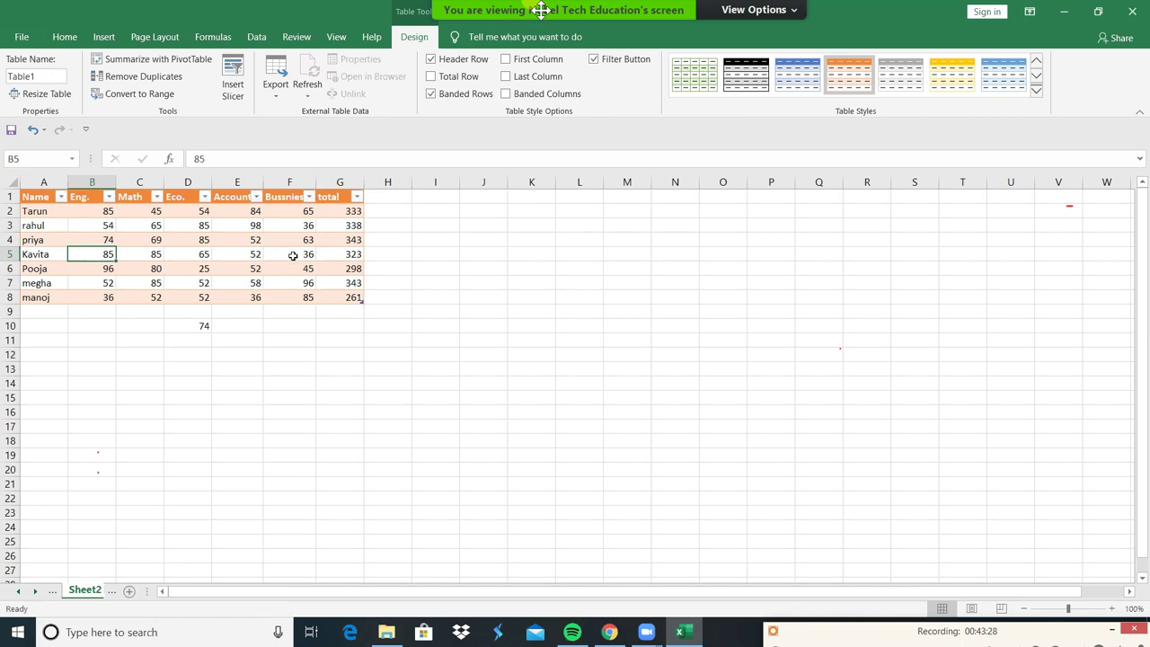
{"action": "left_click", "coordinate": [453, 99]}
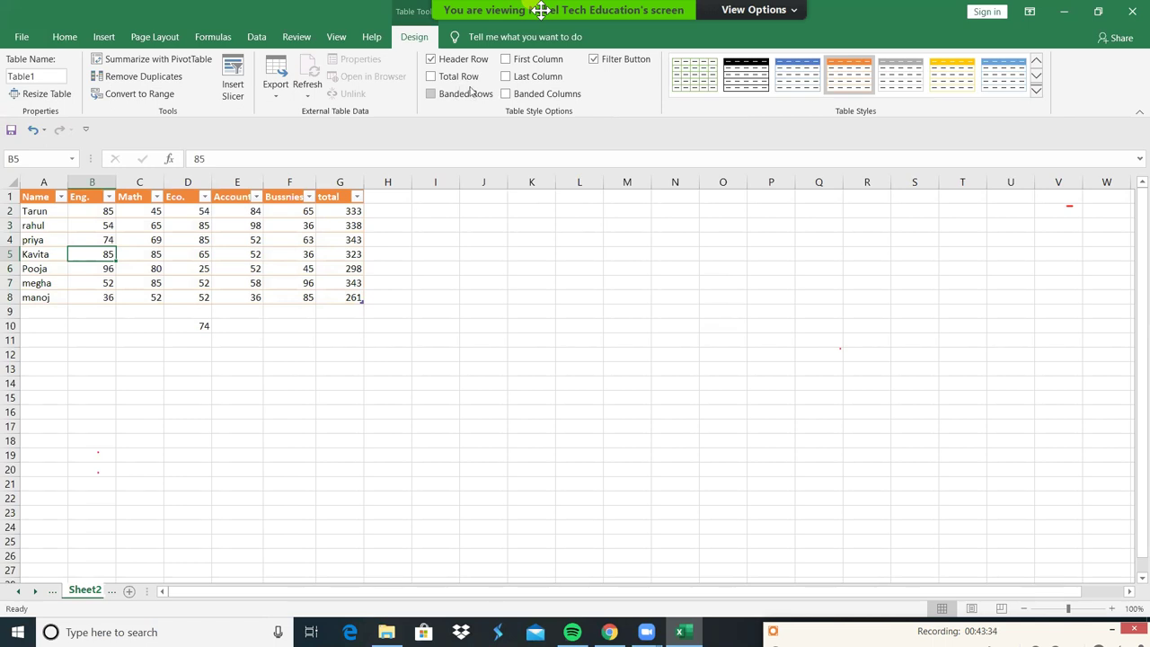
Step: Try bold first and last columns and banded columns, then switch them all off
{"action": "left_click", "coordinate": [530, 61]}
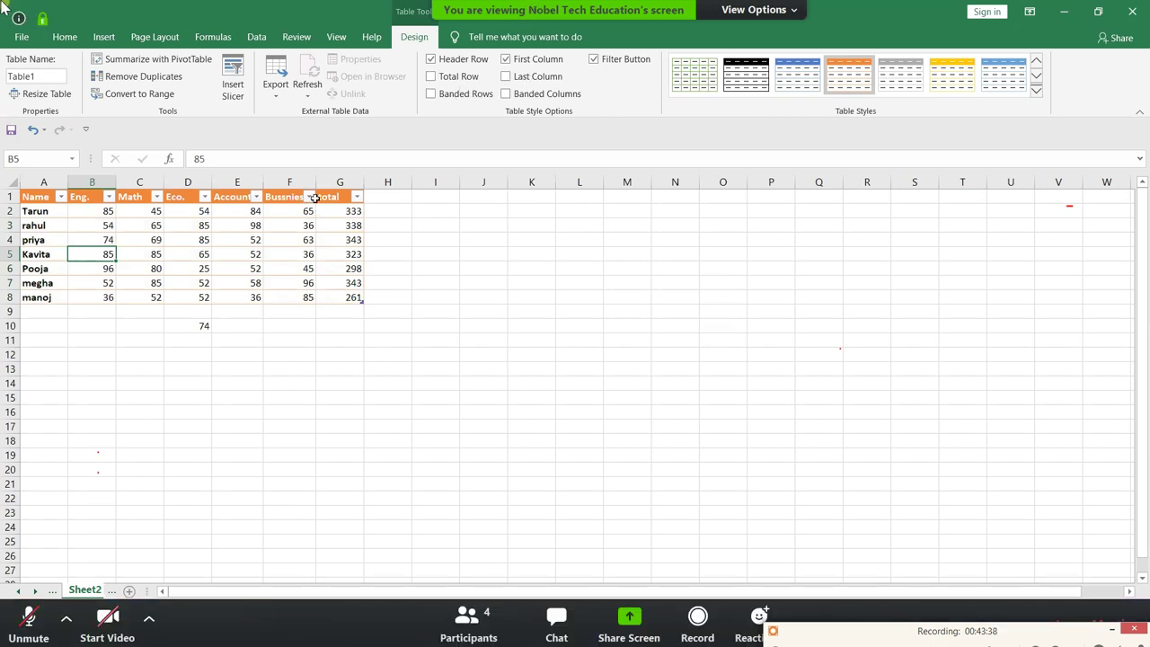
{"action": "left_click", "coordinate": [526, 79]}
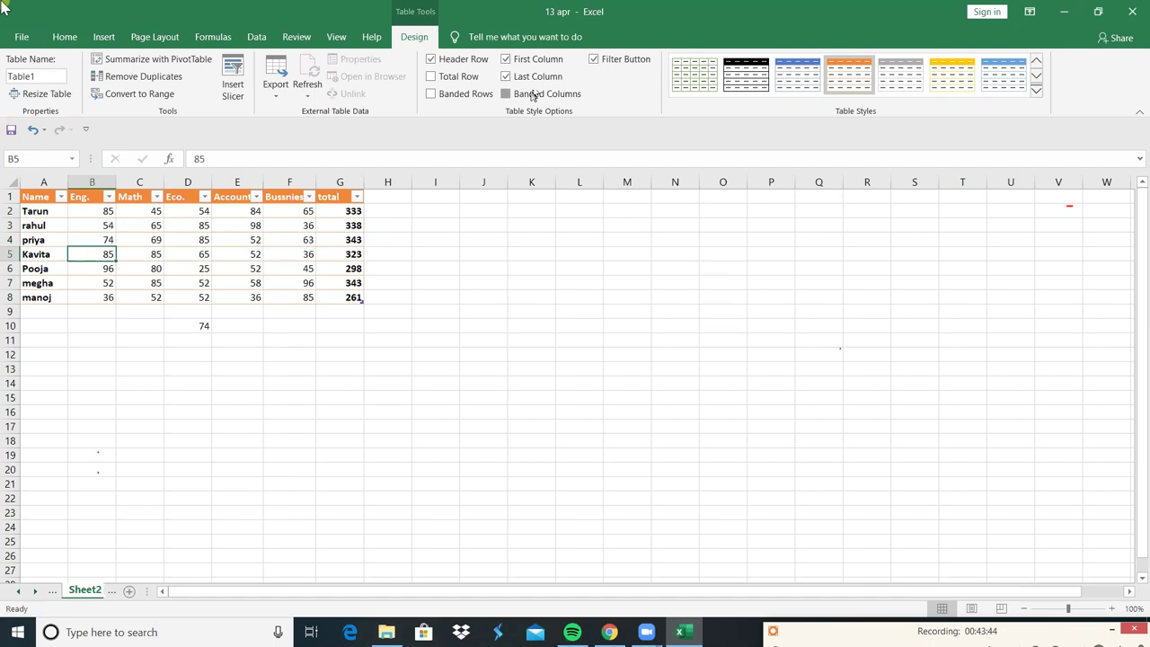
{"action": "left_click", "coordinate": [532, 95]}
{"action": "left_click", "coordinate": [532, 96]}
{"action": "left_click", "coordinate": [528, 79]}
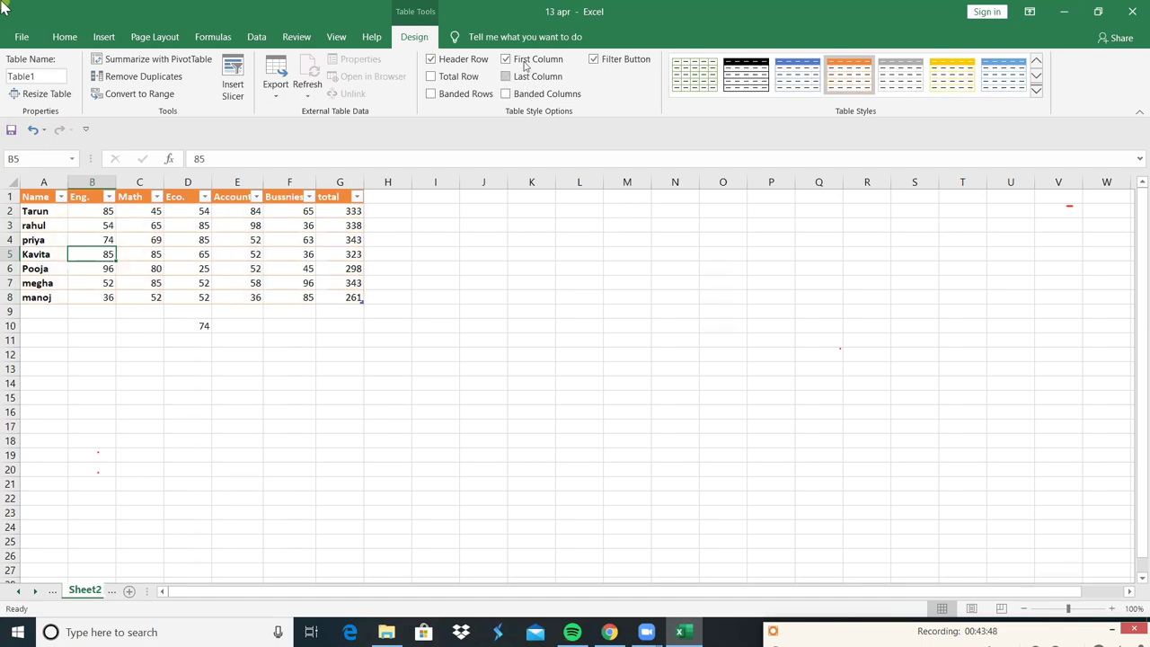
{"action": "left_click", "coordinate": [526, 59]}
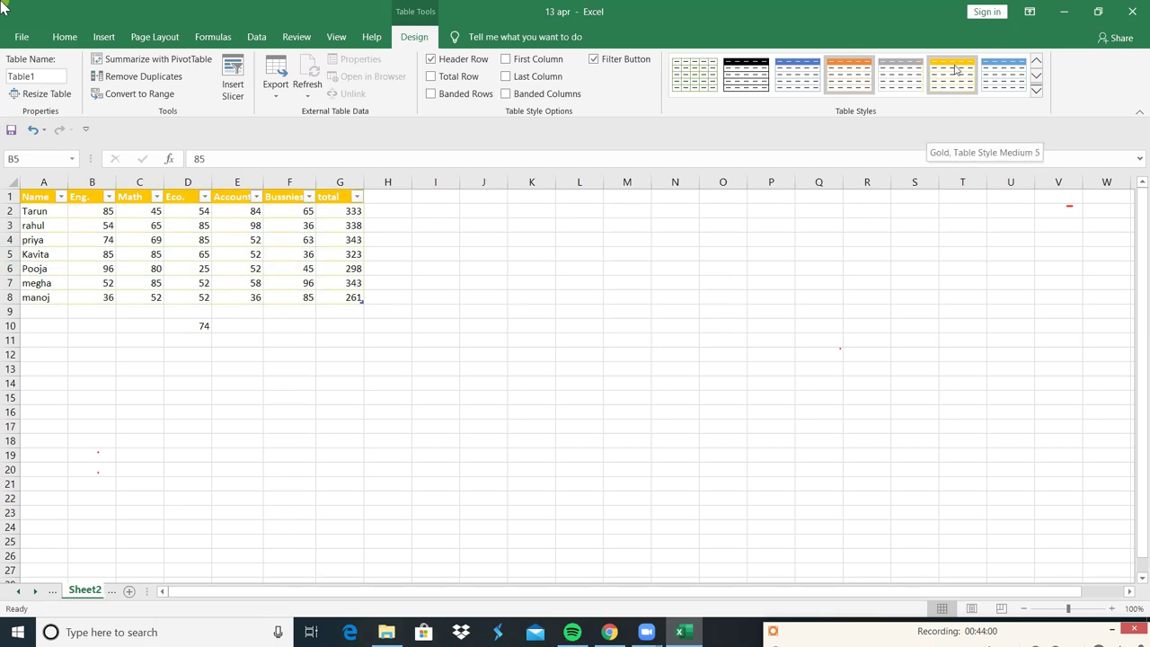
Step: Apply the Gold table style, then select the table and choose Clear from the styles gallery
{"action": "left_click", "coordinate": [957, 69]}
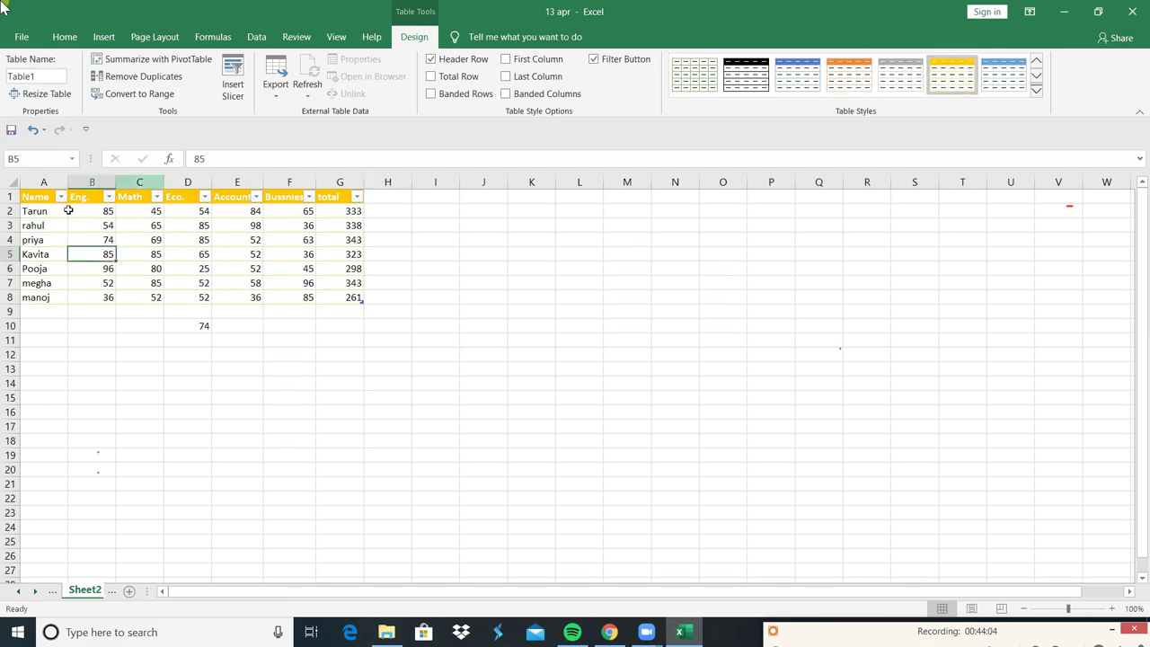
{"action": "left_click_drag", "start_coordinate": [40, 196], "coordinate": [395, 301]}
{"action": "left_click_drag", "start_coordinate": [312, 245], "coordinate": [328, 300]}
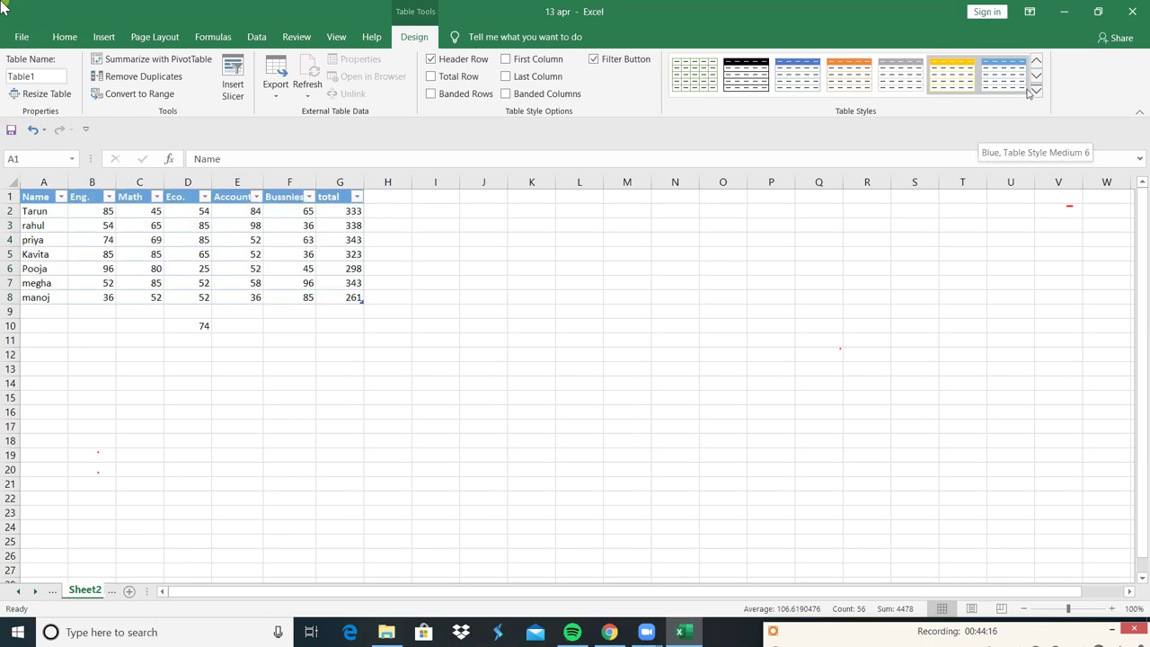
{"action": "left_click", "coordinate": [1037, 92]}
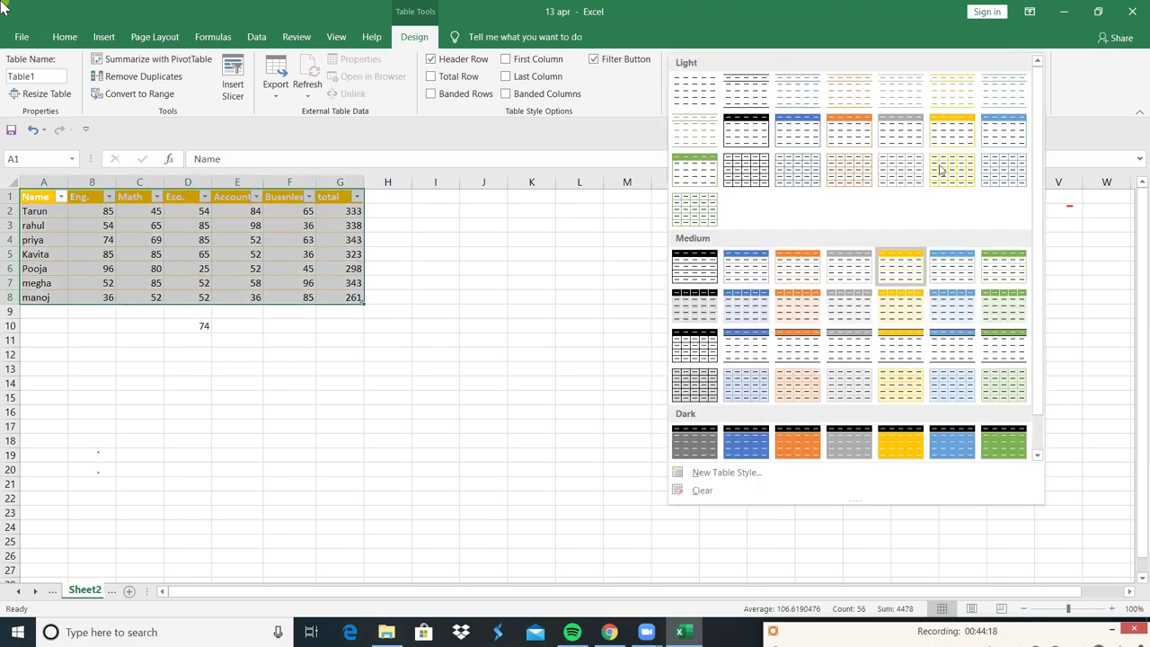
{"action": "left_click", "coordinate": [701, 490]}
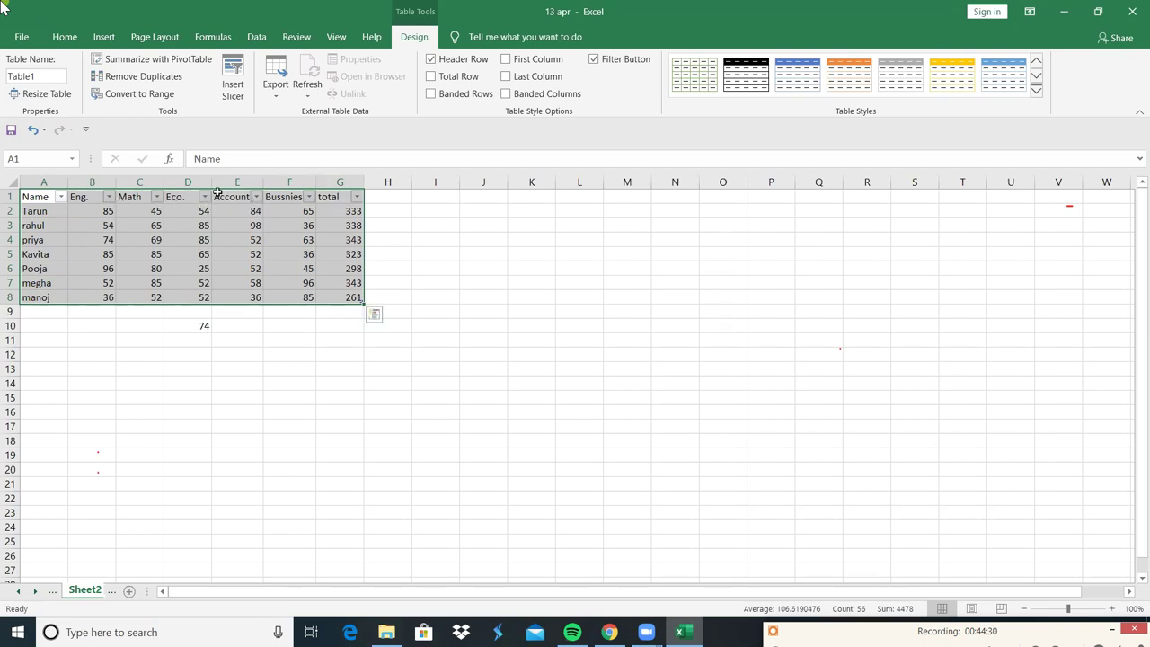
Step: Convert Table1 to a normal range, confirm with Yes, and click a cell
{"action": "left_click", "coordinate": [139, 95]}
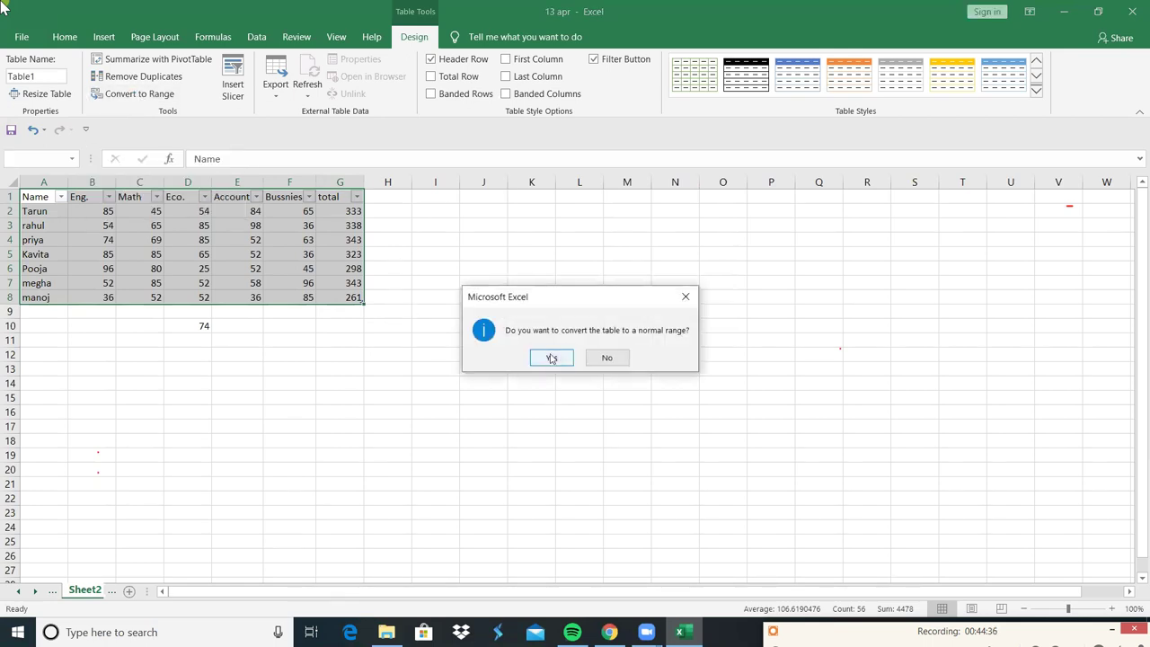
{"action": "left_click", "coordinate": [551, 357]}
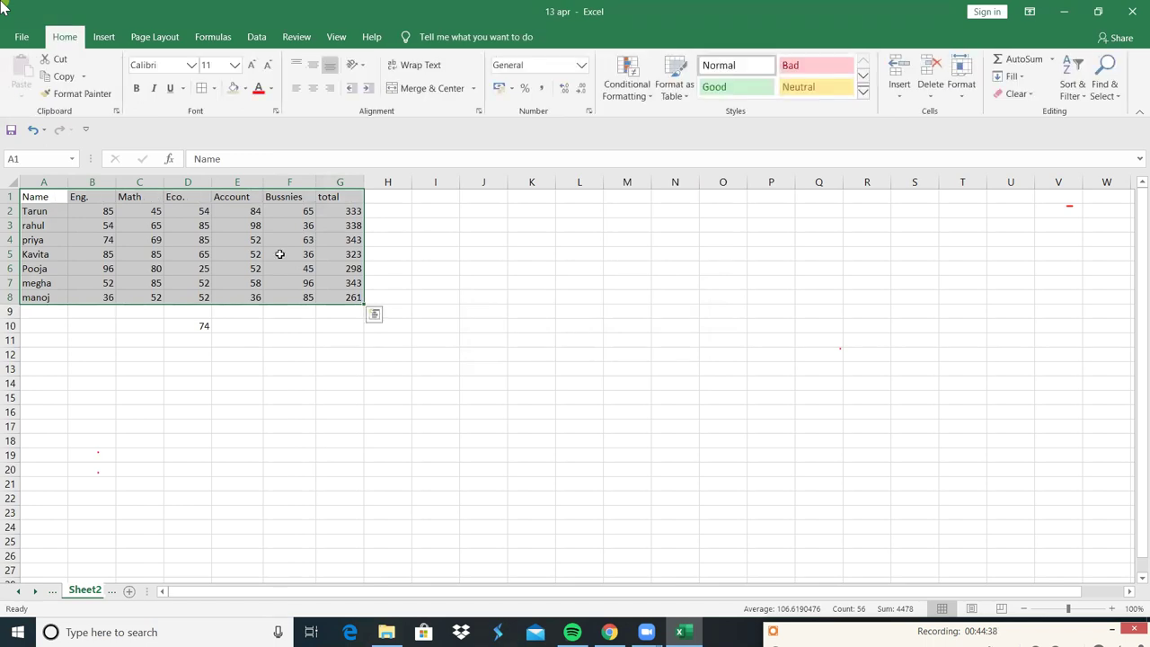
{"action": "left_click", "coordinate": [189, 225]}
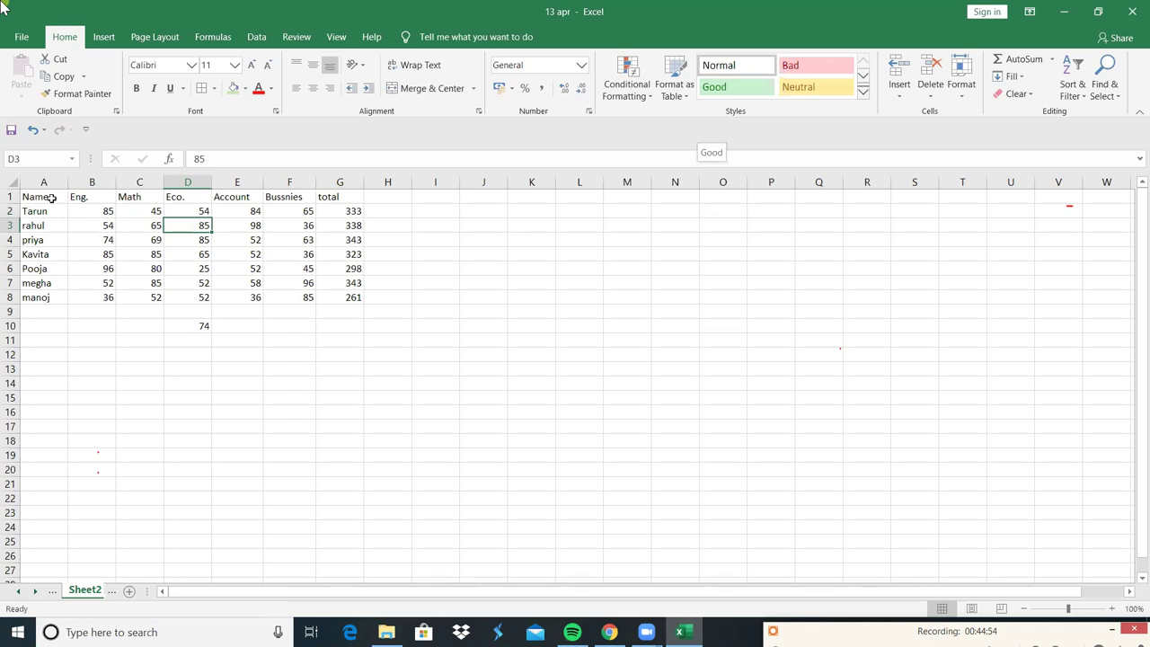
Step: Apply the Neutral style to header row A1:G1, then select the student names in column A
{"action": "left_click_drag", "start_coordinate": [36, 196], "coordinate": [354, 194]}
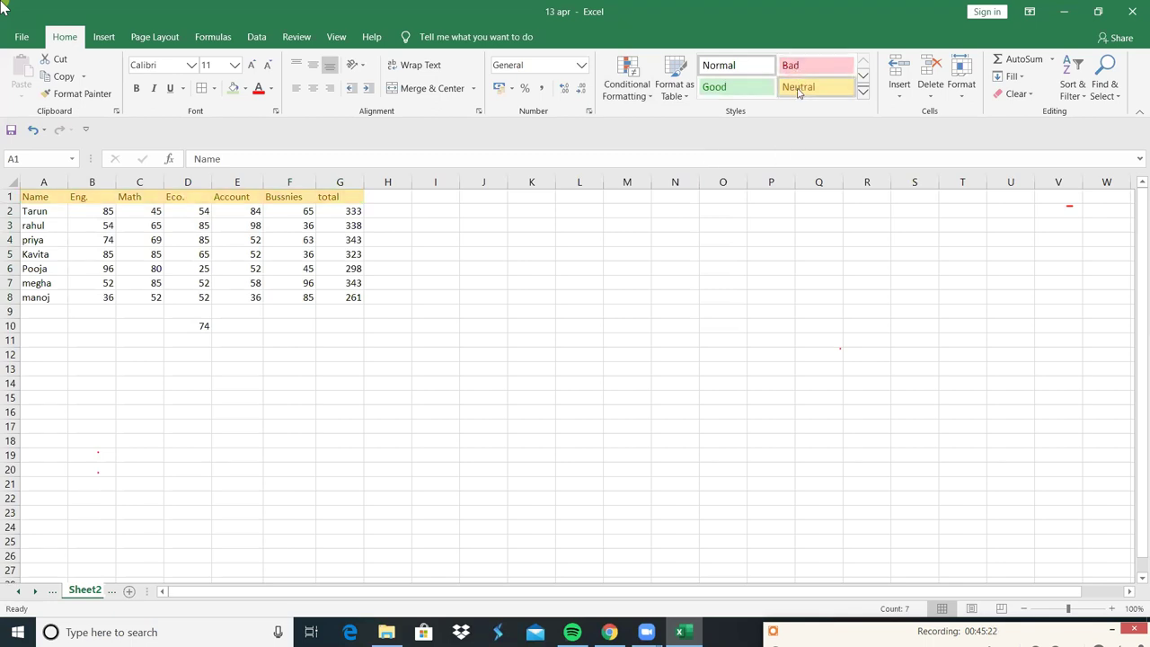
{"action": "left_click", "coordinate": [798, 90]}
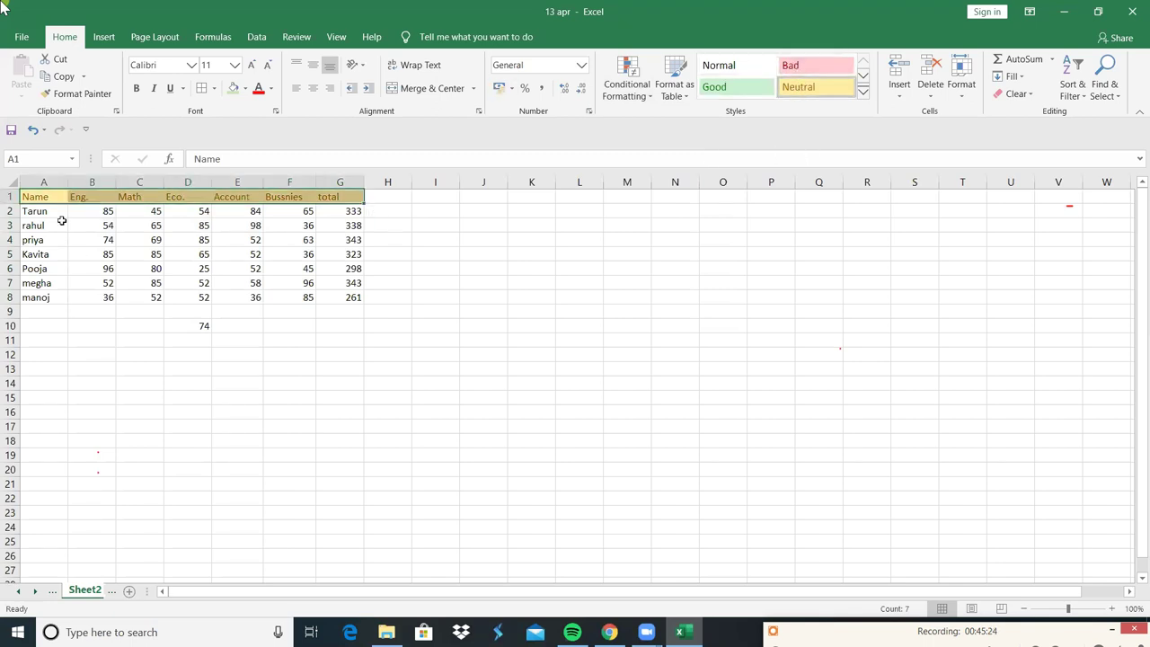
{"action": "left_click_drag", "start_coordinate": [39, 213], "coordinate": [54, 297]}
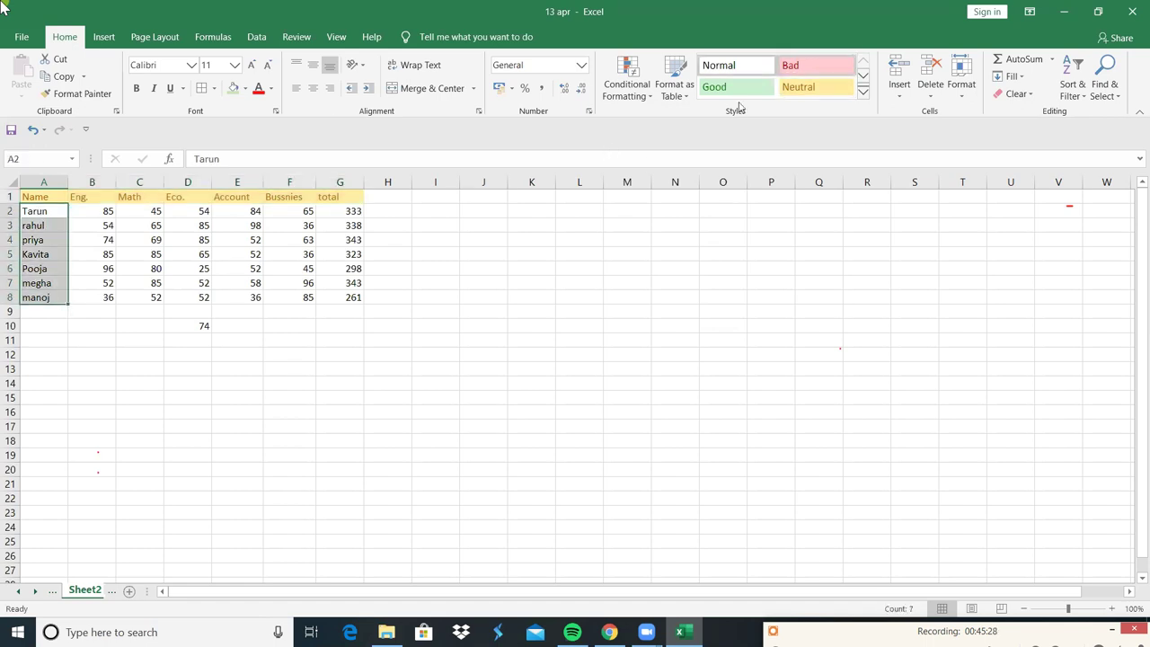
Step: Choose New Cell Style from the expanded Cell Styles gallery to open the Style dialog
{"action": "left_click", "coordinate": [863, 94]}
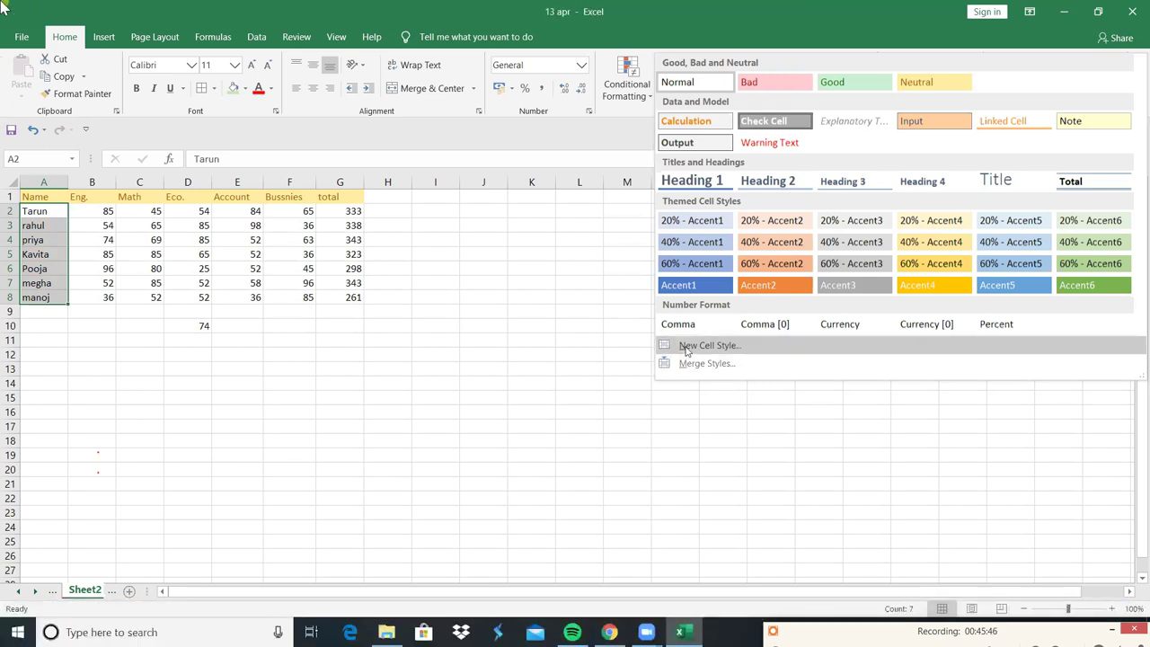
{"action": "left_click", "coordinate": [687, 348]}
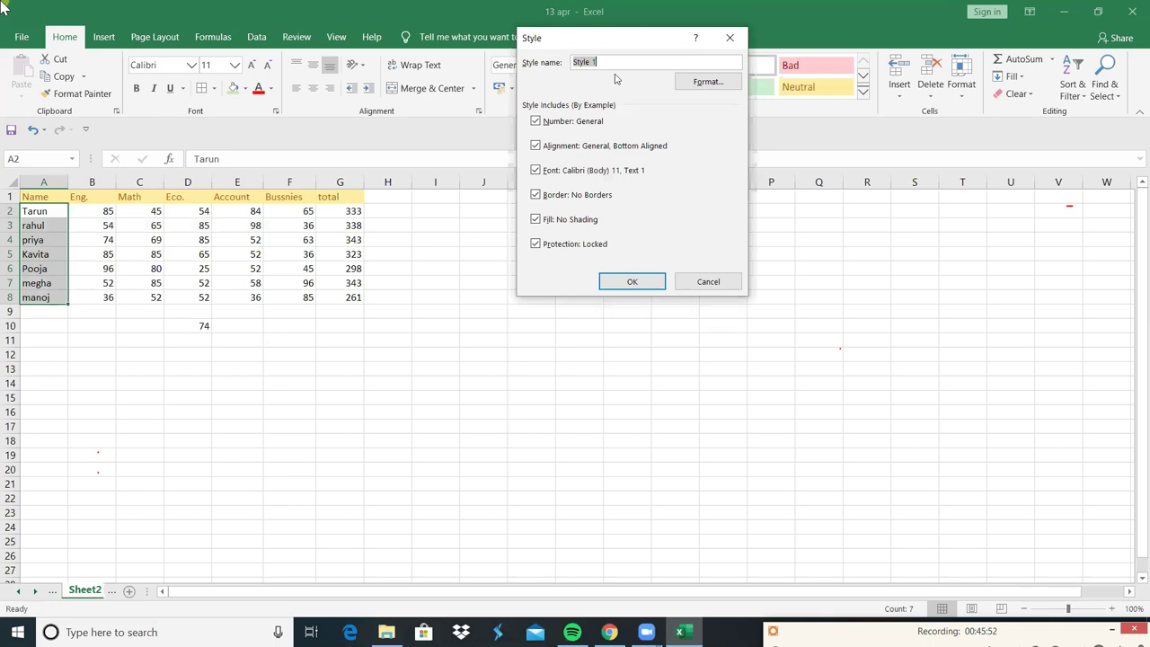
Step: Name the new style 's1' and open its Format Cells settings, reviewing the tabs
{"action": "type", "text": "s1"}
{"action": "left_click", "coordinate": [708, 84]}
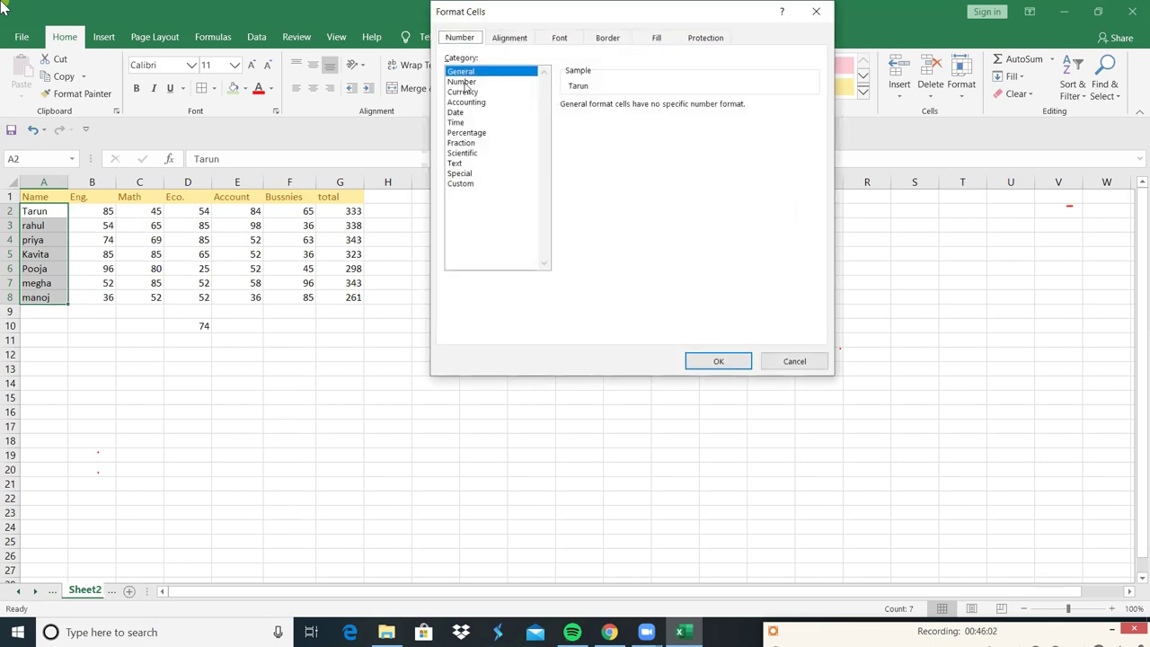
{"action": "left_click", "coordinate": [464, 81]}
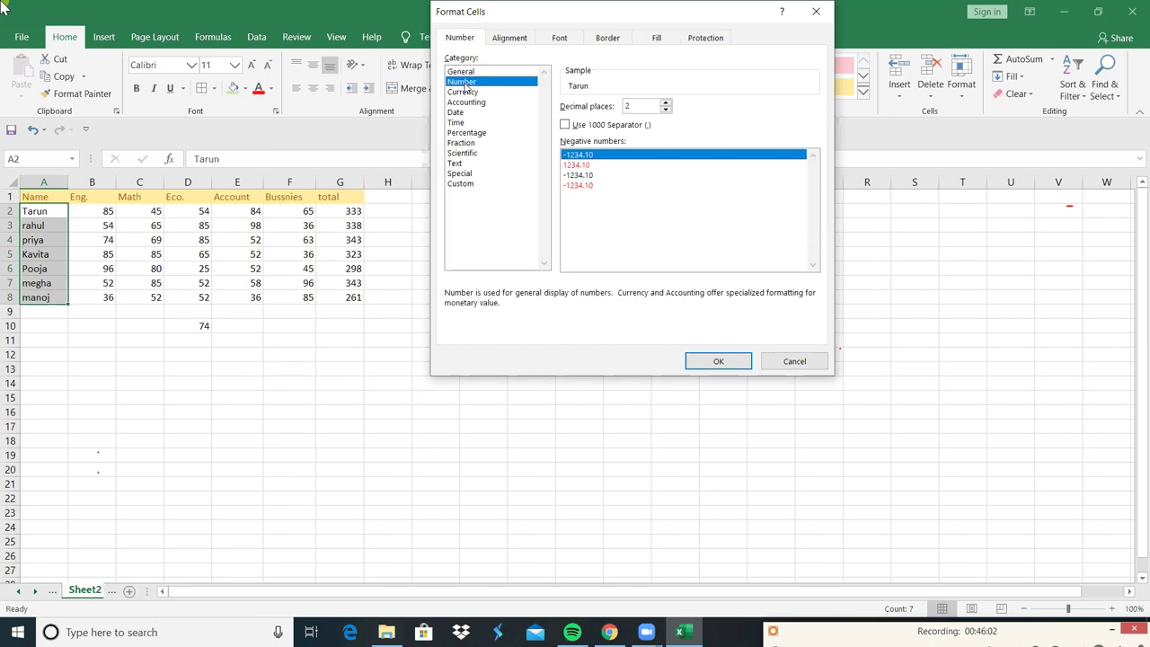
{"action": "left_click", "coordinate": [500, 42]}
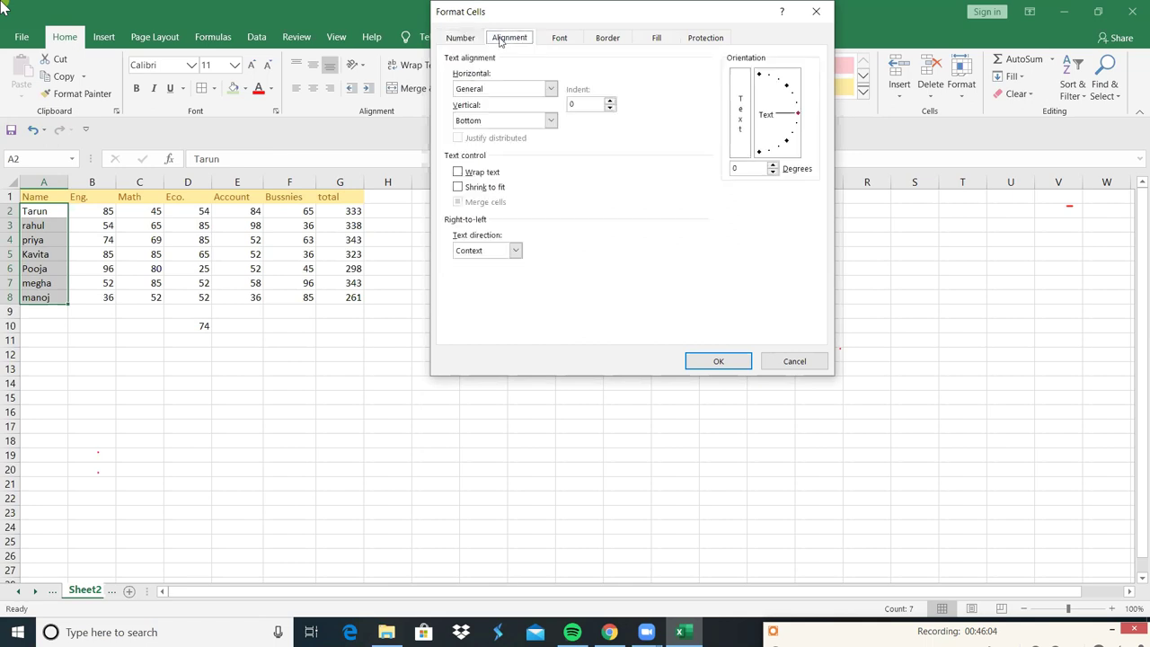
{"action": "left_click", "coordinate": [560, 38]}
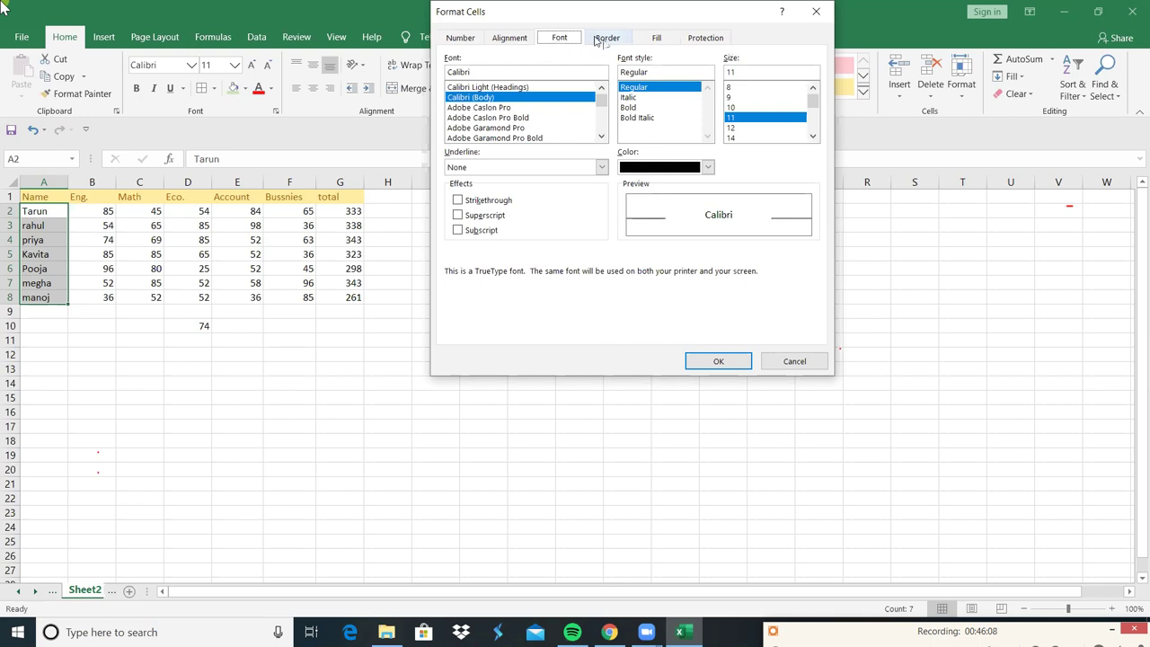
{"action": "left_click", "coordinate": [605, 41]}
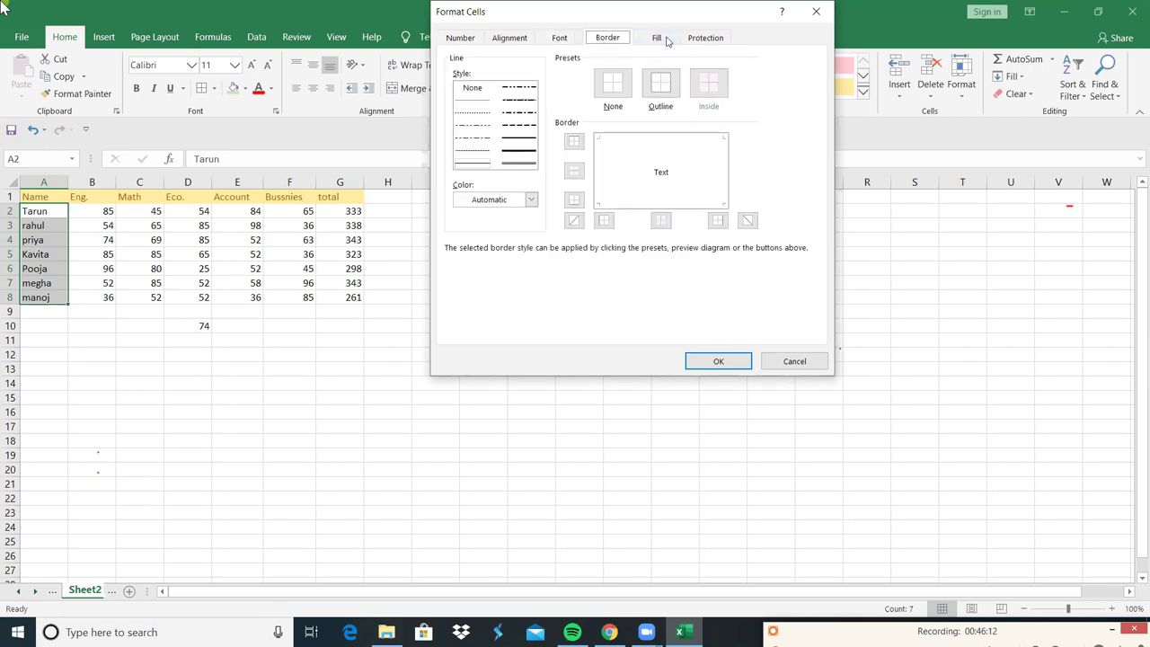
{"action": "left_click", "coordinate": [557, 41]}
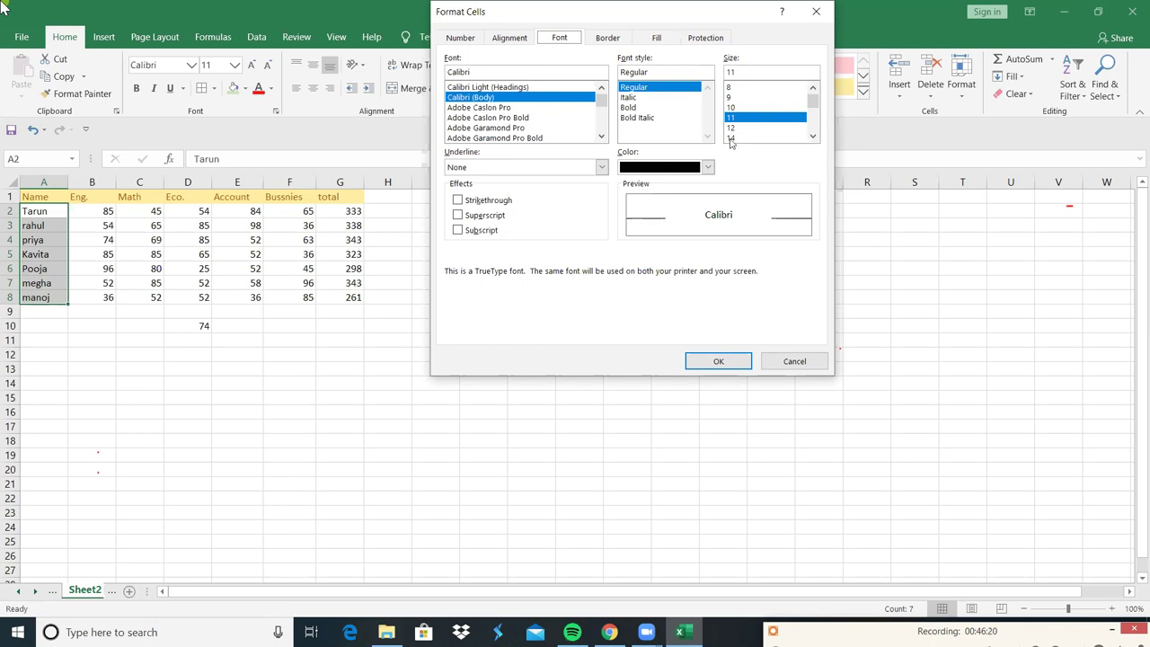
Step: Give s1 a 14-point light green font and solid red fill, and save the style
{"action": "left_click", "coordinate": [731, 139]}
{"action": "left_click", "coordinate": [671, 169]}
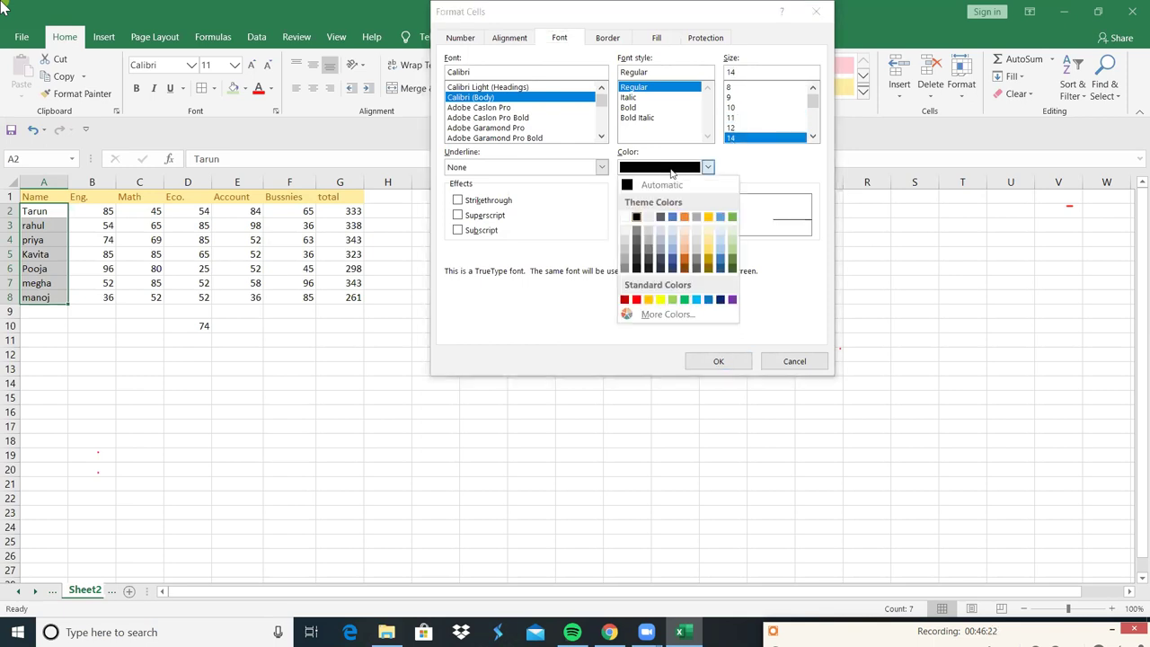
{"action": "left_click", "coordinate": [730, 249]}
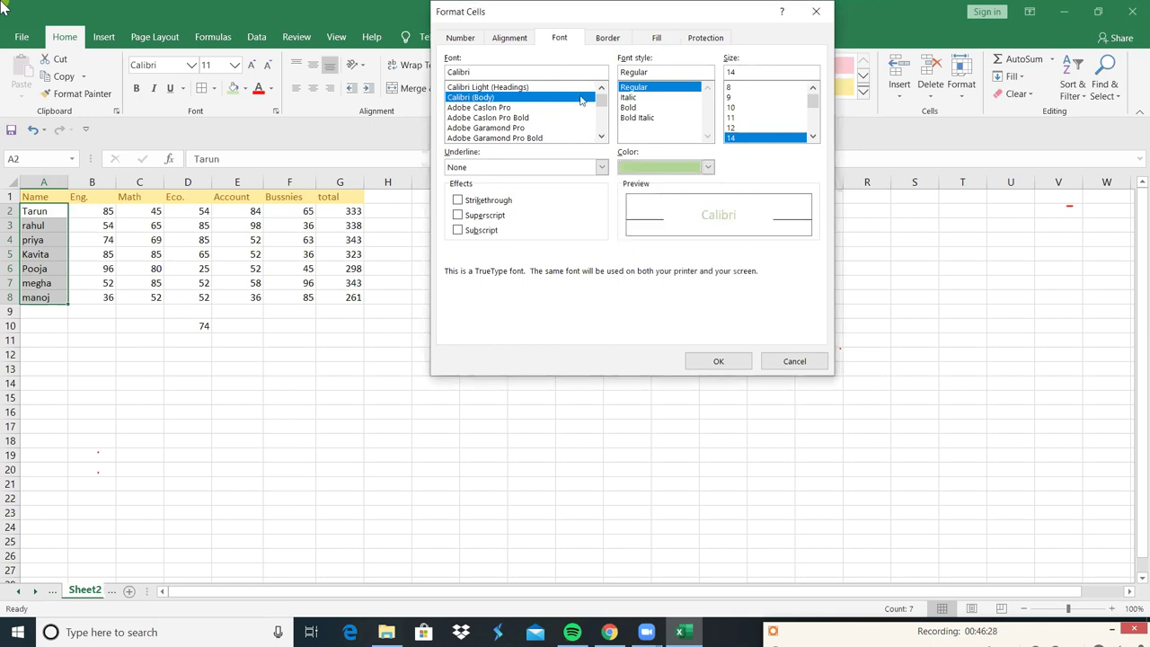
{"action": "key", "text": "ctrl+Tab"}
{"action": "key", "text": "ctrl+Tab"}
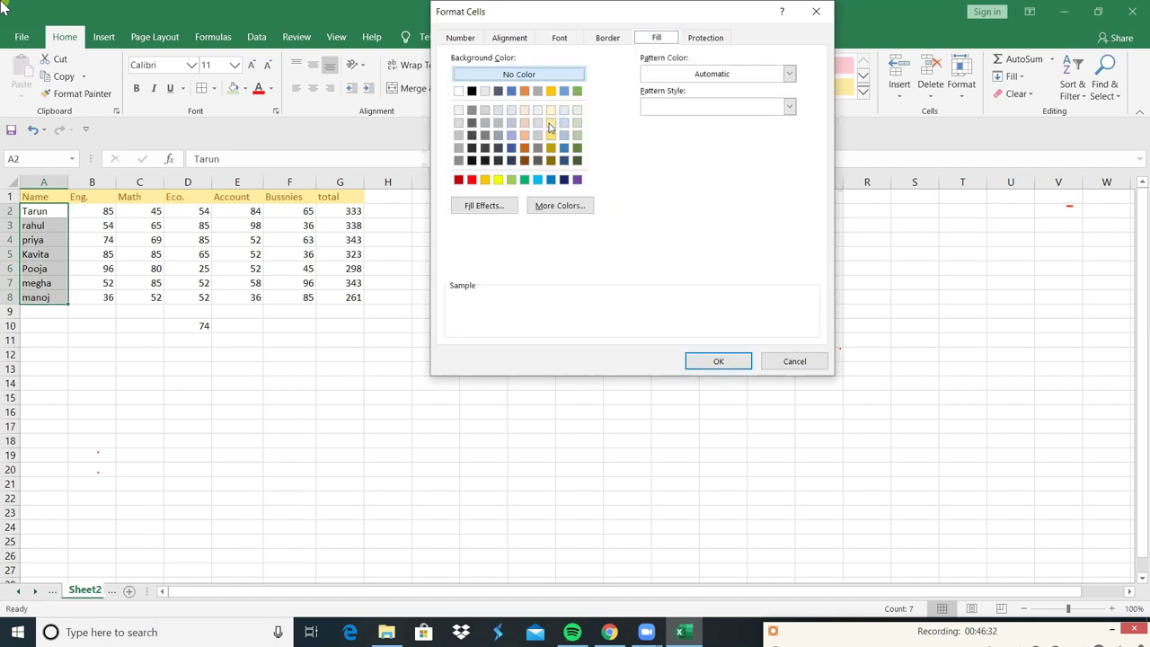
{"action": "left_click", "coordinate": [472, 180]}
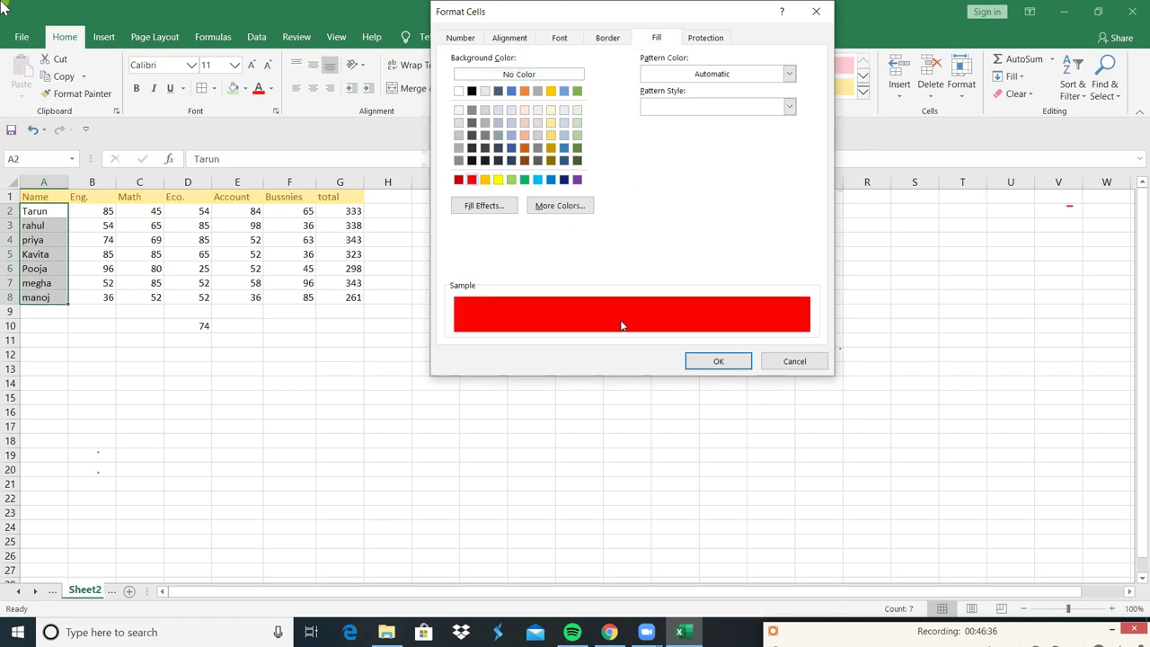
{"action": "left_click", "coordinate": [719, 363]}
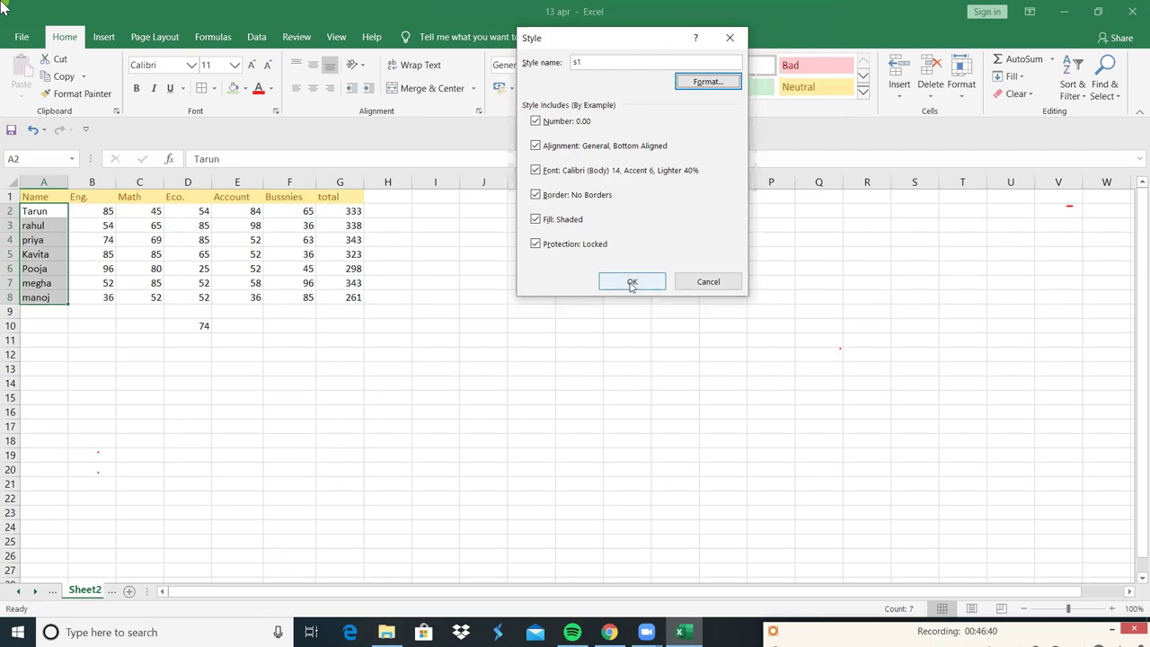
{"action": "left_click", "coordinate": [632, 284]}
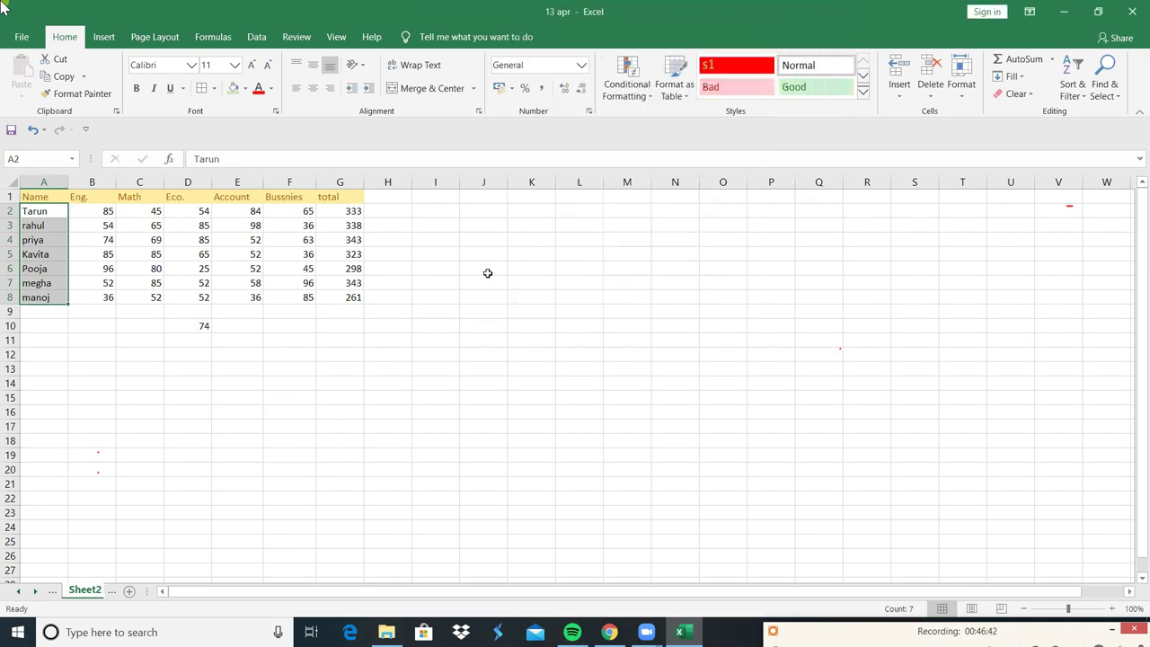
Step: Apply the s1 style to the names in A2:A8 and deselect to view the result
{"action": "left_click", "coordinate": [711, 60]}
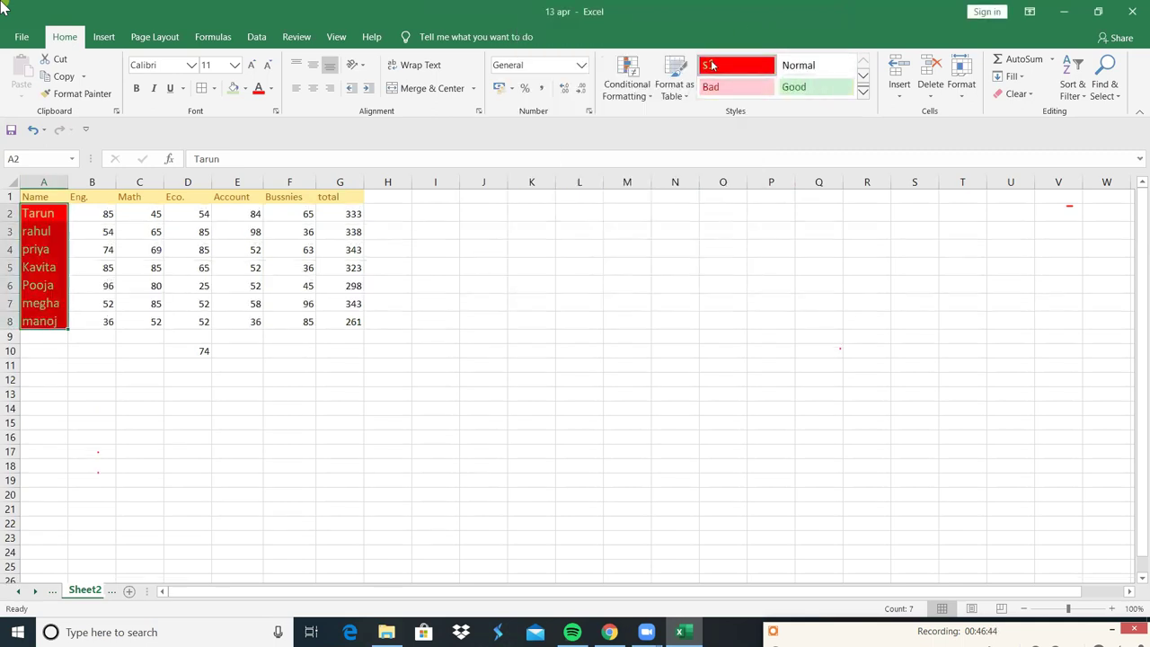
{"action": "left_click", "coordinate": [486, 357]}
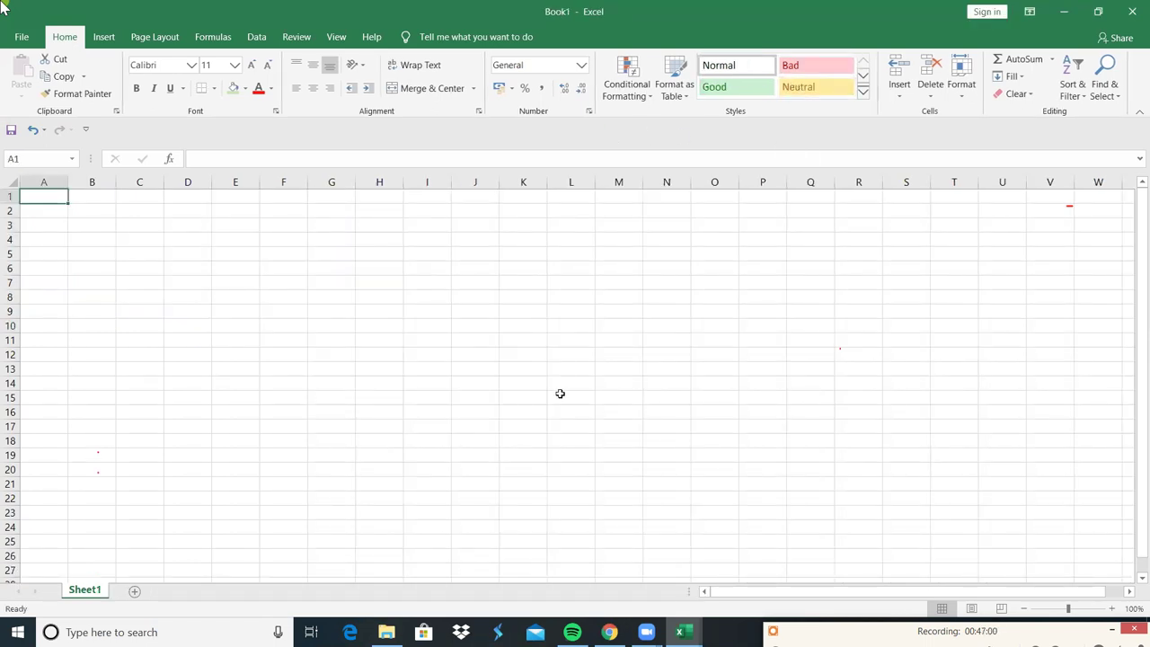
Step: Switch between the Book1 and 13 apr workbook windows, ending on 13 apr
{"action": "key", "text": "alt+Tab"}
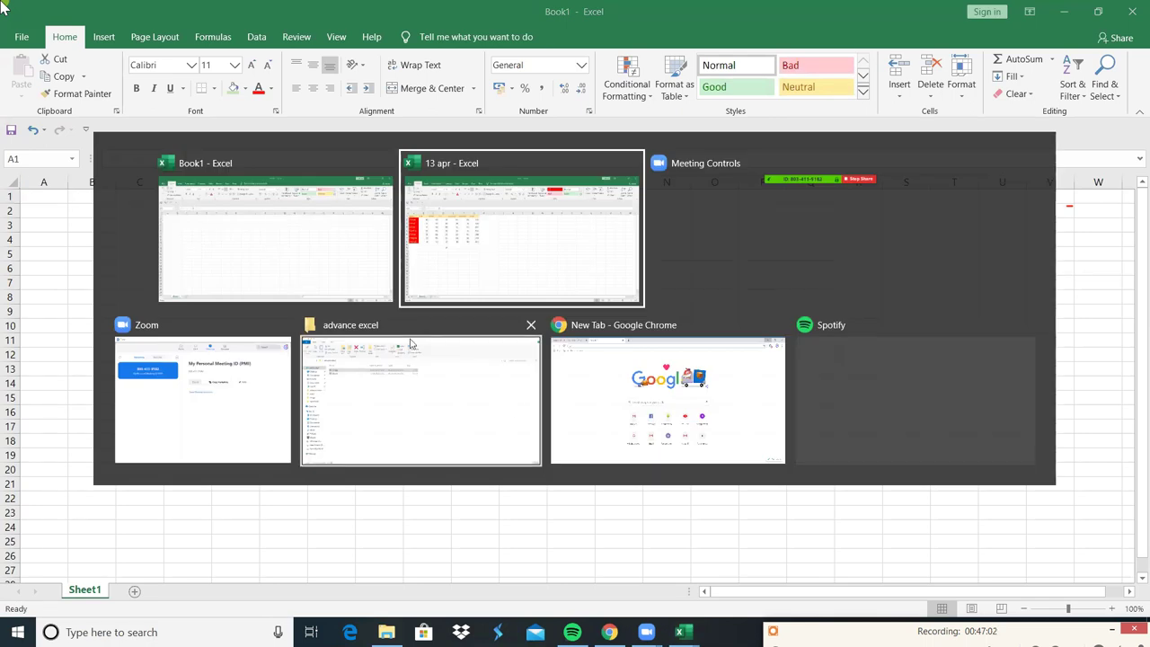
{"action": "left_click", "coordinate": [449, 304]}
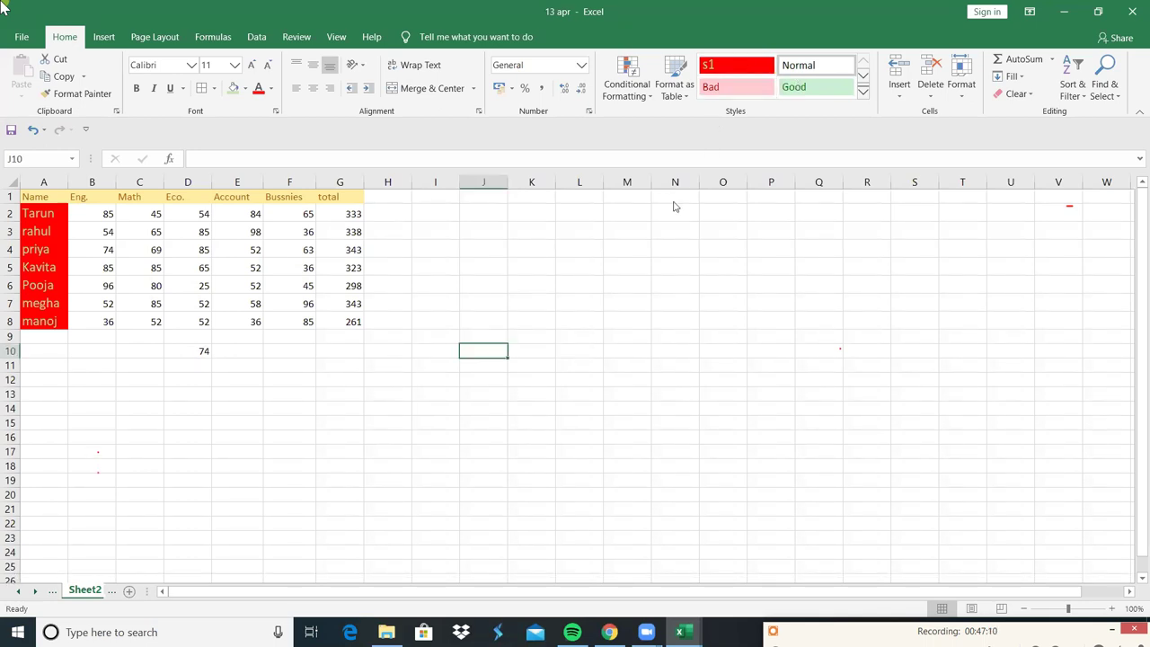
{"action": "key", "text": "ctrl+n"}
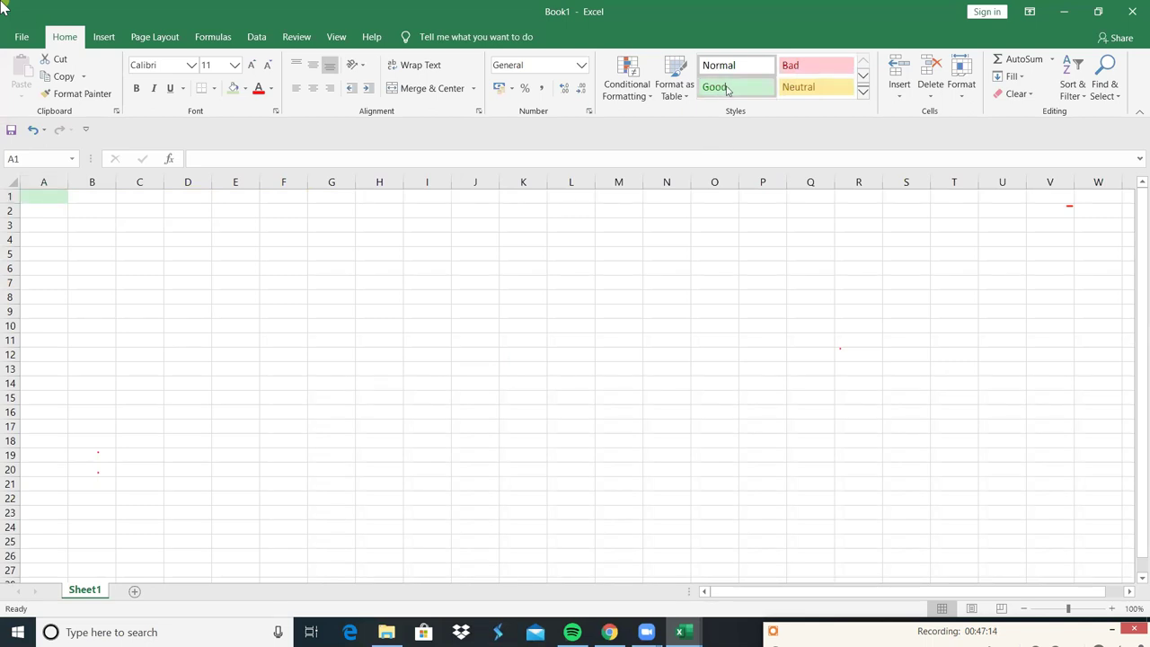
{"action": "key", "text": "ctrl+w"}
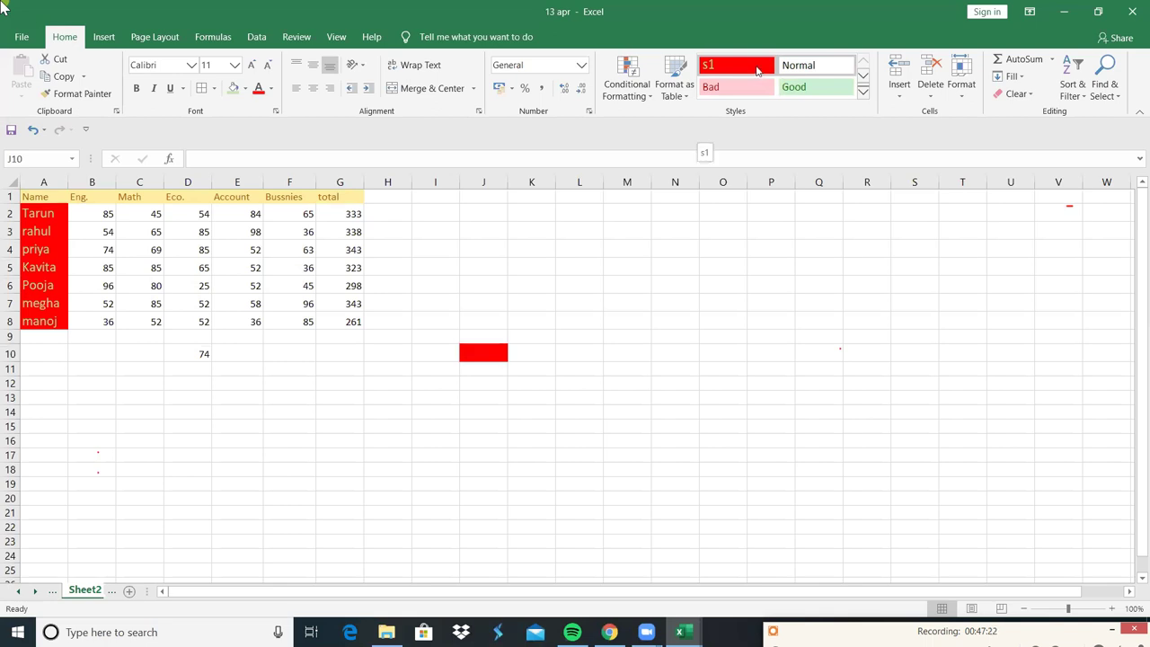
Step: Style cell L7 with s1, then merge Book1's cell styles into the 13 apr workbook
{"action": "left_click", "coordinate": [602, 304]}
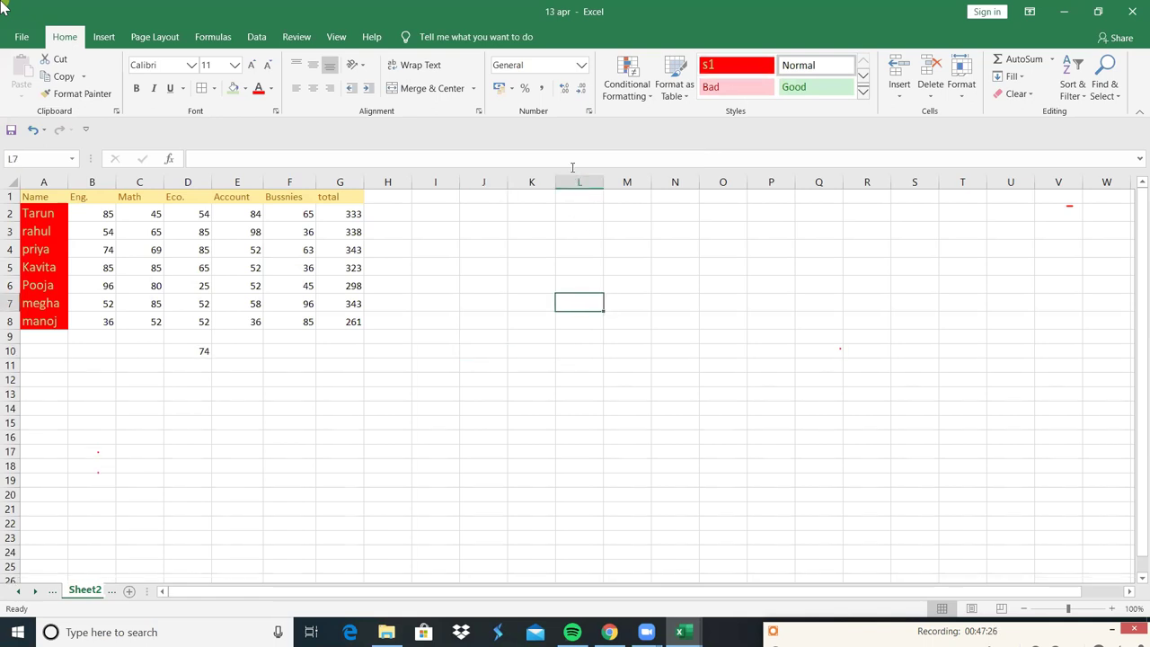
{"action": "left_click", "coordinate": [723, 66]}
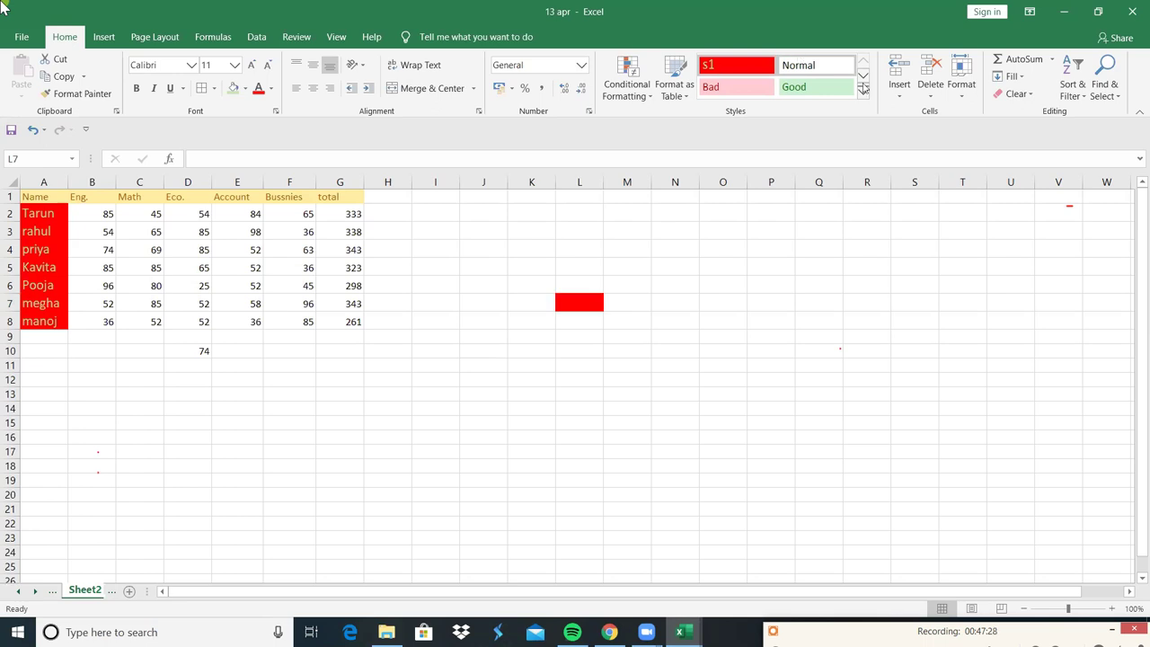
{"action": "left_click", "coordinate": [863, 92]}
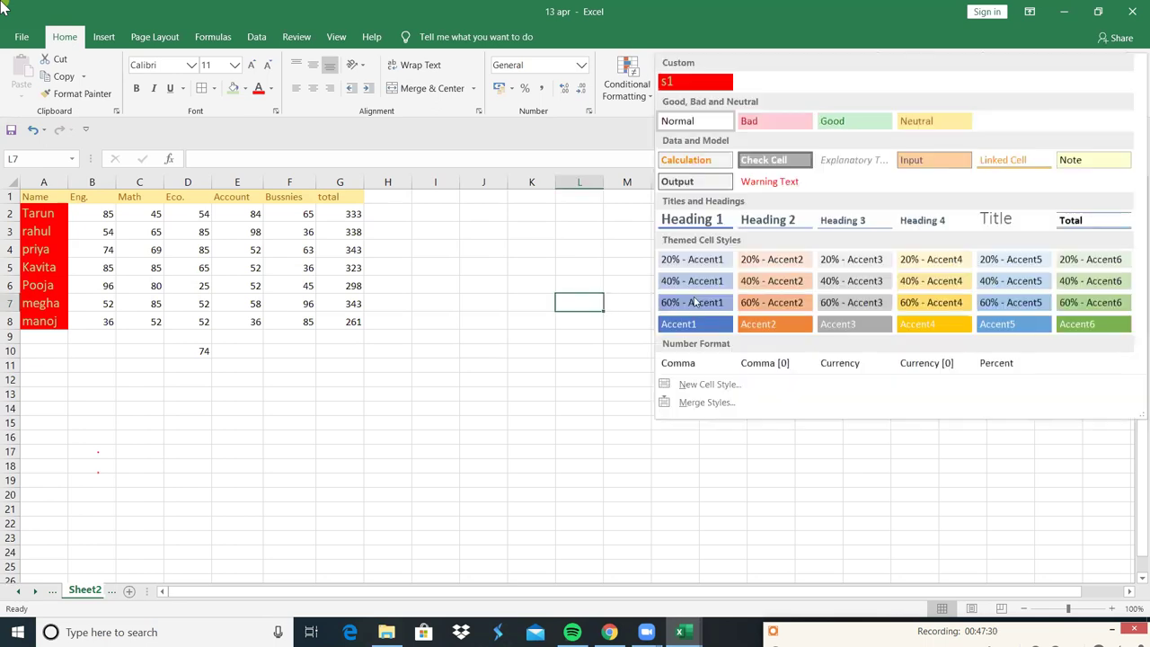
{"action": "left_click", "coordinate": [736, 402]}
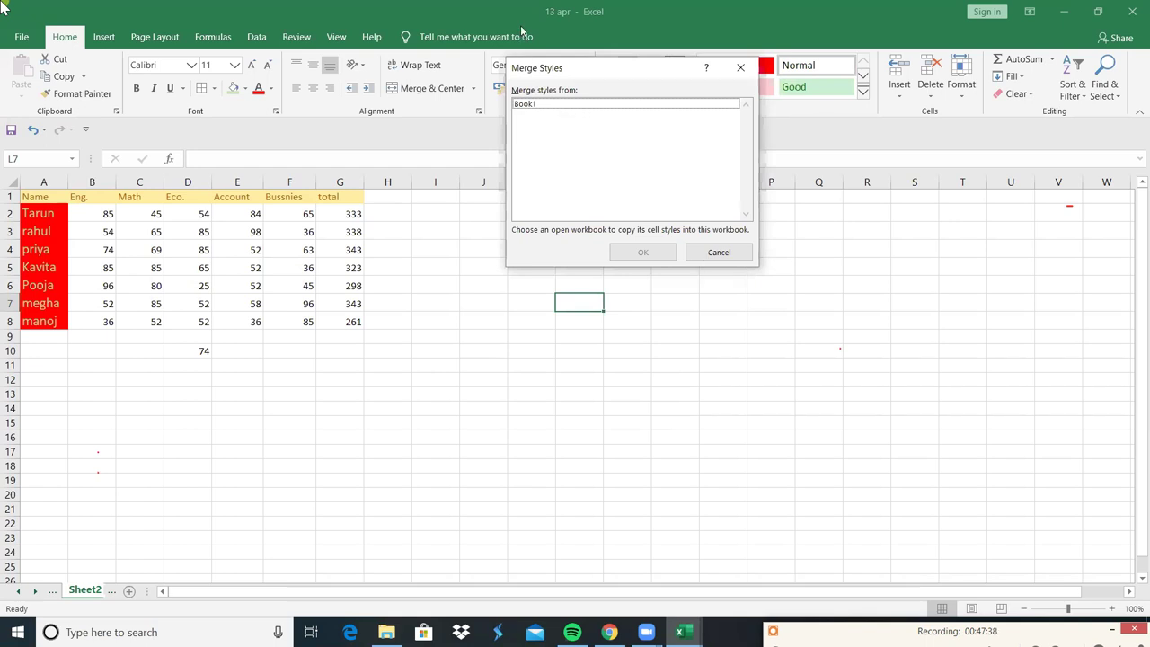
{"action": "left_click", "coordinate": [529, 104]}
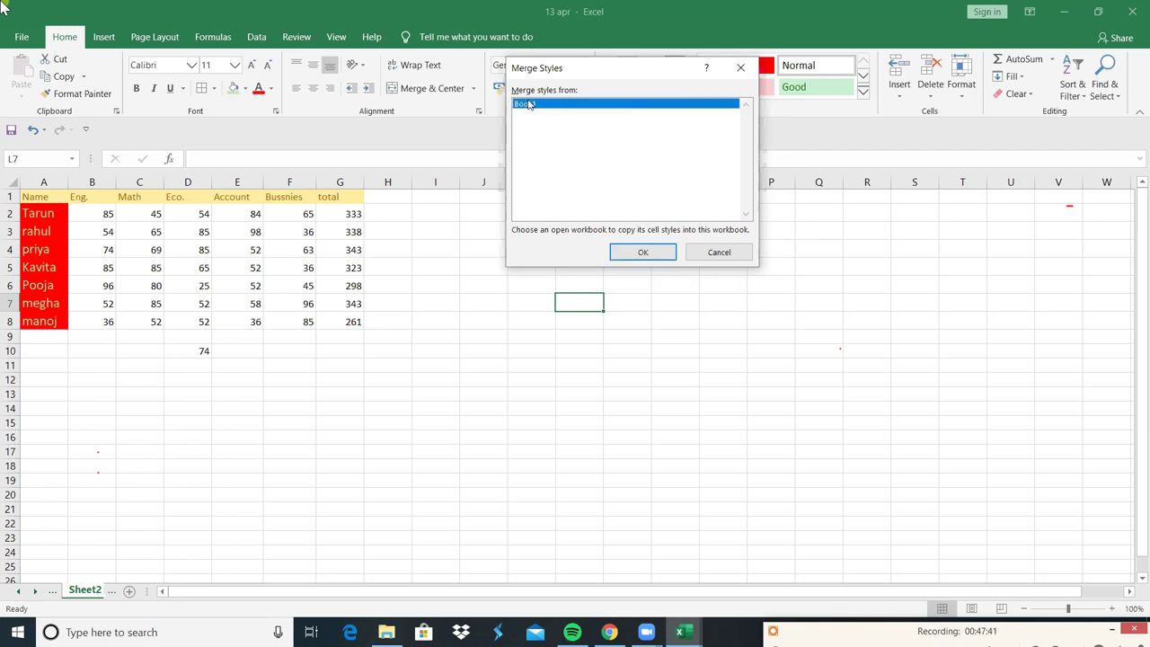
{"action": "left_click", "coordinate": [643, 251]}
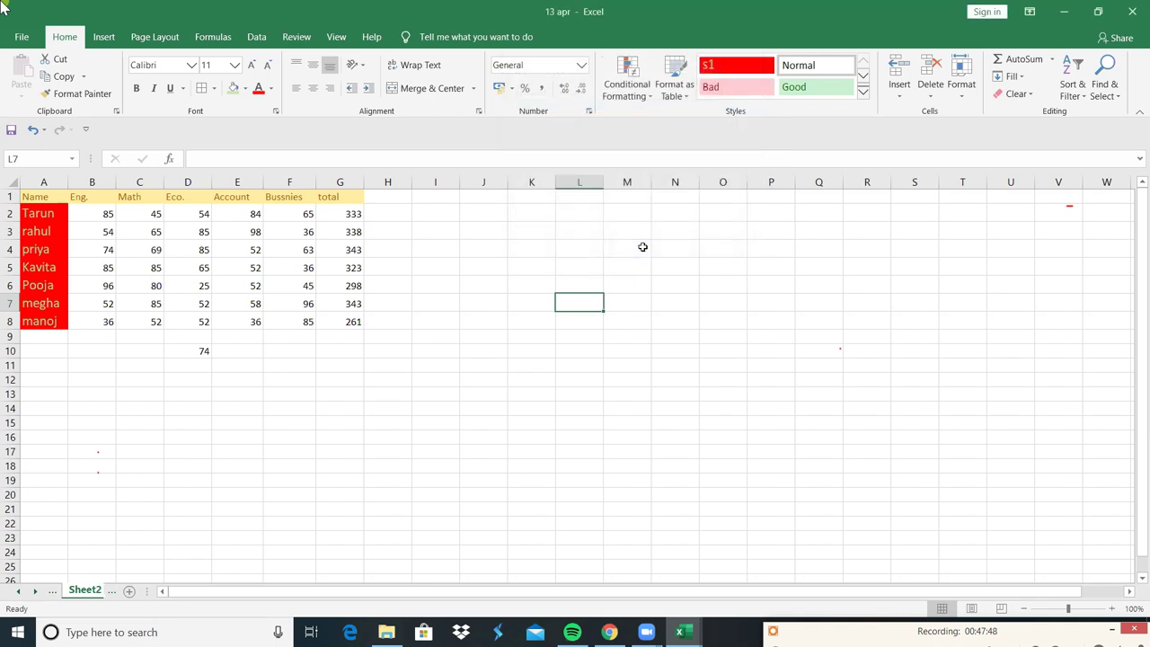
Step: In Book1, merge styles from 13 apr.xlsx, apply s1 to K4, then restyle K4 as Bad
{"action": "key", "text": "ctrl+Tab"}
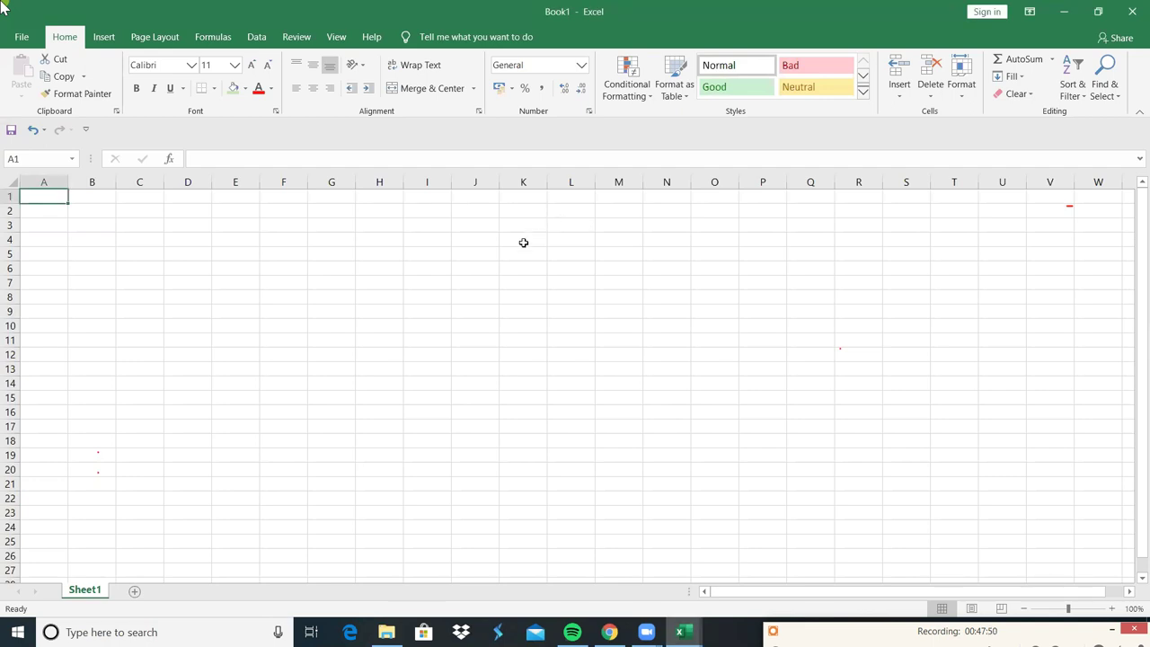
{"action": "left_click", "coordinate": [523, 243]}
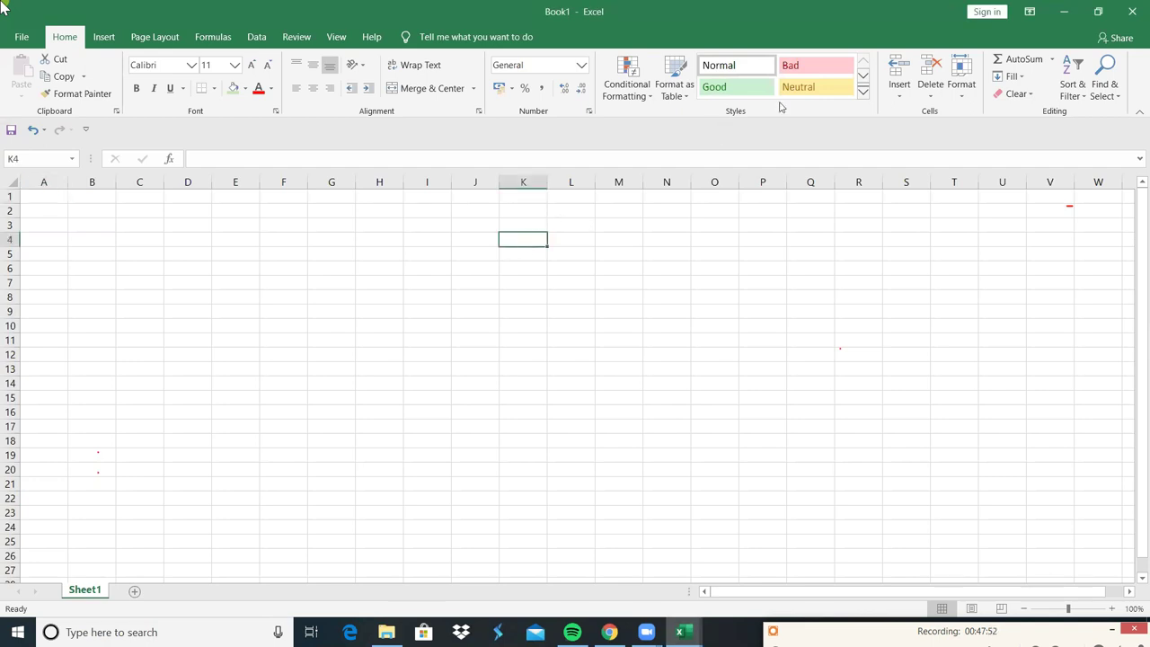
{"action": "left_click", "coordinate": [864, 92]}
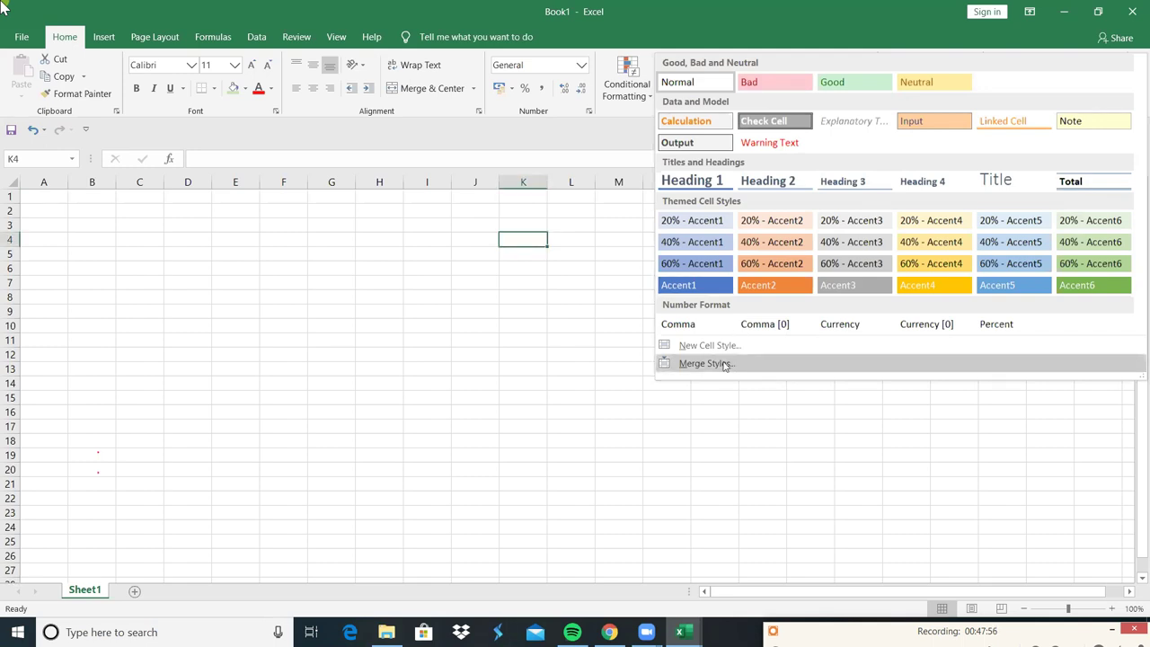
{"action": "left_click", "coordinate": [724, 364]}
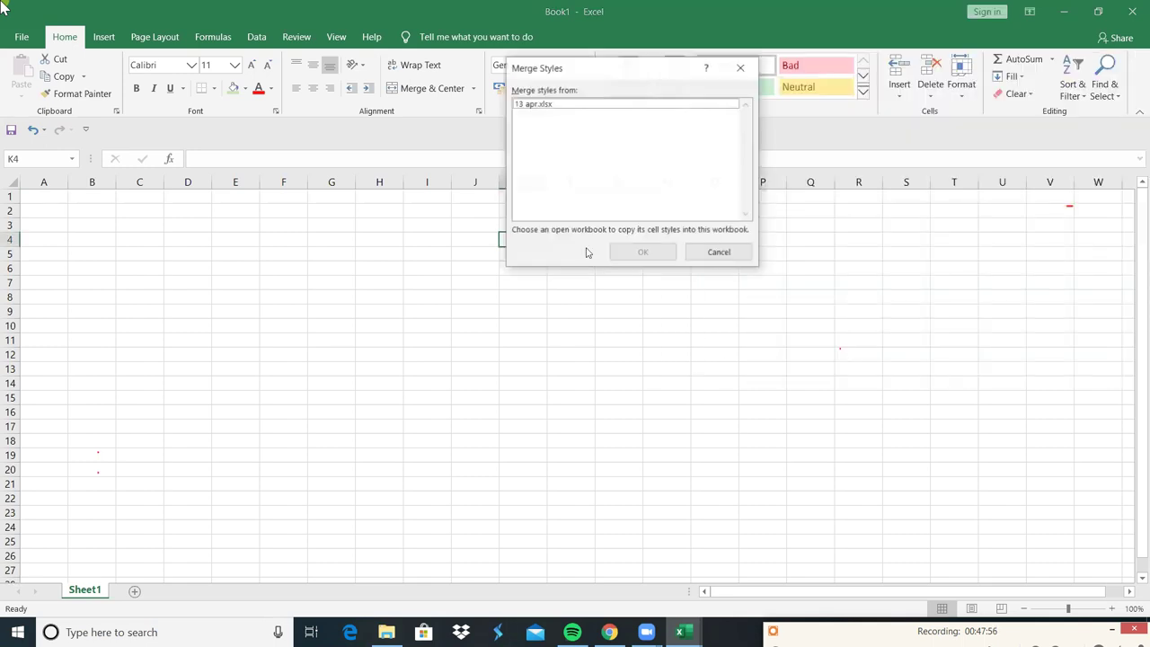
{"action": "left_click", "coordinate": [540, 104]}
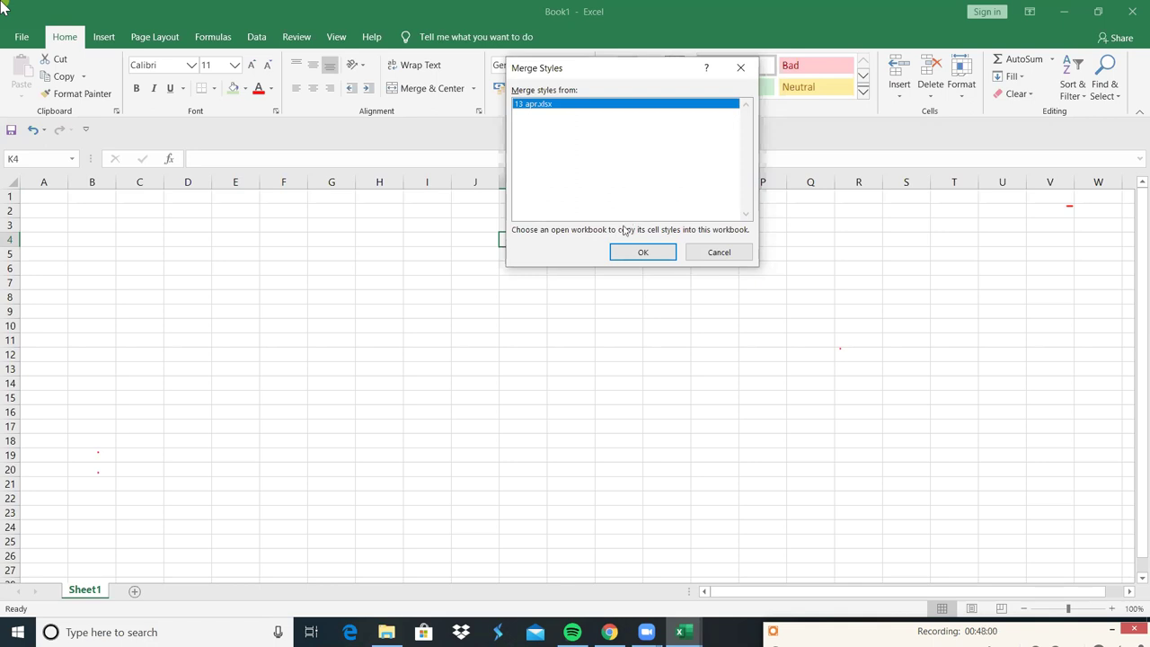
{"action": "left_click", "coordinate": [632, 252]}
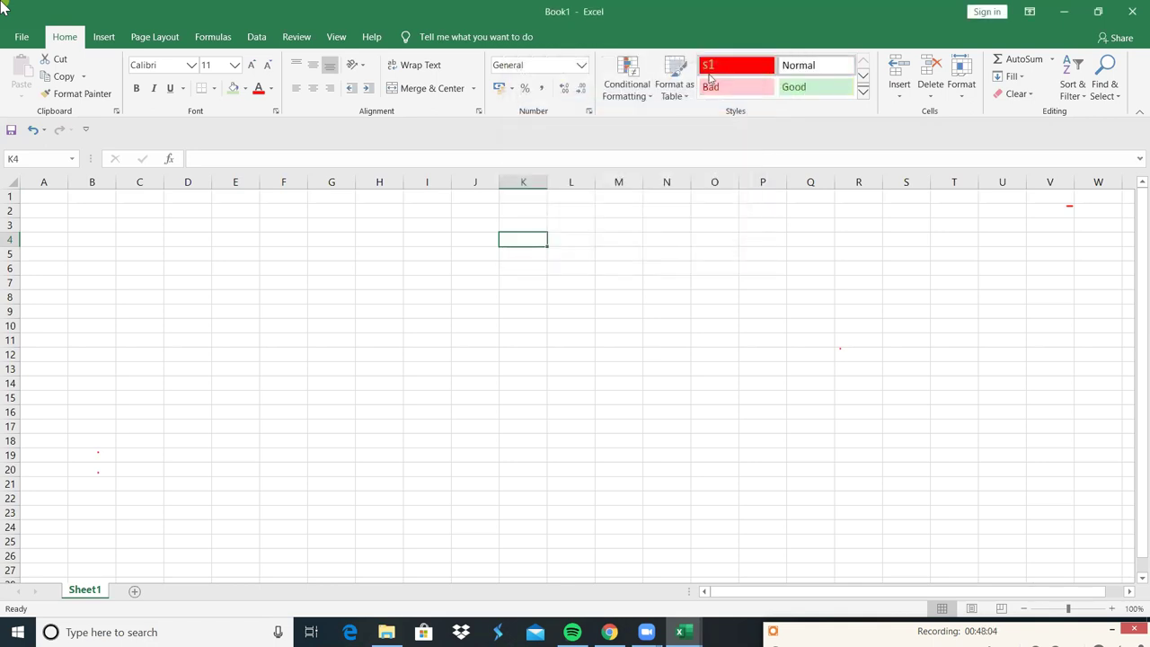
{"action": "left_click", "coordinate": [715, 69]}
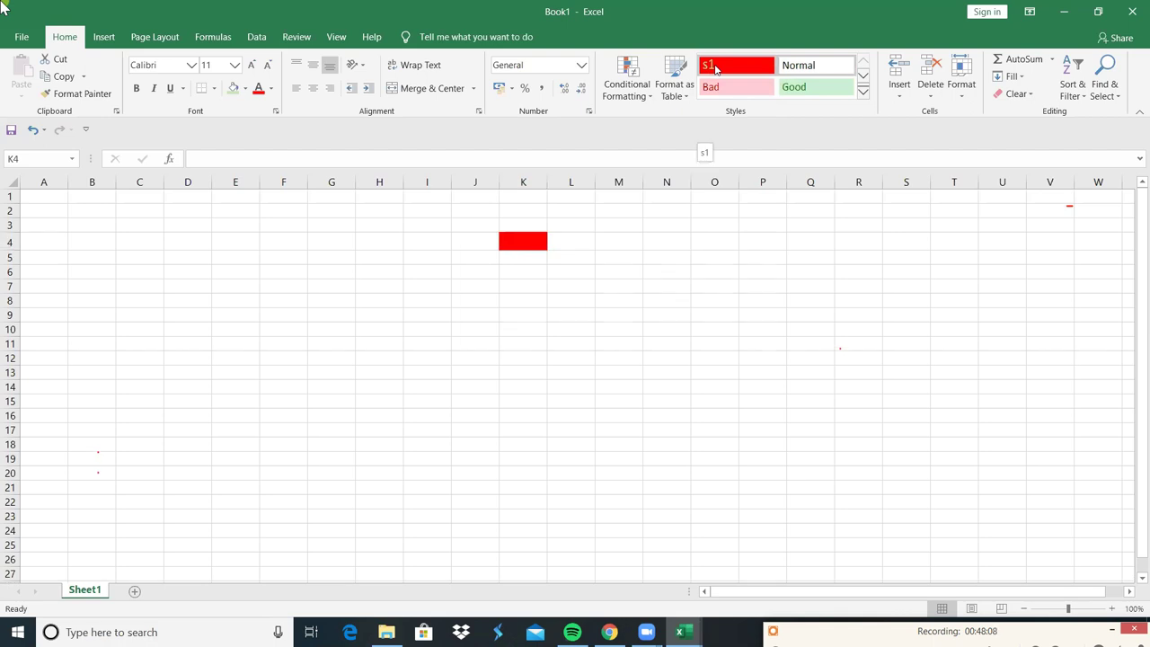
{"action": "left_click", "coordinate": [716, 85]}
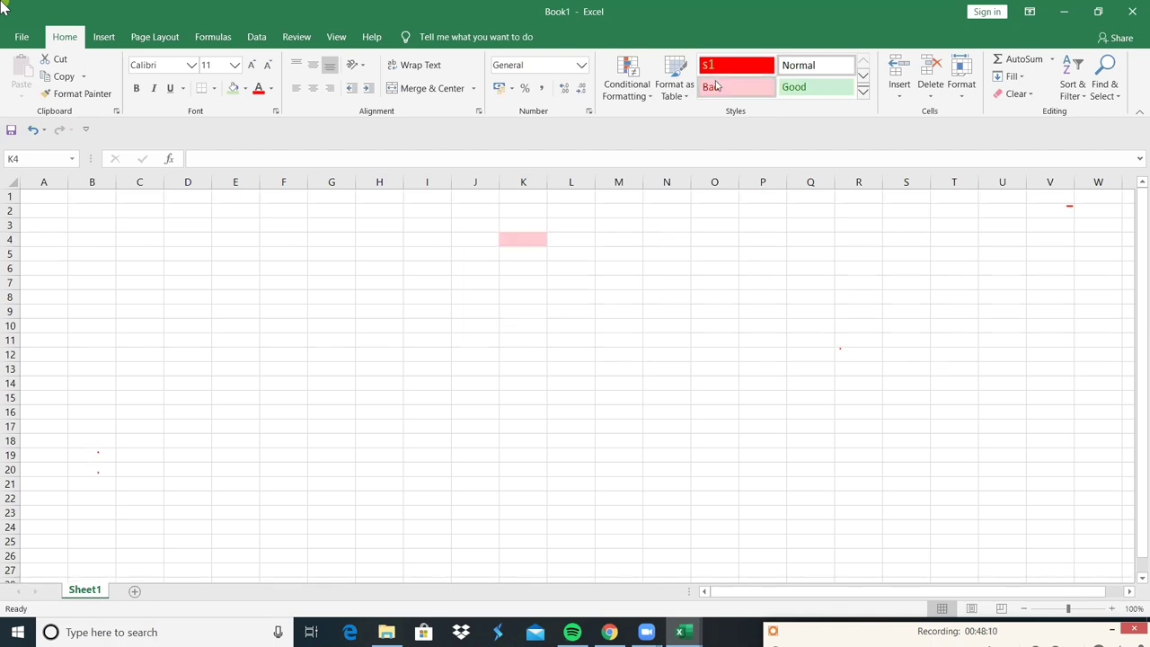